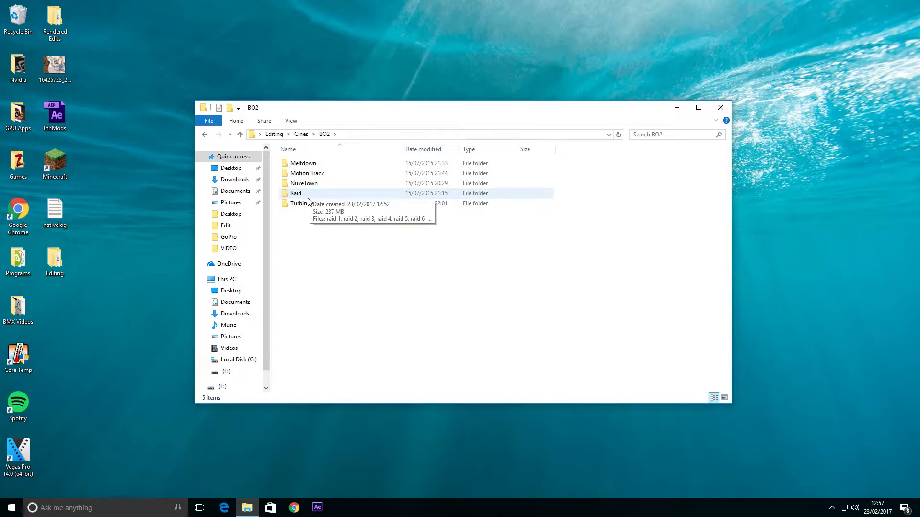
# Check the frame size and frame rate of the Turbine mt cinematic video in the Motion Track folder, and close the folder window
pyautogui.doubleClick(311, 174)
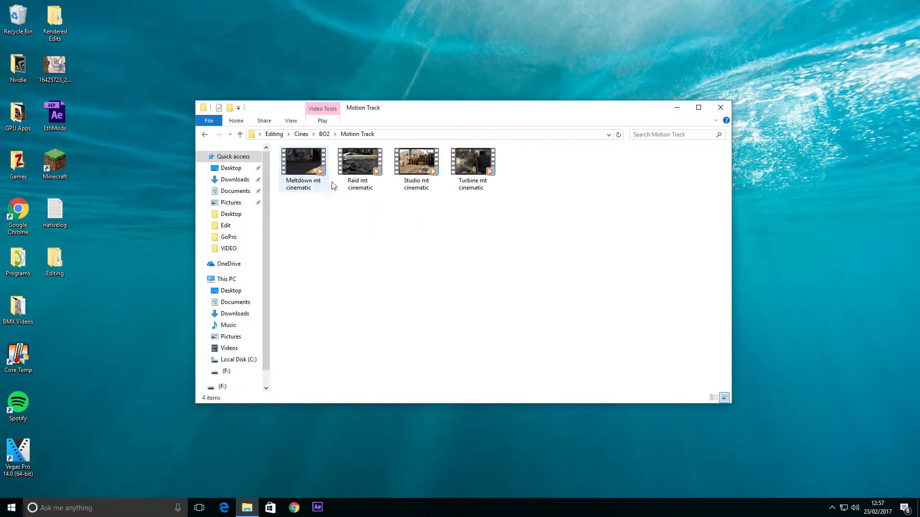
pyautogui.moveTo(419, 179)
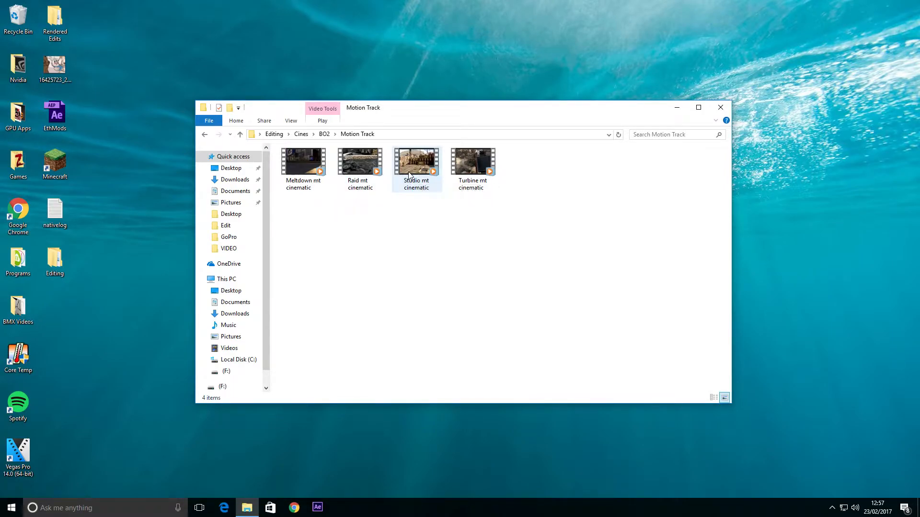
pyautogui.click(464, 173)
pyautogui.rightClick(463, 173)
pyautogui.click(487, 373)
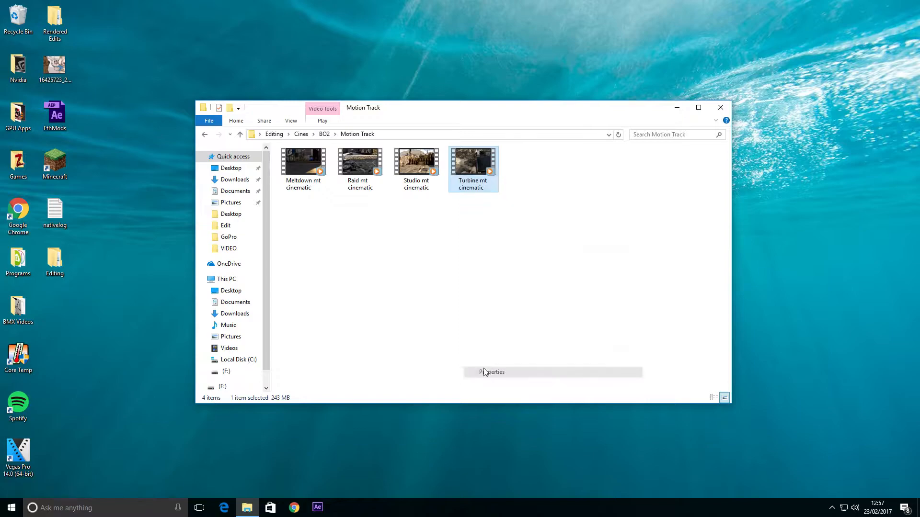
pyautogui.click(528, 192)
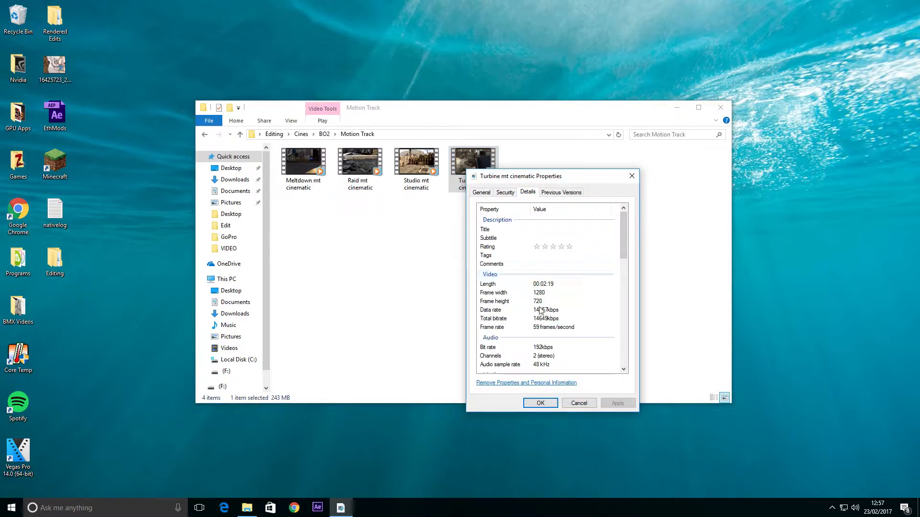
pyautogui.click(546, 293)
pyautogui.click(547, 327)
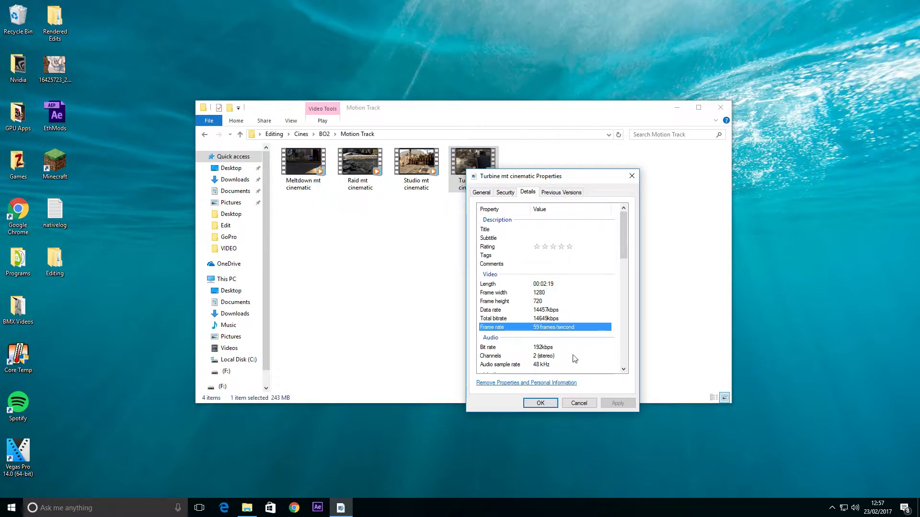
pyautogui.click(572, 405)
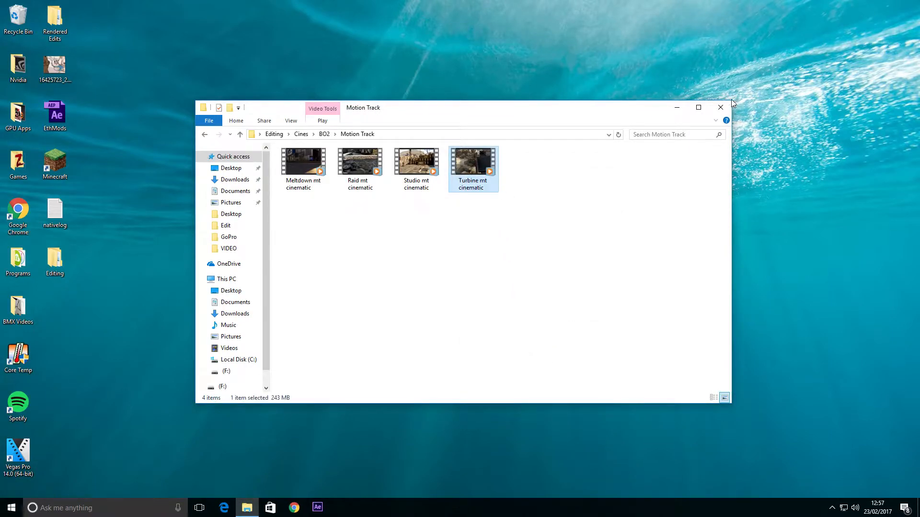
pyautogui.click(721, 107)
# Launch VEGAS Pro 14.0 and import Turbine mt cinematic from the desktop folder Editing > Cines > BO2 > Motion Track
pyautogui.doubleClick(16, 450)
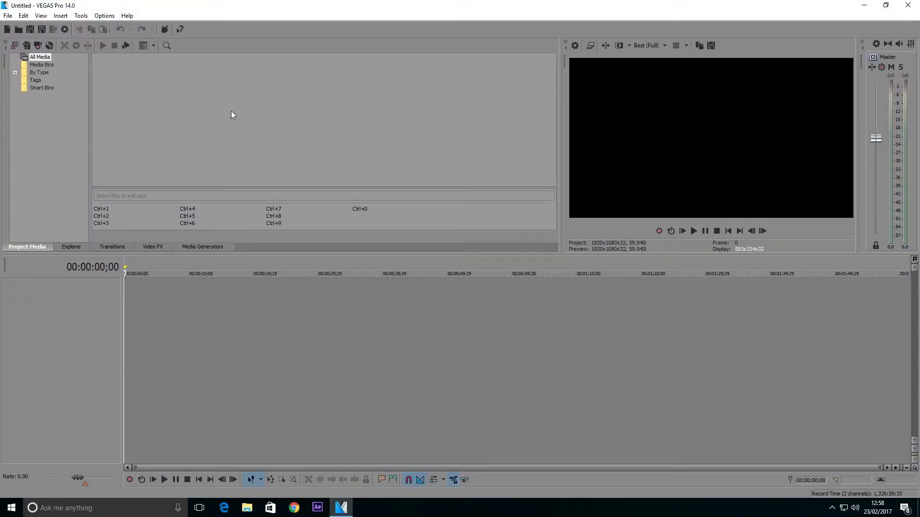
pyautogui.click(16, 18)
pyautogui.moveTo(36, 119)
pyautogui.click(179, 117)
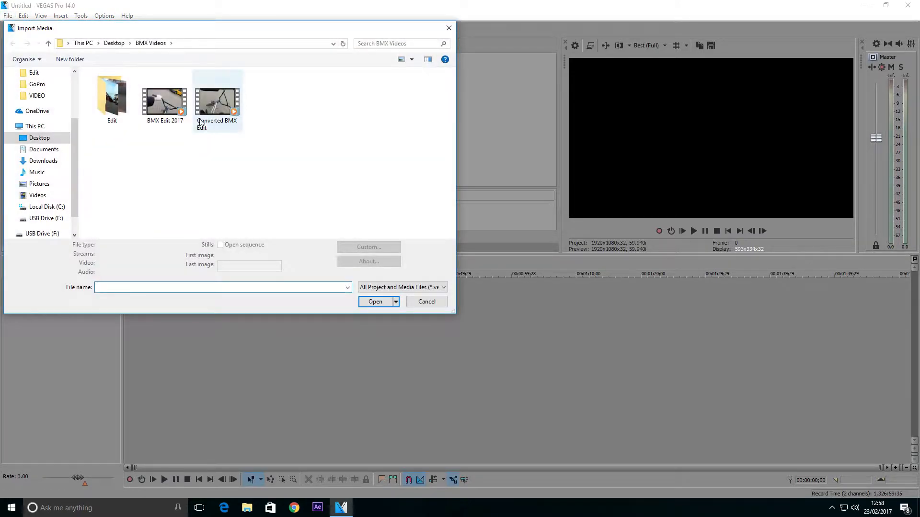
pyautogui.click(39, 137)
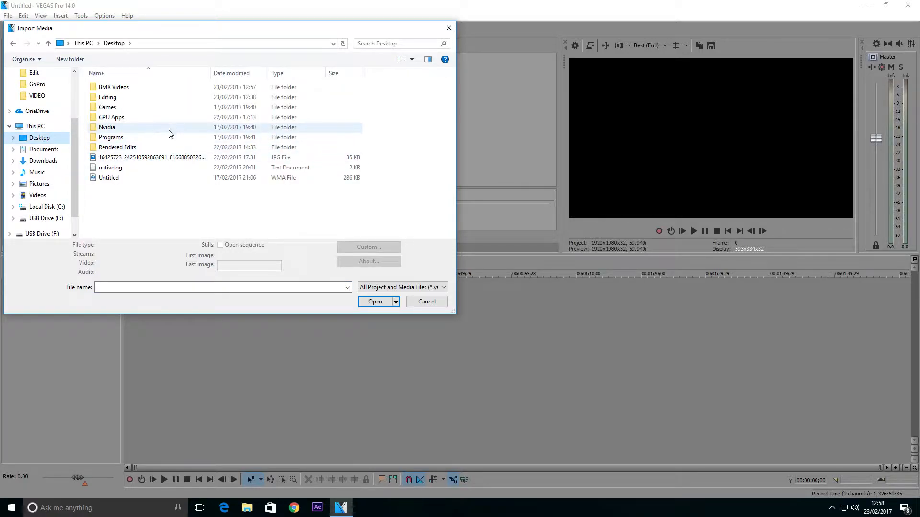
pyautogui.doubleClick(171, 100)
pyautogui.doubleClick(164, 88)
pyautogui.doubleClick(165, 89)
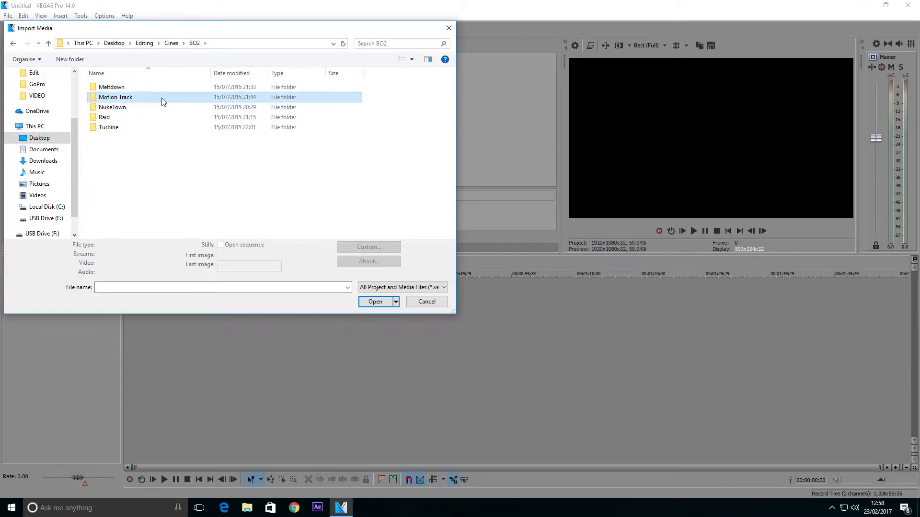
pyautogui.doubleClick(163, 98)
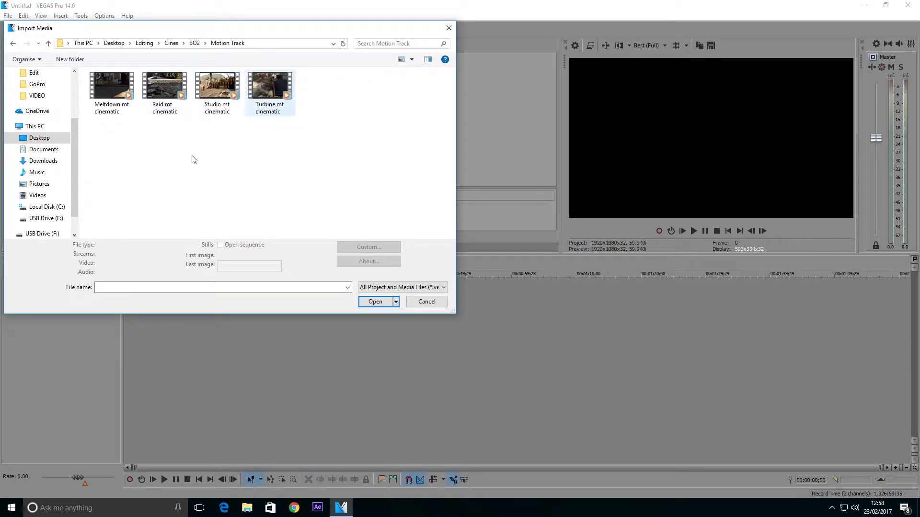
pyautogui.click(263, 121)
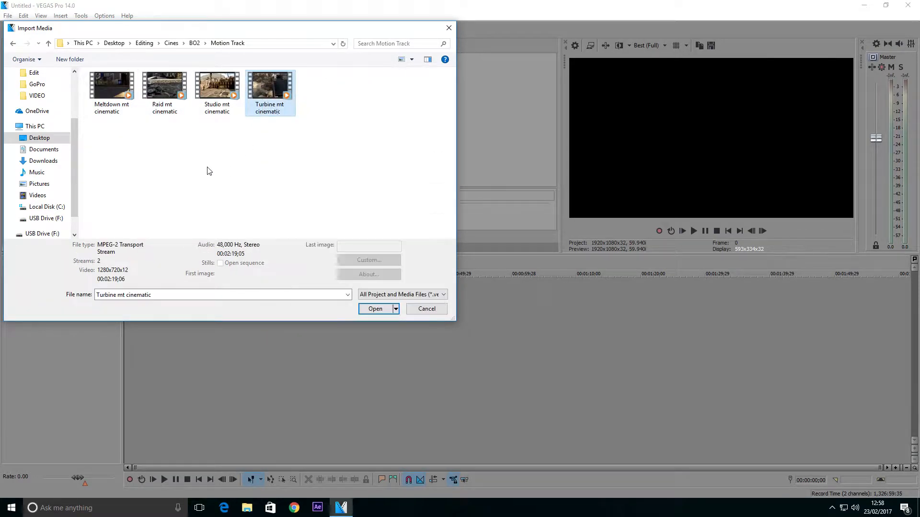
pyautogui.click(374, 312)
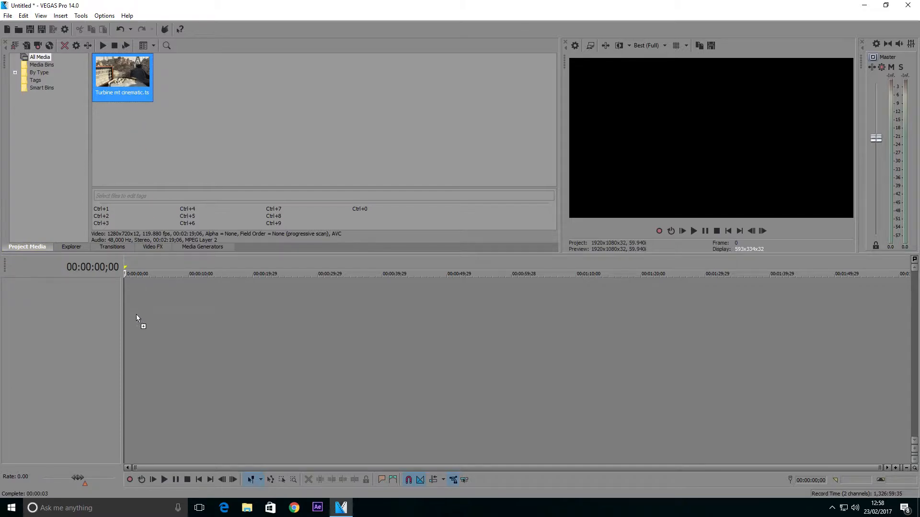
# Place the Turbine clip at the start of the empty timeline without matching the project video settings to it
pyautogui.moveTo(113, 315); pyautogui.dragTo(424, 308)
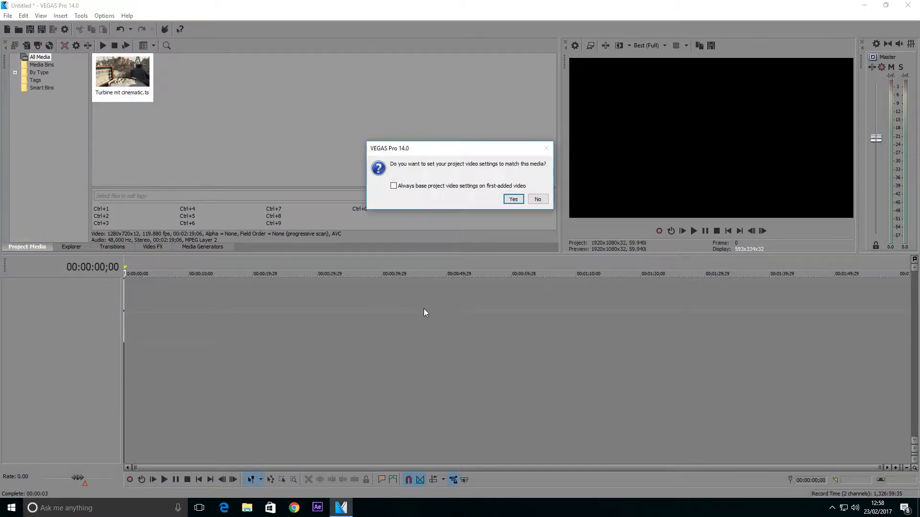
pyautogui.click(531, 202)
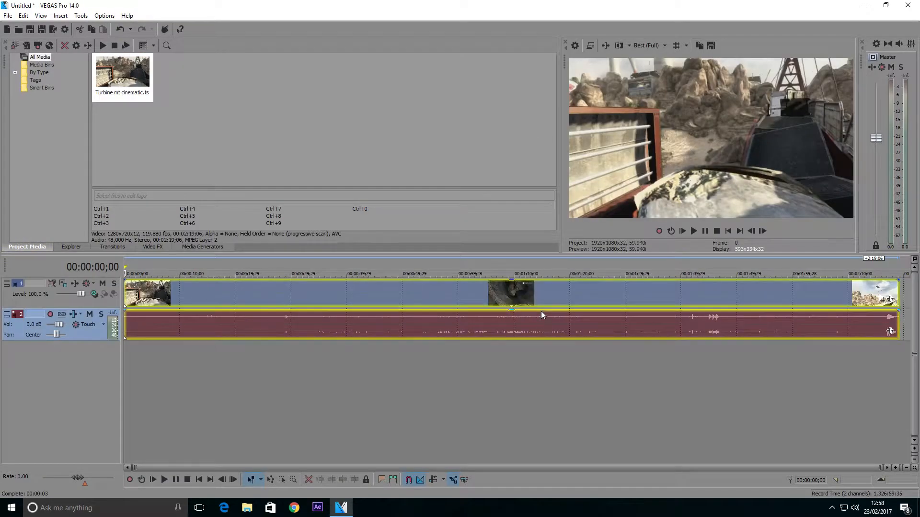
# Set the project's video size to 1280 x 720, keeping the full-resolution rendering quality at Best
pyautogui.click(575, 45)
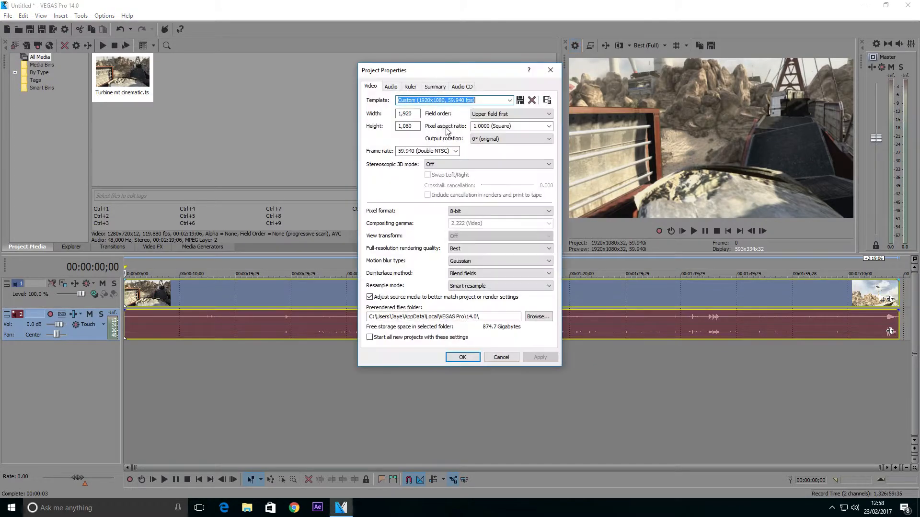
pyautogui.press('Tab')
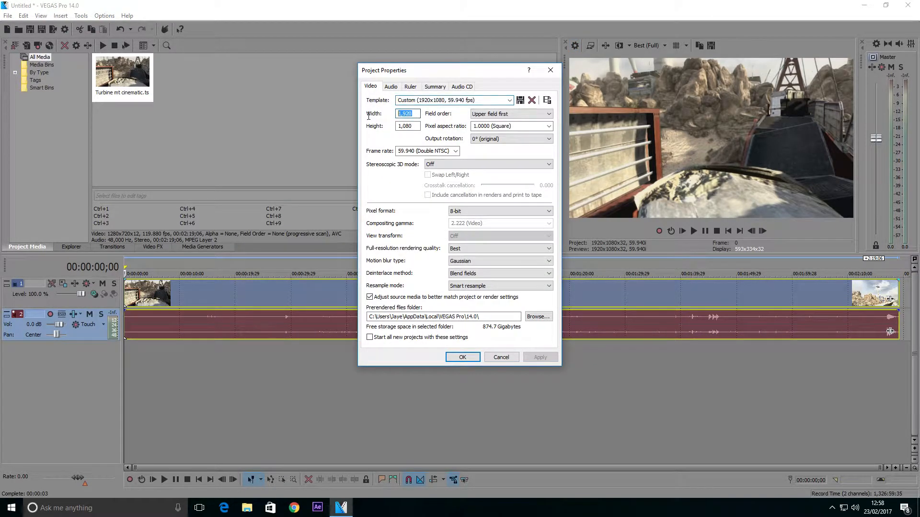
pyautogui.write('1280')
pyautogui.press('Tab')
pyautogui.write('72')
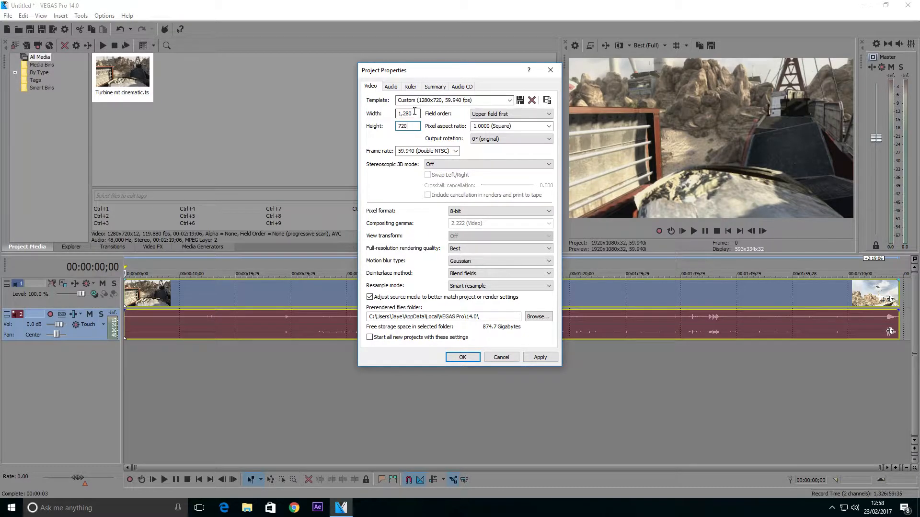
pyautogui.moveTo(414, 125); pyautogui.dragTo(392, 124)
pyautogui.click(474, 251)
pyautogui.click(474, 251)
pyautogui.click(475, 251)
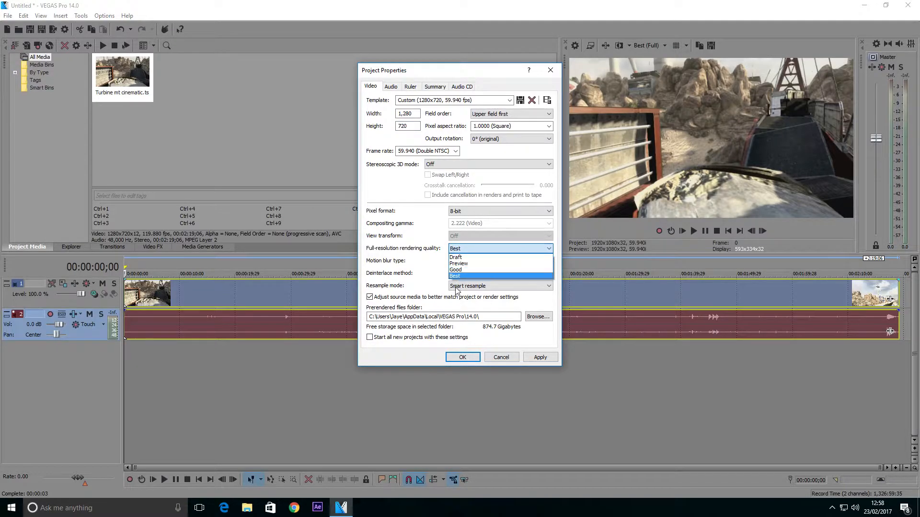
pyautogui.click(462, 359)
pyautogui.click(462, 358)
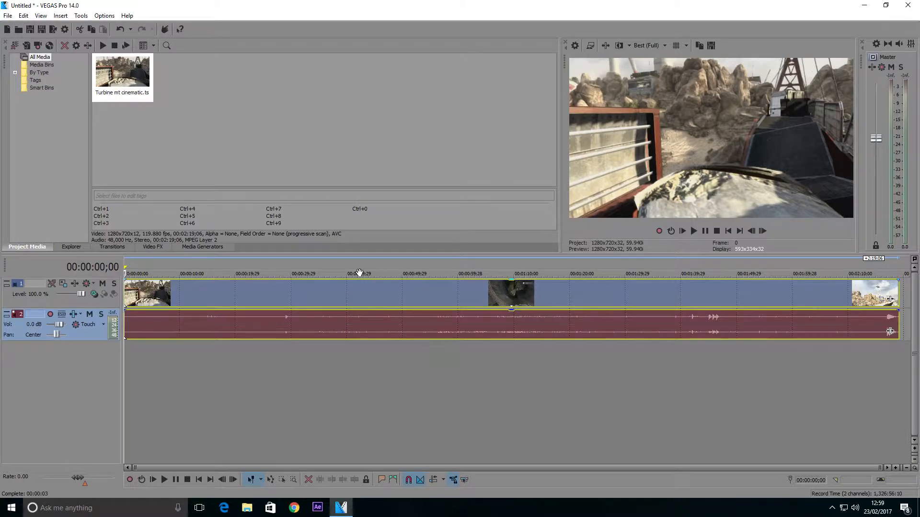
# Look through the Turbine clip at various points on the timeline to find a section suitable for cutting out
pyautogui.click(272, 299)
pyautogui.click(407, 292)
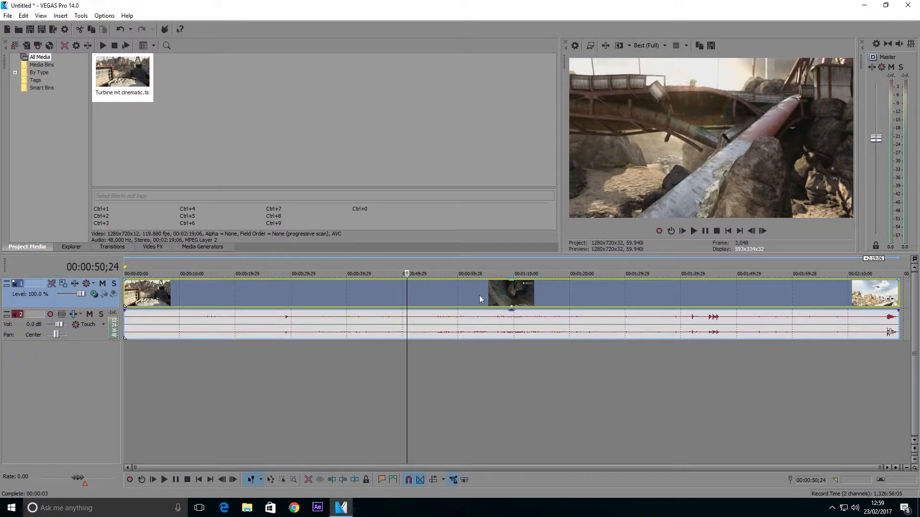
pyautogui.click(518, 296)
pyautogui.click(553, 295)
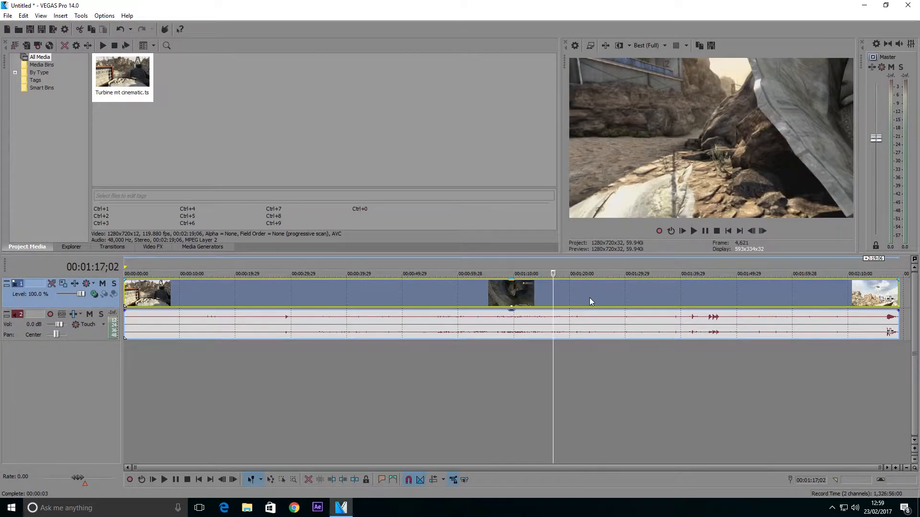
pyautogui.click(589, 297)
pyautogui.click(570, 297)
pyautogui.click(588, 295)
pyautogui.click(599, 295)
pyautogui.click(608, 295)
pyautogui.click(616, 293)
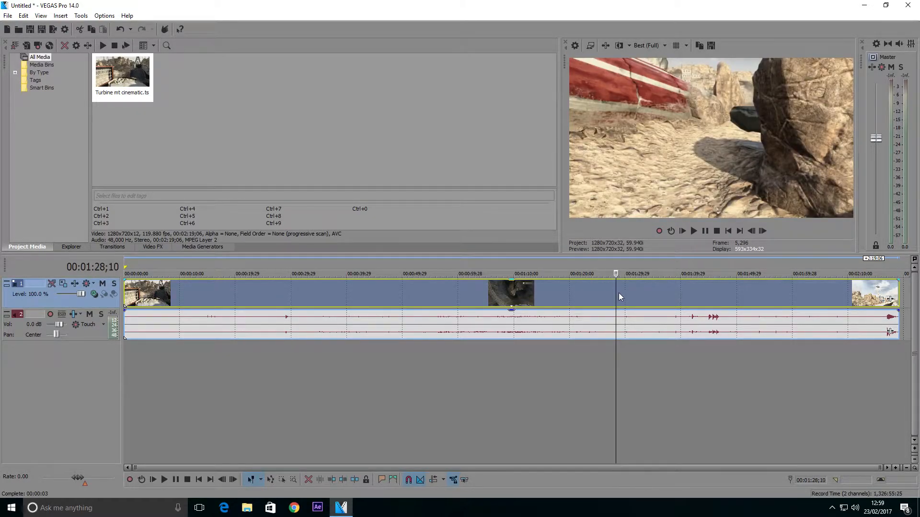
pyautogui.click(595, 293)
pyautogui.click(565, 292)
pyautogui.click(539, 292)
pyautogui.click(527, 289)
pyautogui.click(509, 290)
pyautogui.press('space')
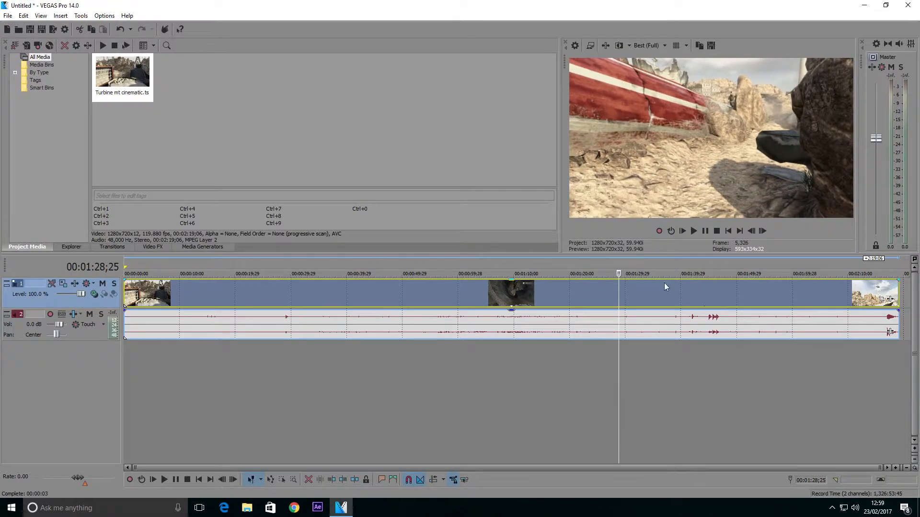
pyautogui.click(821, 295)
pyautogui.click(720, 293)
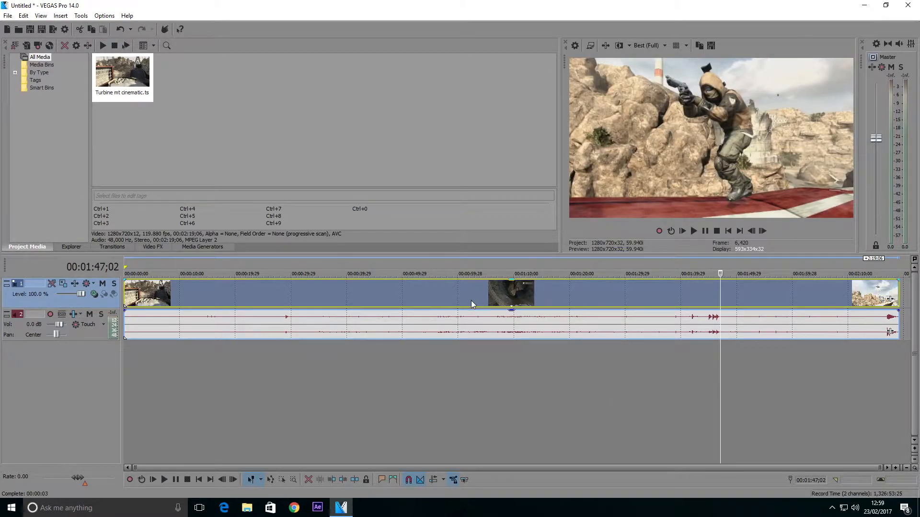
# Split the Turbine clip at 00:00:59;28, in the tunnel shot
pyautogui.click(471, 300)
pyautogui.click(435, 300)
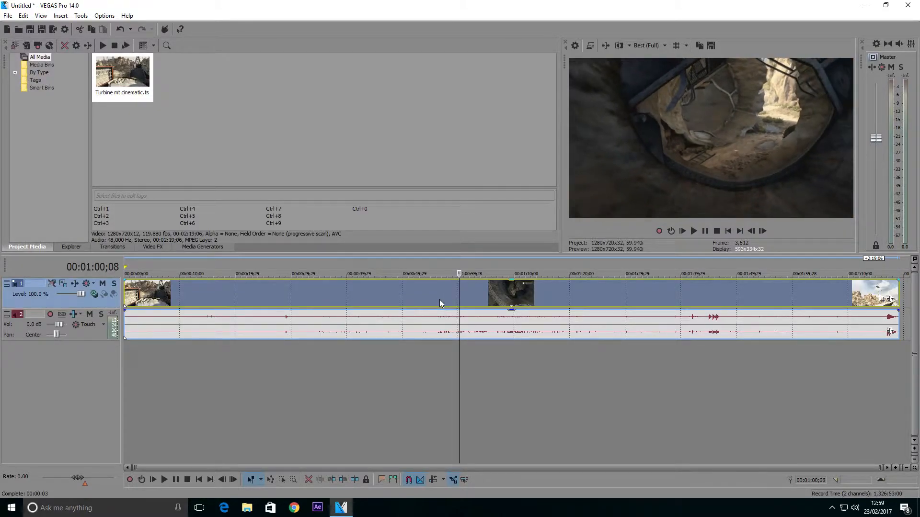
pyautogui.press('Left')
pyautogui.press('Left')
pyautogui.press('Left')
pyautogui.press('Left')
pyautogui.press('Left')
pyautogui.press('Left')
pyautogui.press('Left')
pyautogui.press('Left')
pyautogui.press('Left')
pyautogui.press('Left')
pyautogui.press('Left')
pyautogui.press('Left')
pyautogui.press('Left')
pyautogui.press('Left')
pyautogui.press('Left')
pyautogui.press('Left')
pyautogui.press('Left')
pyautogui.press('Left')
pyautogui.press('Left')
pyautogui.press('Left')
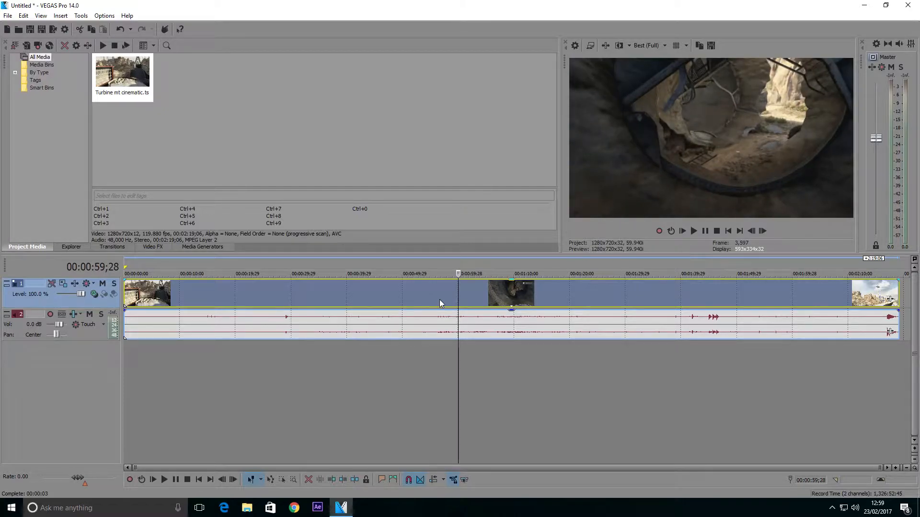
pyautogui.press('s')
# Play past the first cut, step back to 00:01:02;05 and split the clip there to isolate a short tunnel segment
pyautogui.press('space')
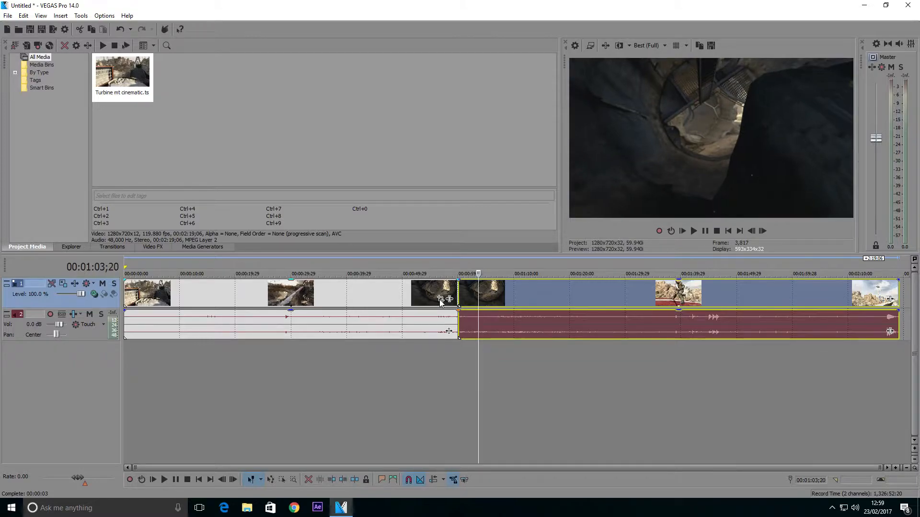
pyautogui.press('Left')
pyautogui.press('Left')
pyautogui.press('Left')
pyautogui.press('Left')
pyautogui.press('Left')
pyautogui.press('Left')
pyautogui.press('Left')
pyautogui.press('Left')
pyautogui.press('Left')
pyautogui.press('Left')
pyautogui.press('Left')
pyautogui.press('Left')
pyautogui.press('Left')
pyautogui.press('Left')
pyautogui.press('Left')
pyautogui.press('Left')
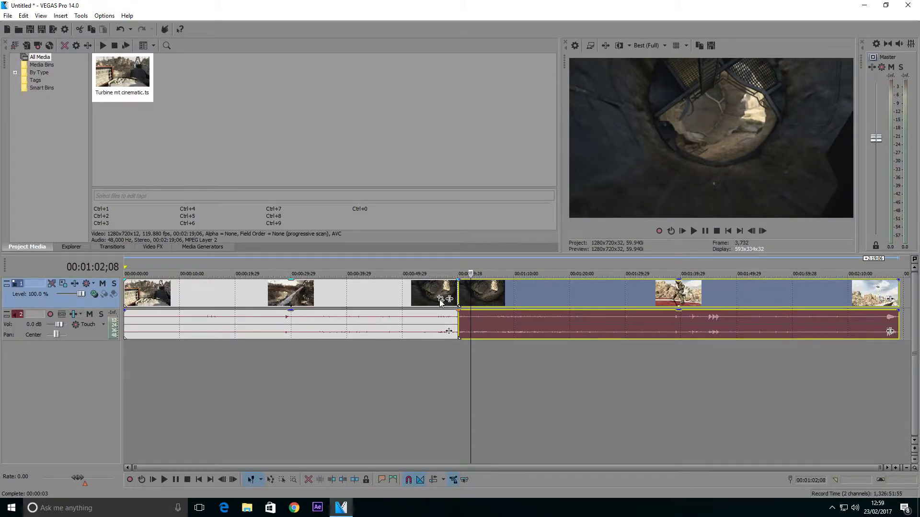
pyautogui.press('Right')
pyautogui.press('Right')
pyautogui.press('Right')
pyautogui.press('Right')
pyautogui.press('Right')
pyautogui.press('Left')
pyautogui.press('Left')
pyautogui.press('Left')
pyautogui.press('Right')
pyautogui.press('Right')
pyautogui.press('Right')
pyautogui.press('Right')
pyautogui.press('Left')
pyautogui.press('Left')
pyautogui.press('Left')
pyautogui.press('Left')
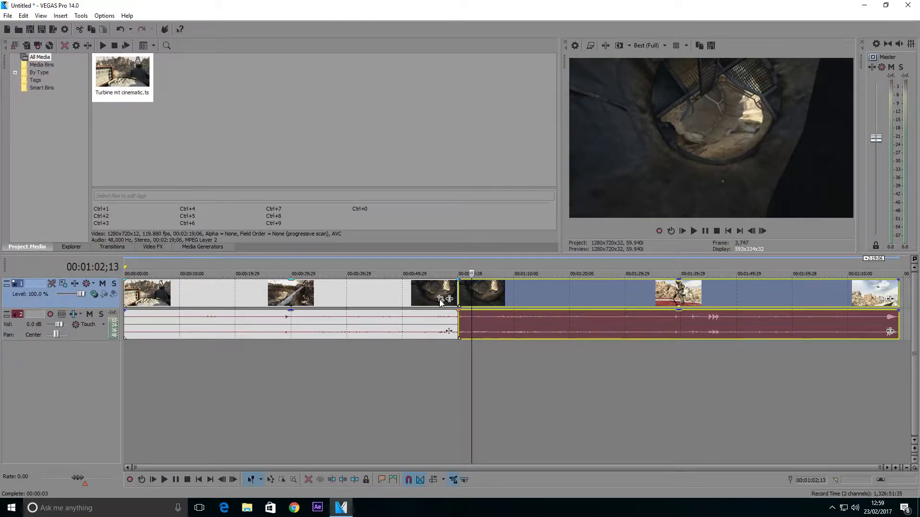
pyautogui.press('Left')
pyautogui.press('Left')
pyautogui.press('Left')
pyautogui.press('s')
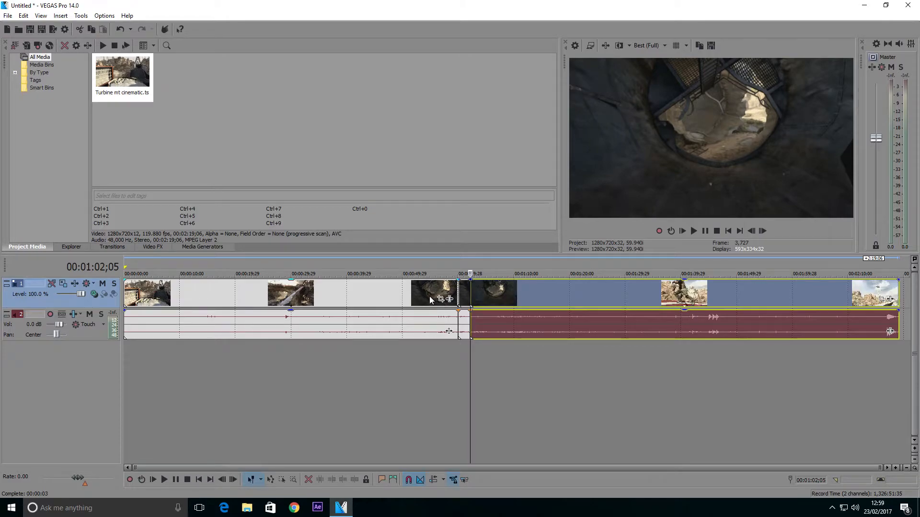
# Check the start and end of the short tunnel segment, and undo both splits of the Turbine clip
pyautogui.click(467, 294)
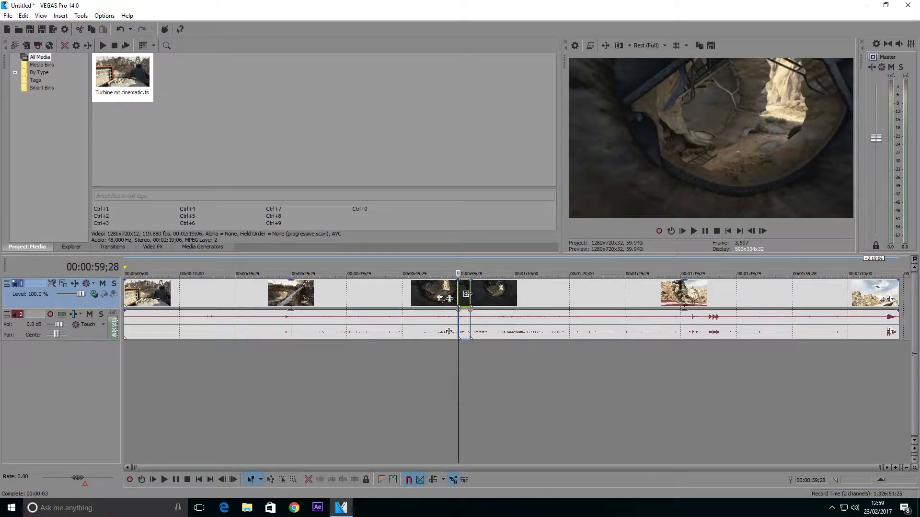
pyautogui.click(468, 293)
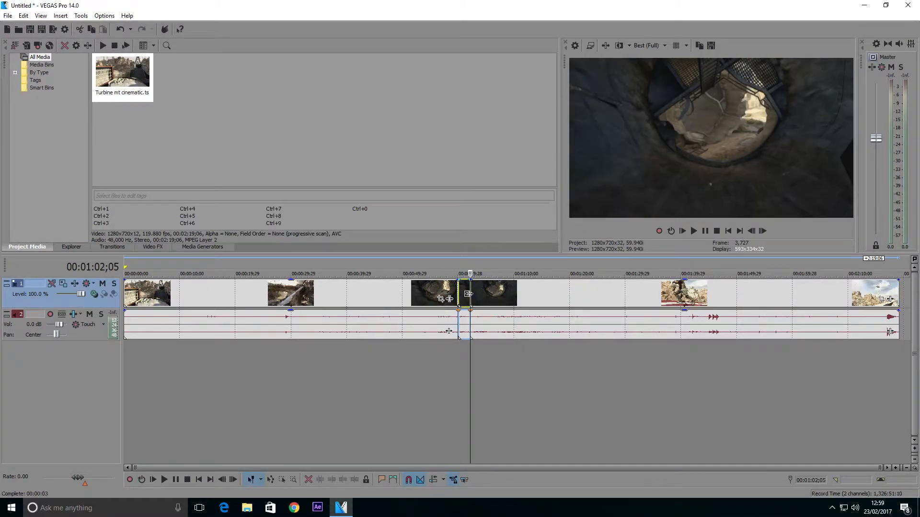
pyautogui.click(453, 295)
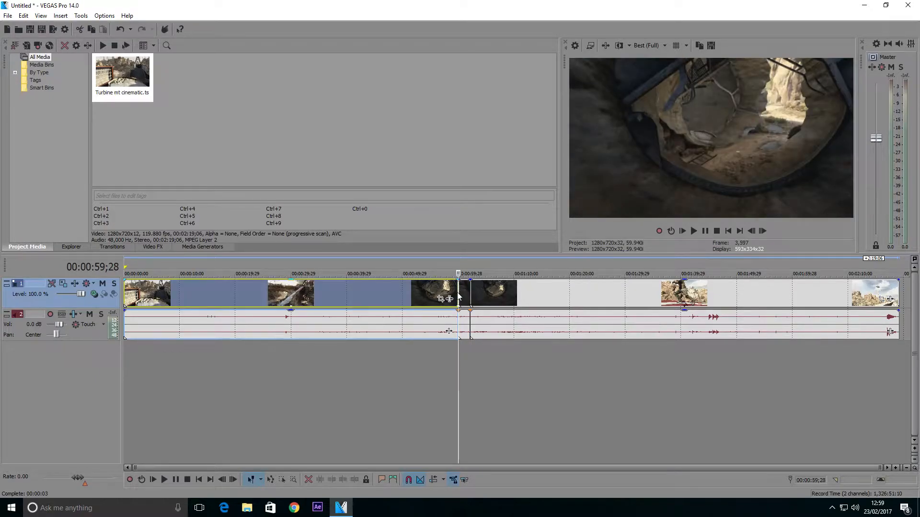
pyautogui.hotkey('ctrl', 'z')
pyautogui.hotkey('ctrl', 'z')
# Play back and forth through the tunnel section and split the Turbine clip at about 00:00:56;21
pyautogui.click(424, 290)
pyautogui.press('space')
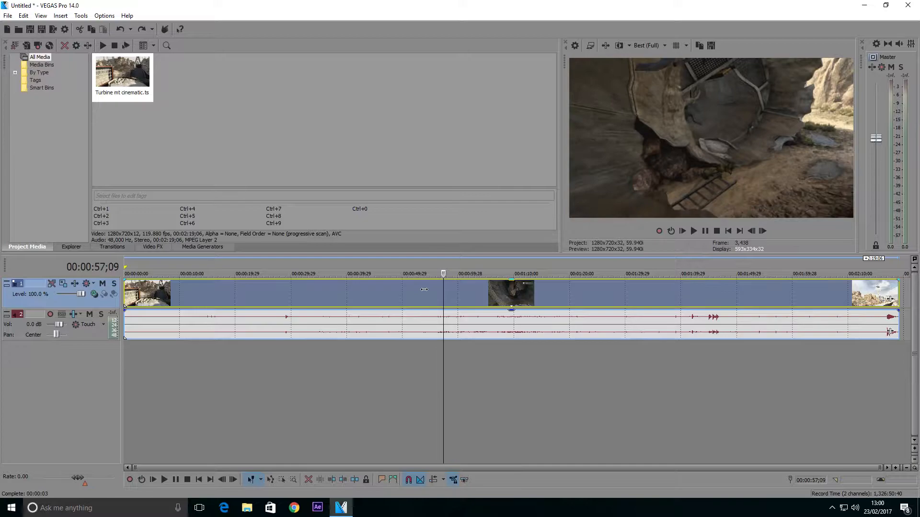
pyautogui.press('j')
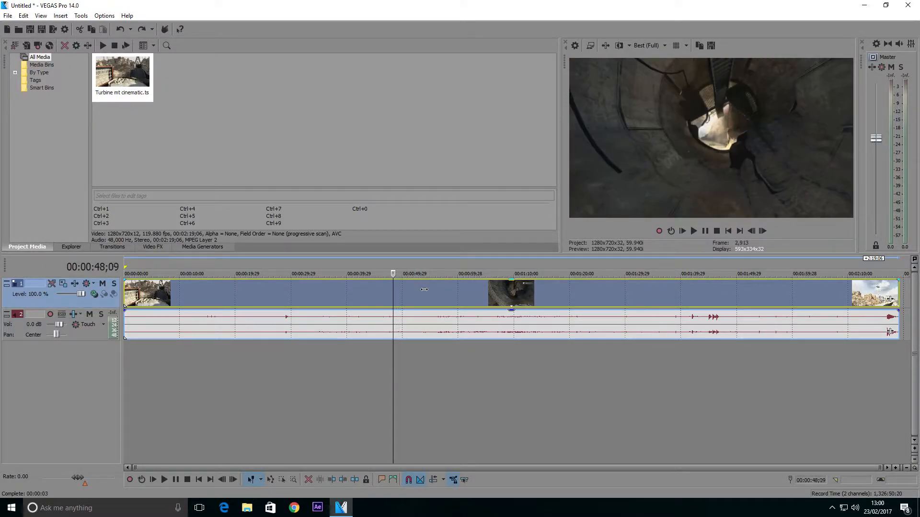
pyautogui.press('l')
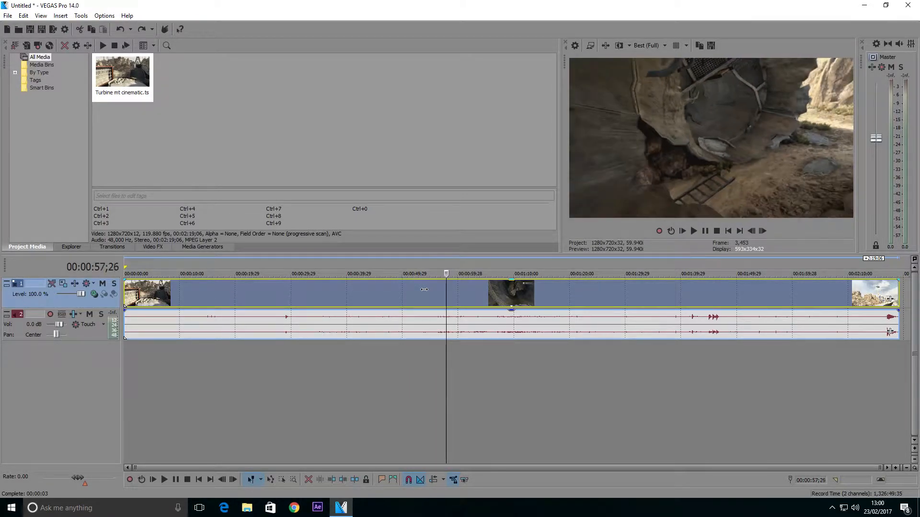
pyautogui.press('j')
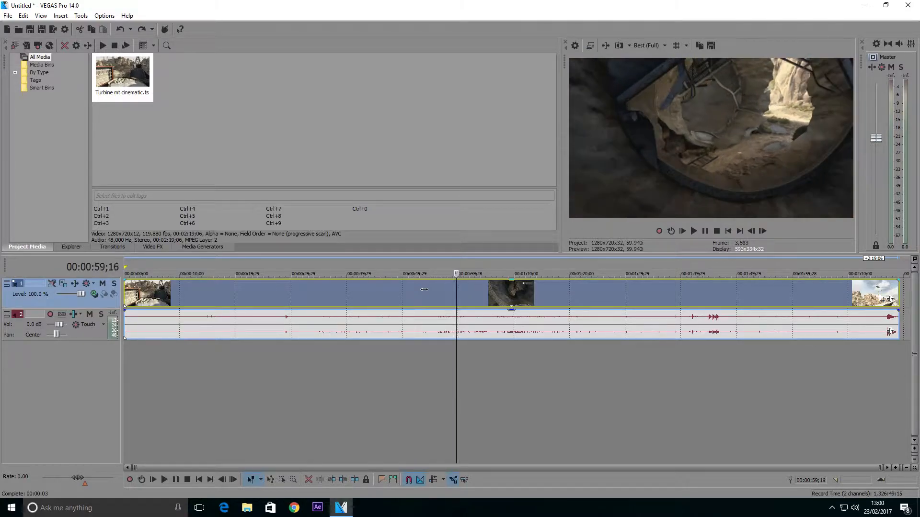
pyautogui.press('s')
# Split the Turbine clip again at 00:01:02;08 and delete the footage before and after the tunnel segment
pyautogui.press('space')
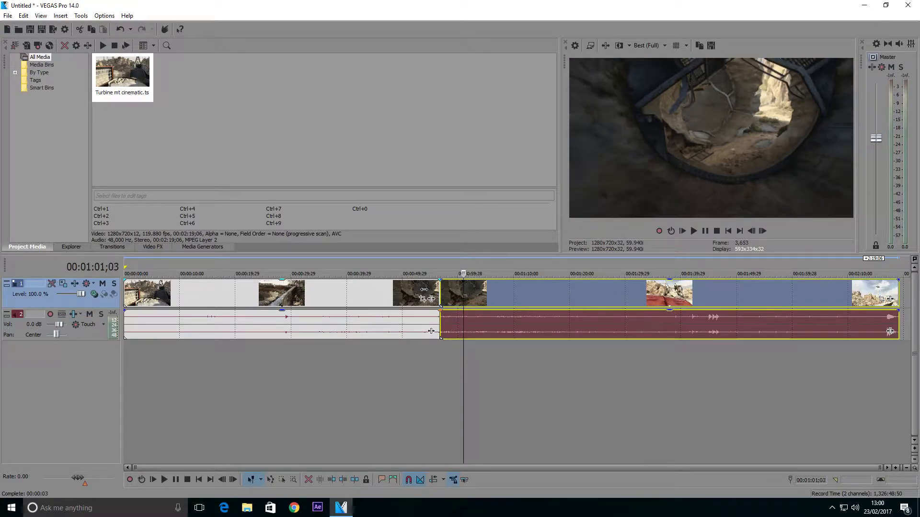
pyautogui.press('space')
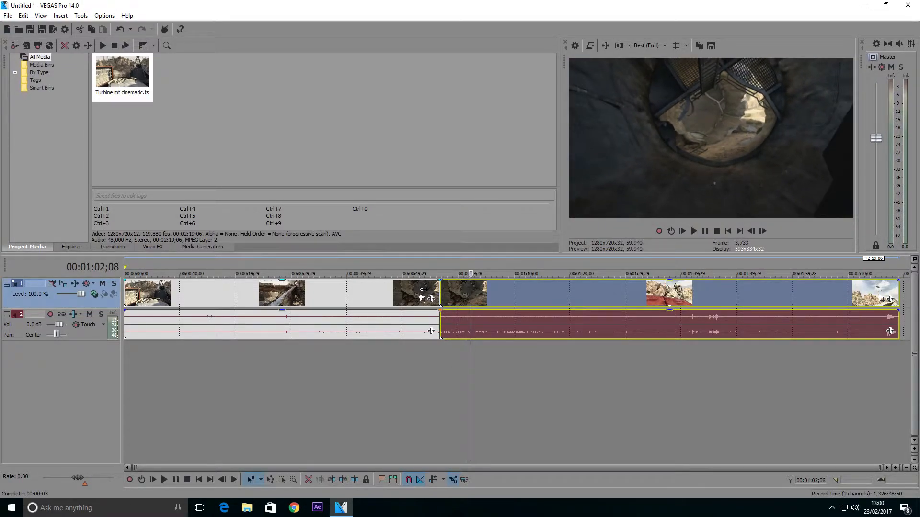
pyautogui.press('s')
pyautogui.click(368, 294)
pyautogui.press('Delete')
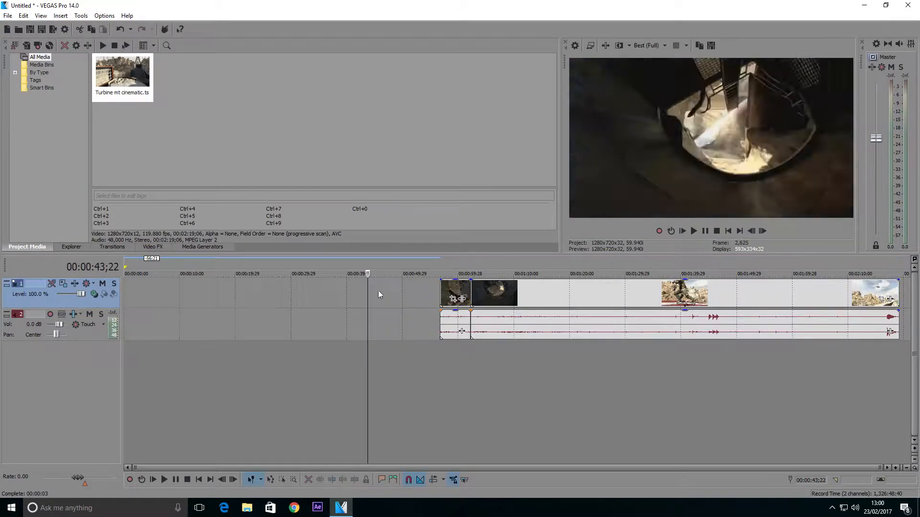
pyautogui.click(587, 294)
pyautogui.press('Delete')
# Move the tunnel segment to the start of the timeline and play it from the beginning
pyautogui.moveTo(455, 294); pyautogui.dragTo(139, 292)
pyautogui.press('Home')
pyautogui.press('space')
pyautogui.press('space')
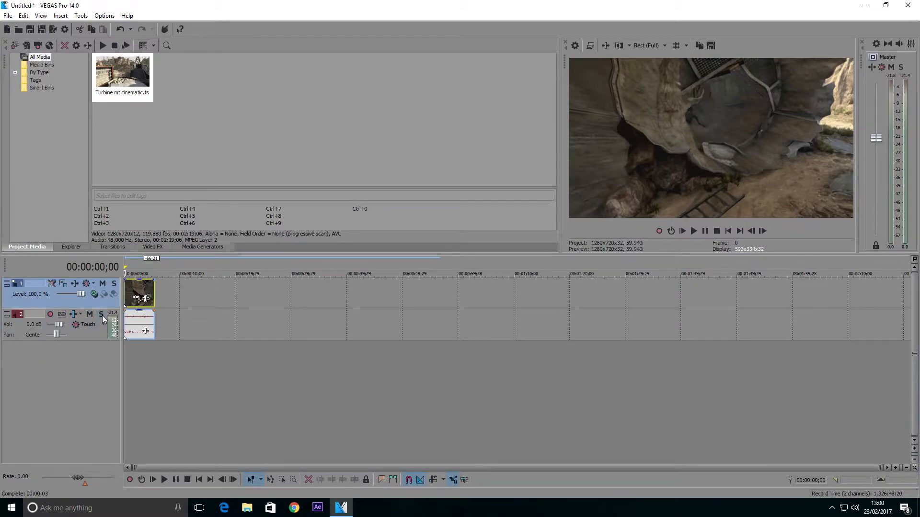
# Delete the audio track and play the remaining video segment
pyautogui.click(19, 314)
pyautogui.click(128, 289)
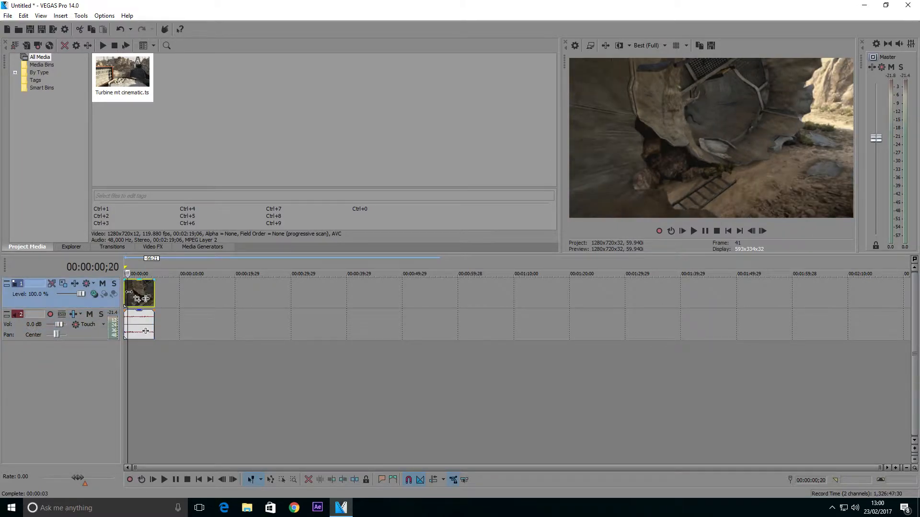
pyautogui.click(78, 335)
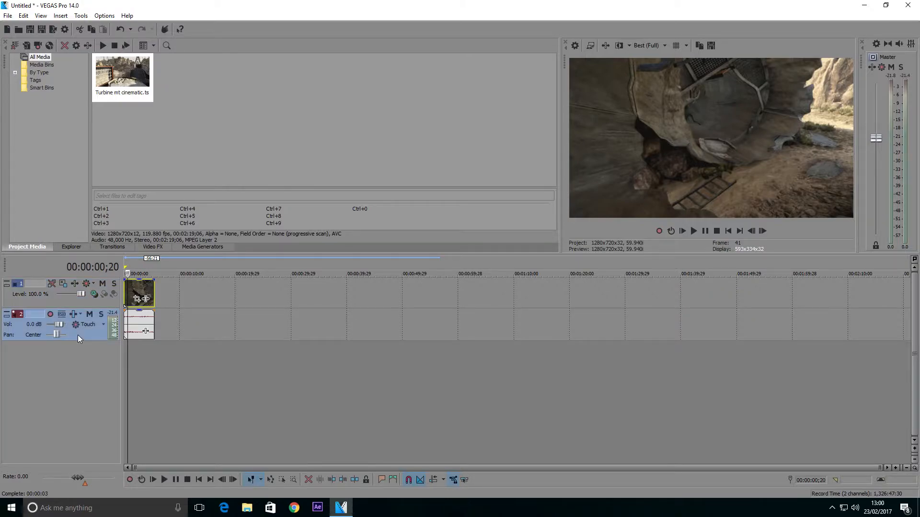
pyautogui.press('Delete')
pyautogui.click(55, 299)
pyautogui.click(127, 293)
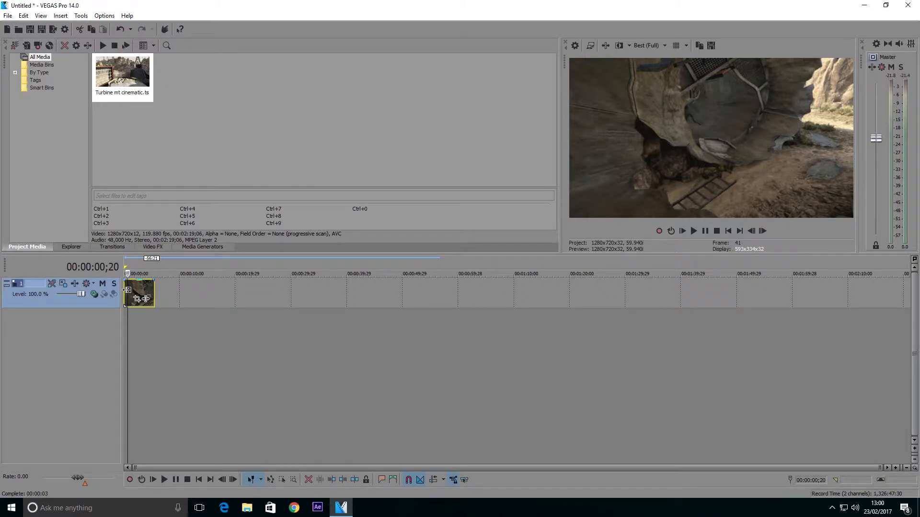
pyautogui.press('space')
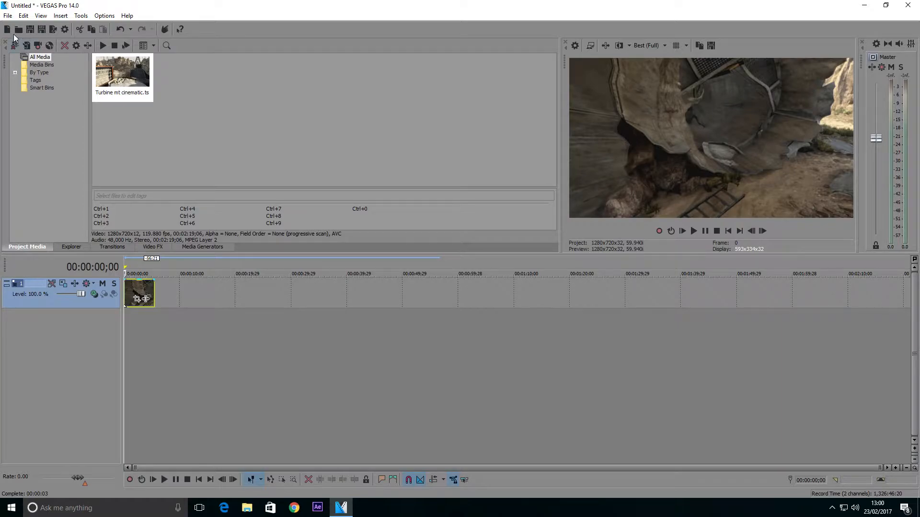
# Set the tunnel segment's event properties to disable resample
pyautogui.click(7, 16)
pyautogui.click(27, 94)
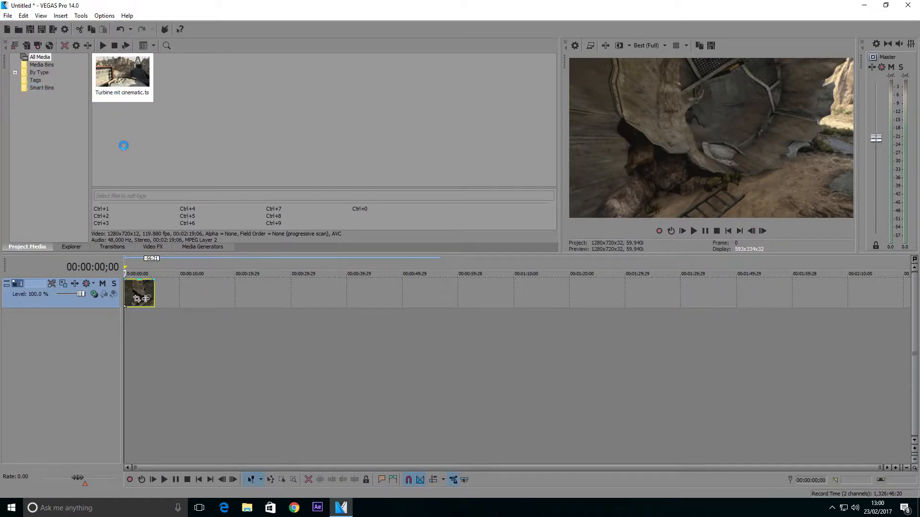
pyautogui.rightClick(136, 296)
pyautogui.click(148, 474)
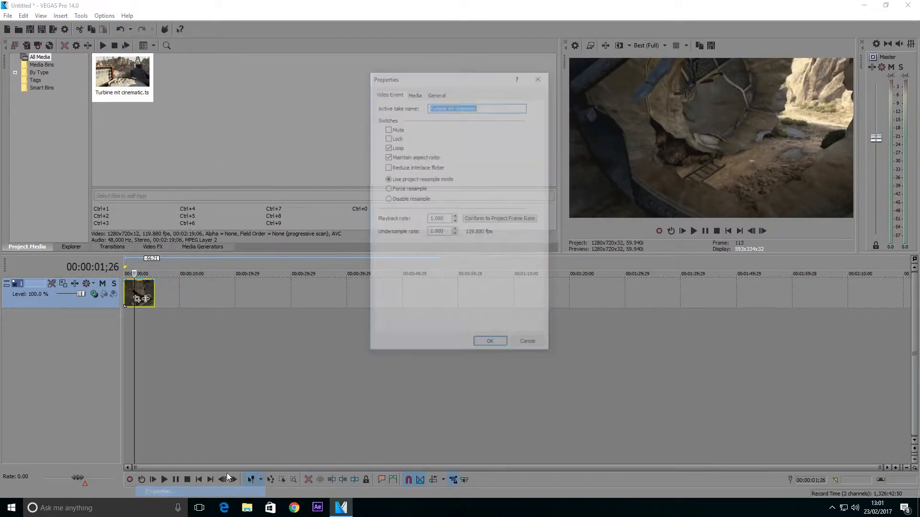
pyautogui.click(400, 198)
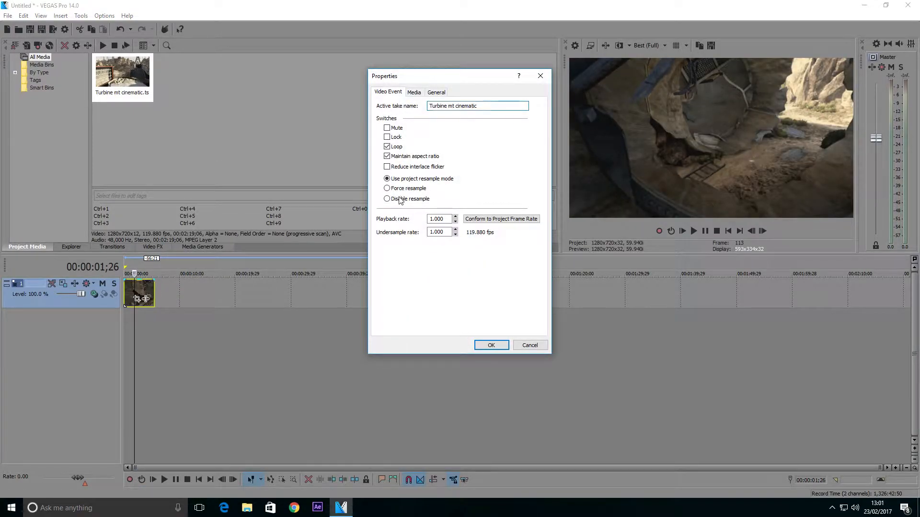
pyautogui.click(491, 346)
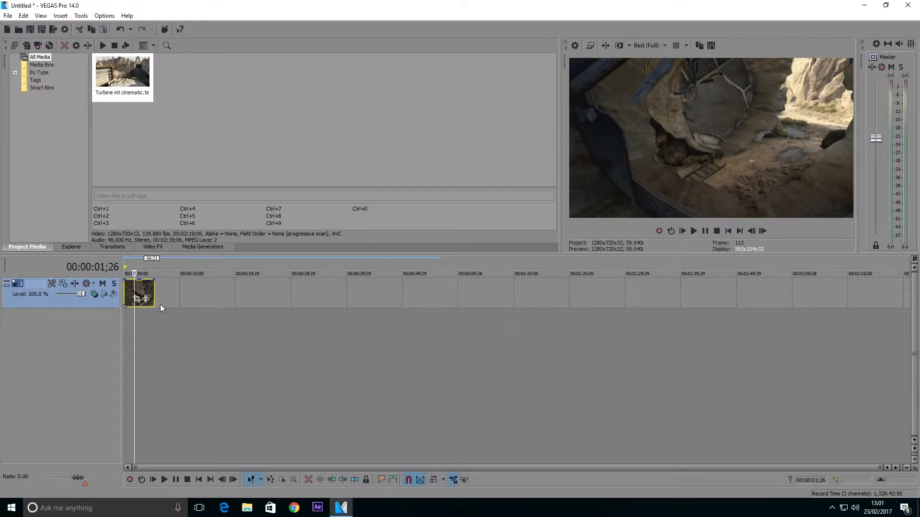
# Start a render of the project with the MainConcept AVC/AAC template Internet HD 720p
pyautogui.click(7, 17)
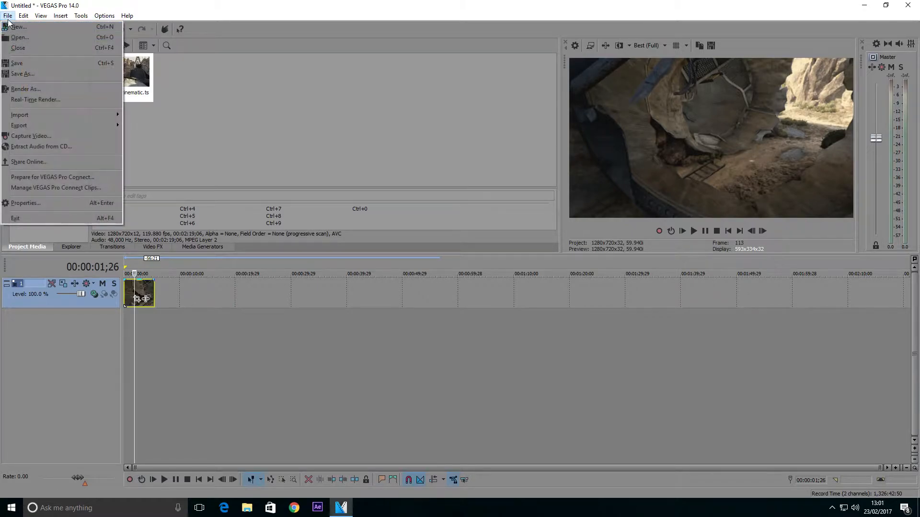
pyautogui.click(31, 87)
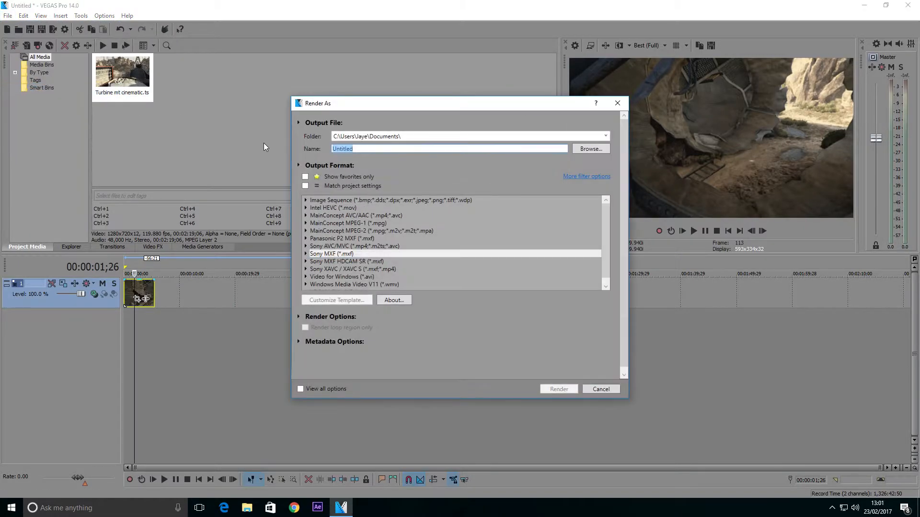
pyautogui.click(306, 216)
pyautogui.scroll(-5, 334, 234)
pyautogui.scroll(-2, 334, 236)
pyautogui.scroll(4, 335, 238)
pyautogui.scroll(-1, 381, 264)
pyautogui.scroll(2, 380, 263)
pyautogui.click(373, 224)
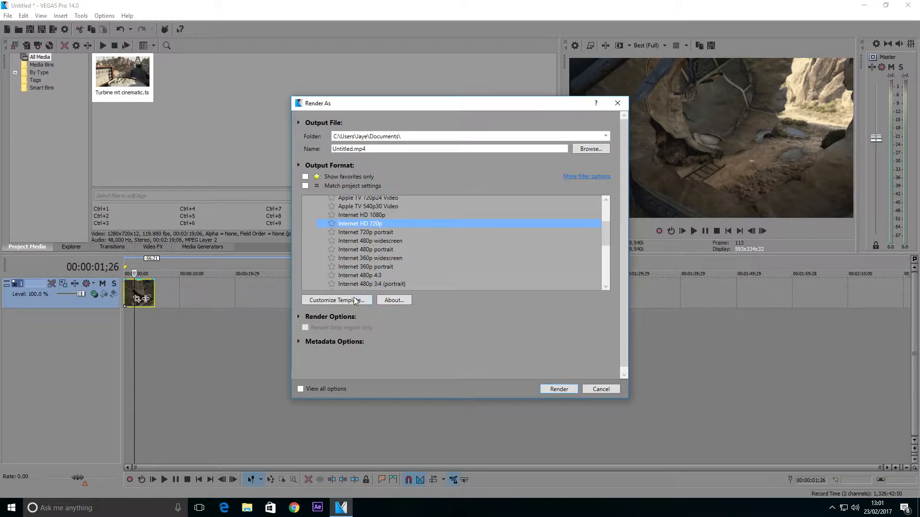
# Customize the render template with a frame rate of 59.94 and video rendering quality Best
pyautogui.click(356, 299)
pyautogui.click(473, 236)
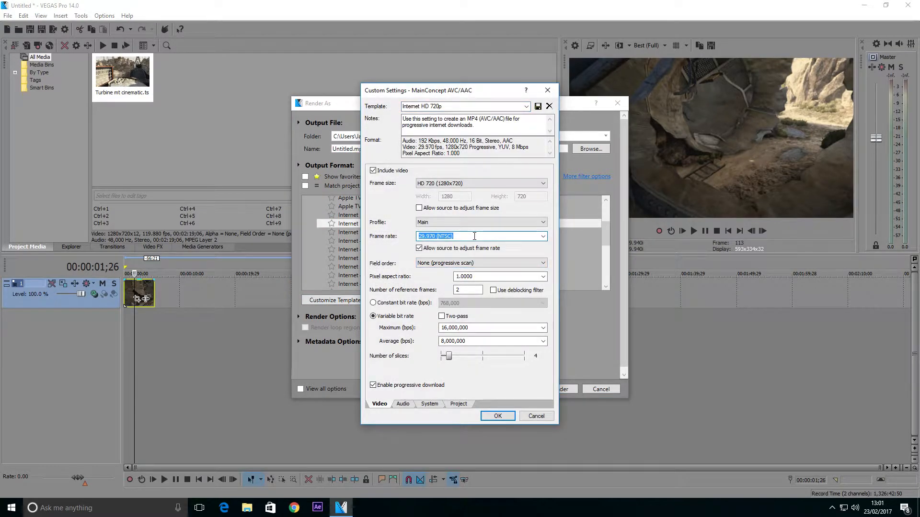
pyautogui.write('59.940000')
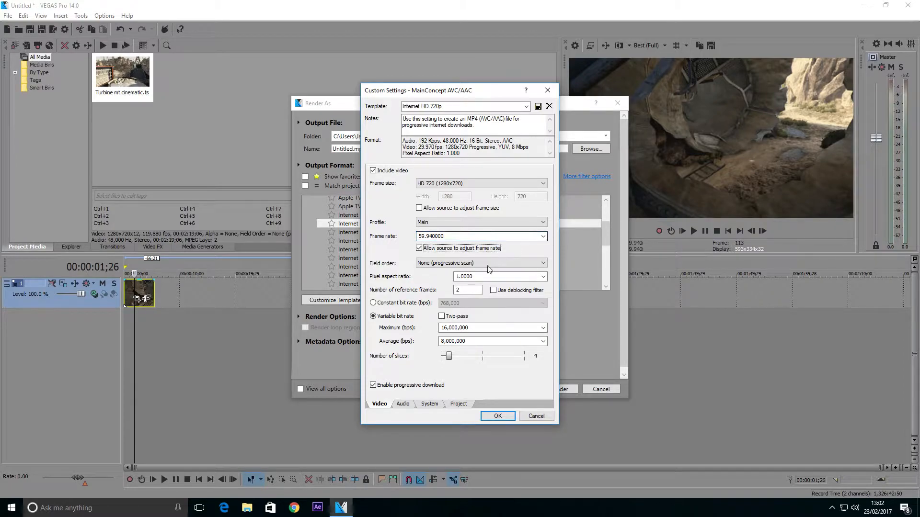
pyautogui.click(458, 404)
pyautogui.click(489, 177)
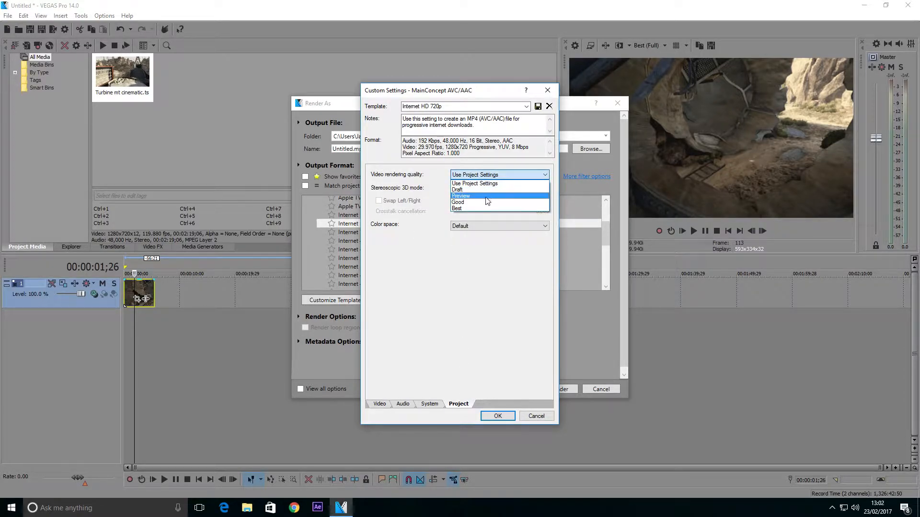
pyautogui.click(487, 211)
# Set the template to a constant bit rate of 14,000,000 bps and accept the custom settings
pyautogui.click(379, 403)
pyautogui.click(422, 303)
pyautogui.click(460, 303)
pyautogui.click(459, 343)
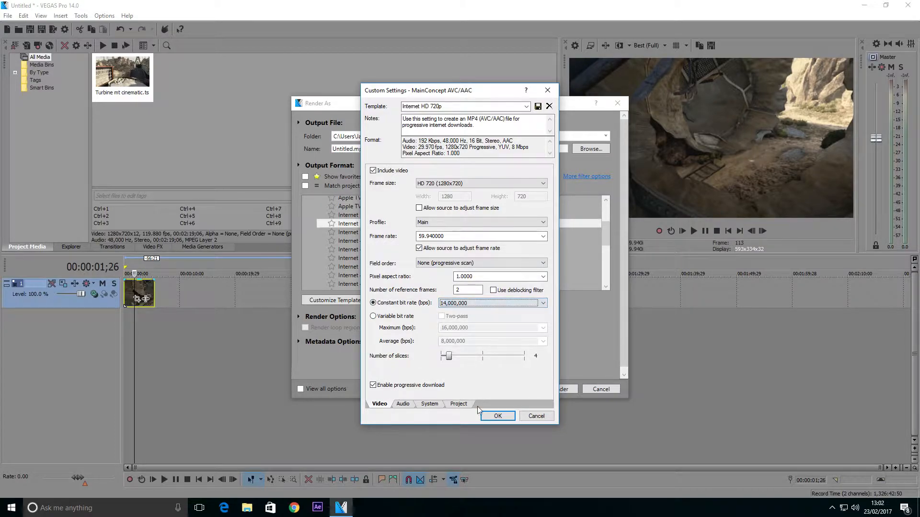
pyautogui.click(498, 415)
# Name the output file Turbine MT1 and render it
pyautogui.doubleClick(379, 148)
pyautogui.press('BackSpace')
pyautogui.write('Turbine MT1')
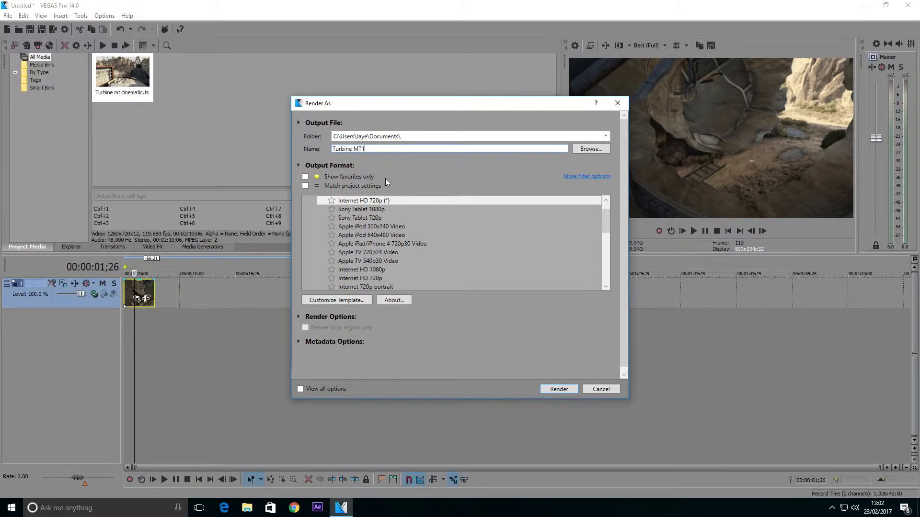
pyautogui.click(553, 389)
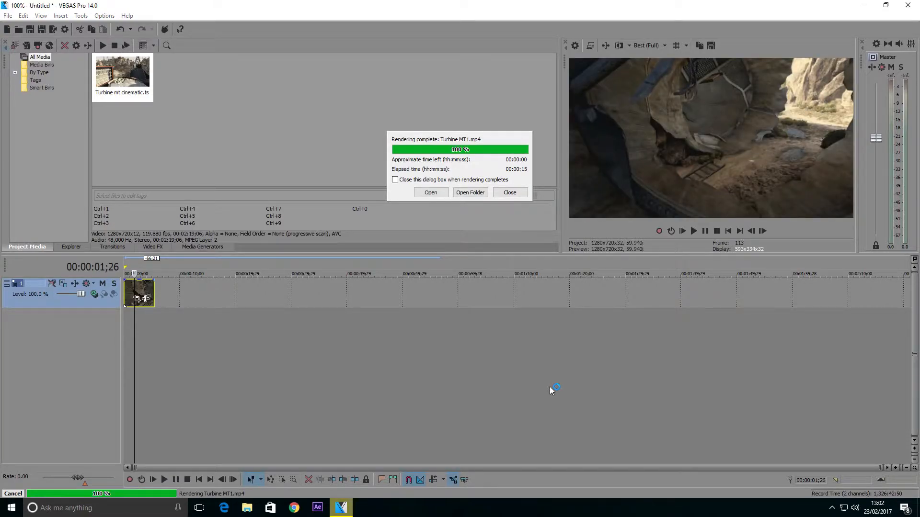
# Play the rendered Turbine MT1 video, and close VEGAS Pro without saving as well as the media player
pyautogui.click(428, 193)
pyautogui.click(907, 5)
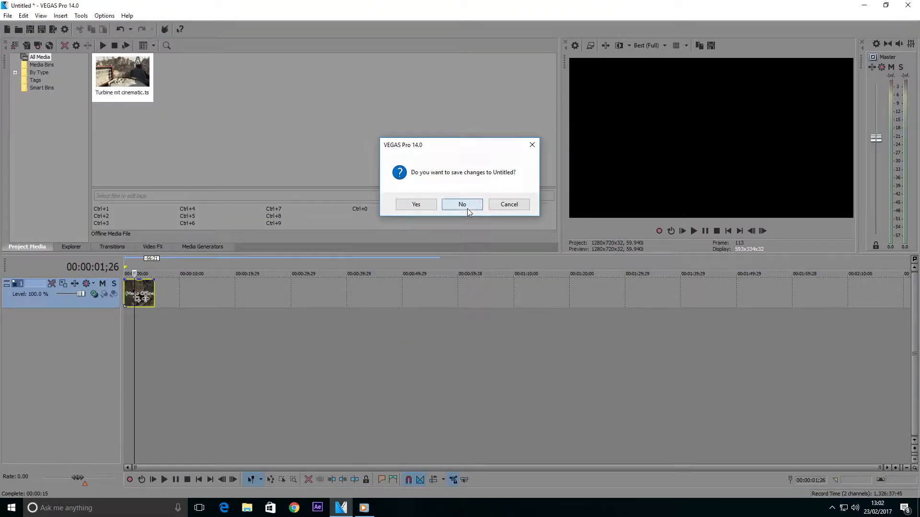
pyautogui.click(467, 209)
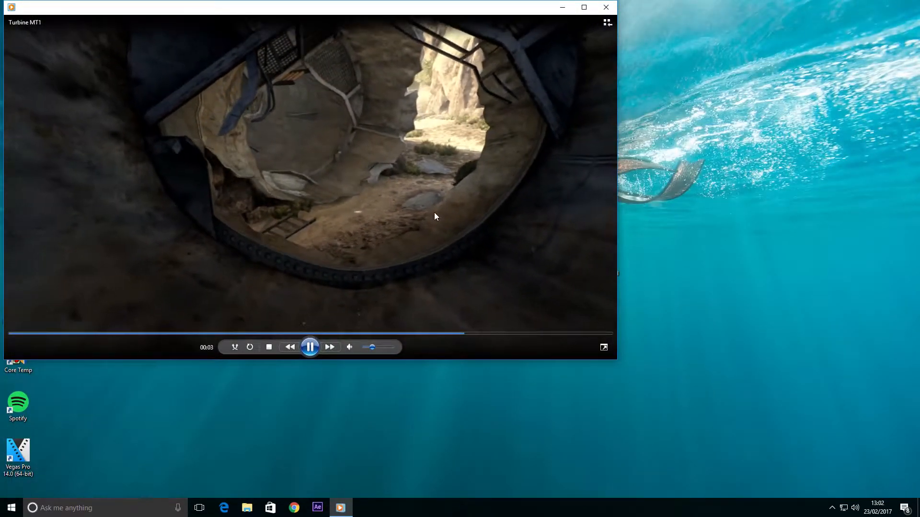
pyautogui.doubleClick(434, 212)
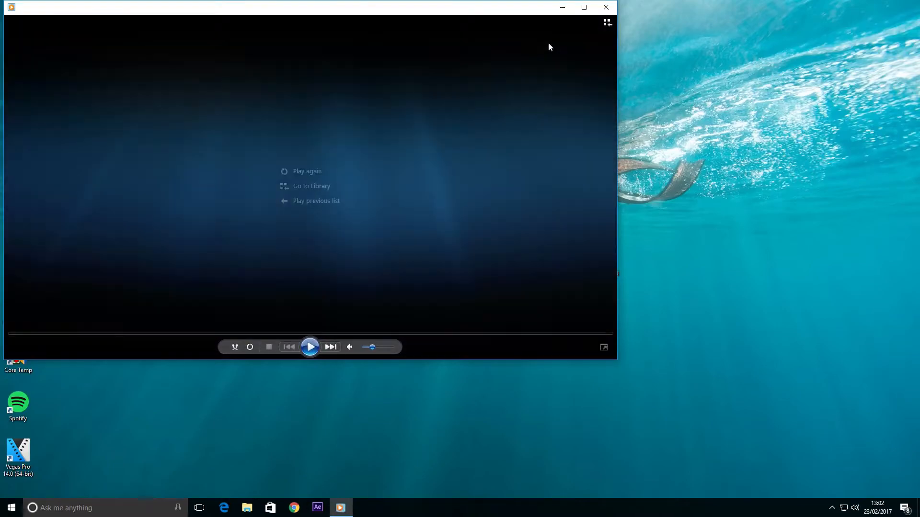
pyautogui.click(605, 7)
# Switch to After Effects and start a new composition with a size of 1280 x 720 px
pyautogui.click(317, 507)
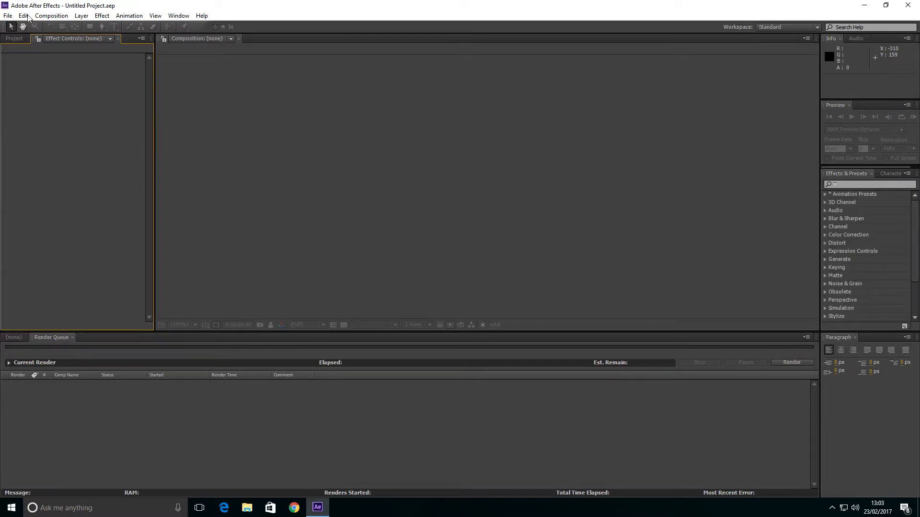
pyautogui.click(50, 16)
pyautogui.click(51, 28)
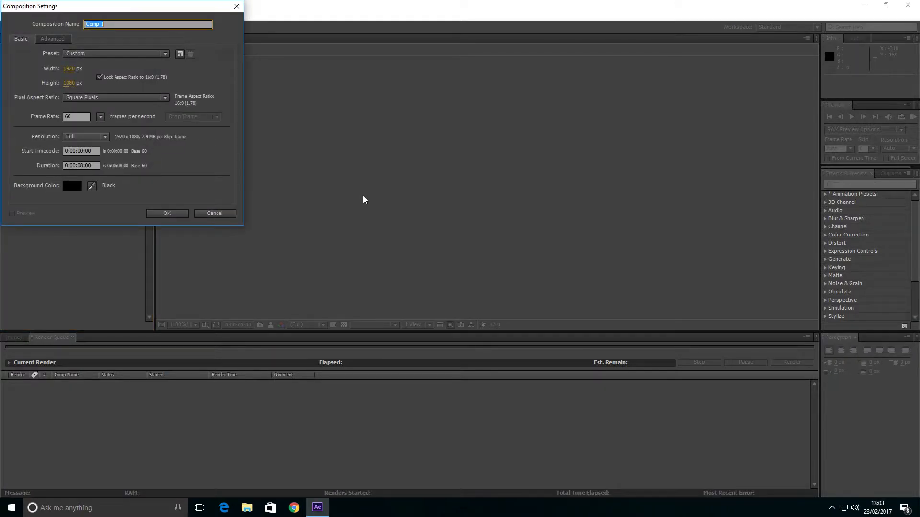
pyautogui.click(70, 69)
pyautogui.write('1280')
pyautogui.press('Tab')
pyautogui.press('Tab')
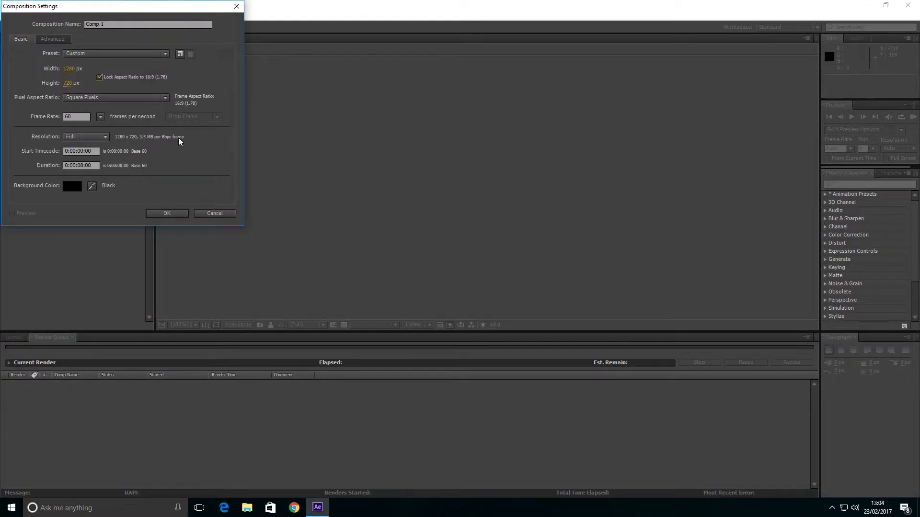
# Set the composition's frame rate to 59.94 and its duration to 0;00;11;00
pyautogui.click(100, 117)
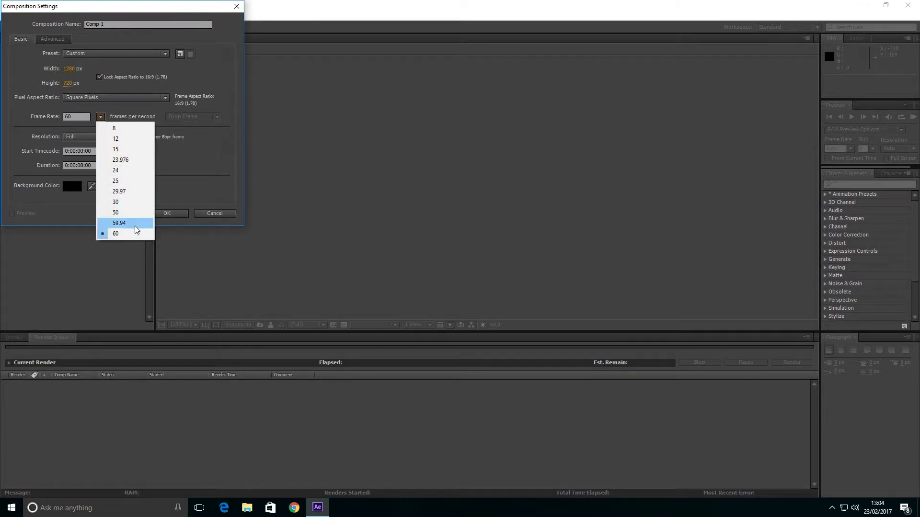
pyautogui.click(119, 223)
pyautogui.click(83, 165)
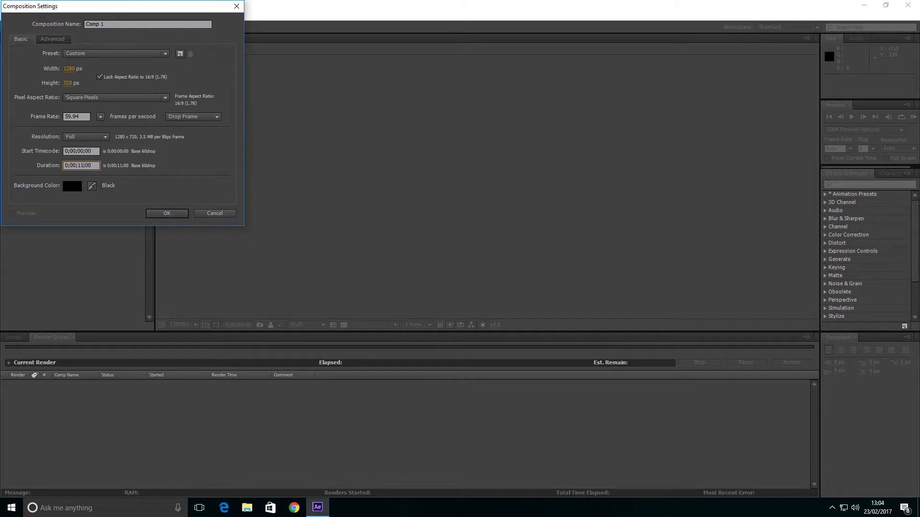
# Name the composition MotionTrack Composition and create it
pyautogui.click(89, 24)
pyautogui.write('MotionTrack')
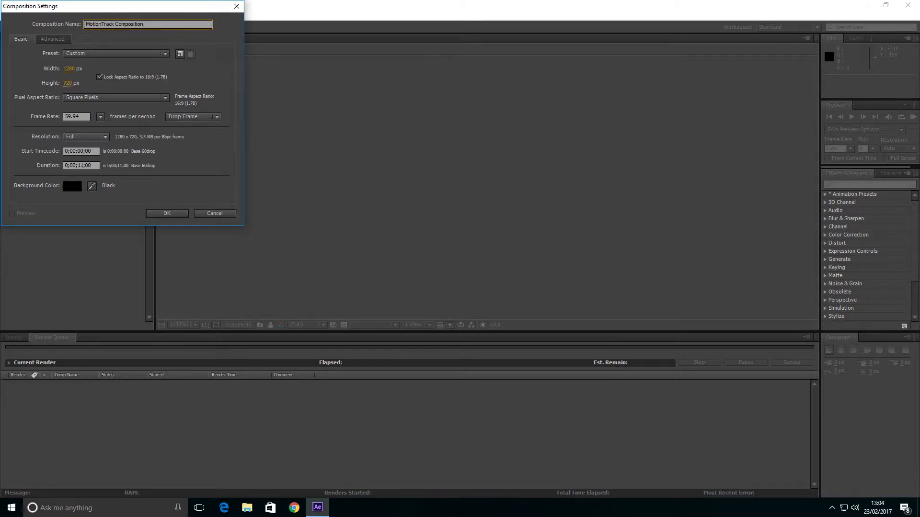
pyautogui.click(155, 213)
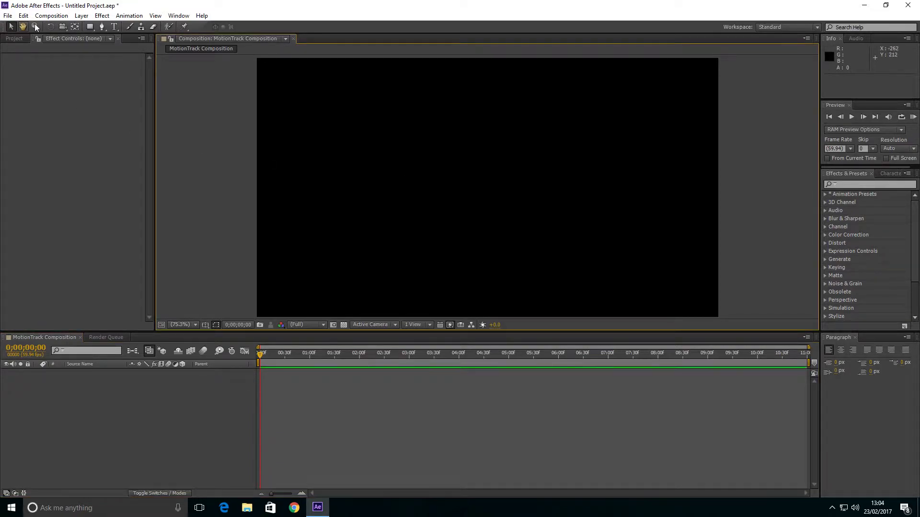
# Start a file import and look through the Desktop for the rendered Turbine clip
pyautogui.click(8, 16)
pyautogui.moveTo(56, 138)
pyautogui.click(172, 138)
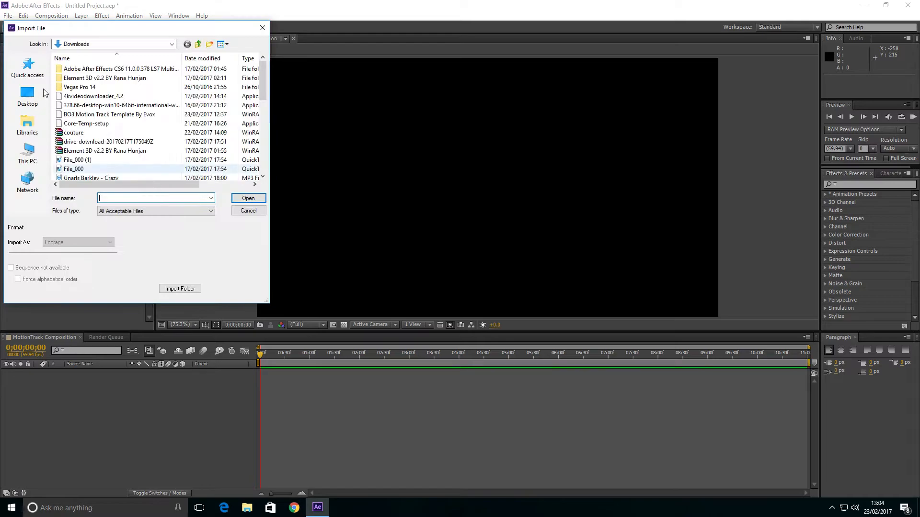
pyautogui.click(36, 98)
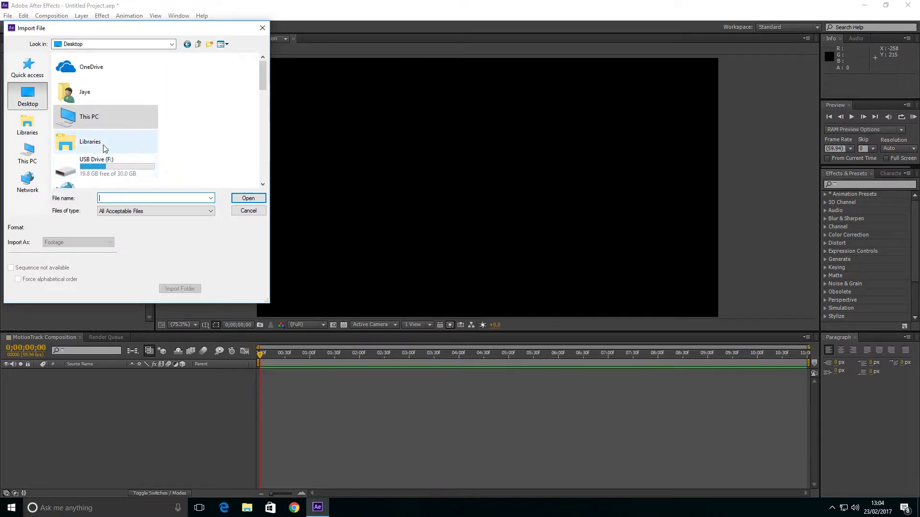
pyautogui.scroll(-2, 125, 130)
pyautogui.scroll(-1, 124, 130)
pyautogui.scroll(1, 125, 129)
pyautogui.scroll(-4, 125, 130)
pyautogui.scroll(2, 124, 130)
pyautogui.scroll(-3, 124, 129)
pyautogui.scroll(2, 124, 130)
pyautogui.scroll(-1, 124, 128)
pyautogui.scroll(1, 119, 178)
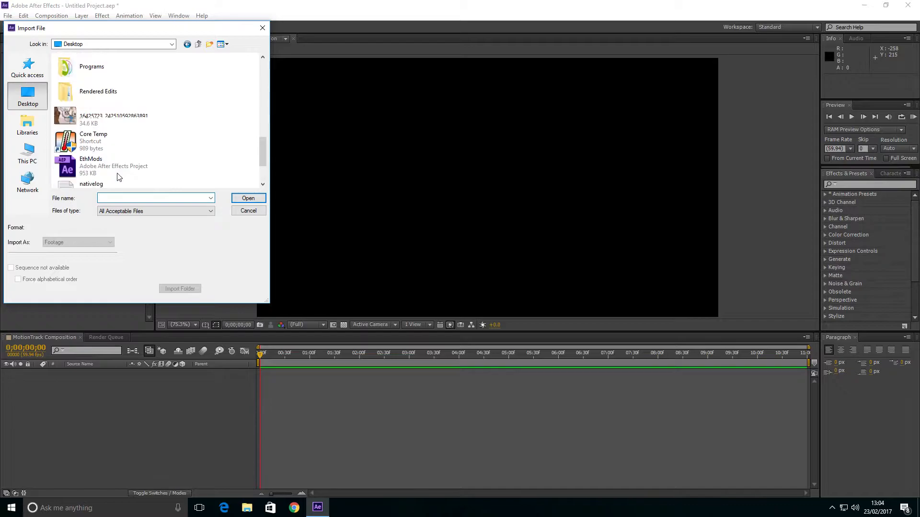
pyautogui.scroll(1, 118, 176)
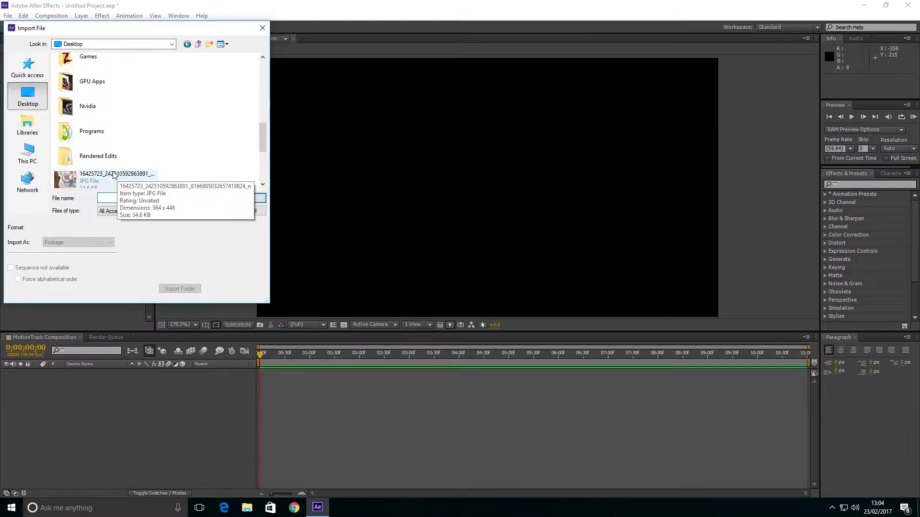
# Import the Turbine MT1 video from the Documents library
pyautogui.click(27, 125)
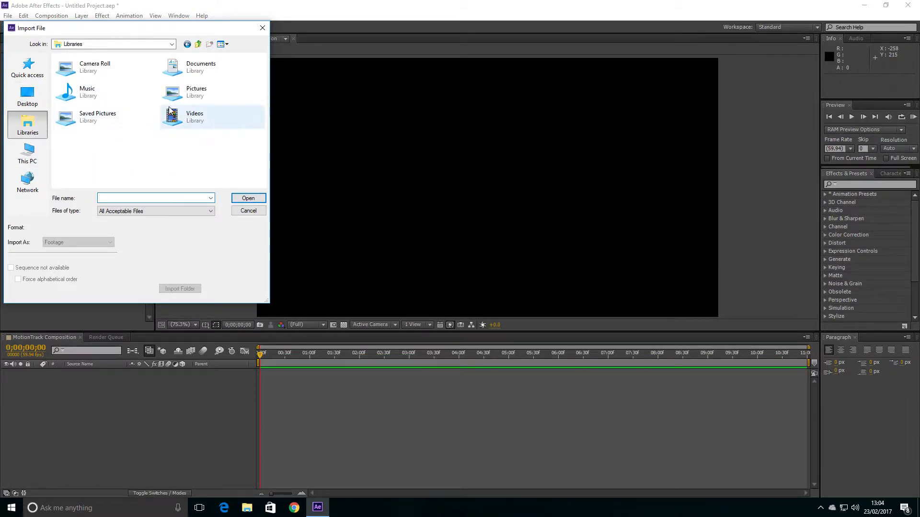
pyautogui.doubleClick(170, 71)
pyautogui.click(158, 96)
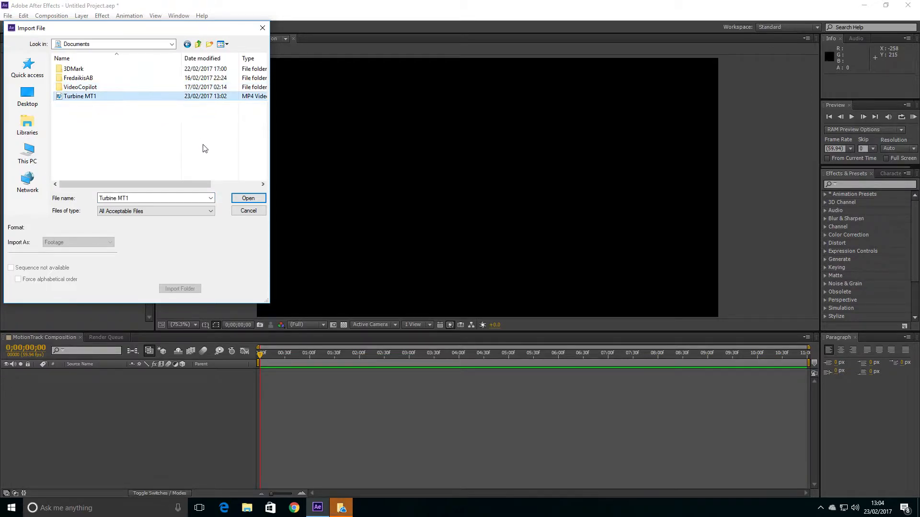
pyautogui.click(248, 198)
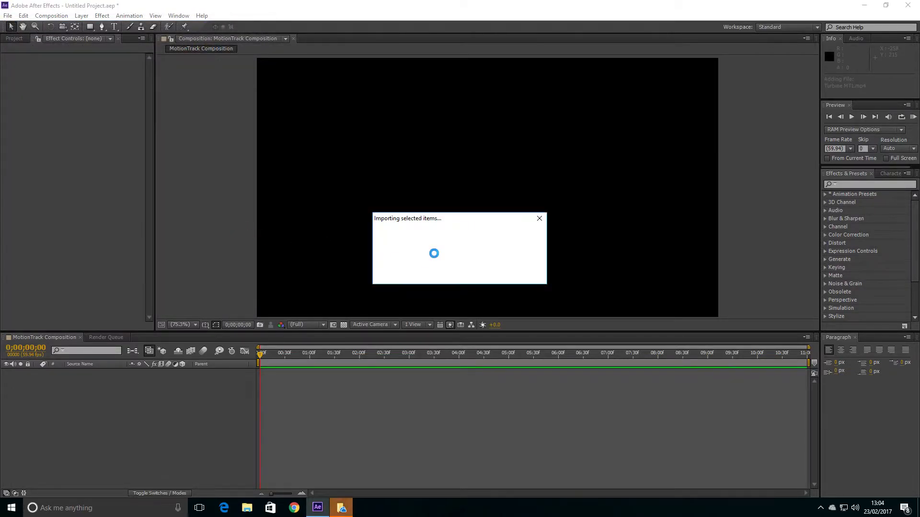
# Add the Turbine MT1 clip as a layer in MotionTrack Composition and scrub back to its start
pyautogui.click(591, 134)
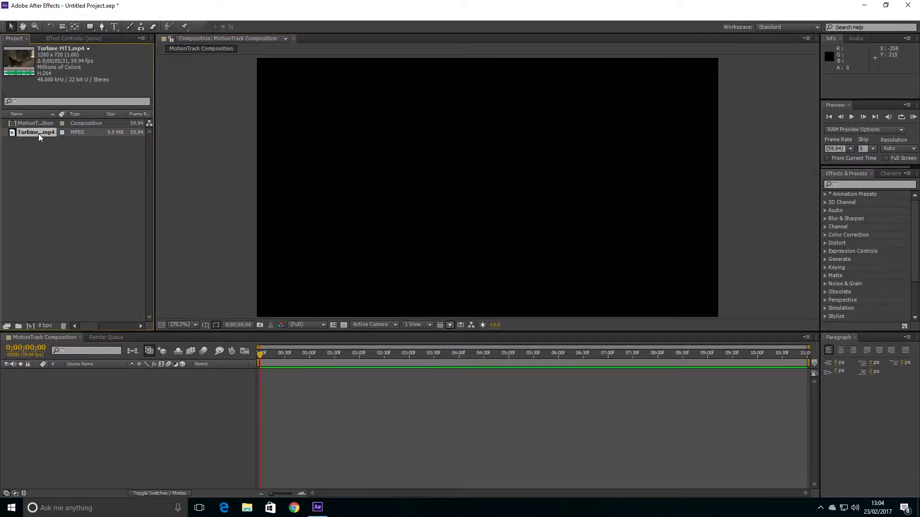
pyautogui.moveTo(41, 131); pyautogui.dragTo(72, 396)
pyautogui.moveTo(279, 359); pyautogui.dragTo(259, 360)
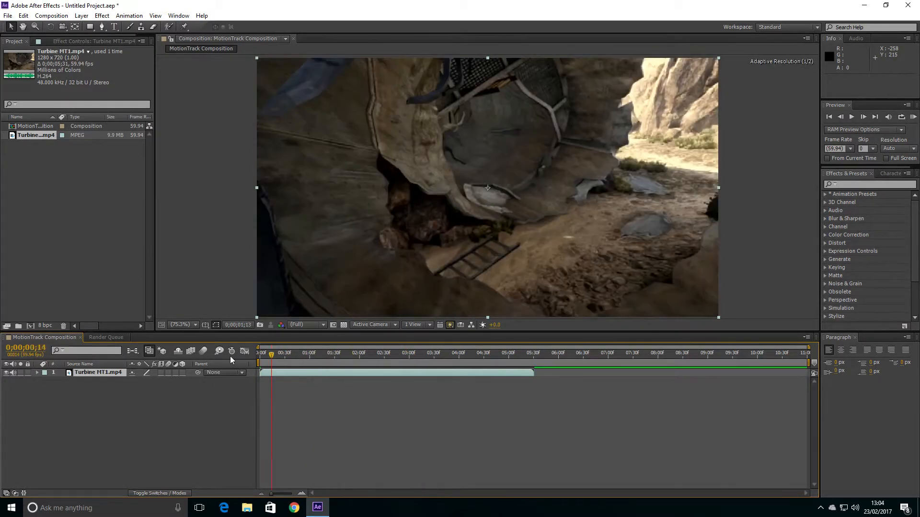
# Run a RAM preview of the Turbine MT1 footage, then scrub to the start and play it
pyautogui.click(913, 117)
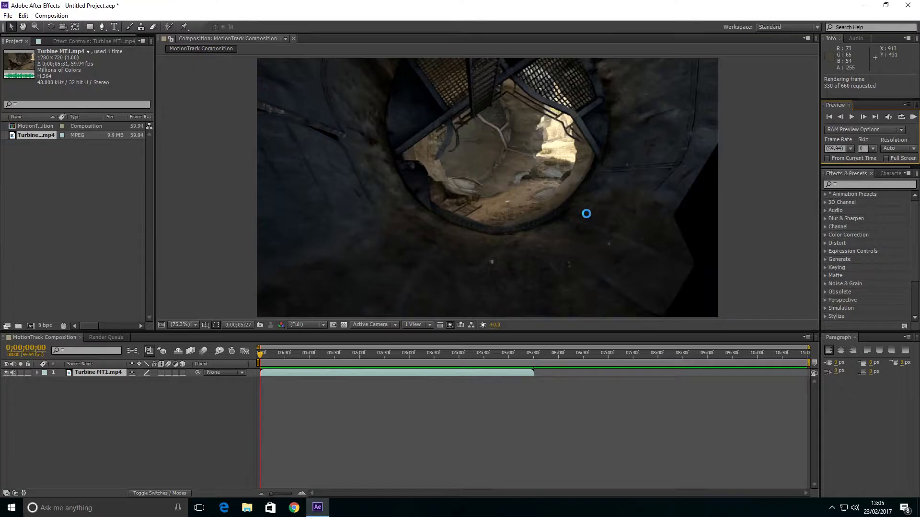
pyautogui.rightClick(629, 513)
pyautogui.click(652, 469)
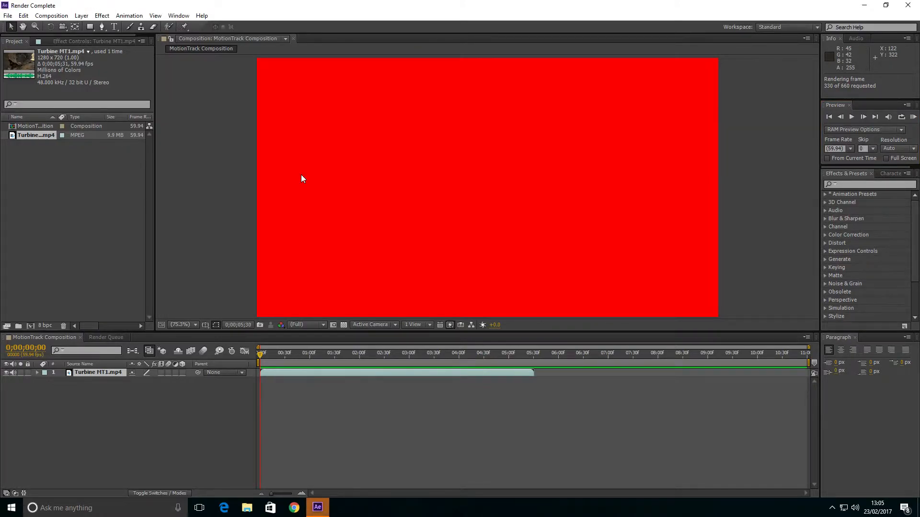
pyautogui.moveTo(306, 358); pyautogui.dragTo(145, 364)
pyautogui.press('space')
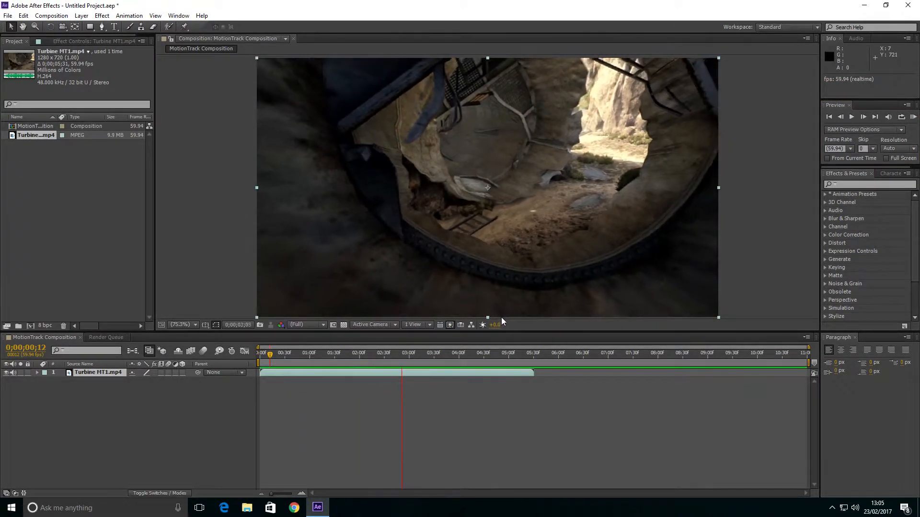
# Return to the start of the timeline and run the 3D Camera Tracker on the Turbine MT1 layer
pyautogui.moveTo(453, 357); pyautogui.dragTo(260, 361)
pyautogui.rightClick(268, 373)
pyautogui.click(290, 311)
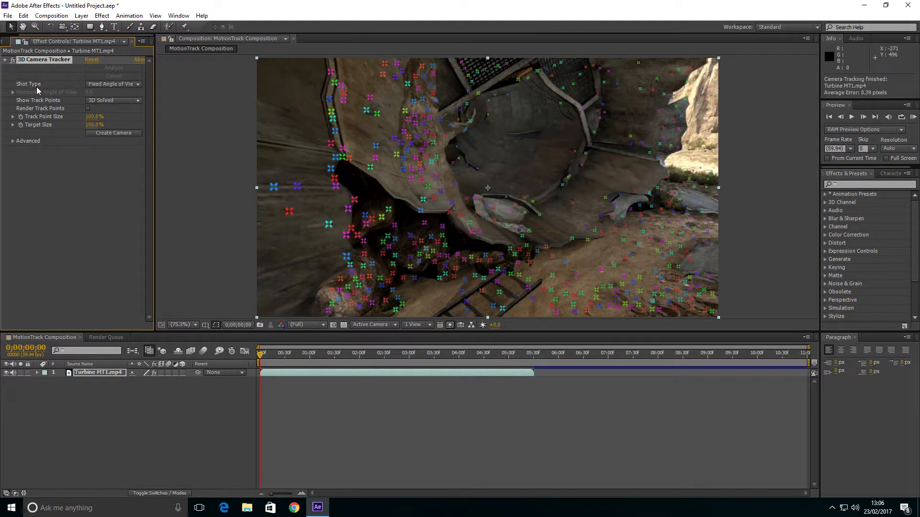
# Scrub through the solved track points to 0;00;01;44 and activate the Selection tool
pyautogui.moveTo(266, 357); pyautogui.dragTo(403, 346)
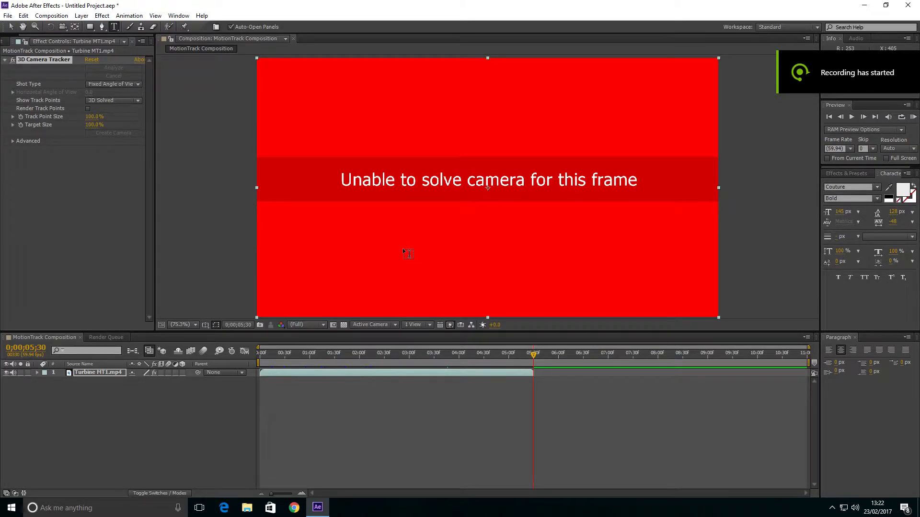
pyautogui.moveTo(307, 354); pyautogui.dragTo(346, 352)
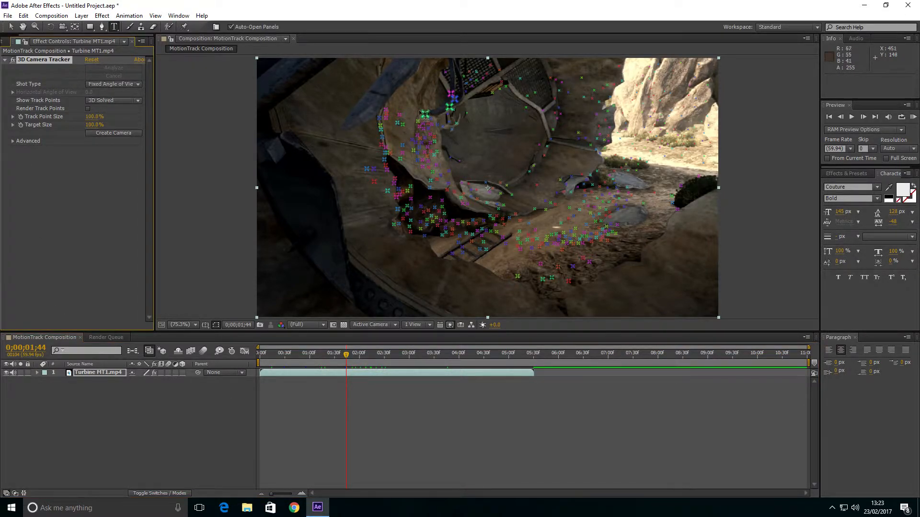
pyautogui.click(426, 120)
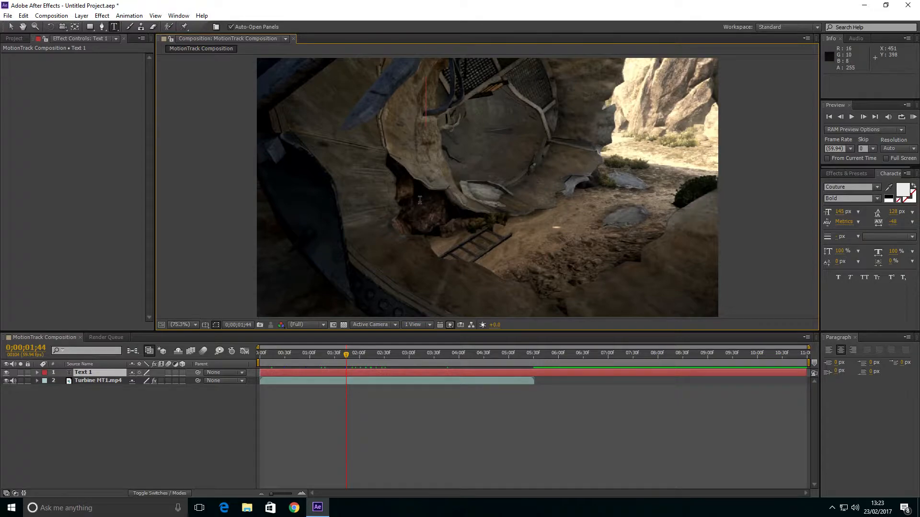
pyautogui.click(11, 26)
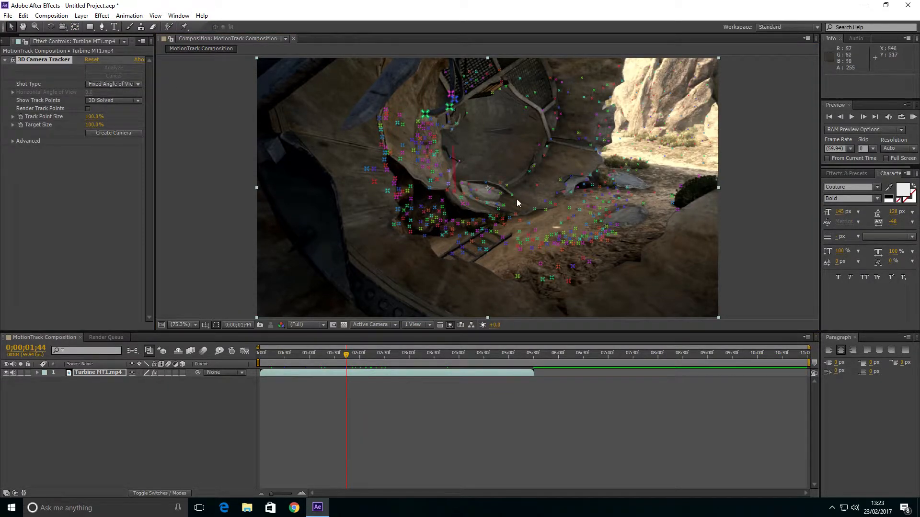
# Select the cluster of track points on the jagged rock wall above the dark hole and create a null and camera from them
pyautogui.moveTo(362, 181); pyautogui.dragTo(448, 112)
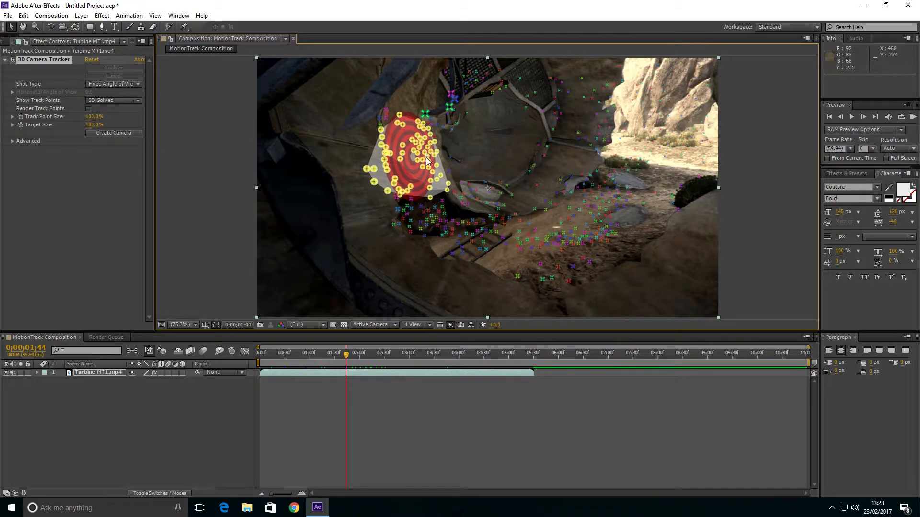
pyautogui.rightClick(420, 176)
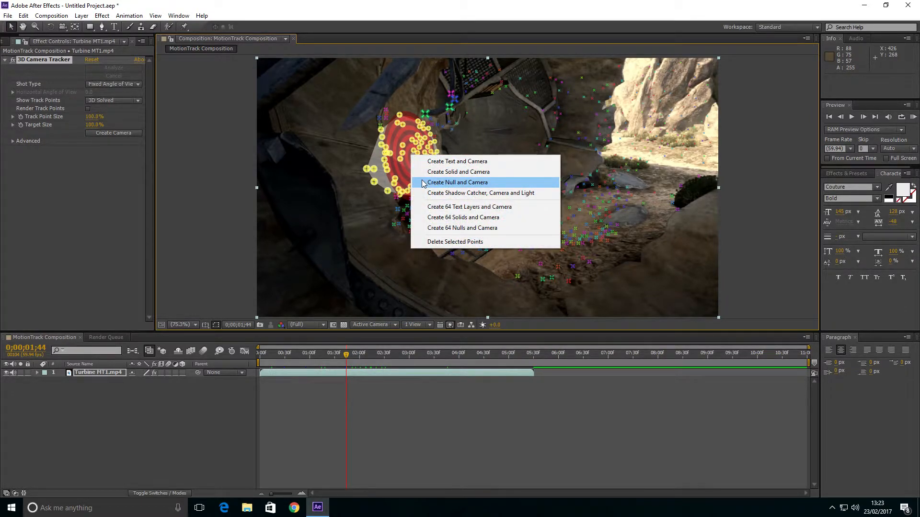
pyautogui.click(423, 183)
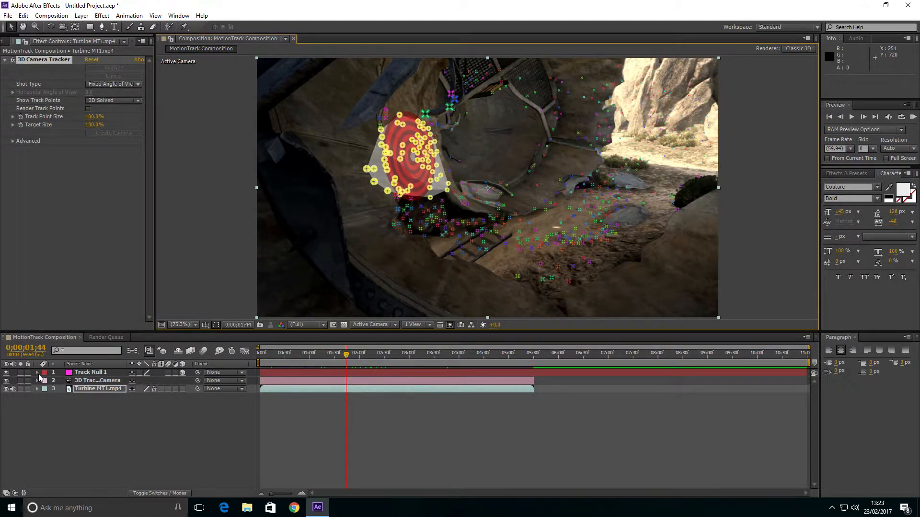
# Expand the transform properties of Track Null 1 and select its Position property
pyautogui.click(37, 372)
pyautogui.click(46, 380)
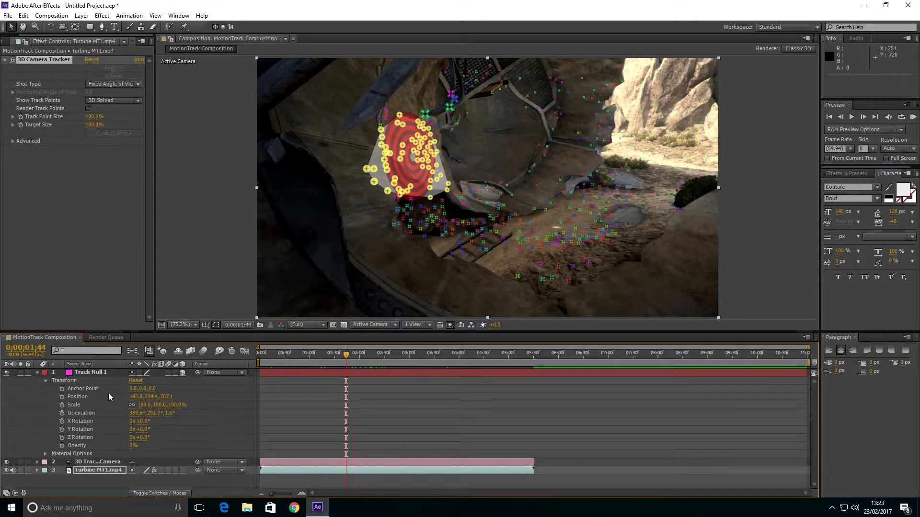
pyautogui.click(81, 397)
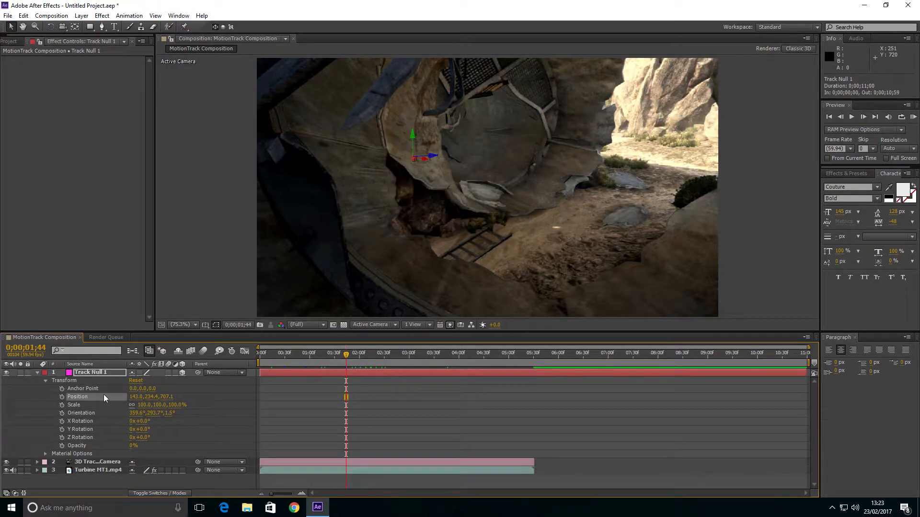
# Create a 1280 x 720 px solid layer named Element3D
pyautogui.click(81, 15)
pyautogui.moveTo(144, 27)
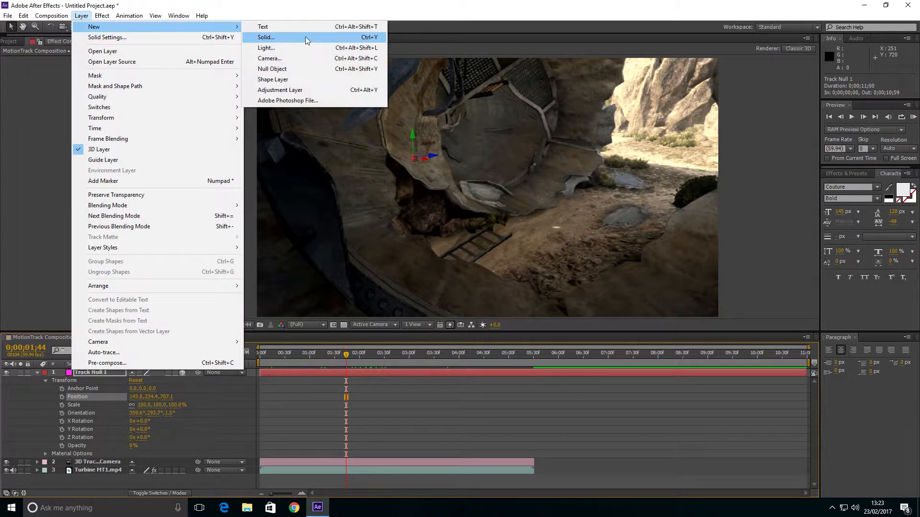
pyautogui.click(305, 38)
pyautogui.write('Element3D')
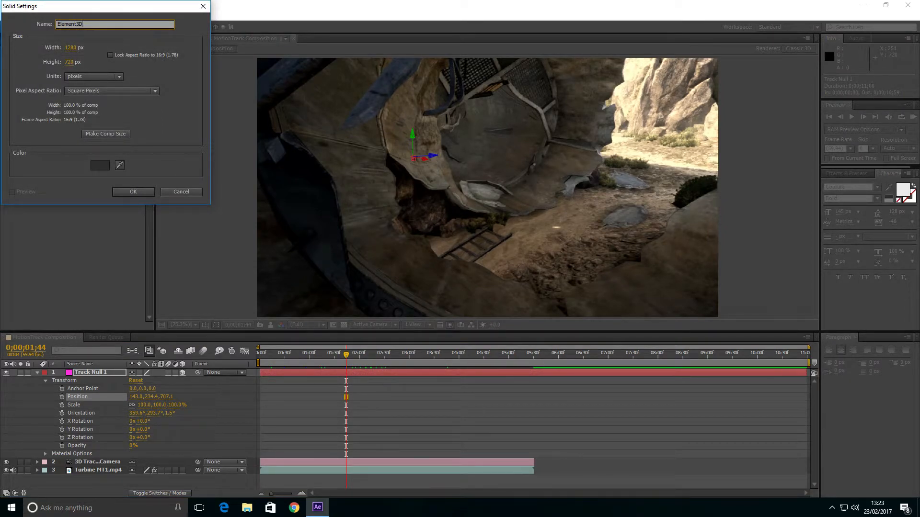
pyautogui.press('Return')
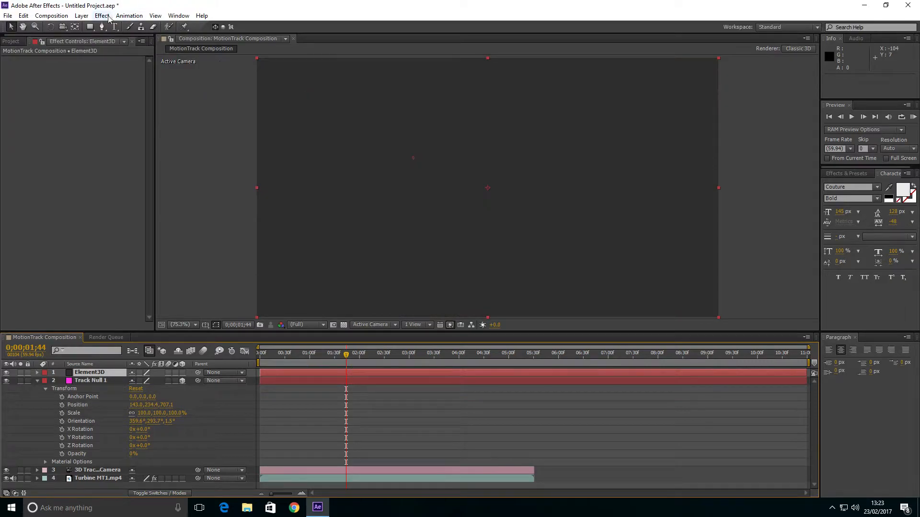
# Apply the Video Copilot Element effect to the Element3D solid
pyautogui.click(102, 15)
pyautogui.moveTo(134, 274)
pyautogui.click(253, 282)
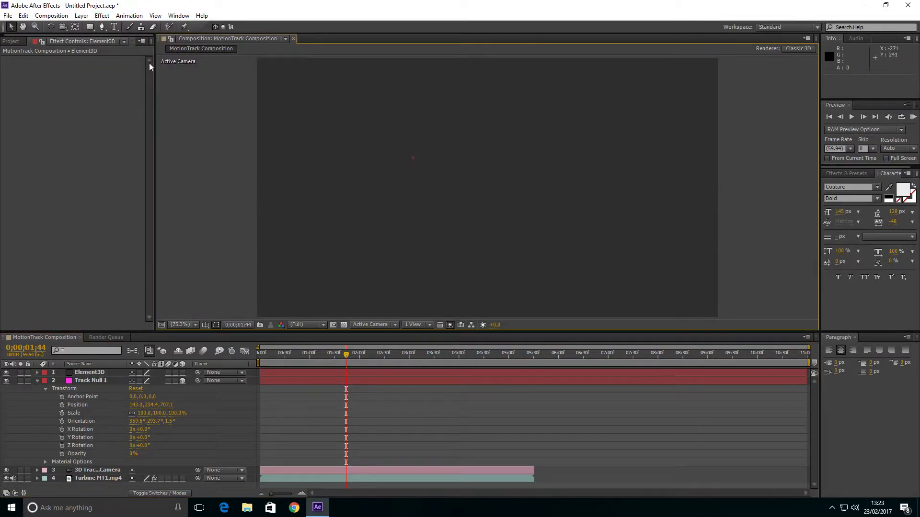
pyautogui.click(102, 15)
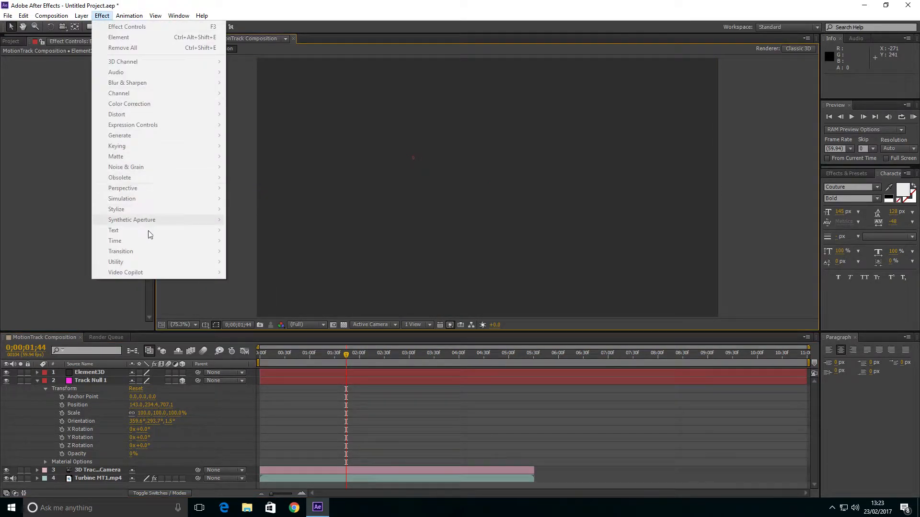
pyautogui.click(71, 371)
pyautogui.click(102, 15)
pyautogui.moveTo(163, 272)
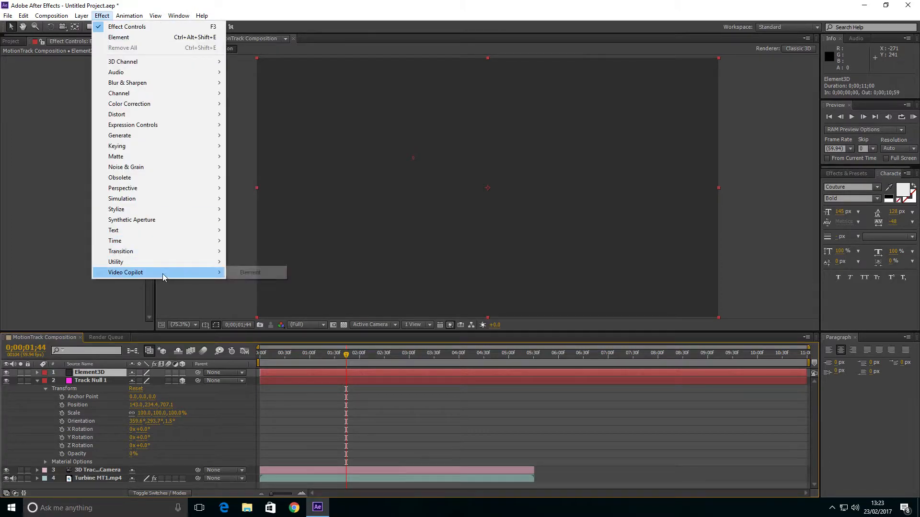
pyautogui.click(276, 278)
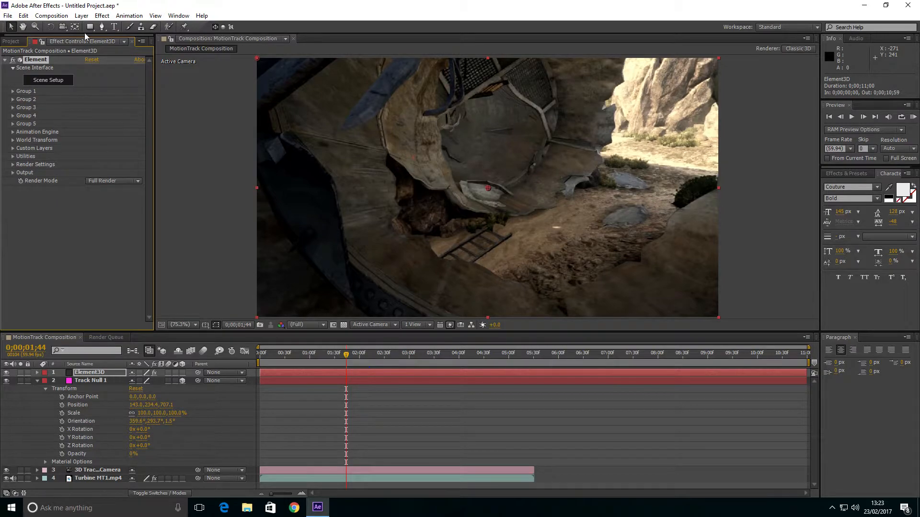
# Add the two-line text ZEPH PRESENTS and move it near the frame's centre, to about 653.6, 272.3
pyautogui.click(114, 26)
pyautogui.click(328, 122)
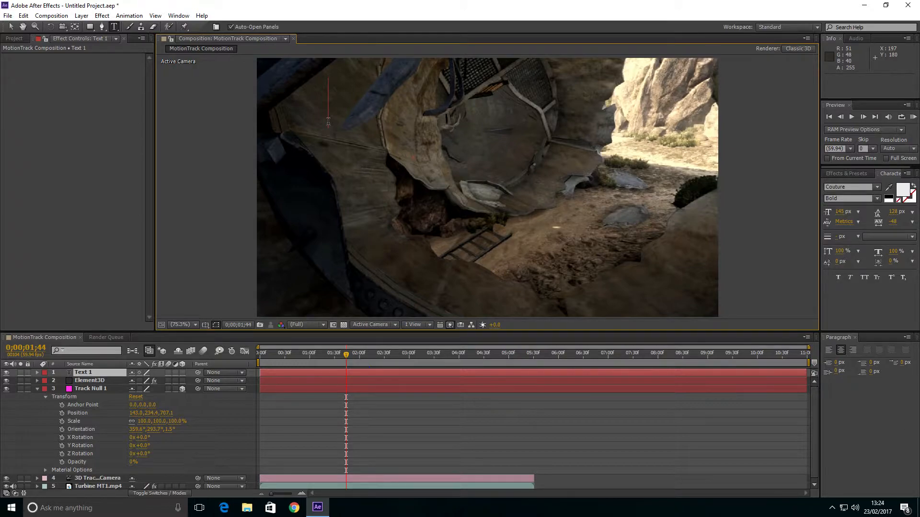
pyautogui.write('ZEPH')
pyautogui.press('Return')
pyautogui.write('PH RESEN')
pyautogui.press('BackSpace')
pyautogui.write('EN')
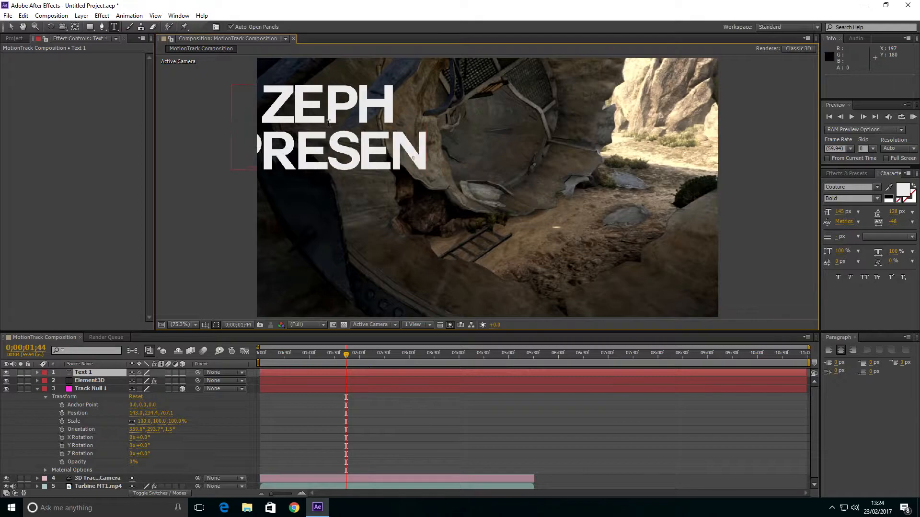
pyautogui.write('TS')
pyautogui.click(11, 26)
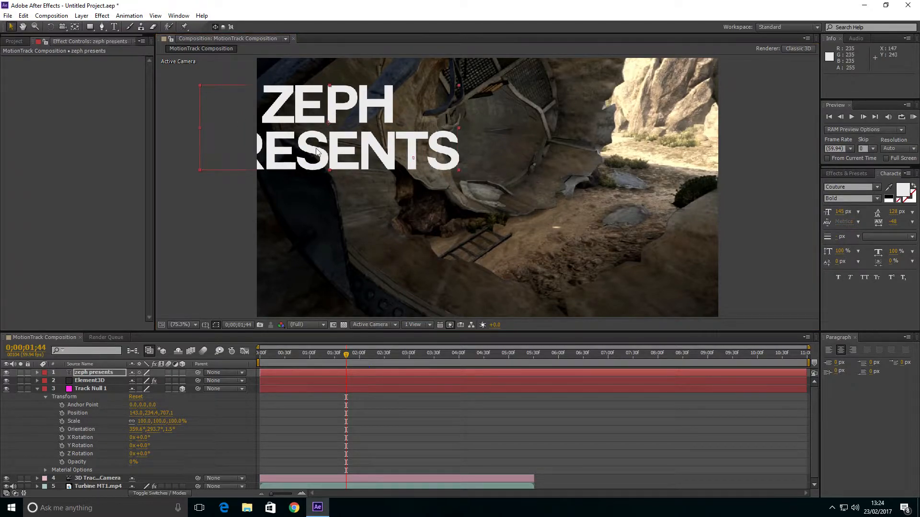
pyautogui.moveTo(334, 159); pyautogui.dragTo(498, 192)
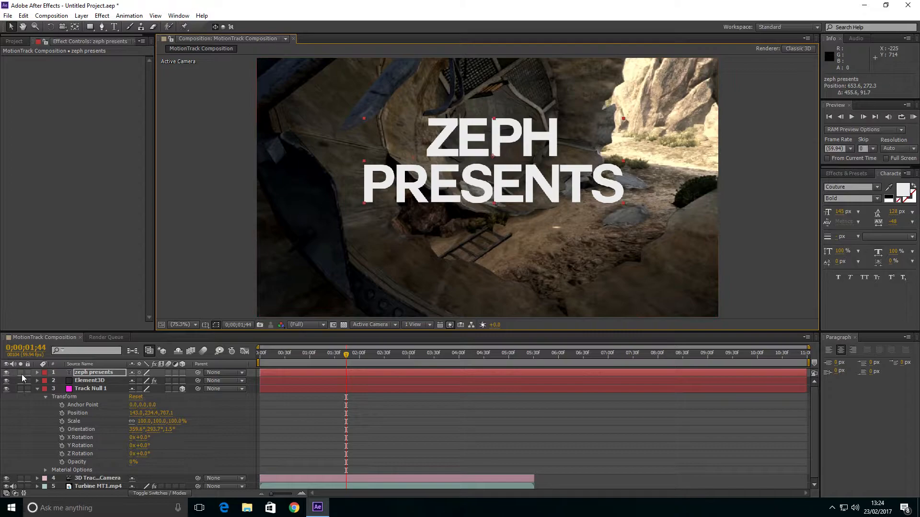
# Reduce the font size of the ZEPH PRESENTS text
pyautogui.moveTo(847, 211); pyautogui.dragTo(840, 238)
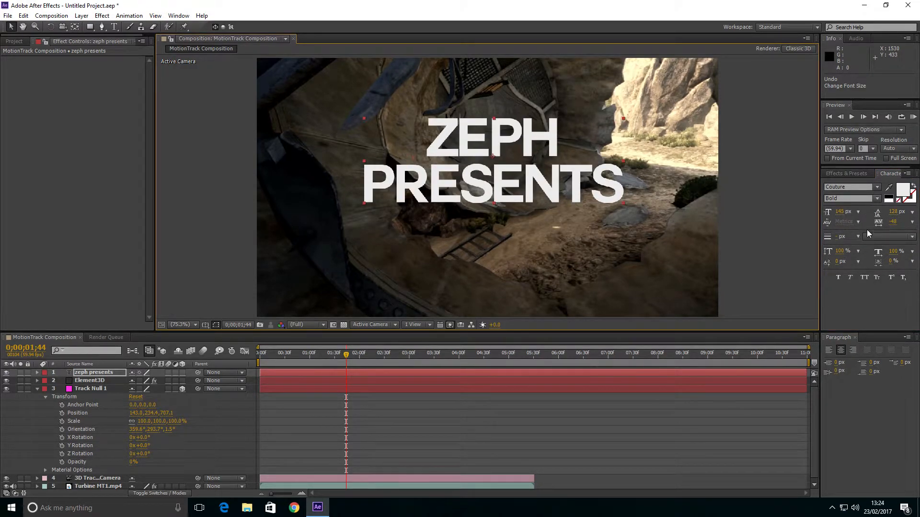
pyautogui.moveTo(839, 213); pyautogui.dragTo(786, 221)
pyautogui.moveTo(798, 221); pyautogui.dragTo(827, 229)
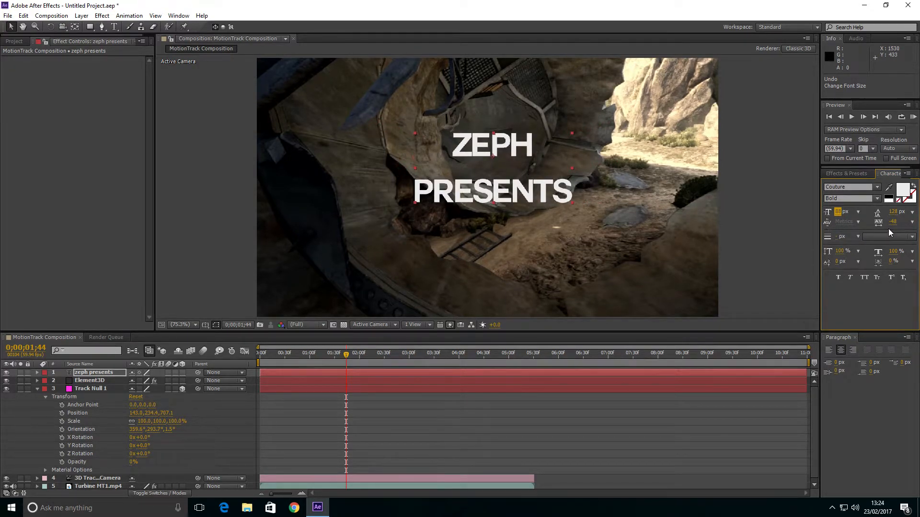
# Tighten the line spacing of the ZEPH PRESENTS text, hide its layer and select the Element3D layer
pyautogui.moveTo(891, 214); pyautogui.dragTo(870, 216)
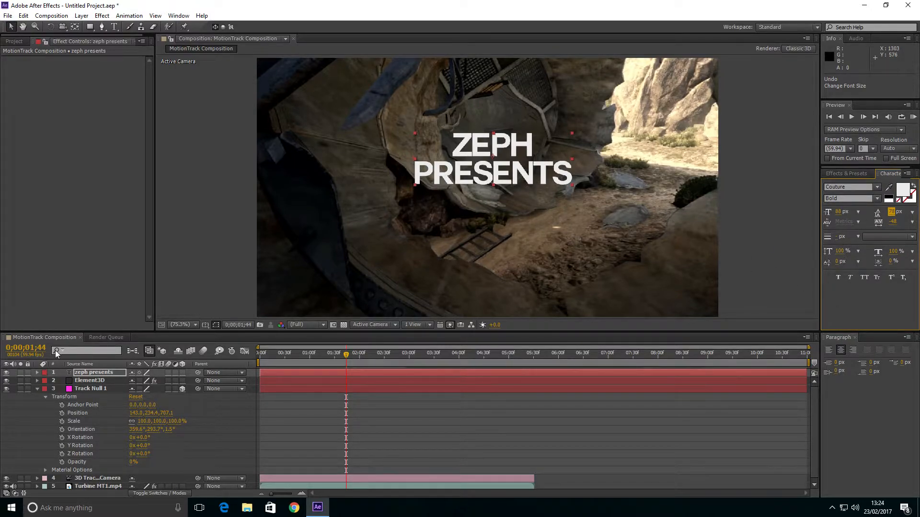
pyautogui.click(7, 373)
pyautogui.click(79, 381)
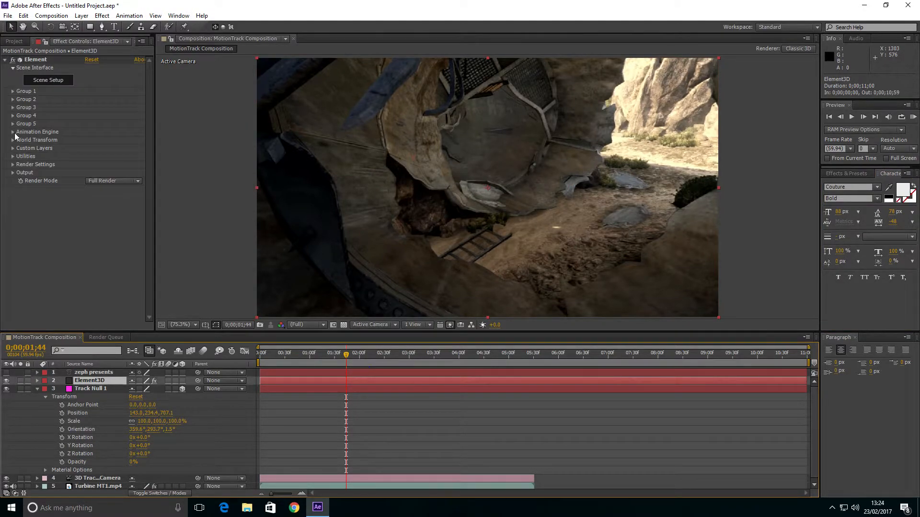
# Duplicate the Turbine MT1.mp4 layer and apply Freeze Frame to the lower copy at 0;00;01;44
pyautogui.scroll(-1, 121, 386)
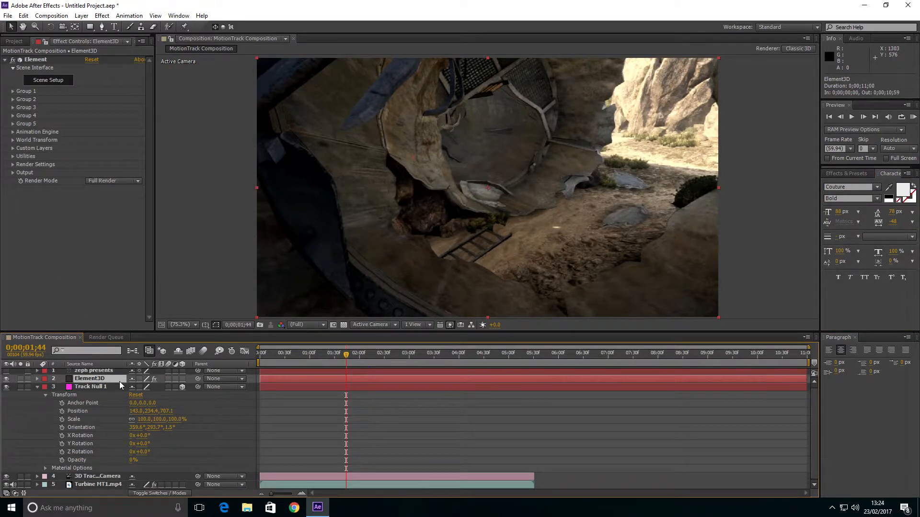
pyautogui.click(96, 485)
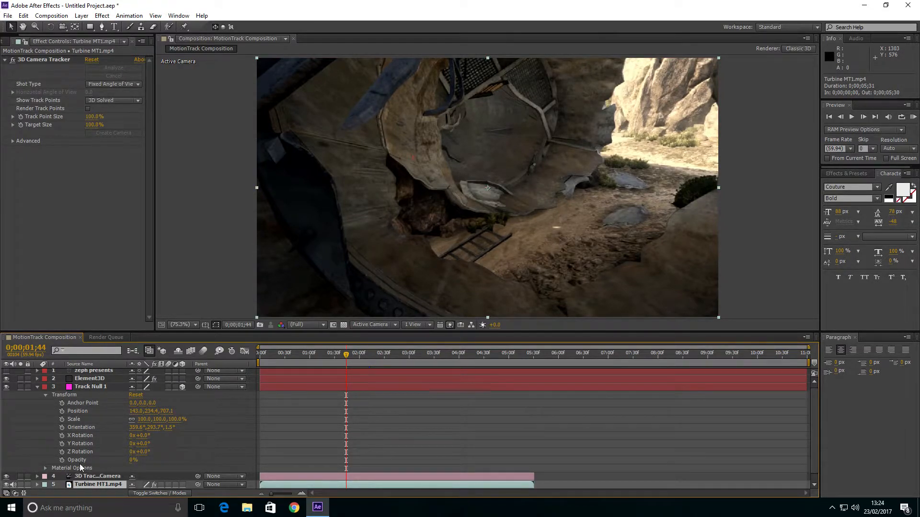
pyautogui.hotkey('ctrl', 'd')
pyautogui.rightClick(84, 485)
pyautogui.moveTo(152, 188)
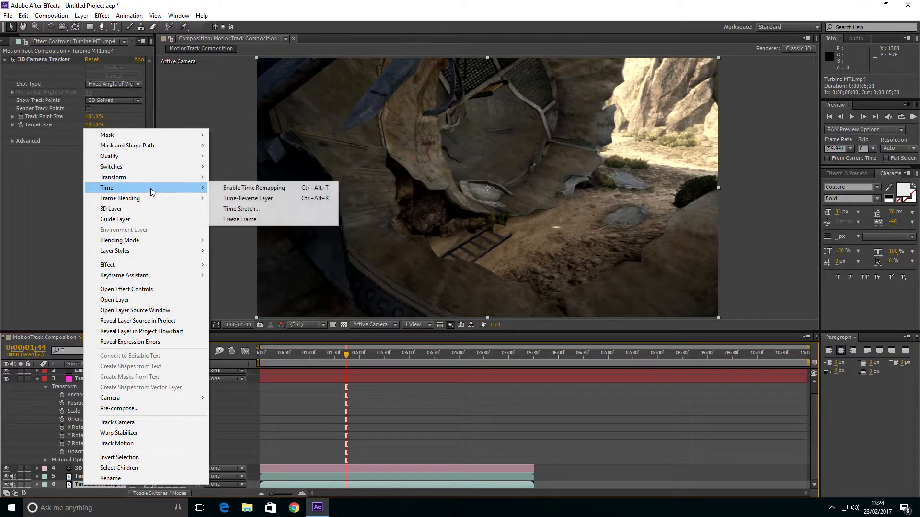
pyautogui.click(234, 219)
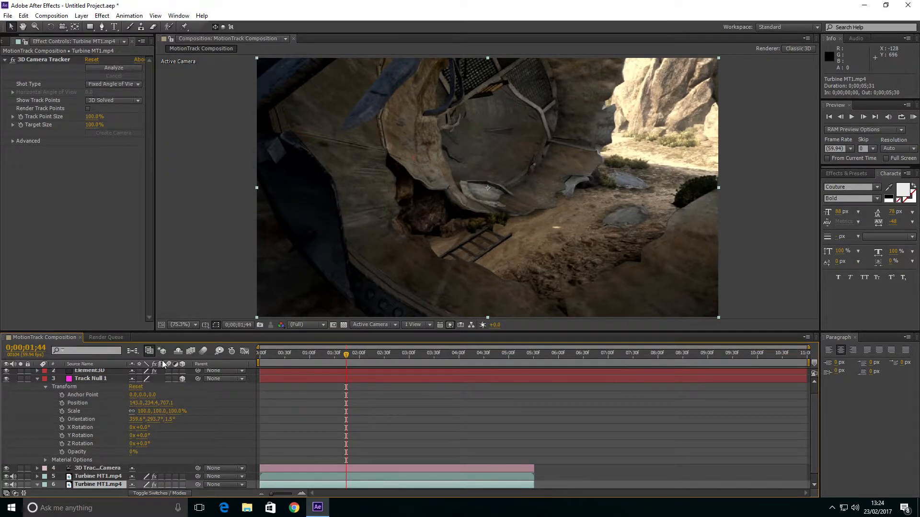
# Rename the frozen Turbine MT1.mp4 layer as Background
pyautogui.rightClick(99, 485)
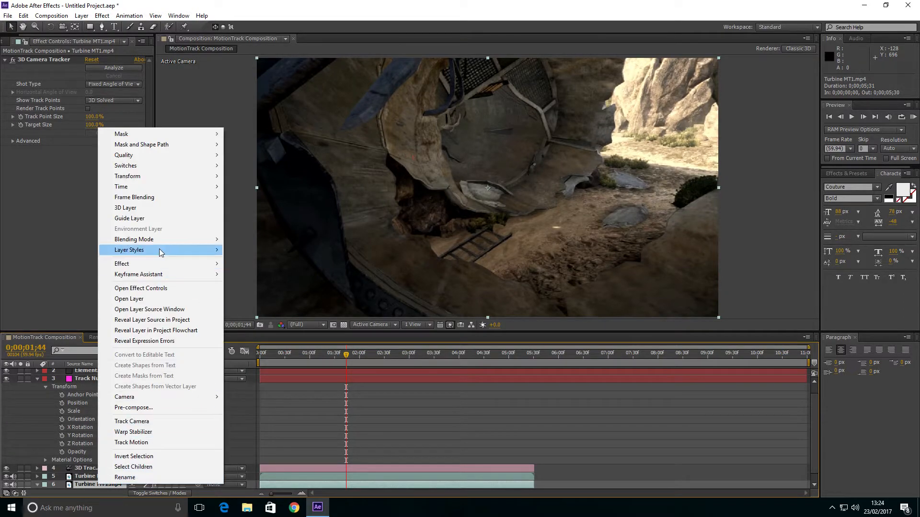
pyautogui.moveTo(161, 243)
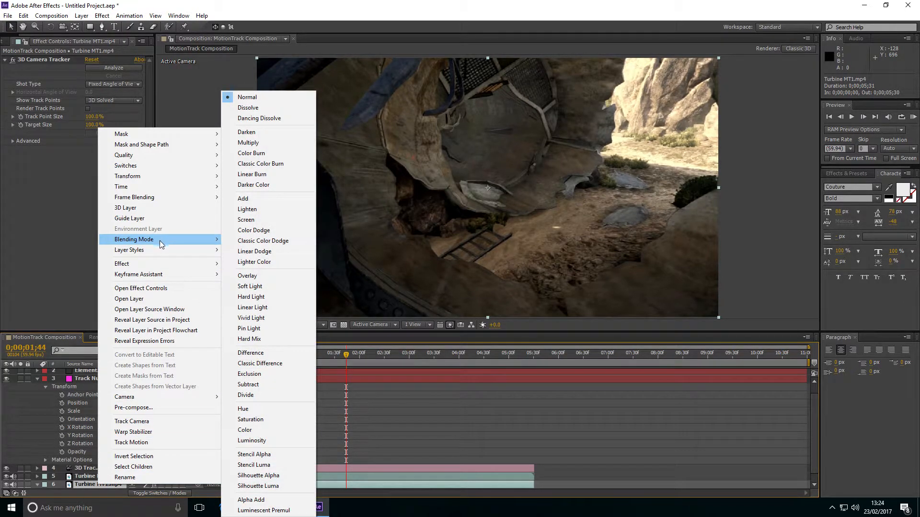
pyautogui.click(137, 477)
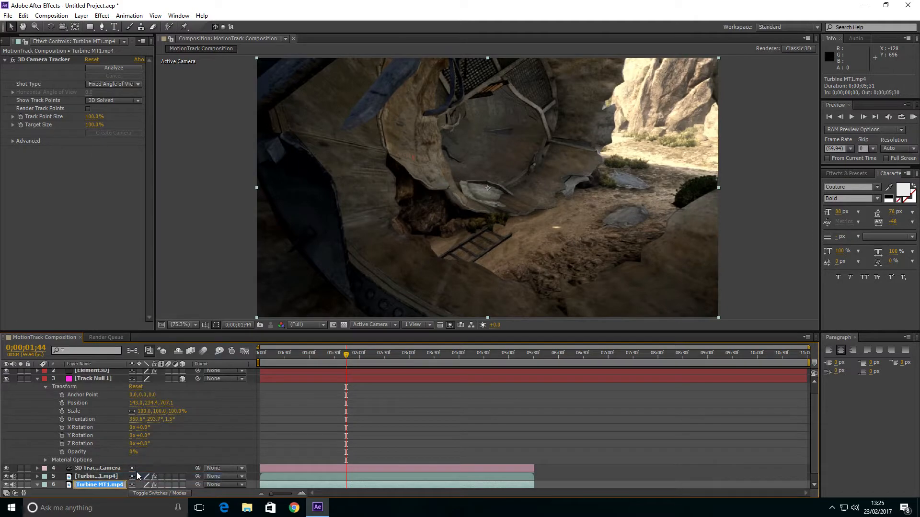
pyautogui.write('Ba')
pyautogui.press('Return')
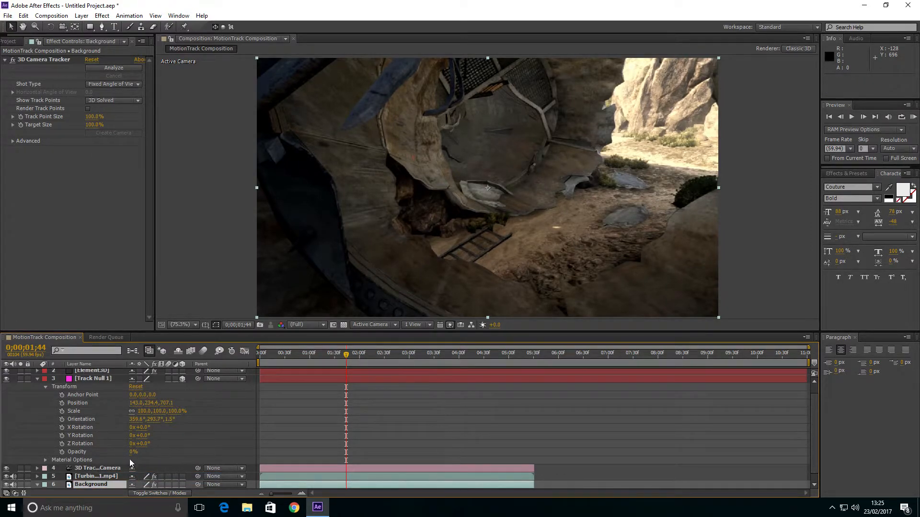
# Assign the zeph presents layer to Path Layer 1 in the Element effect's custom text and masks
pyautogui.click(89, 371)
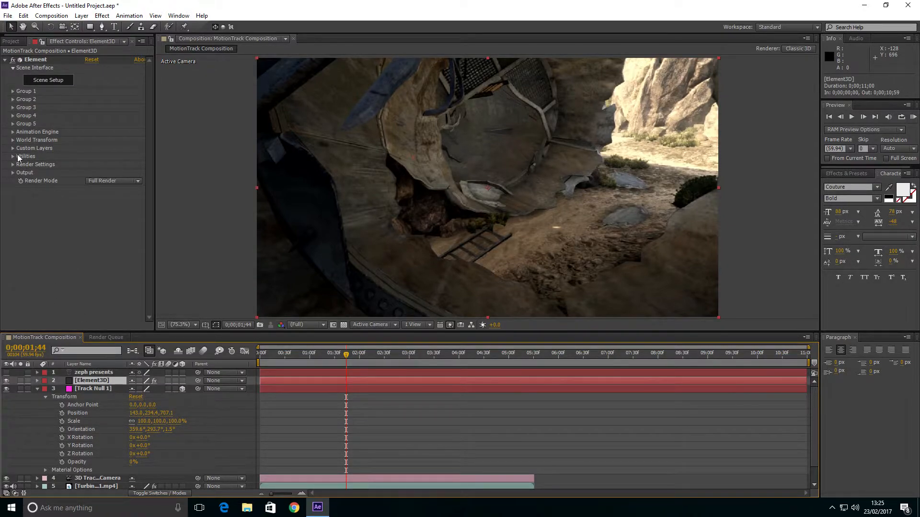
pyautogui.click(13, 148)
pyautogui.click(21, 157)
pyautogui.click(105, 165)
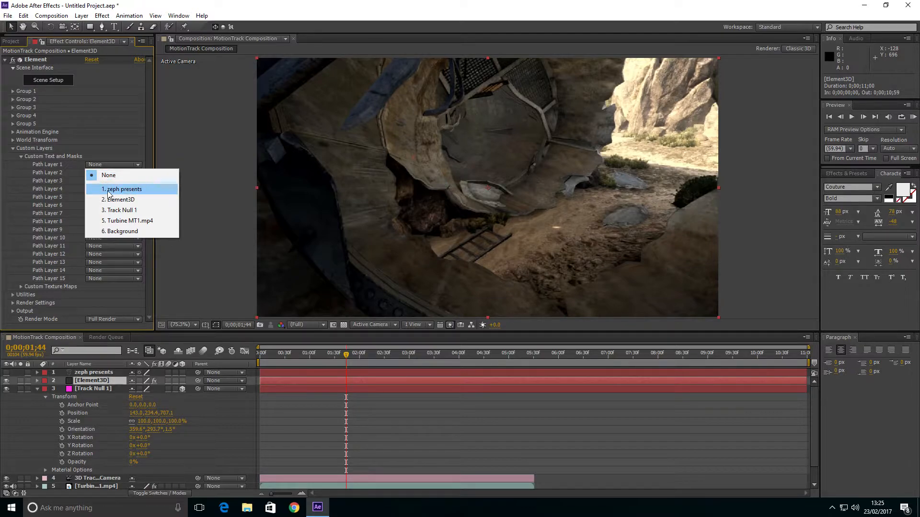
pyautogui.click(109, 191)
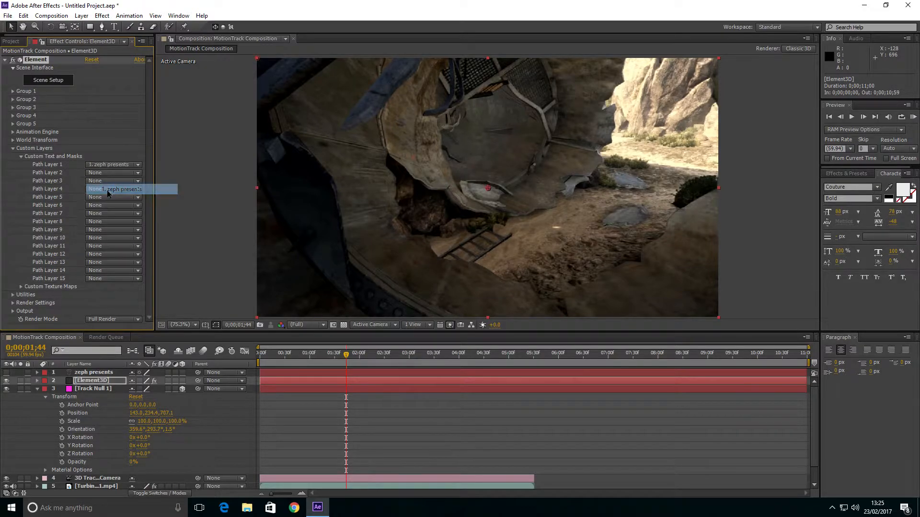
# Assign the Background layer to Layer 1 of the Element effect's custom texture maps
pyautogui.click(22, 158)
pyautogui.click(21, 165)
pyautogui.click(111, 173)
pyautogui.click(120, 239)
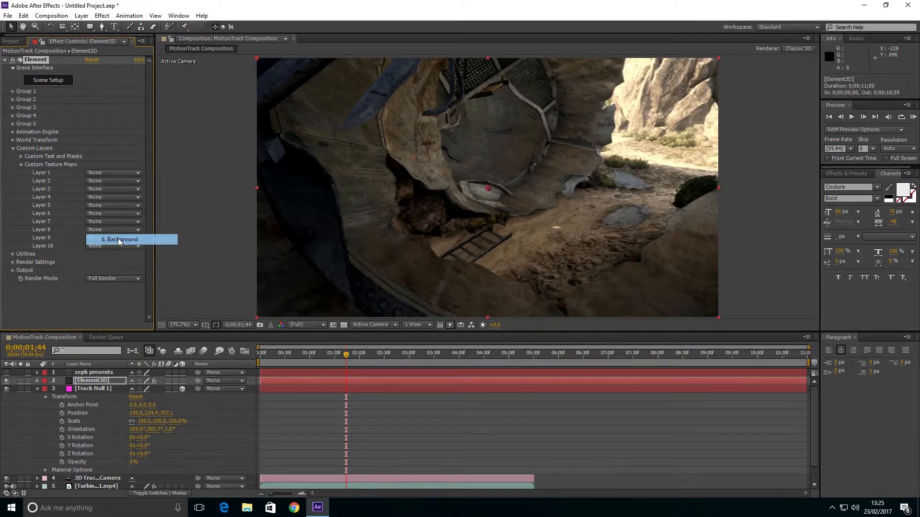
# Enter Element's Scene Setup and extrude the ZEPH PRESENTS path into a 3D model
pyautogui.click(59, 80)
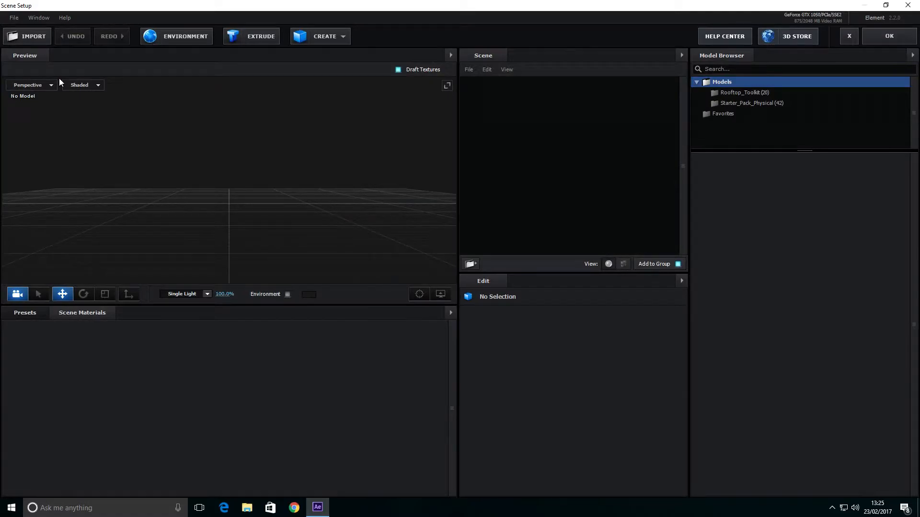
pyautogui.click(253, 37)
pyautogui.moveTo(154, 232)
pyautogui.mouseDown()
pyautogui.moveTo(283, 214)
pyautogui.moveTo(166, 243)
pyautogui.moveTo(153, 220)
pyautogui.moveTo(158, 235)
pyautogui.mouseUp()
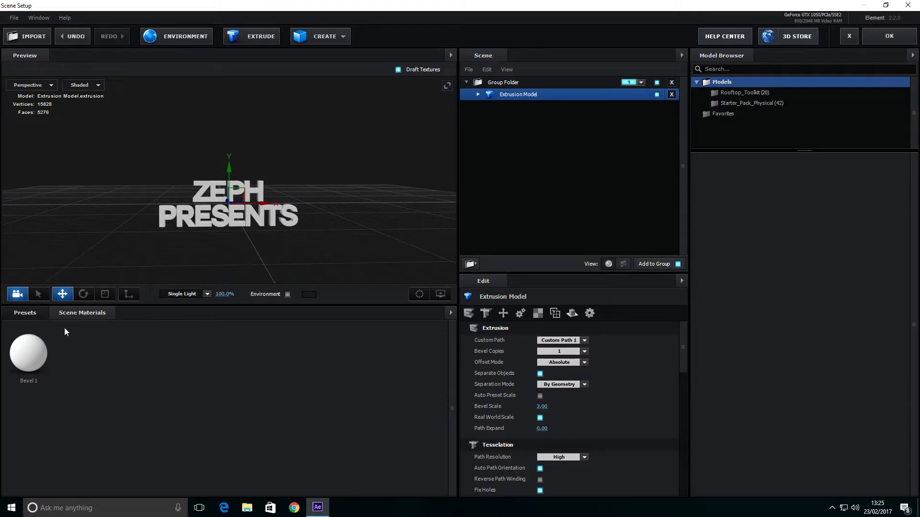
# Try the Chrome material on the extruded text, delete the Extrusion Model and extrude the text again
pyautogui.click(25, 313)
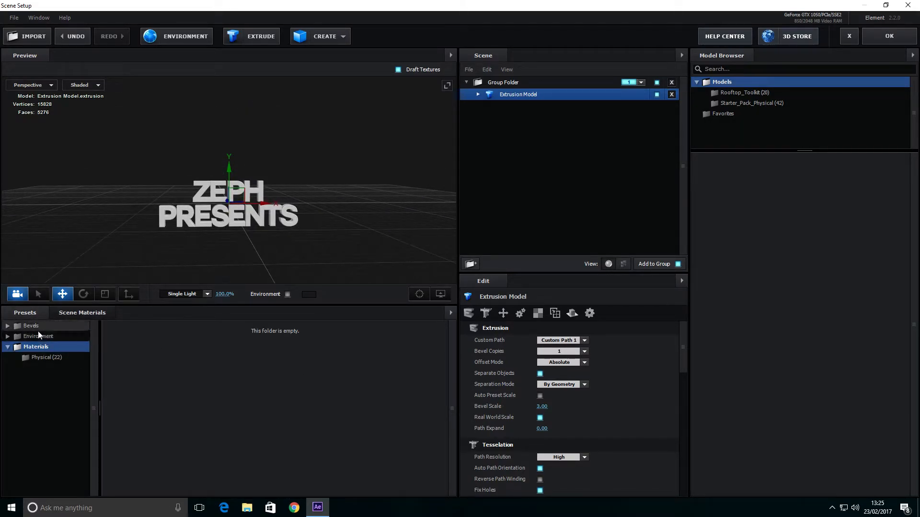
pyautogui.click(8, 337)
pyautogui.click(7, 366)
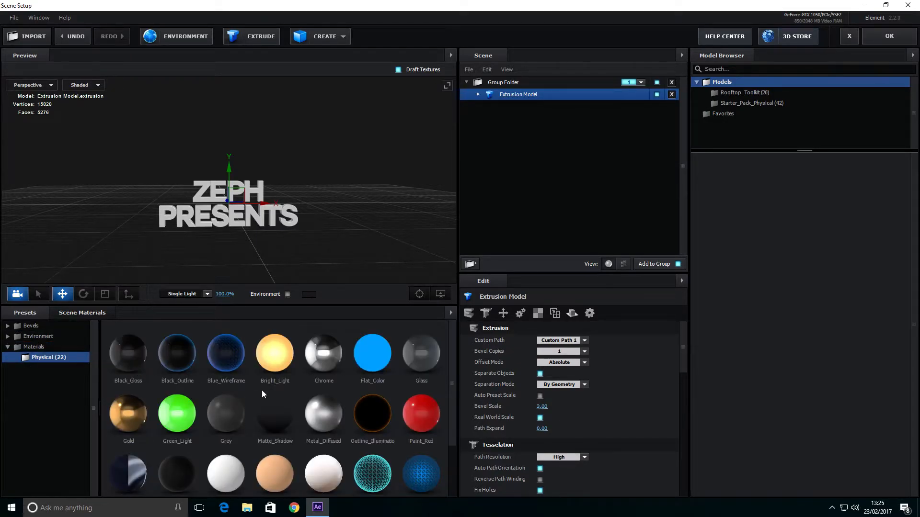
pyautogui.moveTo(317, 361); pyautogui.dragTo(232, 227)
pyautogui.press('Delete')
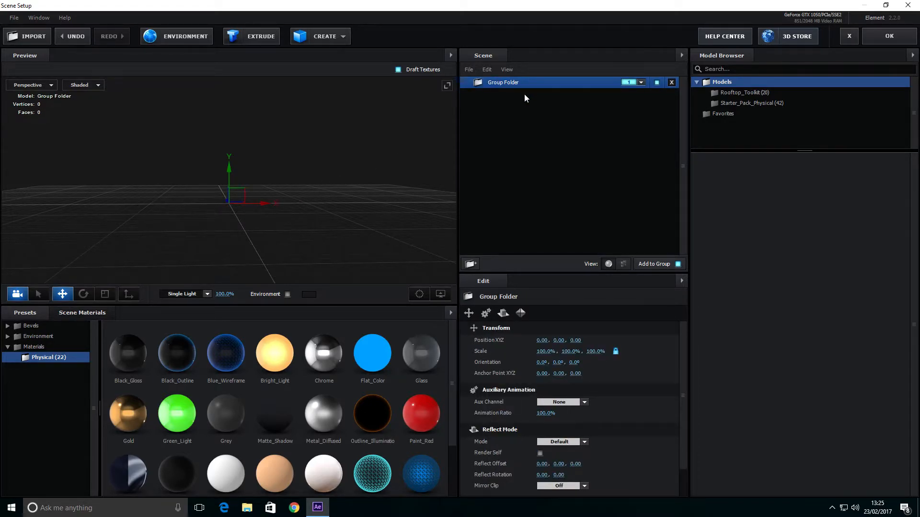
pyautogui.click(524, 94)
pyautogui.click(232, 41)
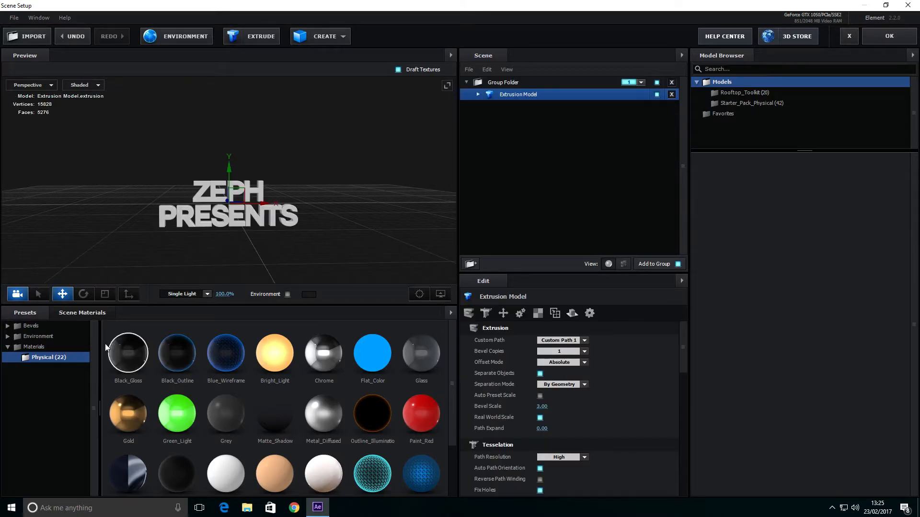
# Try the Noms Bevel preset from the custom bevels on the extruded text
pyautogui.click(8, 326)
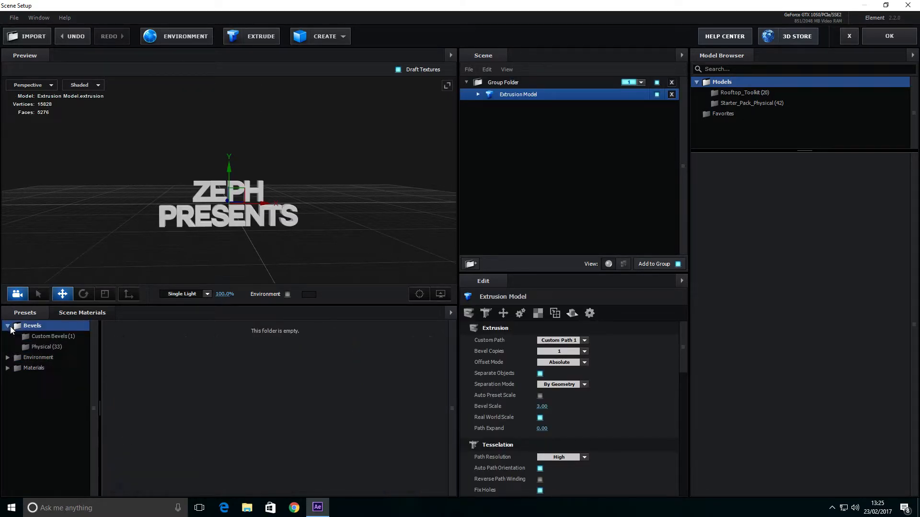
pyautogui.click(45, 337)
pyautogui.click(64, 349)
pyautogui.click(85, 337)
pyautogui.moveTo(130, 355); pyautogui.dragTo(204, 250)
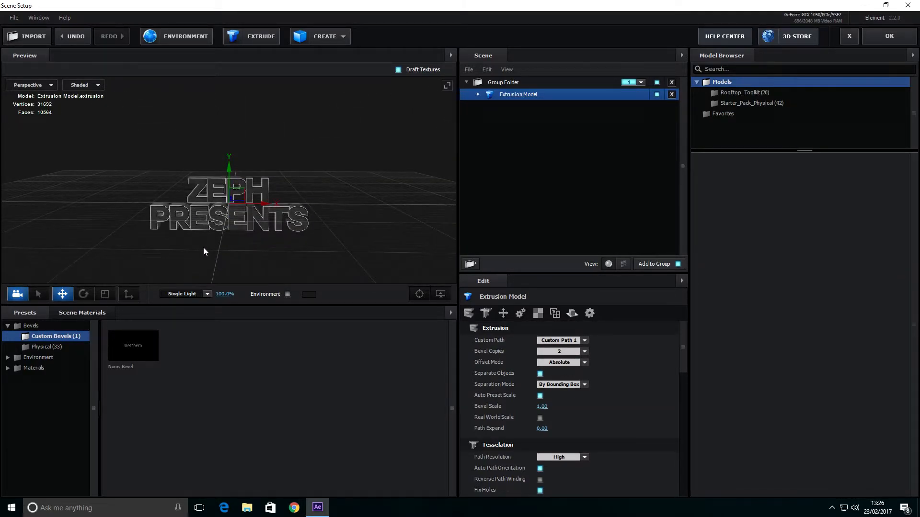
pyautogui.moveTo(203, 247)
pyautogui.mouseDown()
pyautogui.moveTo(241, 275)
pyautogui.moveTo(366, 220)
pyautogui.moveTo(237, 286)
pyautogui.moveTo(176, 225)
pyautogui.moveTo(194, 245)
pyautogui.mouseUp()
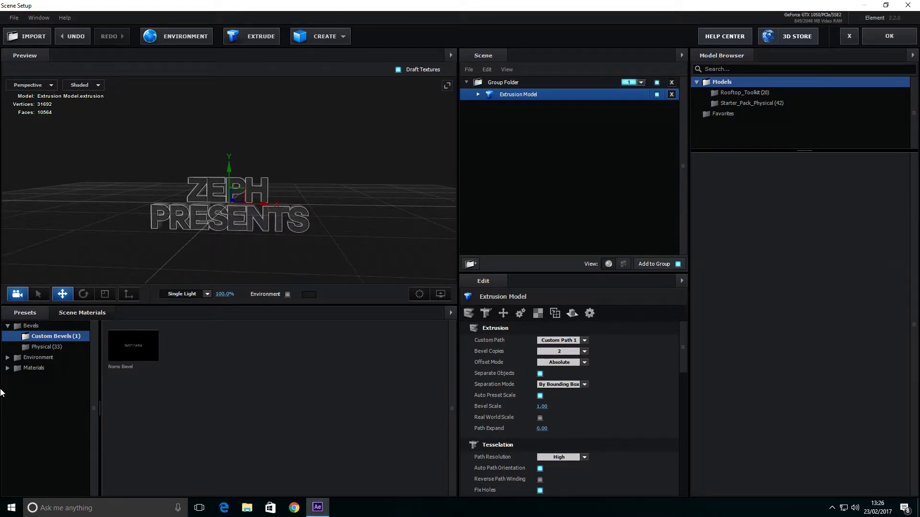
# Apply the Round preset from the physical bevels to the ZEPH PRESENTS extrusion
pyautogui.click(42, 348)
pyautogui.scroll(-3, 211, 360)
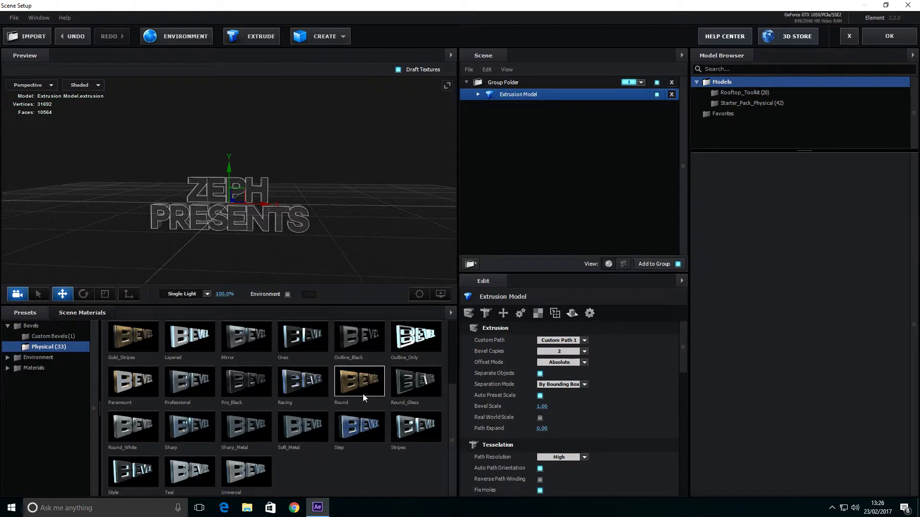
pyautogui.moveTo(213, 248); pyautogui.dragTo(185, 278)
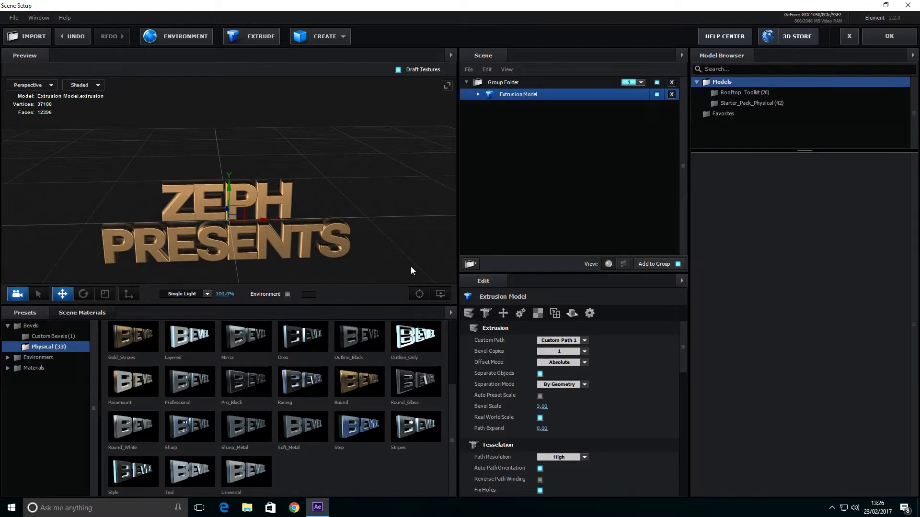
# Set the Gold_Basic material's reflectivity colour to 8A6131 and accept the scene setup
pyautogui.click(478, 94)
pyautogui.click(516, 106)
pyautogui.scroll(-10, 567, 393)
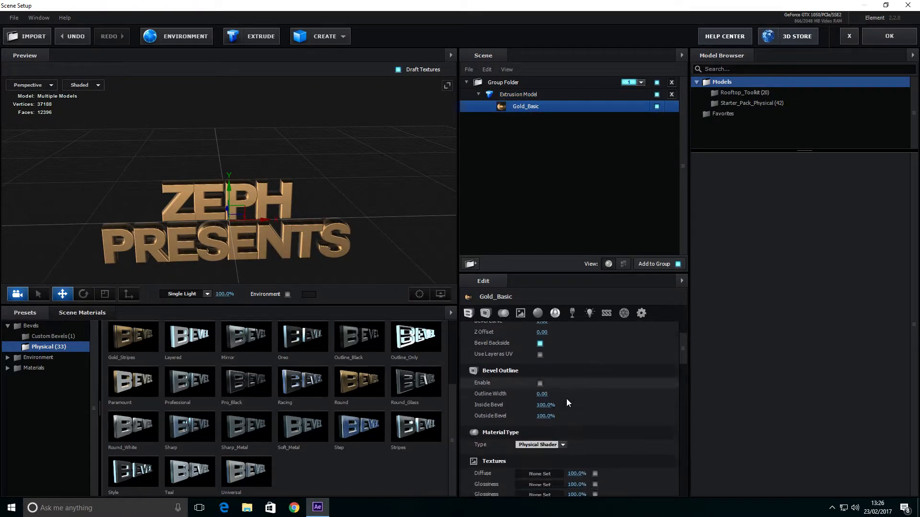
pyautogui.scroll(-10, 567, 400)
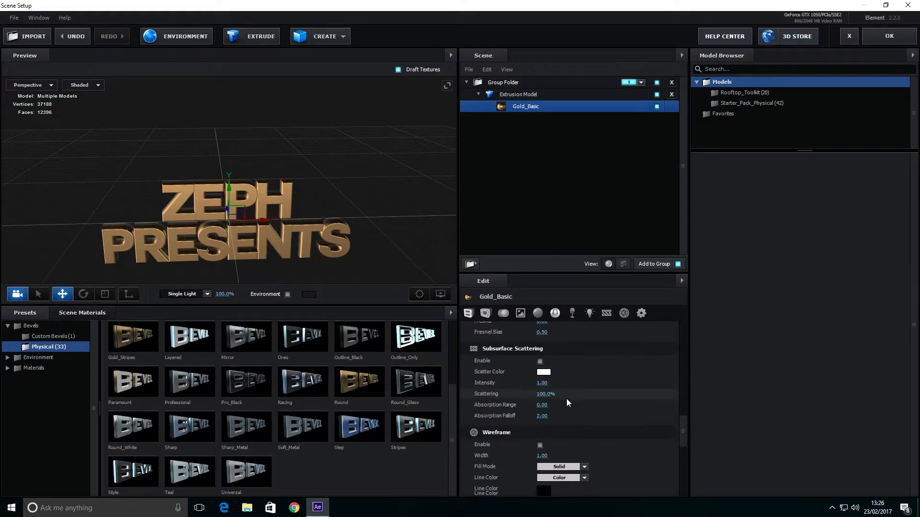
pyautogui.scroll(6, 566, 398)
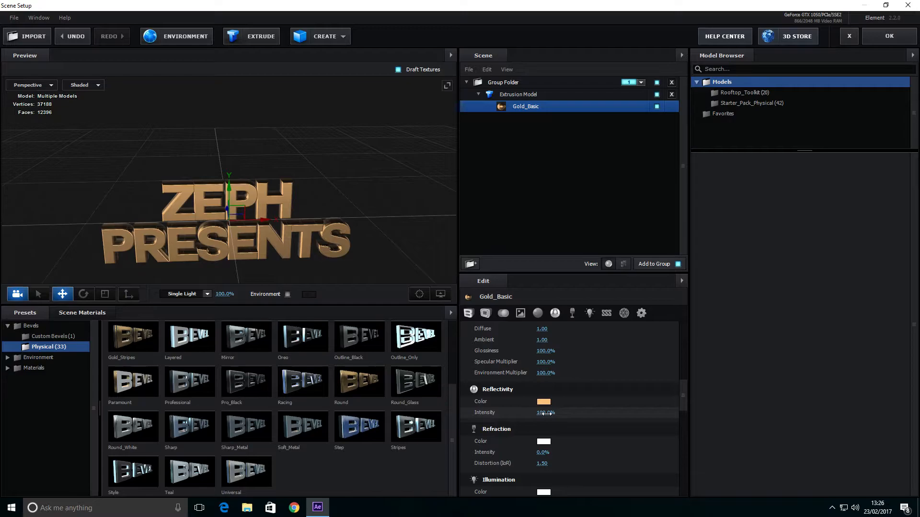
pyautogui.click(543, 401)
pyautogui.click(519, 383)
pyautogui.moveTo(519, 382)
pyautogui.mouseDown()
pyautogui.moveTo(450, 352)
pyautogui.moveTo(547, 382)
pyautogui.moveTo(565, 479)
pyautogui.moveTo(480, 399)
pyautogui.moveTo(498, 365)
pyautogui.moveTo(534, 381)
pyautogui.moveTo(536, 409)
pyautogui.mouseUp()
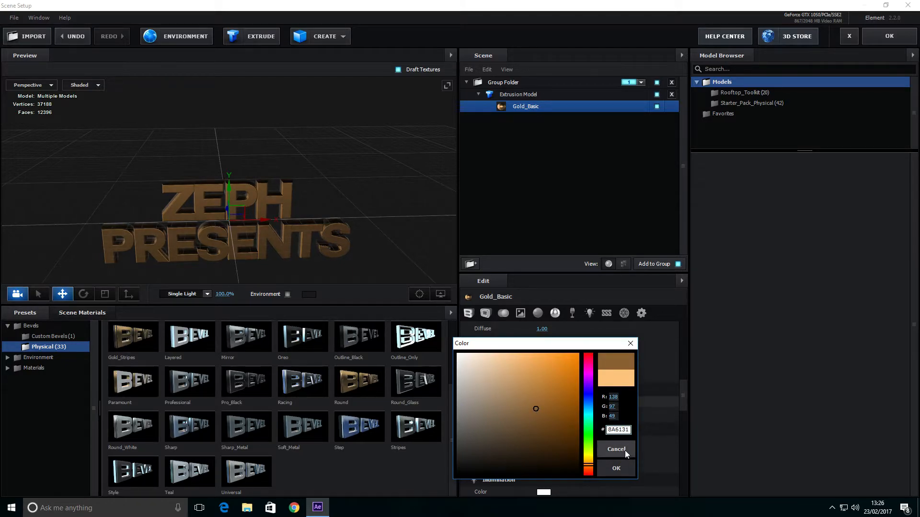
pyautogui.click(618, 467)
pyautogui.moveTo(386, 211); pyautogui.dragTo(385, 191)
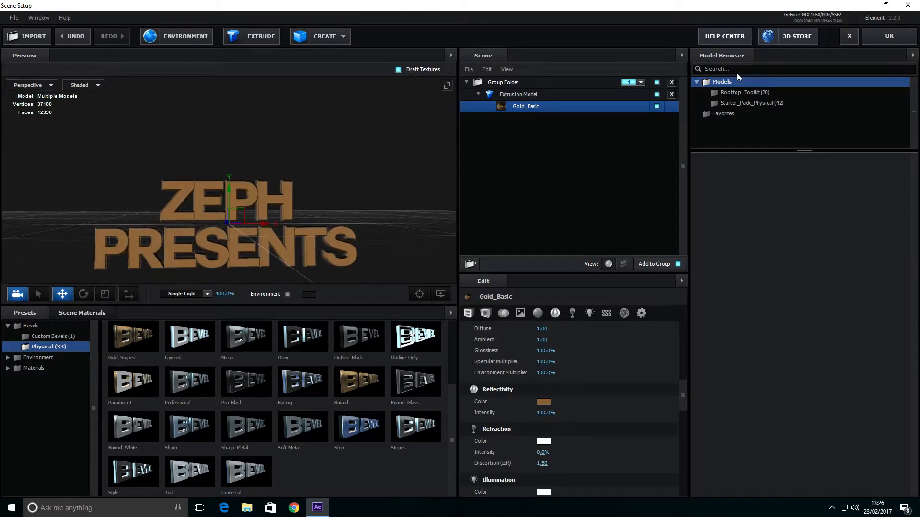
pyautogui.click(872, 32)
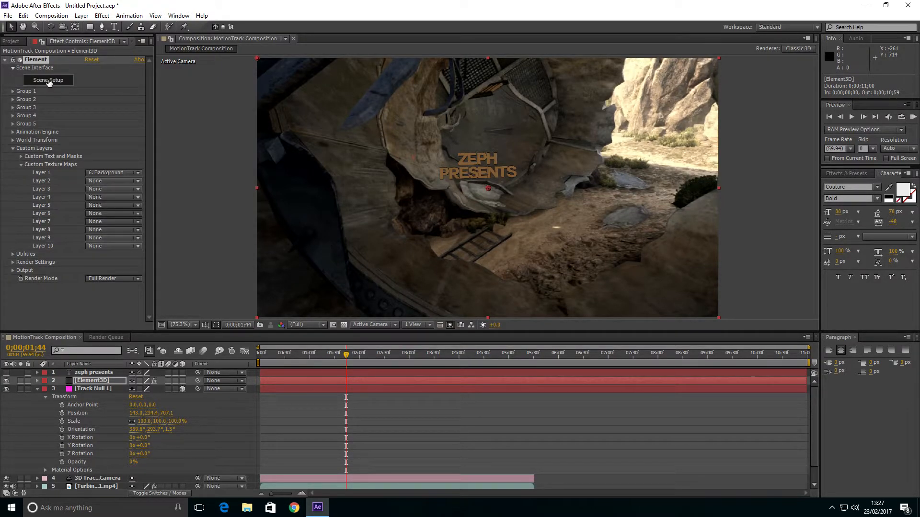
# Reopen Scene Setup and inspect the extruded ZEPH PRESENTS text from several angles
pyautogui.click(48, 80)
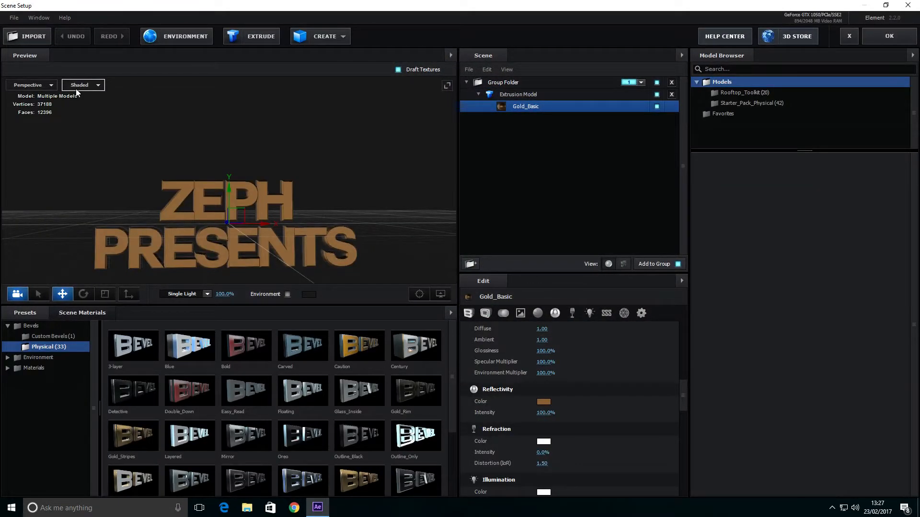
pyautogui.moveTo(249, 134)
pyautogui.mouseDown()
pyautogui.moveTo(398, 117)
pyautogui.moveTo(206, 165)
pyautogui.moveTo(332, 188)
pyautogui.moveTo(214, 137)
pyautogui.moveTo(239, 150)
pyautogui.moveTo(229, 136)
pyautogui.mouseUp()
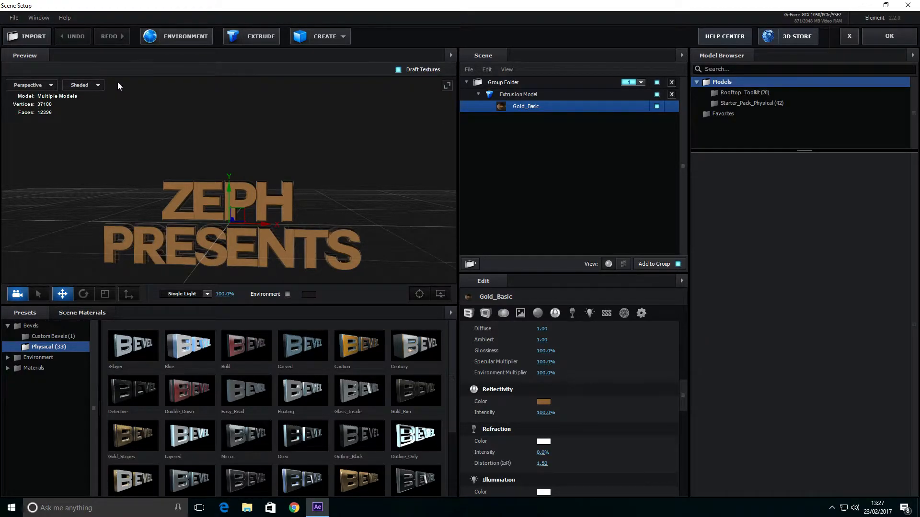
pyautogui.moveTo(99, 147)
pyautogui.mouseDown()
pyautogui.moveTo(164, 174)
pyautogui.moveTo(281, 167)
pyautogui.moveTo(145, 218)
pyautogui.moveTo(105, 160)
pyautogui.moveTo(115, 136)
pyautogui.moveTo(106, 144)
pyautogui.mouseUp()
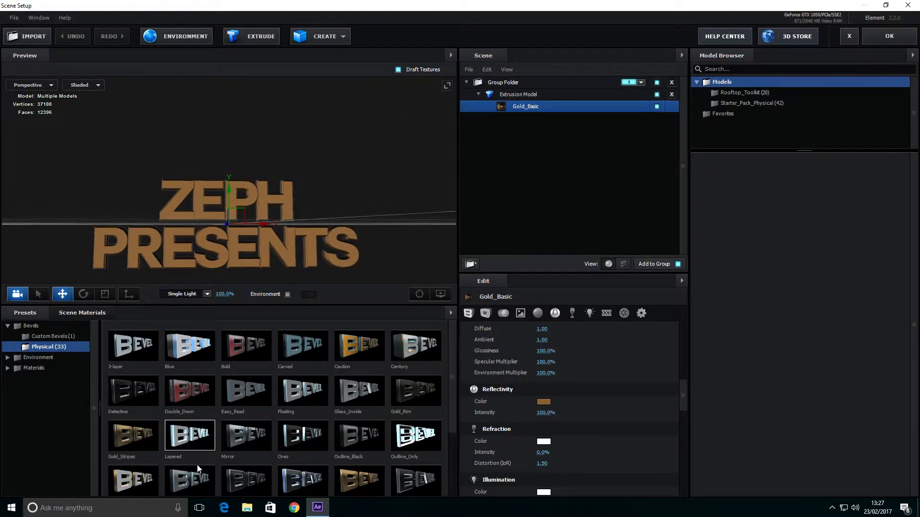
# In Chrome, search the web for "element 3d supported graphics cards" and open Video Copilot's supported GPU list
pyautogui.click(294, 507)
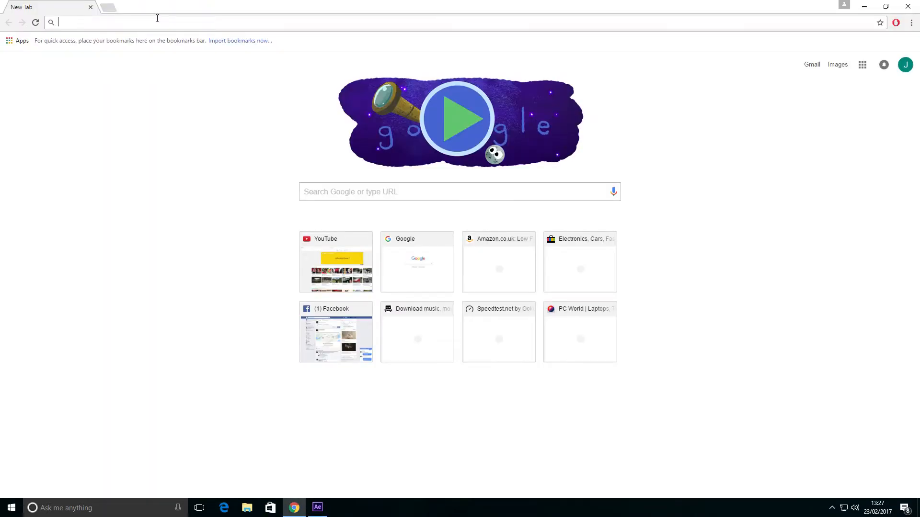
pyautogui.write('Element')
pyautogui.press('Return')
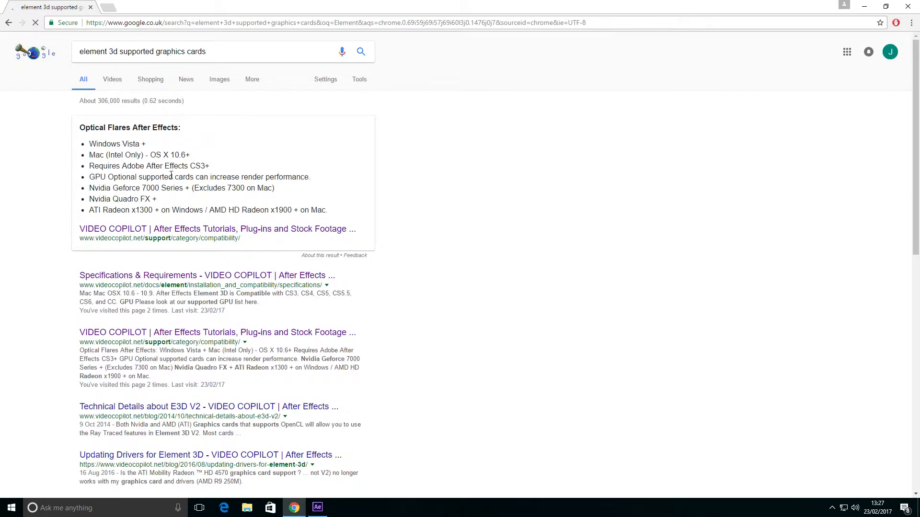
pyautogui.click(170, 273)
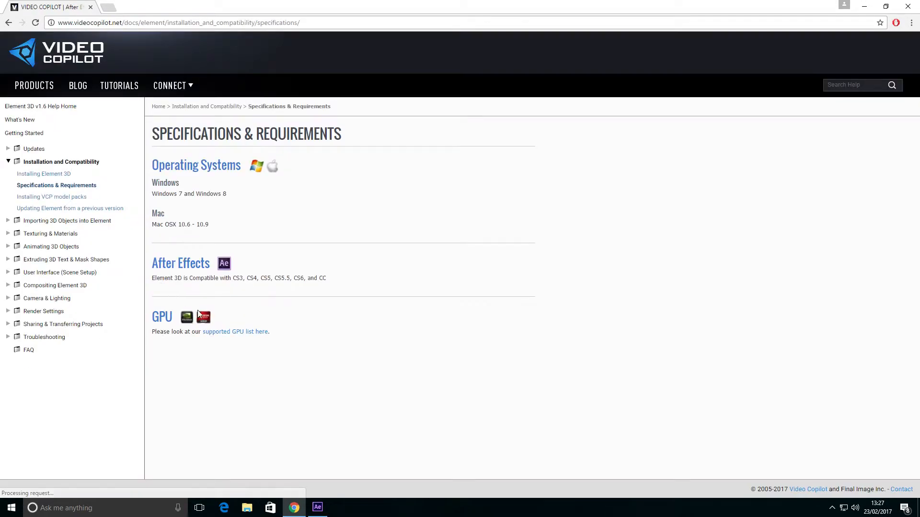
pyautogui.click(242, 331)
# Examine the recommended NVidia GeForce models and the note about Intel graphics cards in the GPU list
pyautogui.moveTo(143, 363); pyautogui.dragTo(52, 184)
pyautogui.click(105, 240)
pyautogui.moveTo(109, 247); pyautogui.dragTo(56, 224)
pyautogui.click(94, 243)
pyautogui.moveTo(104, 241); pyautogui.dragTo(45, 233)
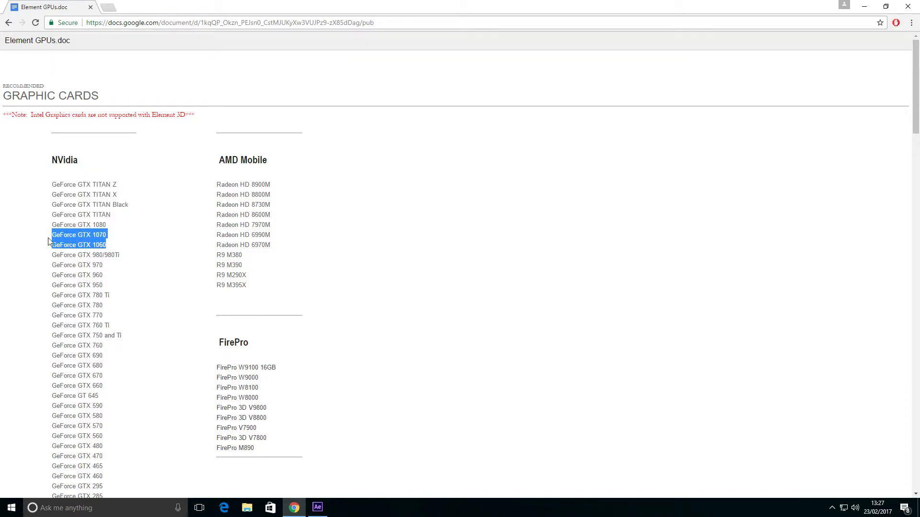
pyautogui.moveTo(109, 244); pyautogui.dragTo(53, 235)
pyautogui.click(82, 246)
pyautogui.scroll(-5, 68, 179)
pyautogui.scroll(5, 68, 179)
pyautogui.moveTo(54, 151); pyautogui.dragTo(111, 226)
pyautogui.click(111, 226)
pyautogui.moveTo(45, 115); pyautogui.dragTo(129, 121)
pyautogui.click(131, 122)
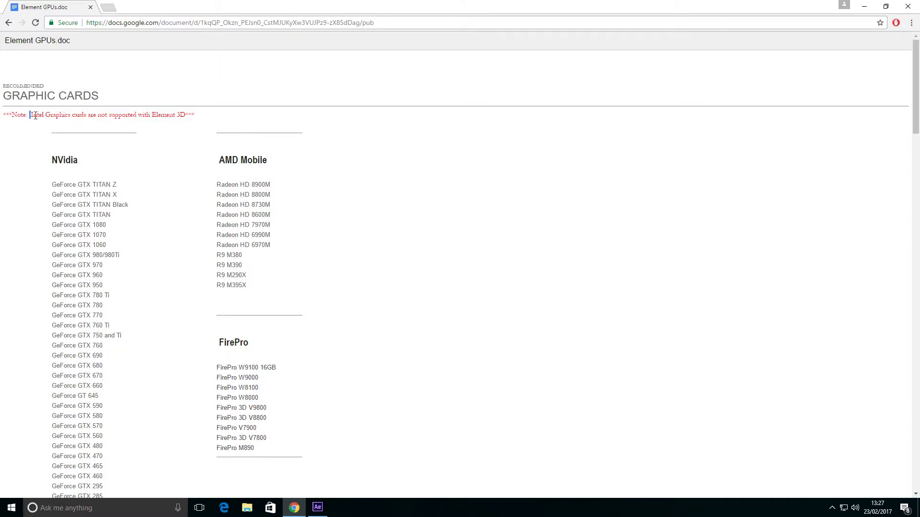
pyautogui.click(144, 119)
# Read through the minimal NVidia and AMD graphics cards further down the GPU list, and return to the recommended ones
pyautogui.scroll(-13, 71, 168)
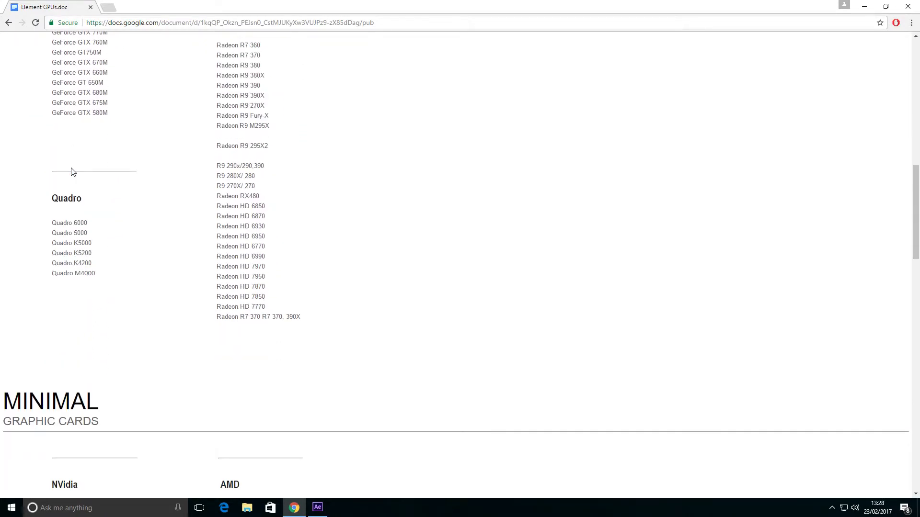
pyautogui.scroll(-5, 72, 171)
pyautogui.scroll(-2, 103, 354)
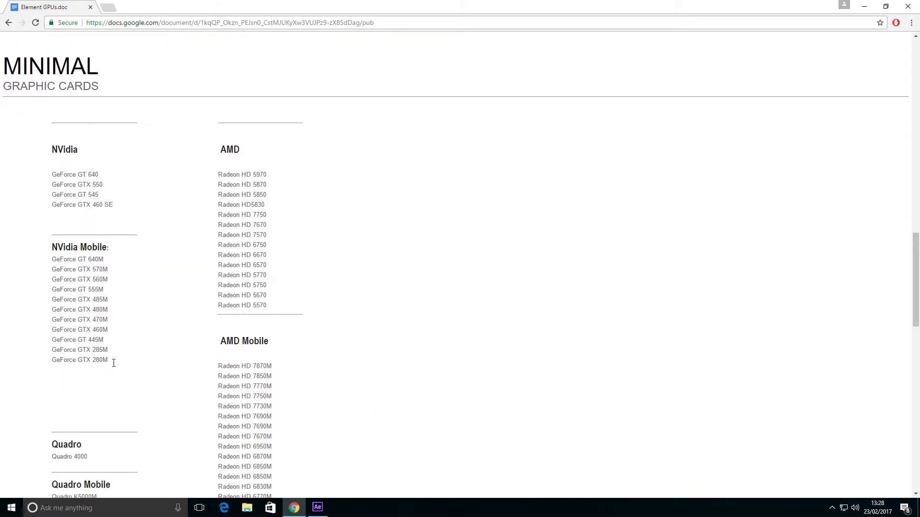
pyautogui.moveTo(113, 363); pyautogui.dragTo(42, 270)
pyautogui.moveTo(130, 354); pyautogui.dragTo(105, 239)
pyautogui.moveTo(120, 208); pyautogui.dragTo(49, 169)
pyautogui.click(271, 219)
pyautogui.scroll(-11, 259, 242)
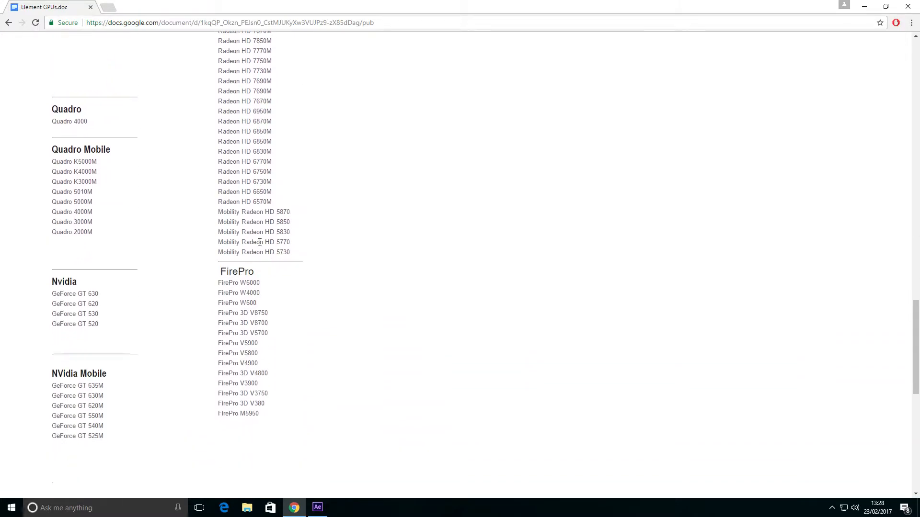
pyautogui.scroll(-6, 251, 248)
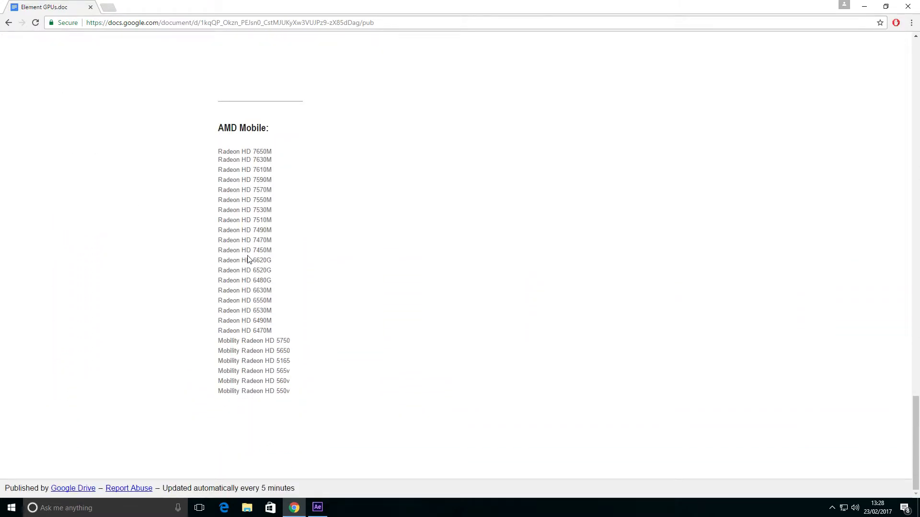
pyautogui.scroll(6, 249, 259)
pyautogui.scroll(-1, 249, 260)
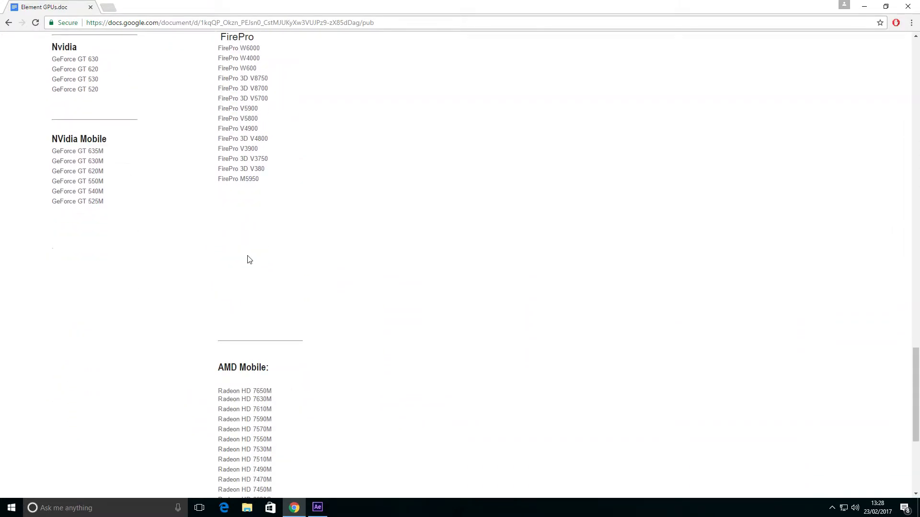
pyautogui.scroll(20, 249, 259)
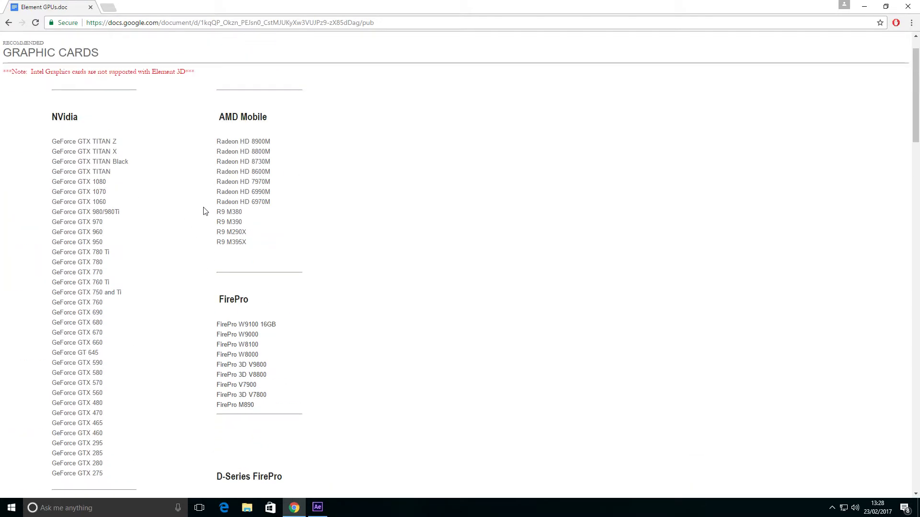
pyautogui.moveTo(66, 229); pyautogui.dragTo(185, 312)
pyautogui.click(174, 236)
pyautogui.scroll(-1, 229, 197)
pyautogui.scroll(-4, 230, 197)
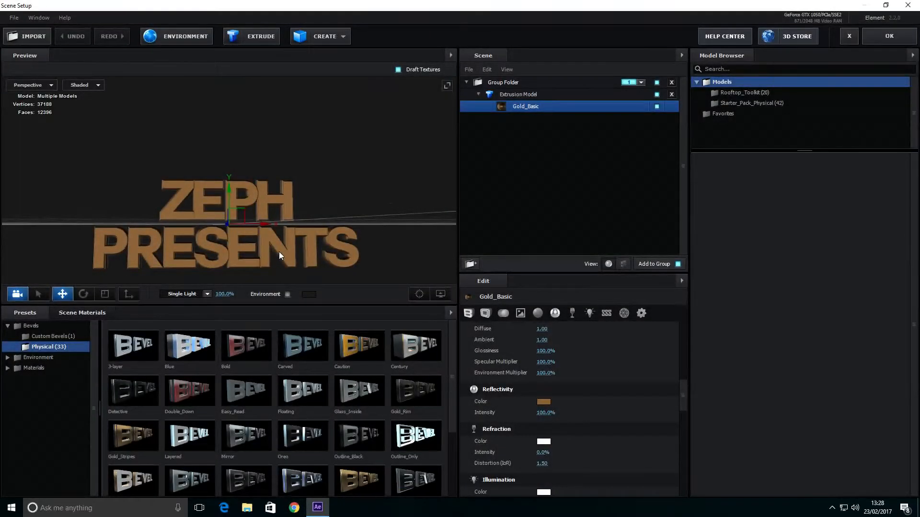
# Back in After Effects, accept the scene setup and expand Group 1's Particle Replicator settings on the Element3D layer
pyautogui.moveTo(280, 254); pyautogui.dragTo(260, 272)
pyautogui.click(889, 36)
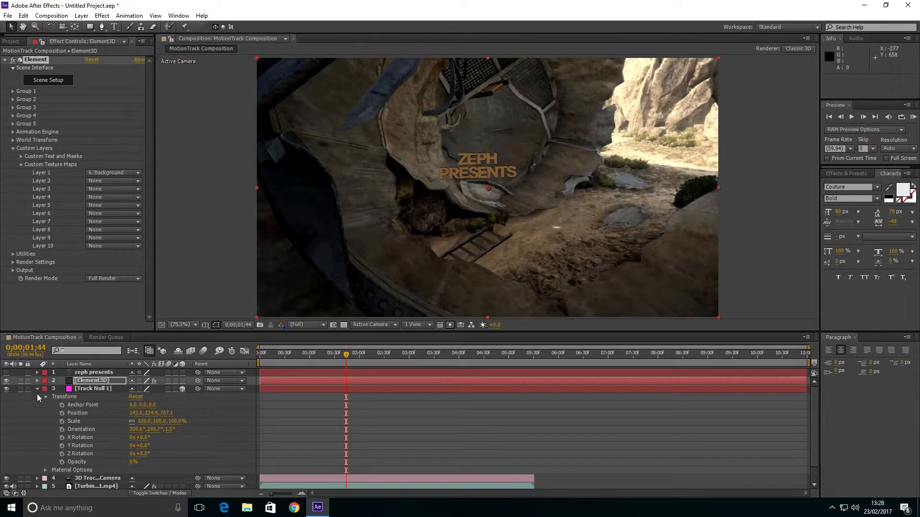
pyautogui.click(91, 389)
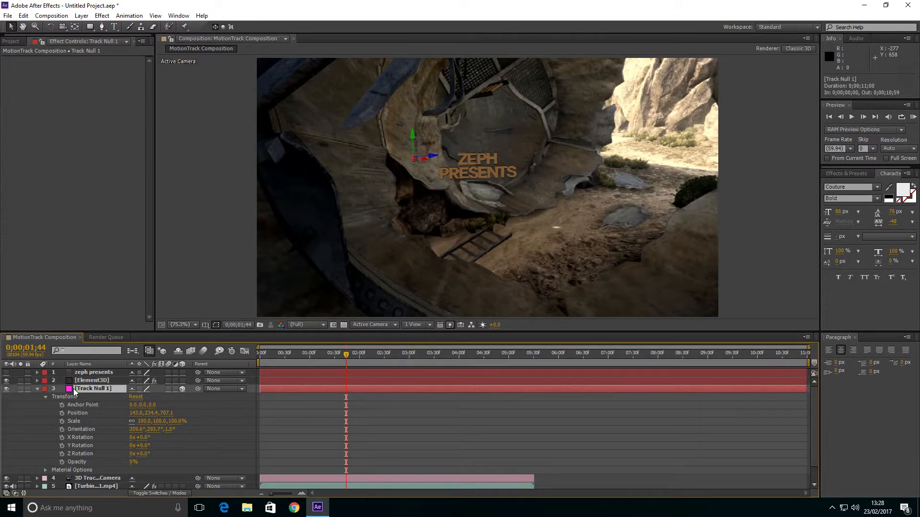
pyautogui.click(80, 413)
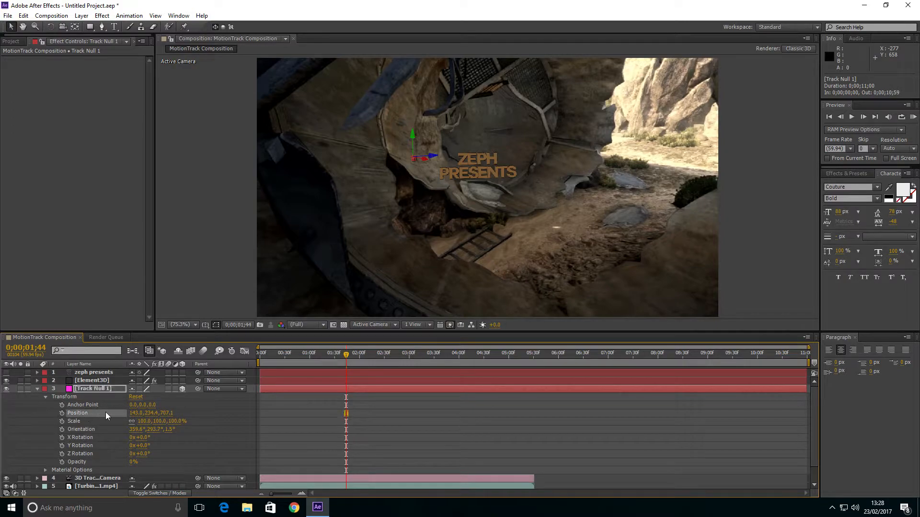
pyautogui.click(90, 380)
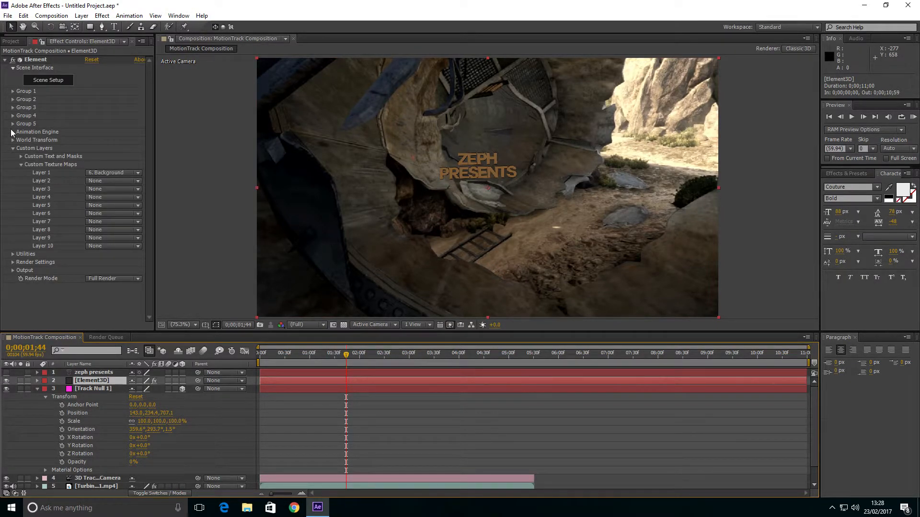
pyautogui.click(13, 148)
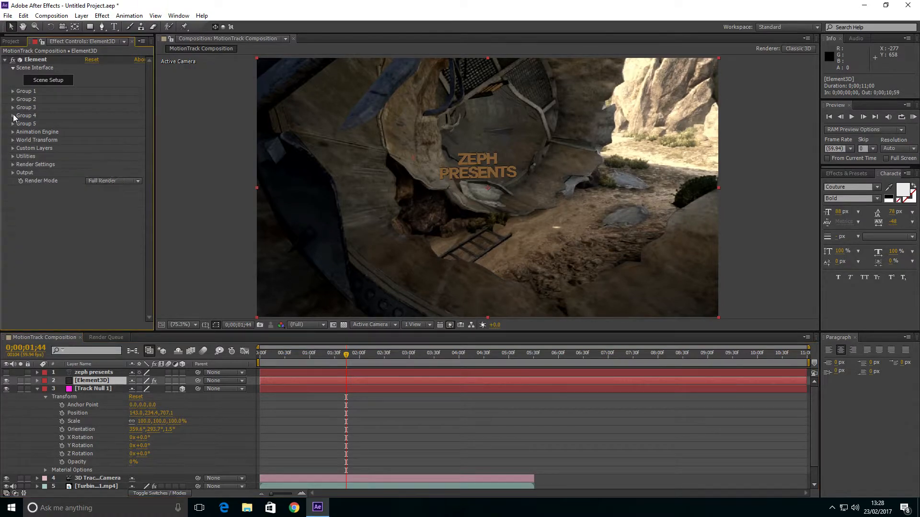
pyautogui.click(13, 92)
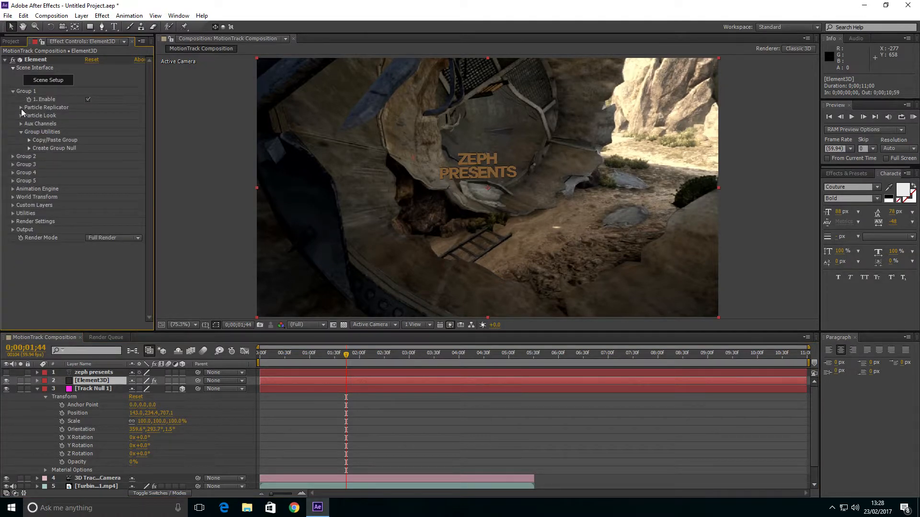
pyautogui.click(21, 107)
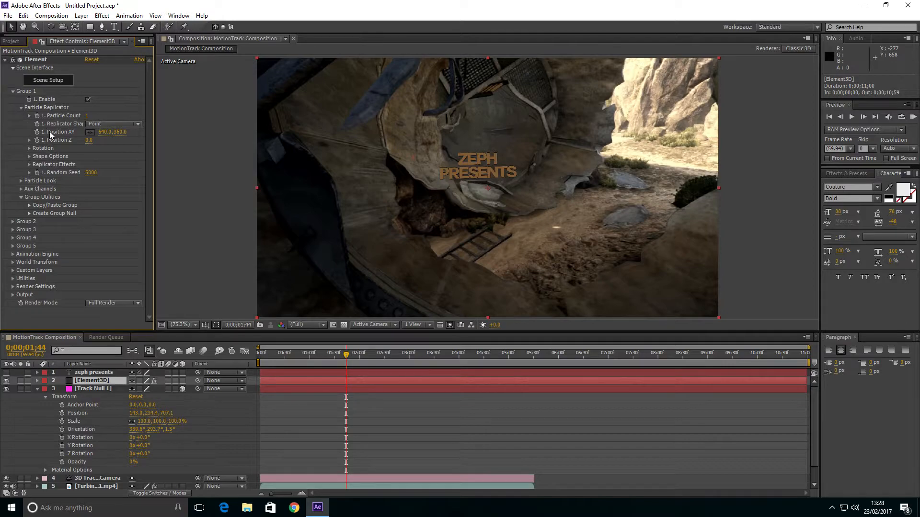
# Copy Track Null 1's X position, 143.0, into the X value of Group 1's Position XY
pyautogui.click(140, 412)
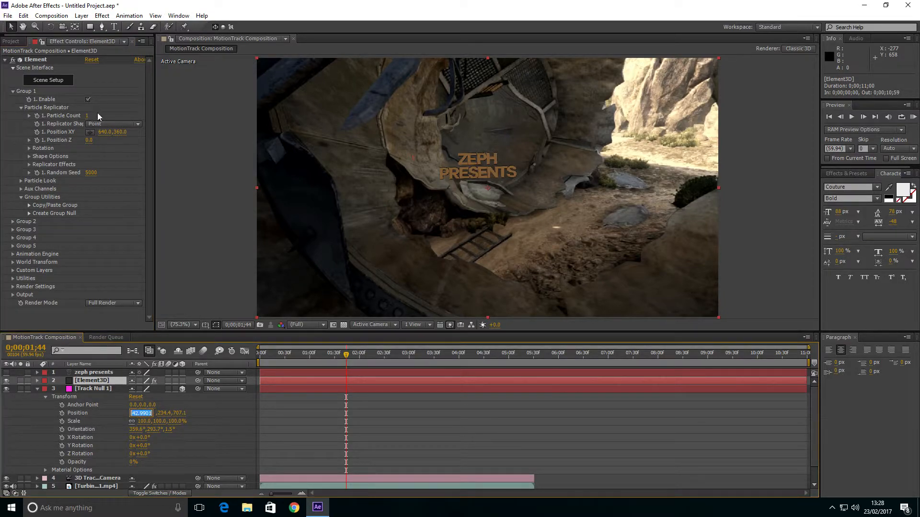
pyautogui.click(104, 132)
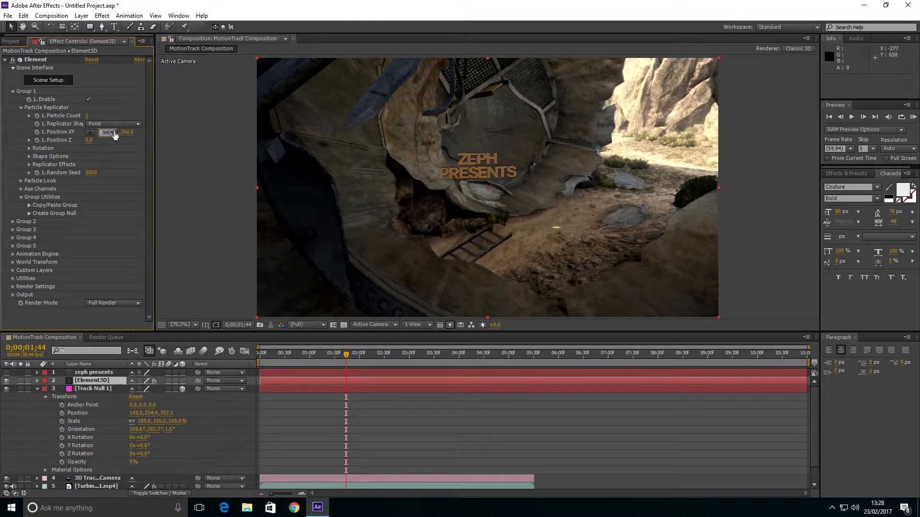
pyautogui.press('Return')
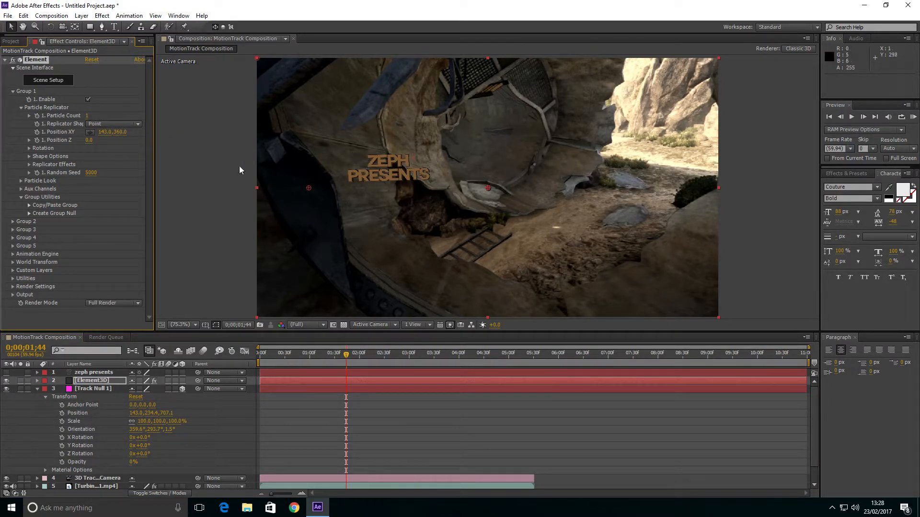
# Copy Track Null 1's Y position, 234.4, into the X value of Group 1's Position XY
pyautogui.click(150, 412)
pyautogui.hotkey('ctrl', 'c')
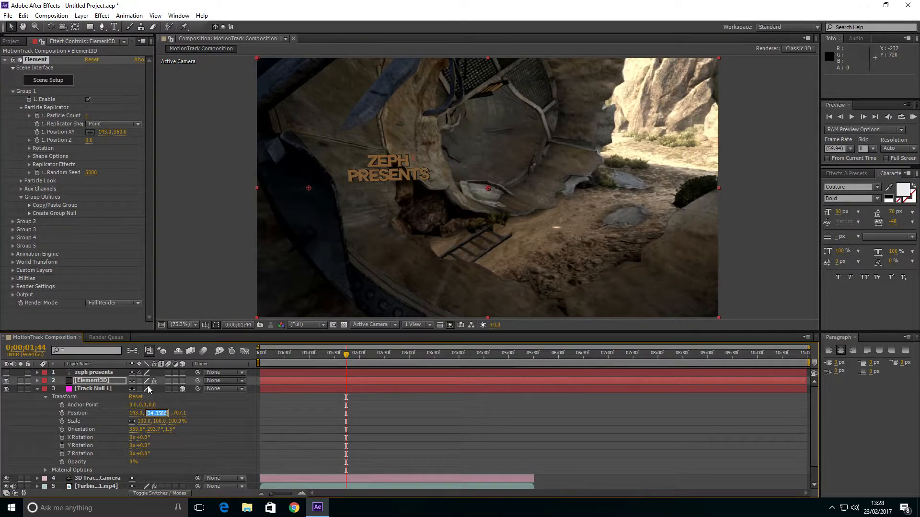
pyautogui.click(109, 131)
pyautogui.hotkey('ctrl', 'v')
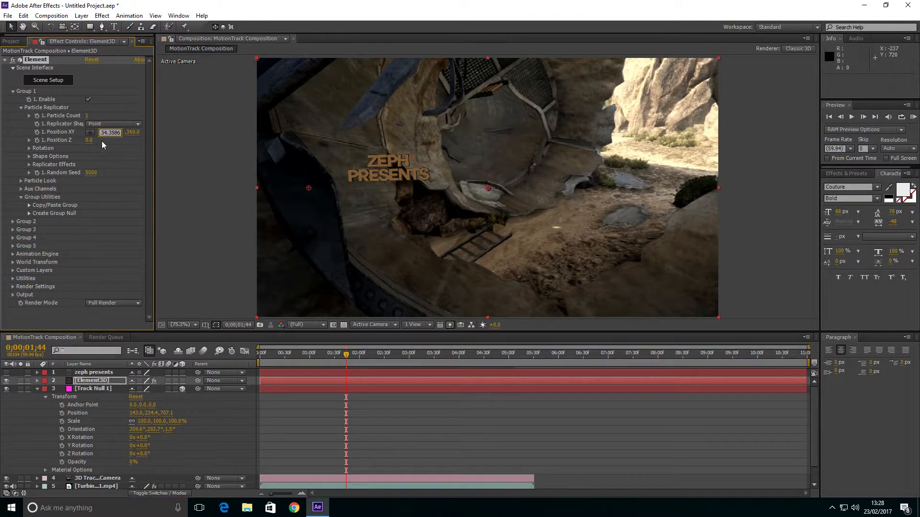
pyautogui.press('Return')
# Copy Track Null 1's Z position, 707.1, into Group 1's Position Z
pyautogui.click(167, 414)
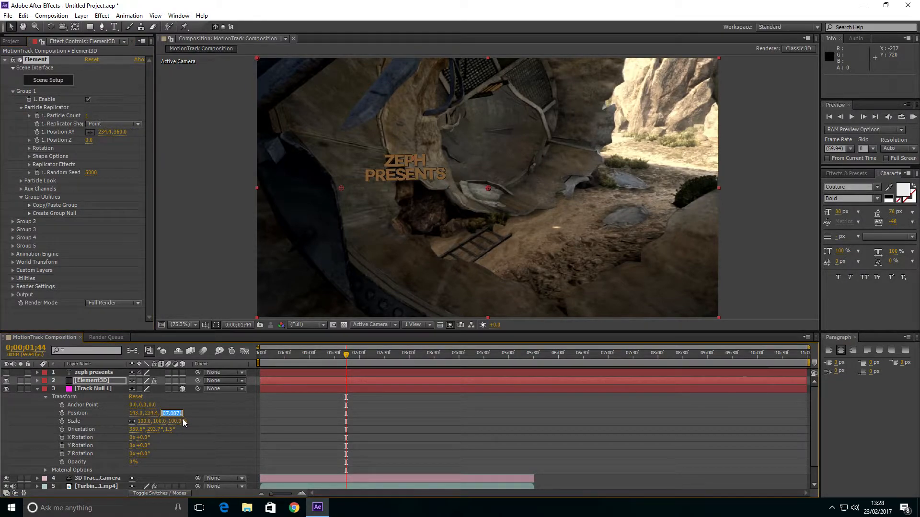
pyautogui.click(89, 139)
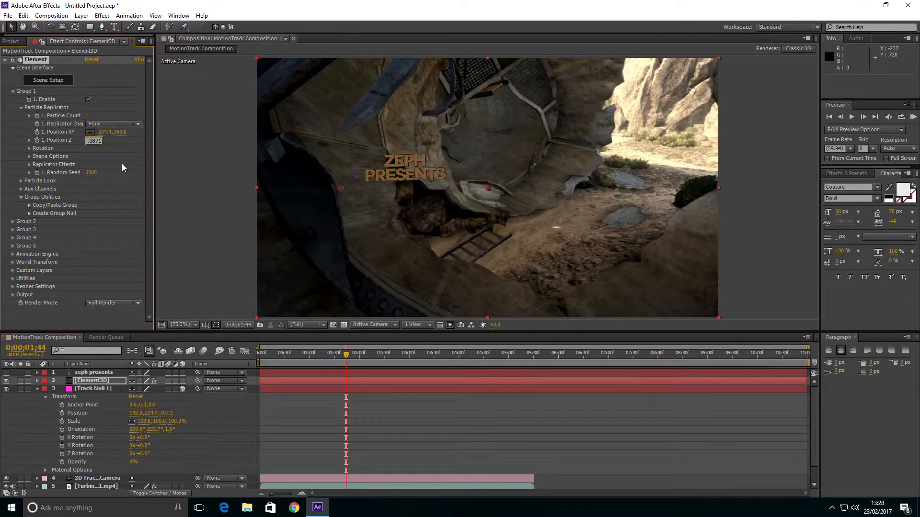
pyautogui.press('Return')
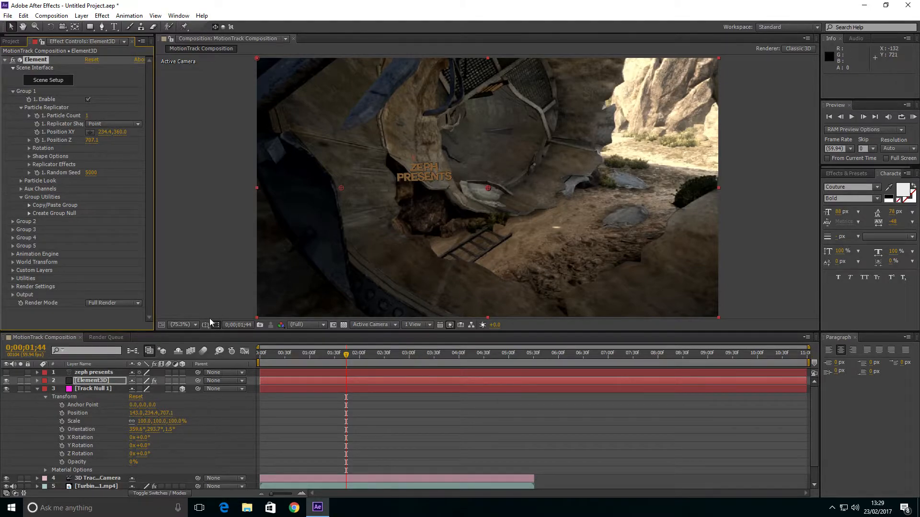
# At 0;00;02;00, shift Group 1's X position to 950.4 and set its Particle Size to 24.70
pyautogui.moveTo(305, 355); pyautogui.dragTo(359, 362)
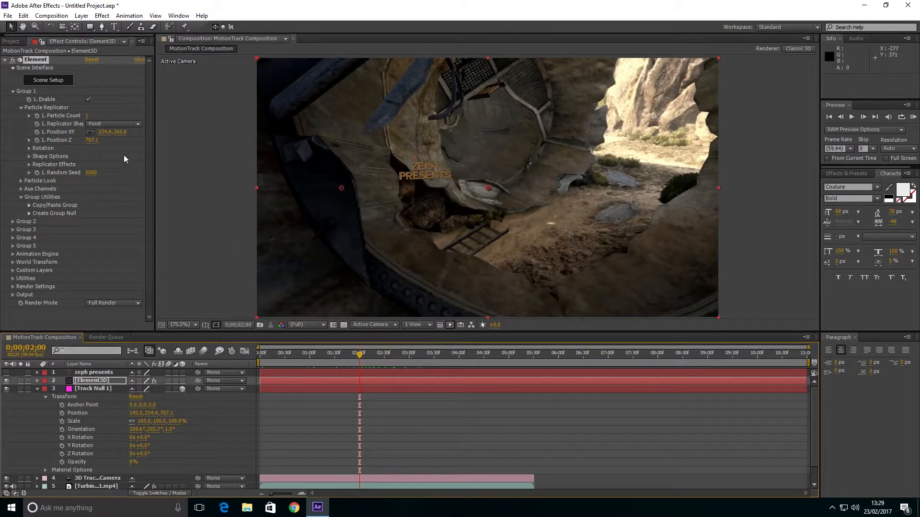
pyautogui.moveTo(152, 136); pyautogui.dragTo(415, 120)
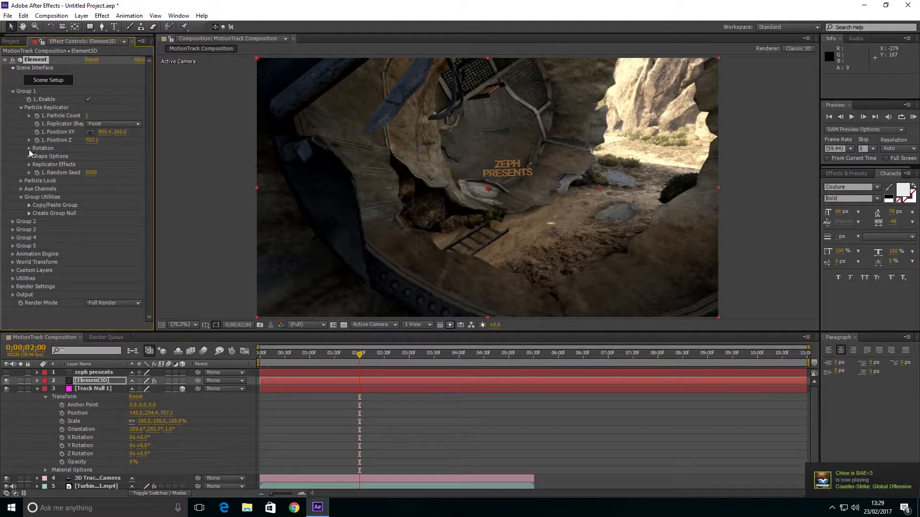
pyautogui.click(22, 181)
pyautogui.moveTo(93, 192); pyautogui.dragTo(171, 197)
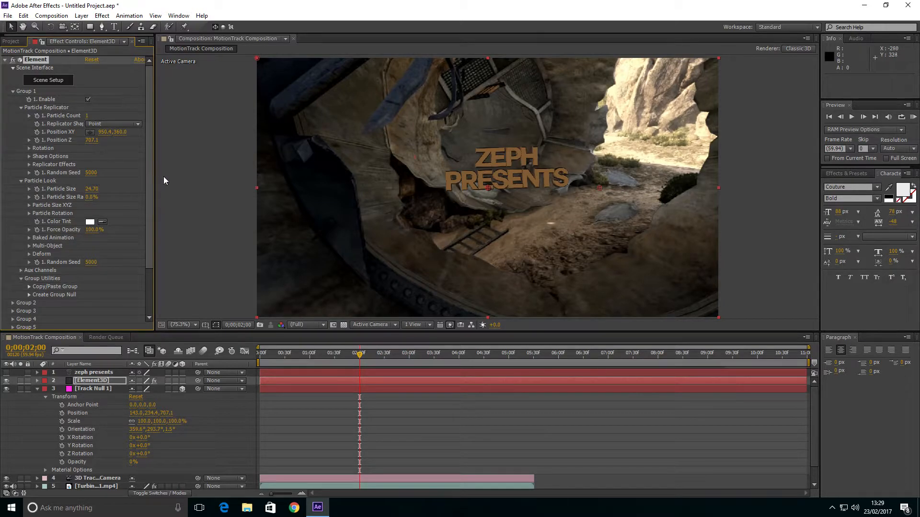
# At 0;00;02;40, reposition the text to Position XY 1069.4, 311.0 and Position Z -112.9, and check it at 0;00;01;37
pyautogui.moveTo(310, 352); pyautogui.dragTo(392, 353)
pyautogui.moveTo(131, 134); pyautogui.dragTo(239, 158)
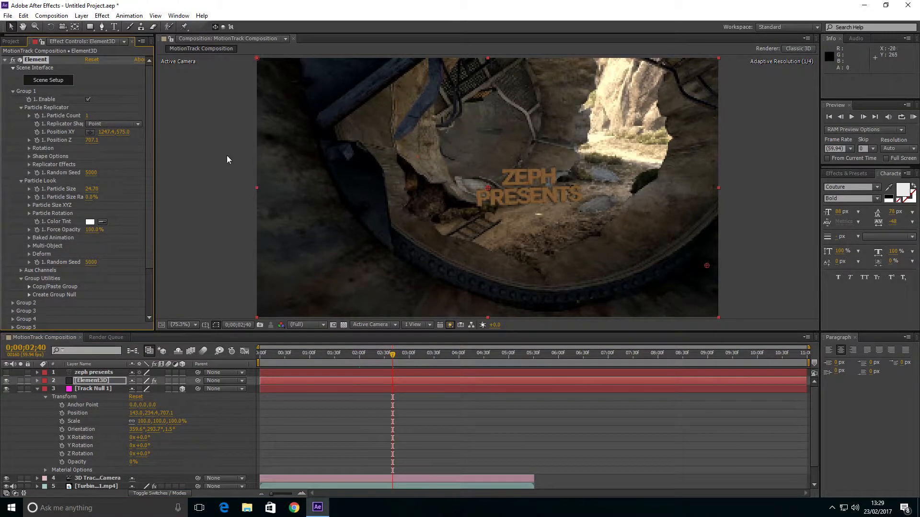
pyautogui.moveTo(108, 144); pyautogui.dragTo(20, 138)
pyautogui.moveTo(121, 132); pyautogui.dragTo(5, 138)
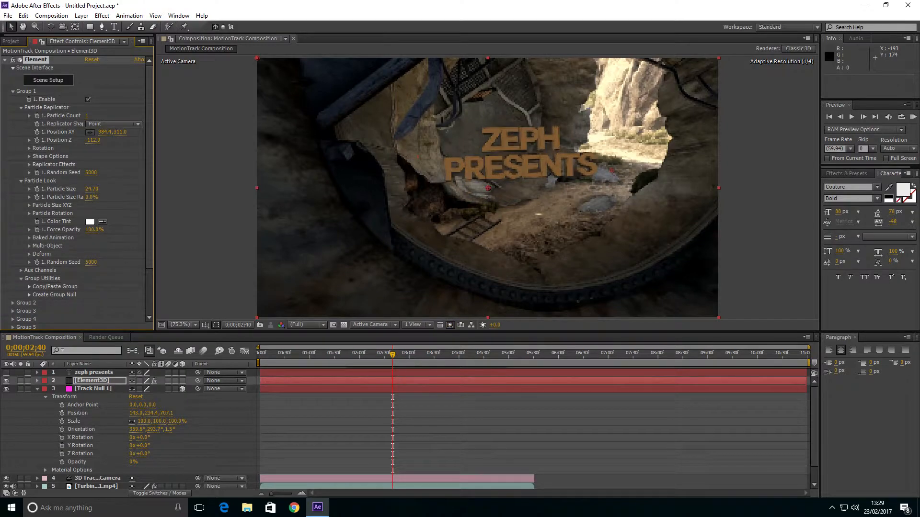
pyautogui.moveTo(108, 132); pyautogui.dragTo(148, 132)
pyautogui.moveTo(358, 351)
pyautogui.mouseDown()
pyautogui.moveTo(281, 358)
pyautogui.moveTo(407, 358)
pyautogui.moveTo(335, 357)
pyautogui.moveTo(403, 345)
pyautogui.moveTo(319, 354)
pyautogui.moveTo(340, 353)
pyautogui.mouseUp()
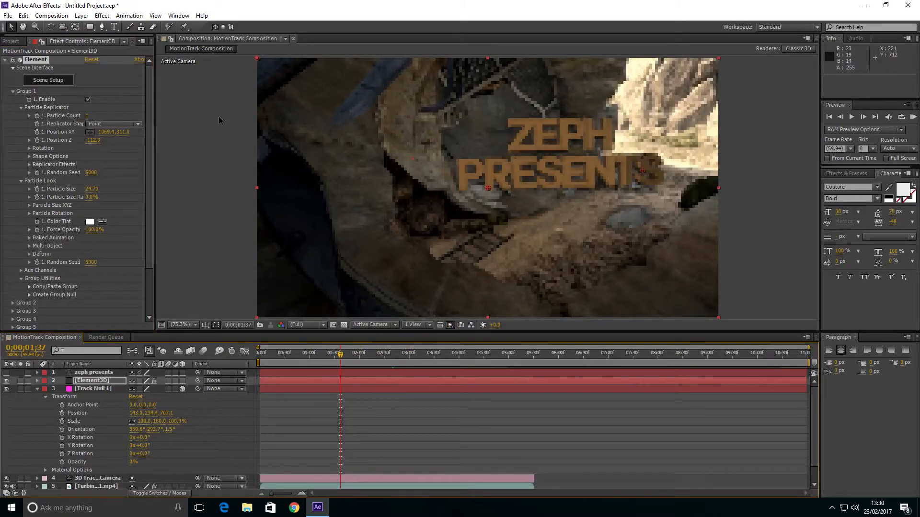
# In Element 3D's Scene Setup, set the environment texture to Custom Layer 1 [Turbine MT1.mp4] and check the text from the front
pyautogui.click(60, 81)
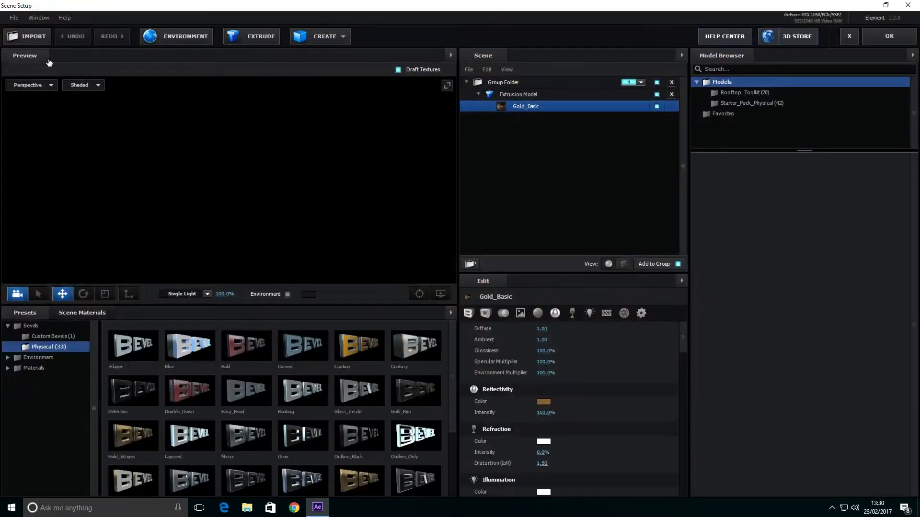
pyautogui.click(179, 42)
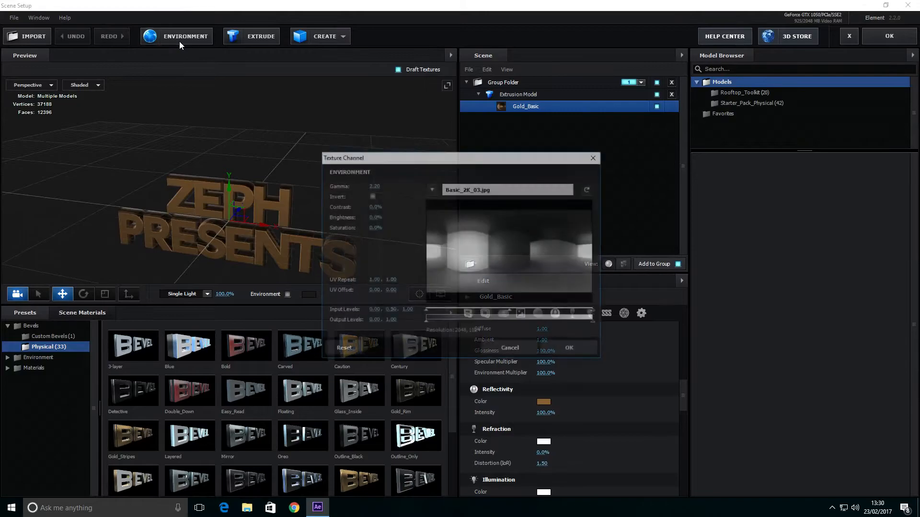
pyautogui.click(432, 188)
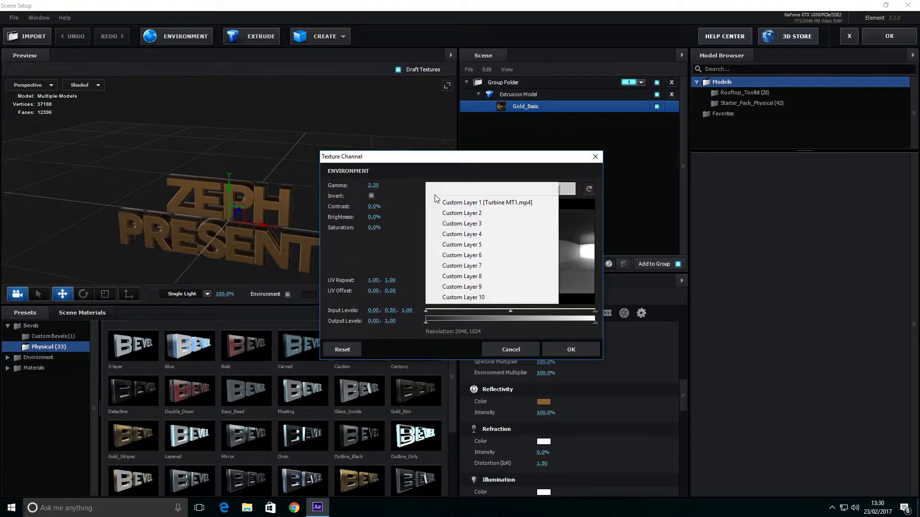
pyautogui.click(460, 205)
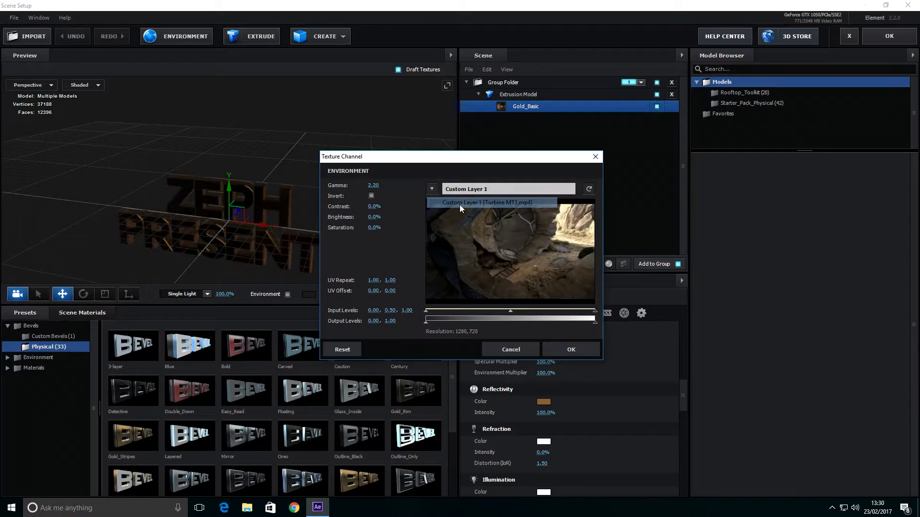
pyautogui.click(555, 351)
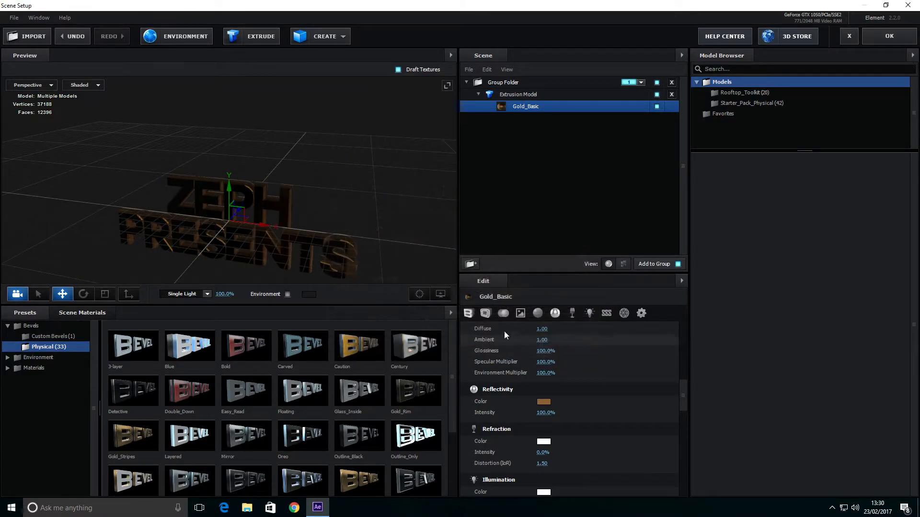
pyautogui.moveTo(370, 212); pyautogui.dragTo(363, 231)
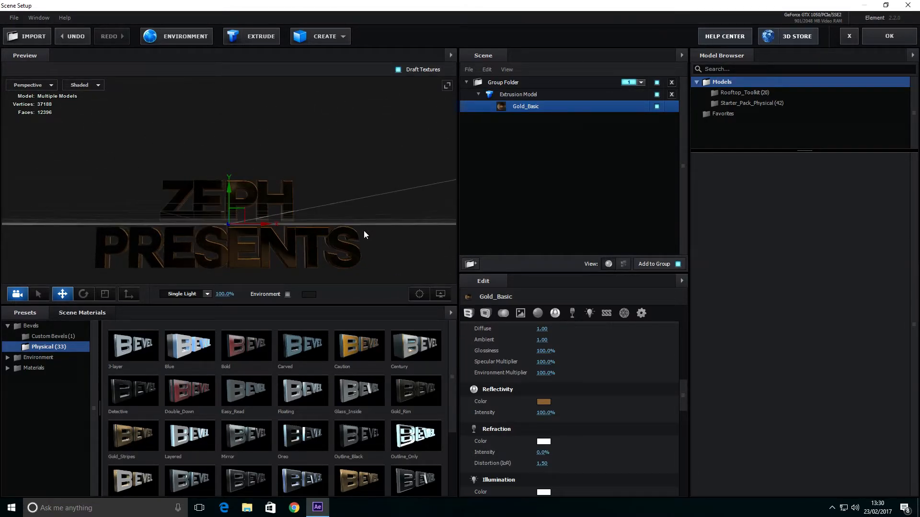
# Set the Gold_Basic material's diffuse color to orange-brown 704903 and apply the scene setup
pyautogui.scroll(-2, 610, 430)
pyautogui.scroll(5, 609, 430)
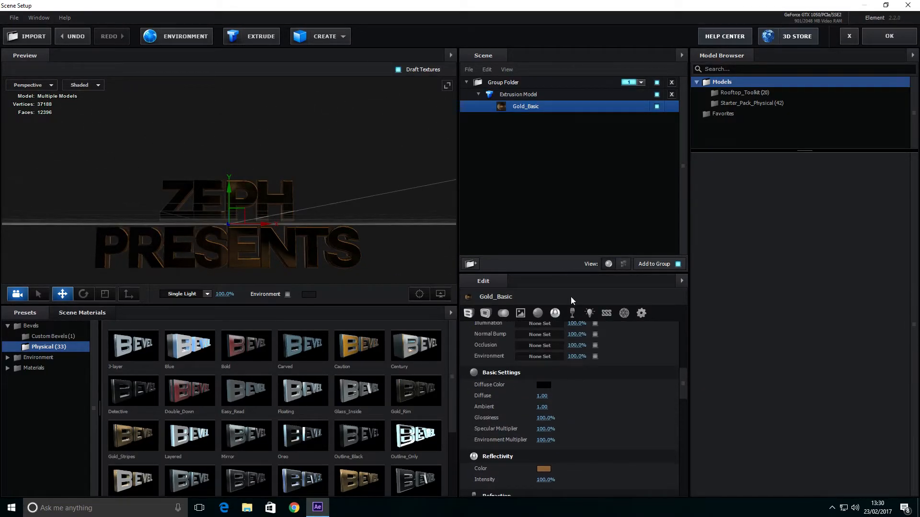
pyautogui.click(543, 386)
pyautogui.moveTo(536, 392); pyautogui.dragTo(594, 446)
pyautogui.moveTo(573, 396)
pyautogui.mouseDown()
pyautogui.moveTo(555, 392)
pyautogui.moveTo(593, 407)
pyautogui.moveTo(575, 421)
pyautogui.moveTo(520, 407)
pyautogui.moveTo(561, 423)
pyautogui.moveTo(575, 405)
pyautogui.mouseUp()
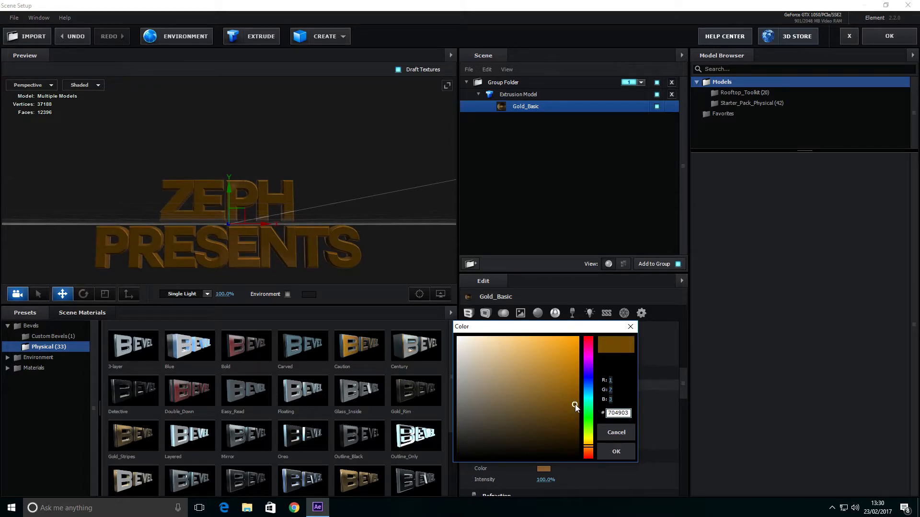
pyautogui.click(615, 451)
pyautogui.moveTo(410, 263); pyautogui.dragTo(446, 225)
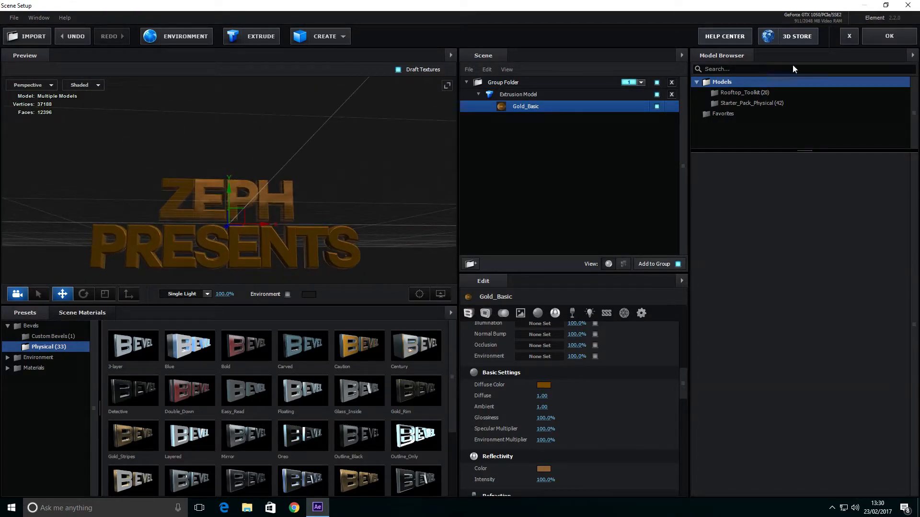
pyautogui.click(889, 36)
# Run a RAM preview of the composition to check how the recolored text holds in the tracked shot
pyautogui.moveTo(333, 359); pyautogui.dragTo(301, 356)
pyautogui.moveTo(232, 355); pyautogui.dragTo(207, 352)
pyautogui.click(913, 118)
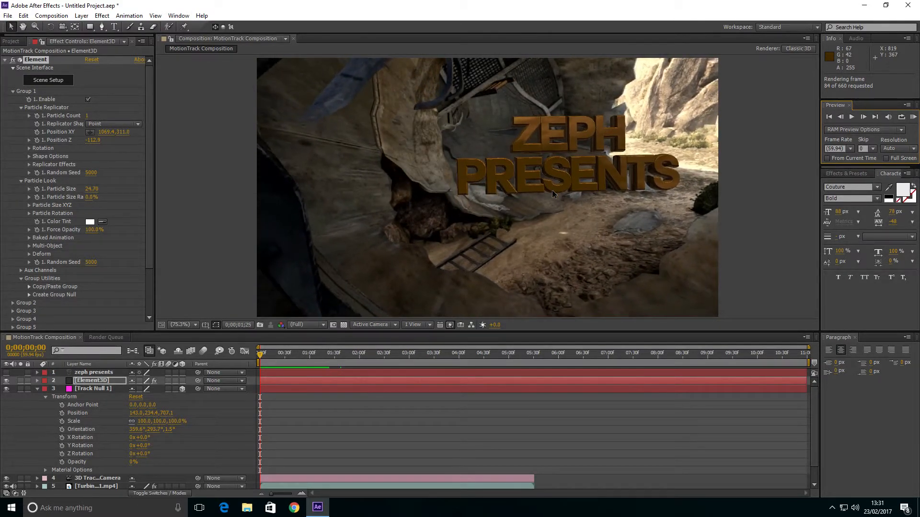
pyautogui.press('space')
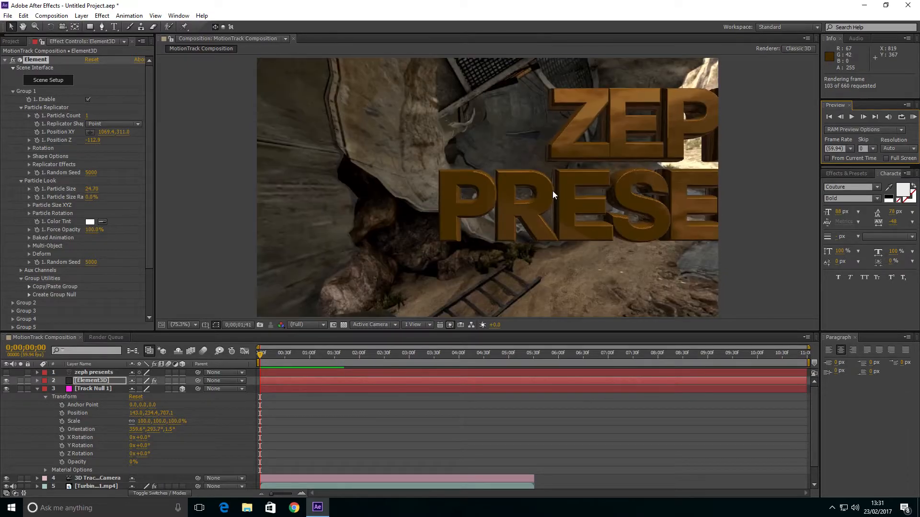
pyautogui.press('space')
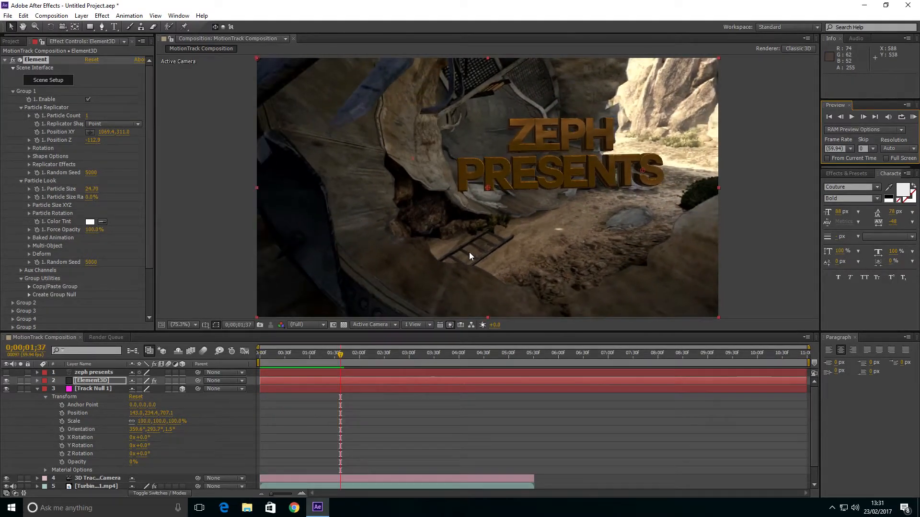
# Locate the end of the Turbine footage in the timeline, at about 0;00;05;27
pyautogui.moveTo(326, 352); pyautogui.dragTo(606, 387)
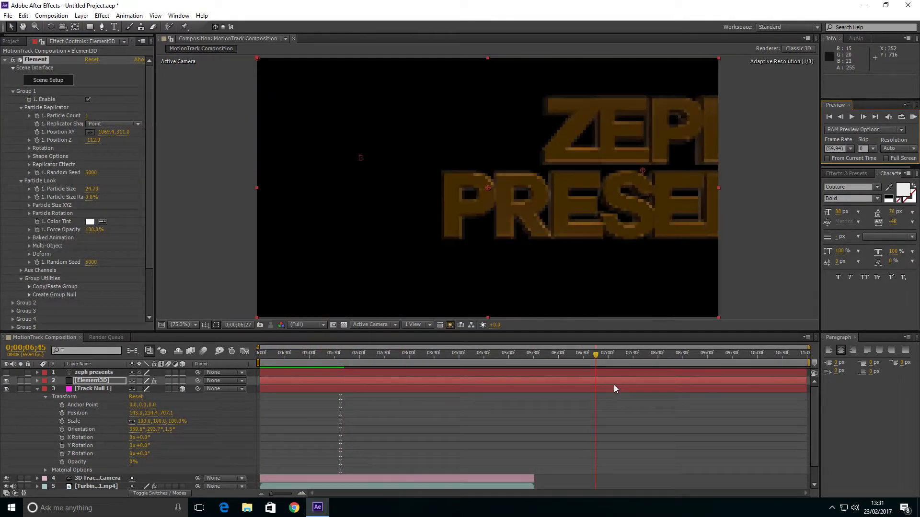
pyautogui.moveTo(529, 391); pyautogui.dragTo(562, 392)
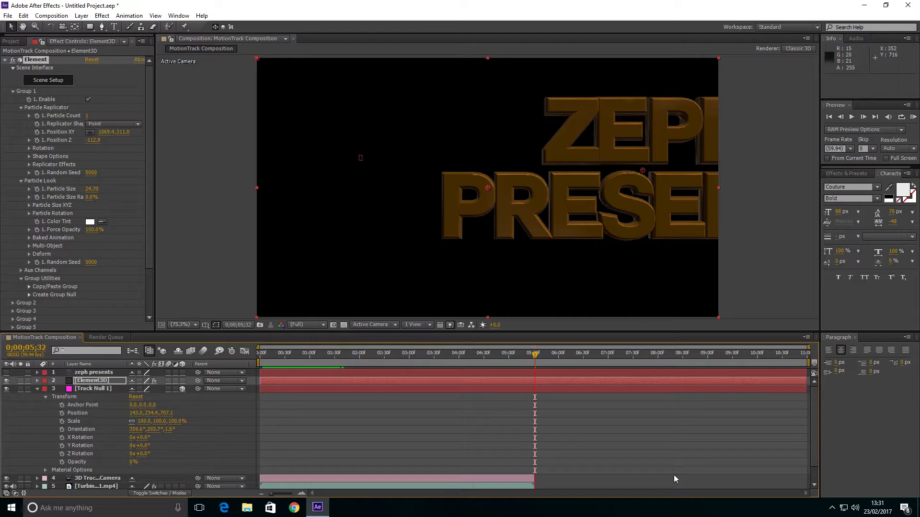
pyautogui.click(531, 356)
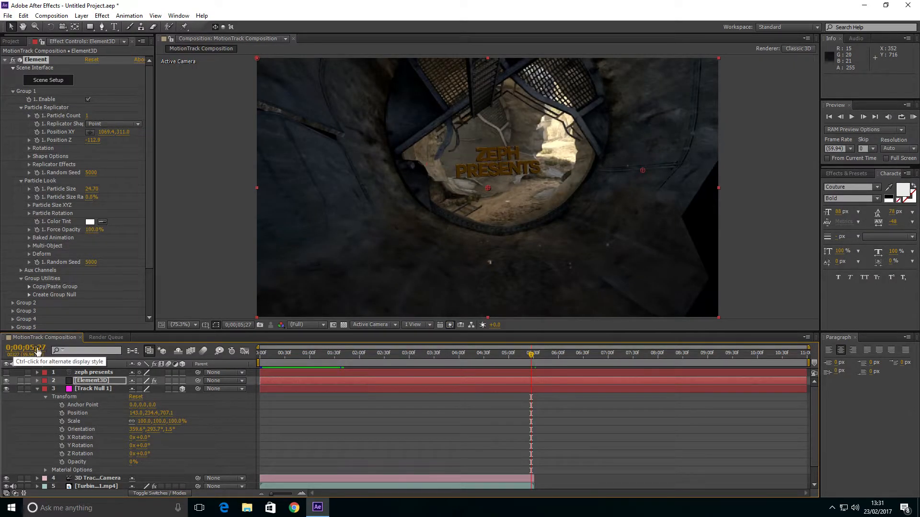
pyautogui.click(52, 15)
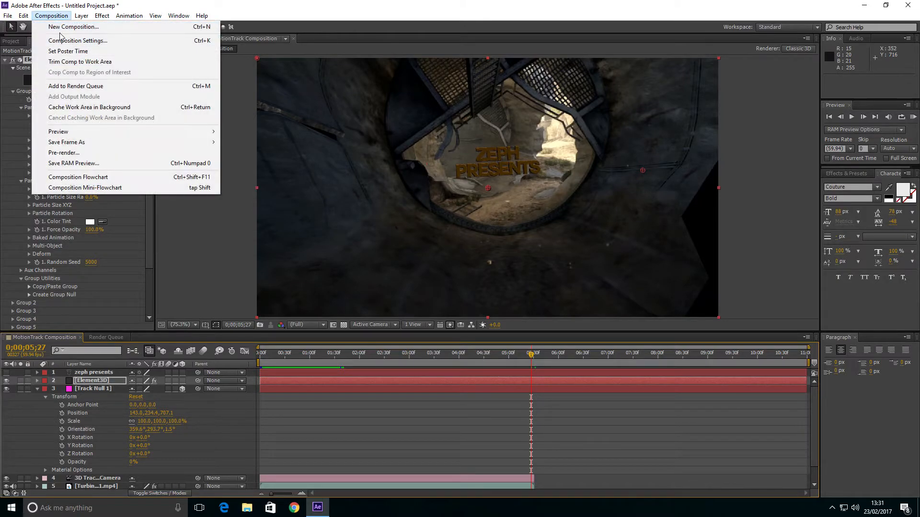
pyautogui.click(62, 40)
pyautogui.moveTo(93, 165); pyautogui.dragTo(39, 158)
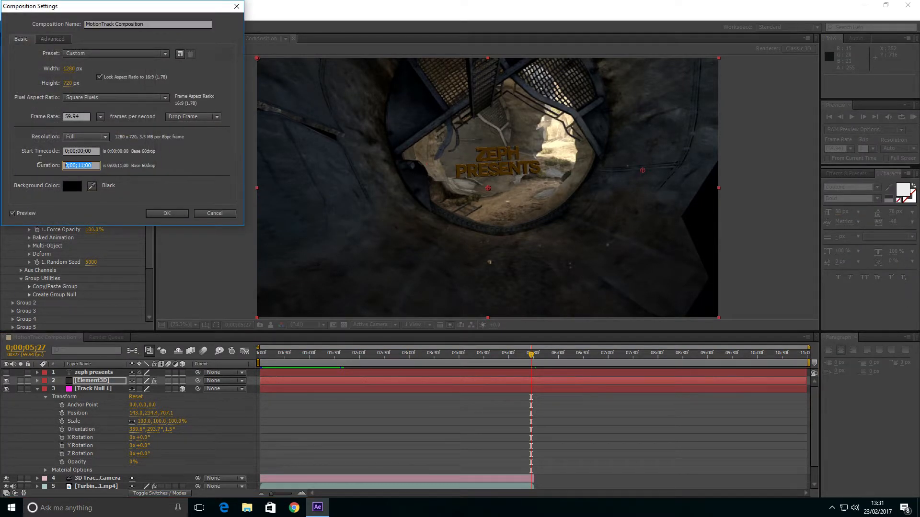
pyautogui.click(217, 213)
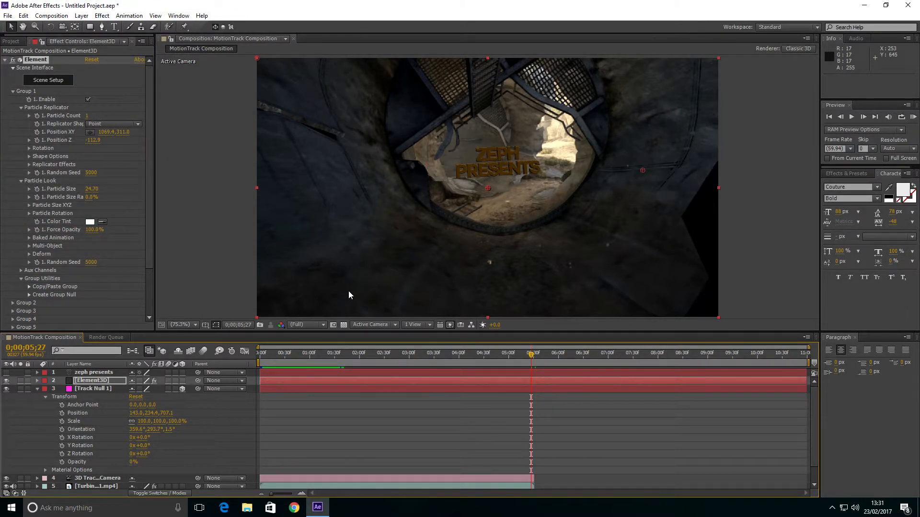
# Return to 0;00;00;00, collapse Track Null 1, and enable Multi-Object in Group 1's Particle Look on the Element3D layer
pyautogui.moveTo(326, 357); pyautogui.dragTo(240, 357)
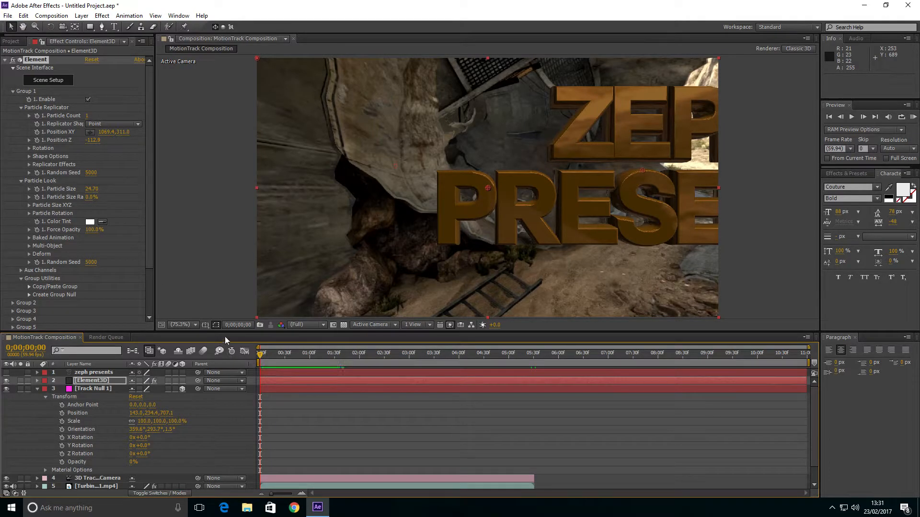
pyautogui.click(36, 389)
pyautogui.click(82, 381)
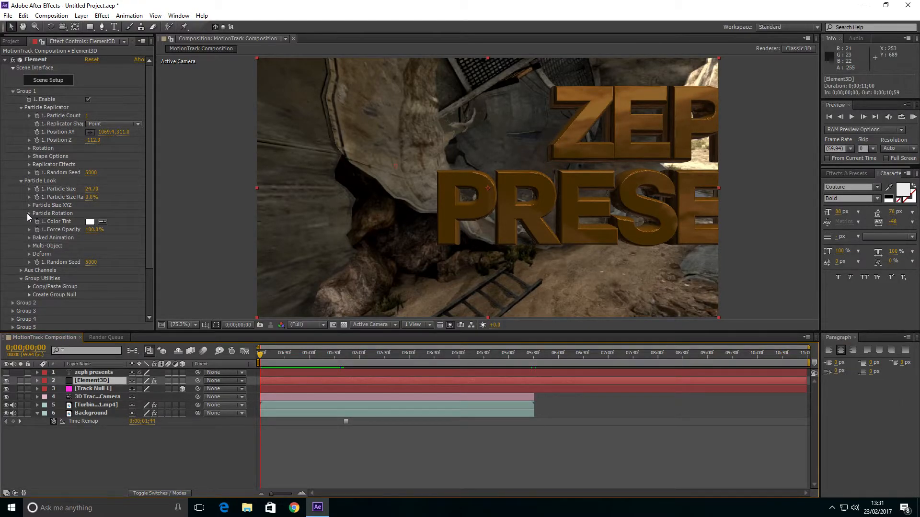
pyautogui.click(30, 245)
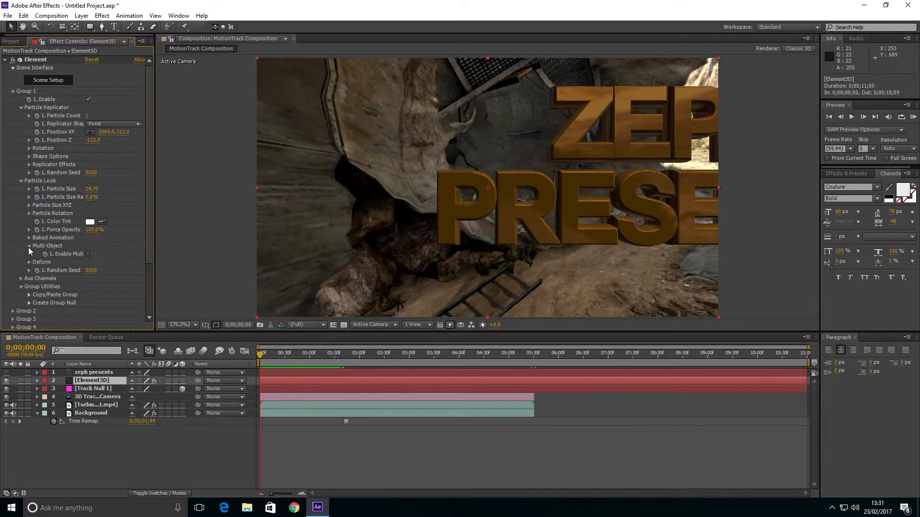
pyautogui.scroll(-5, 88, 252)
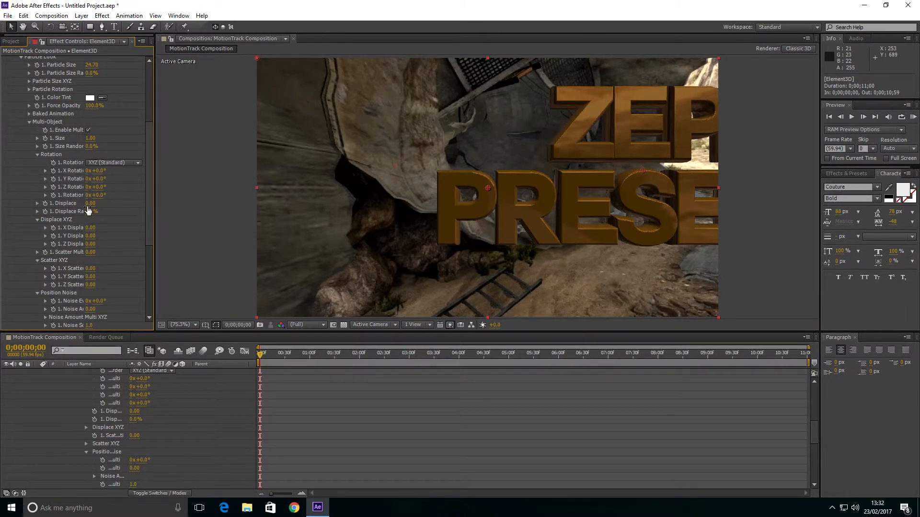
# Scatter the letters with Multi-Object Scatter XYZ values of X 9.57, Y 3.30 and Z 4.73, checking at 0;00;02;20
pyautogui.scroll(-1, 88, 211)
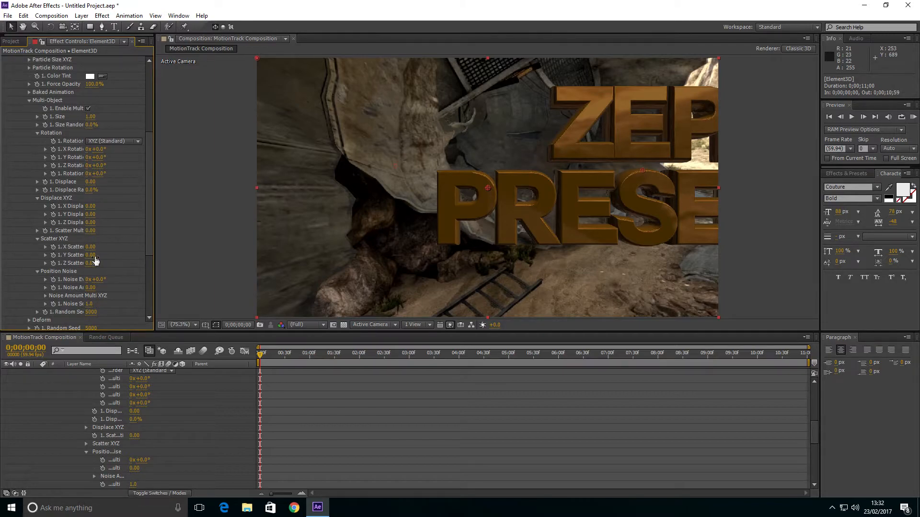
pyautogui.moveTo(91, 266); pyautogui.dragTo(258, 204)
pyautogui.moveTo(340, 353); pyautogui.dragTo(377, 361)
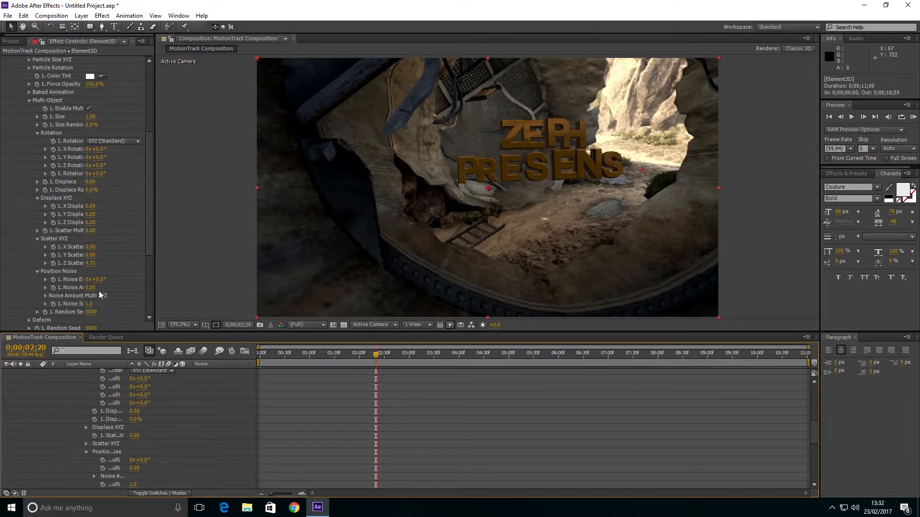
pyautogui.moveTo(94, 255); pyautogui.dragTo(238, 254)
pyautogui.moveTo(91, 247); pyautogui.dragTo(564, 260)
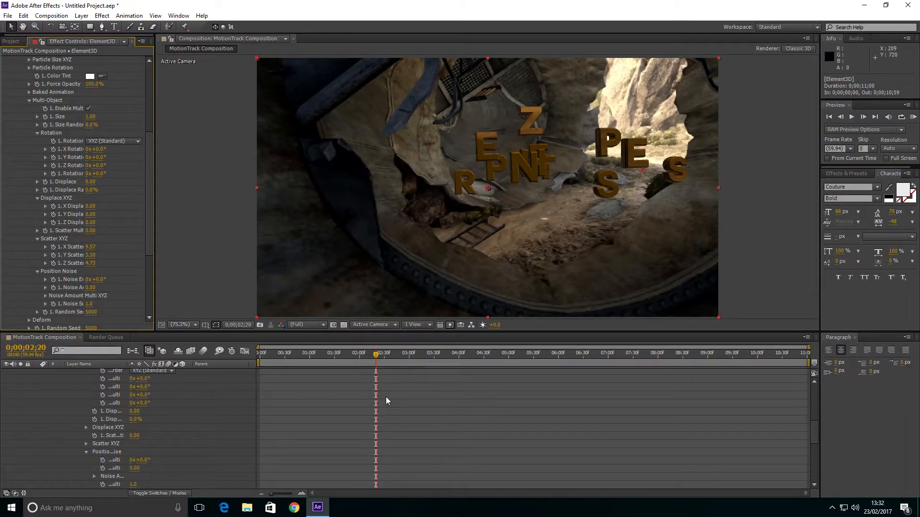
# At 0;00;00;00, turn on keyframing for Group 1's X, Y and Z Scatter
pyautogui.moveTo(315, 352); pyautogui.dragTo(338, 366)
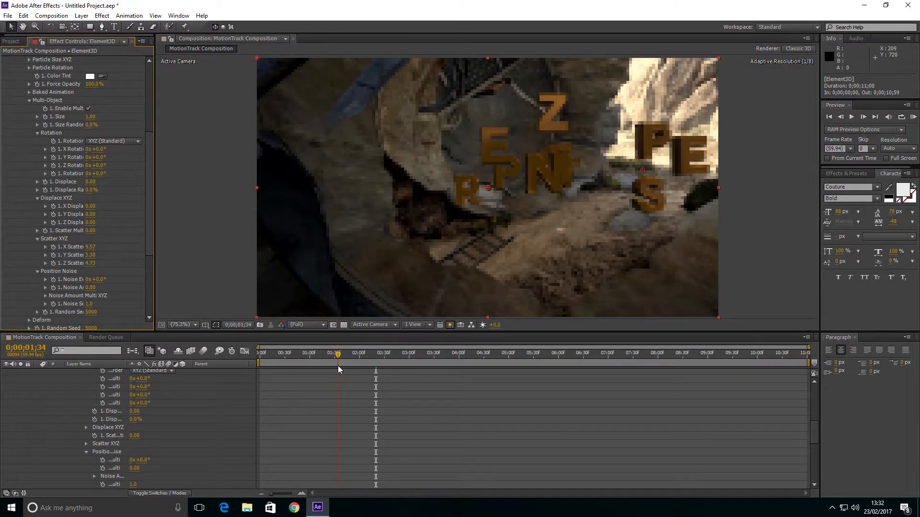
pyautogui.moveTo(339, 366); pyautogui.dragTo(339, 366)
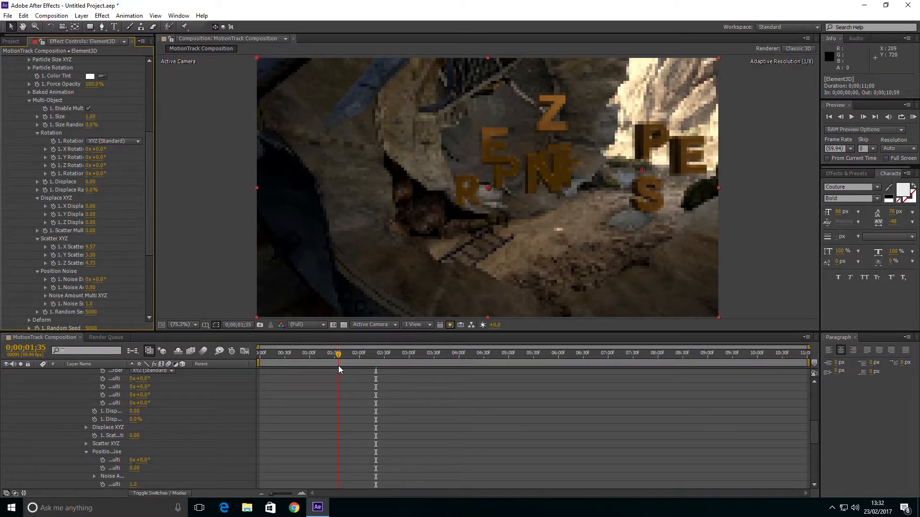
pyautogui.moveTo(338, 366); pyautogui.dragTo(206, 361)
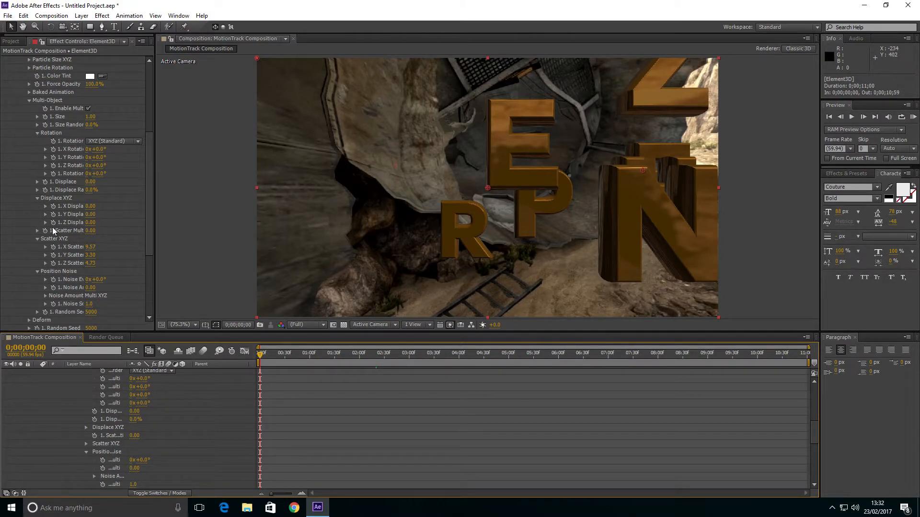
pyautogui.click(53, 248)
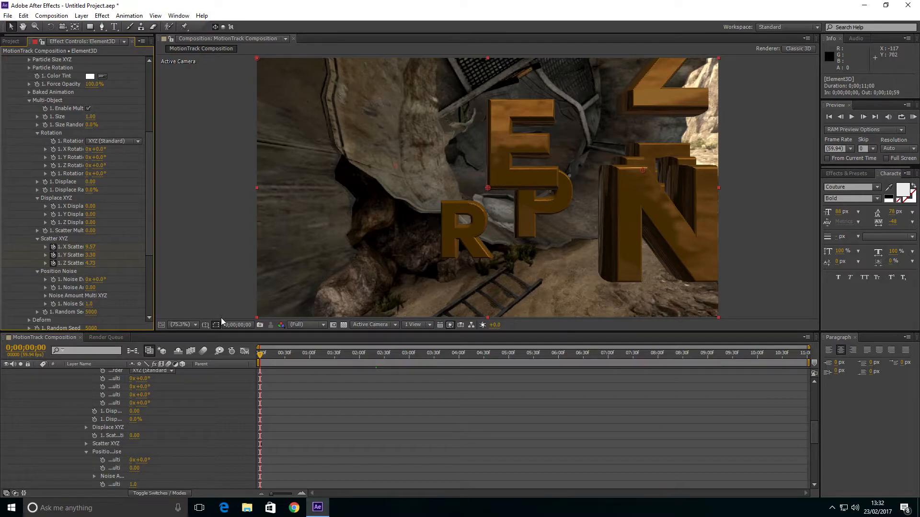
# At 0;00;02;59, set X, Y and Z Scatter to 0.00 so the letters assemble into the title
pyautogui.moveTo(277, 358); pyautogui.dragTo(408, 360)
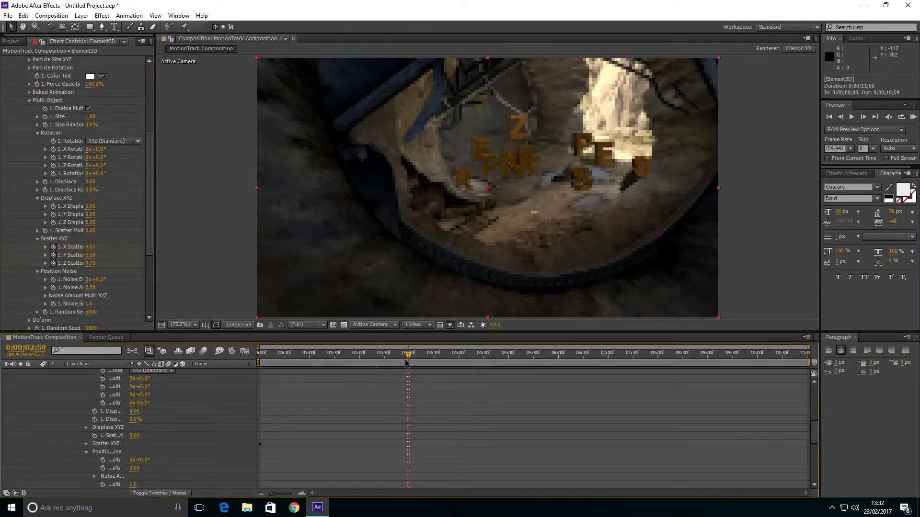
pyautogui.click(92, 247)
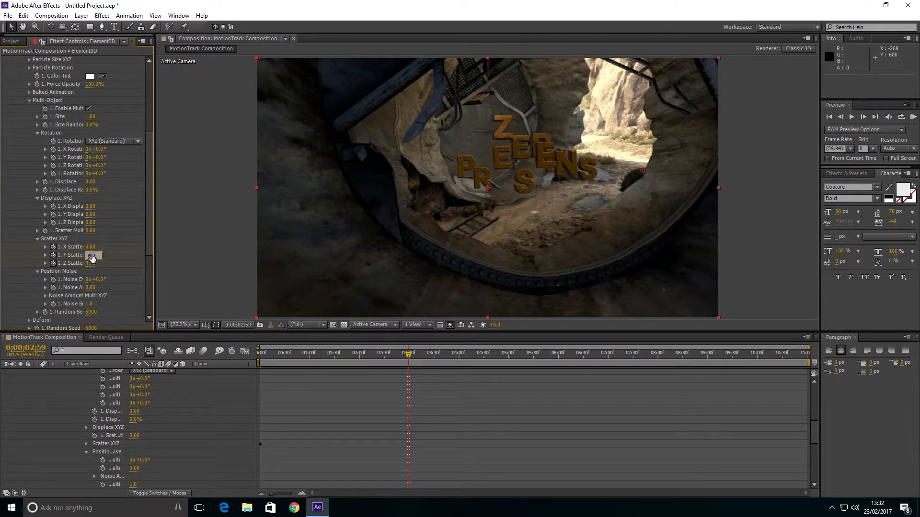
pyautogui.press('Return')
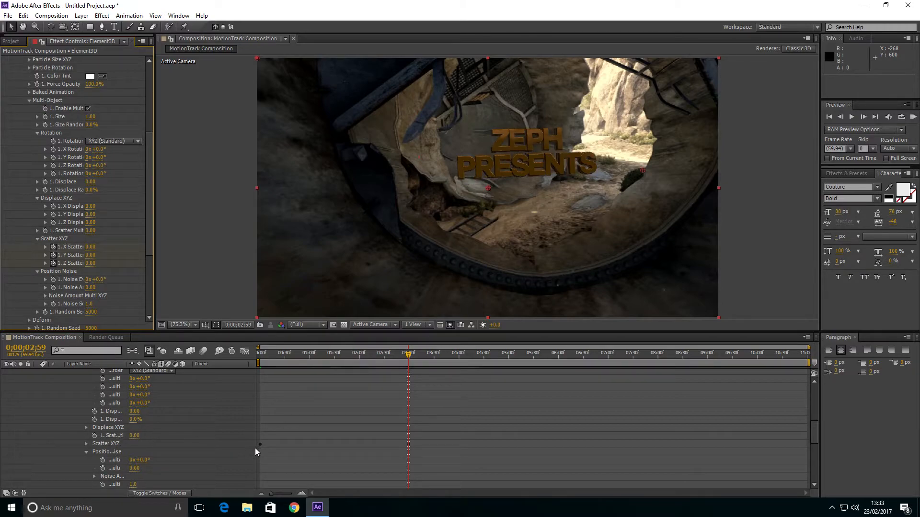
# Preview the animated scatter of the 3D text from the composition's start and return to the first frame
pyautogui.moveTo(386, 356); pyautogui.dragTo(205, 367)
pyautogui.click(913, 117)
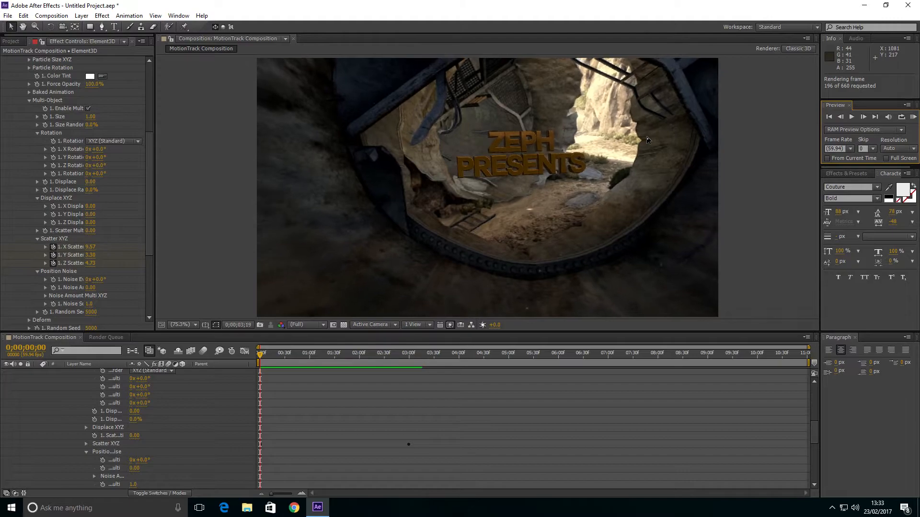
pyautogui.press('space')
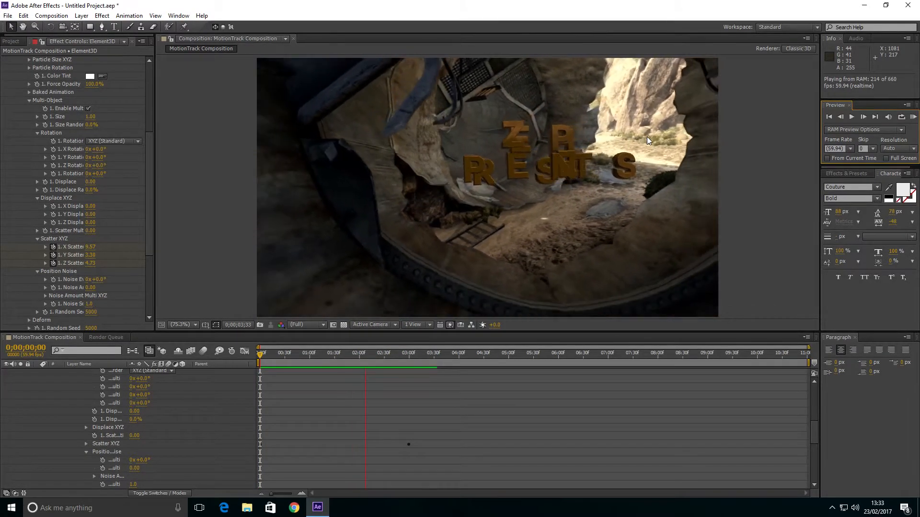
pyautogui.press('space')
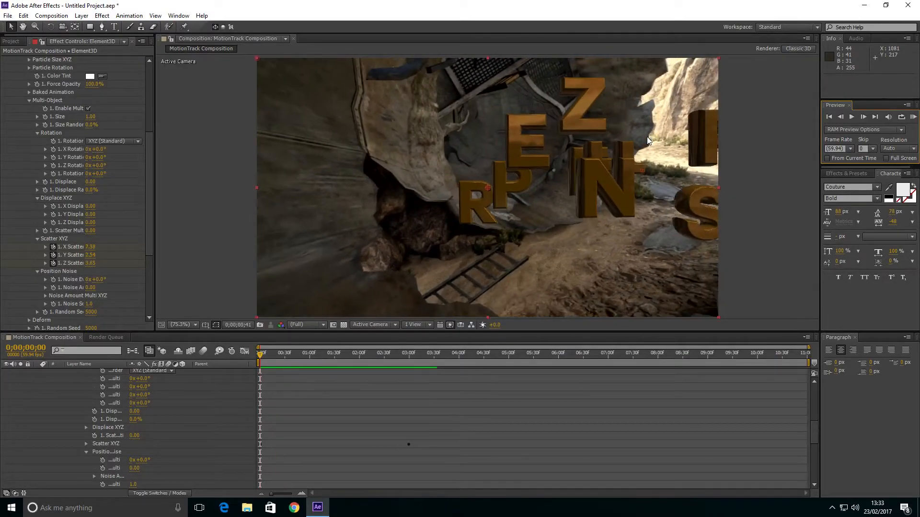
pyautogui.moveTo(282, 361); pyautogui.dragTo(239, 390)
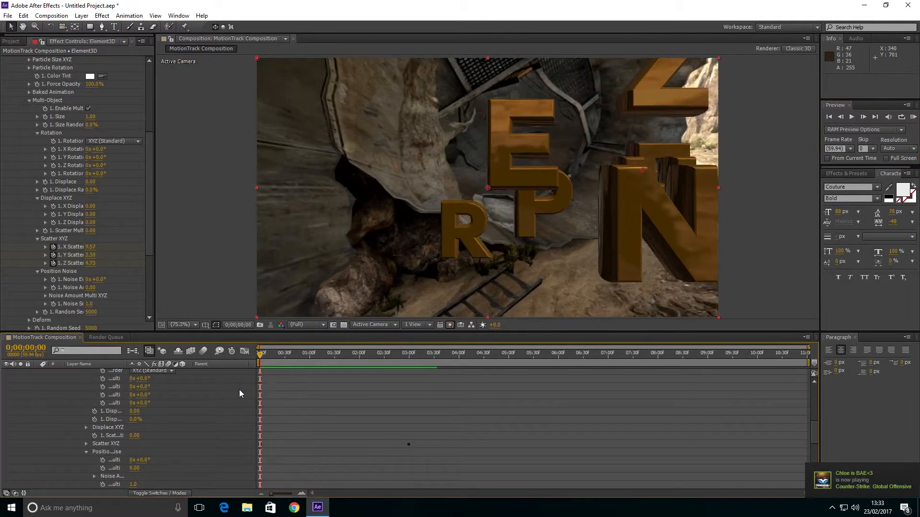
# At the first frame, set the Multi-Object scatter to X 1.55, Y 1.79 and Z 2.40, and check the opening frames
pyautogui.moveTo(90, 268); pyautogui.dragTo(3, 278)
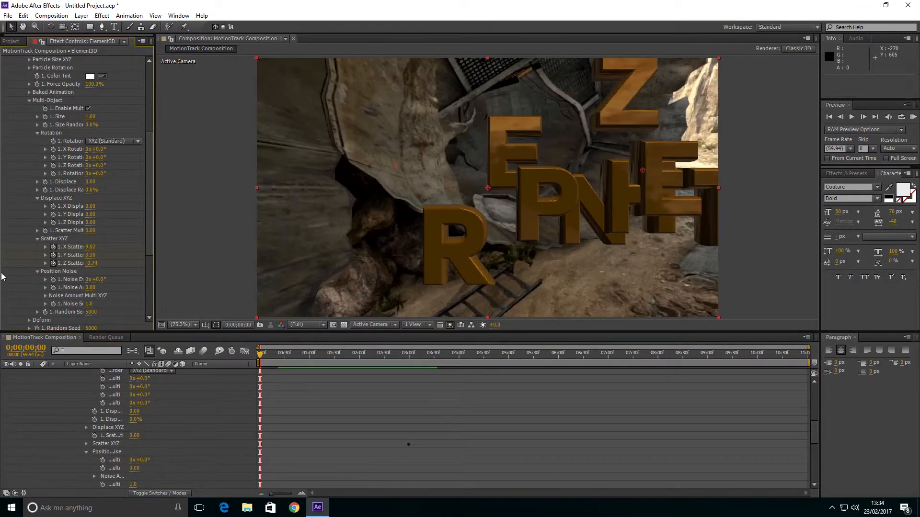
pyautogui.moveTo(90, 255); pyautogui.dragTo(48, 255)
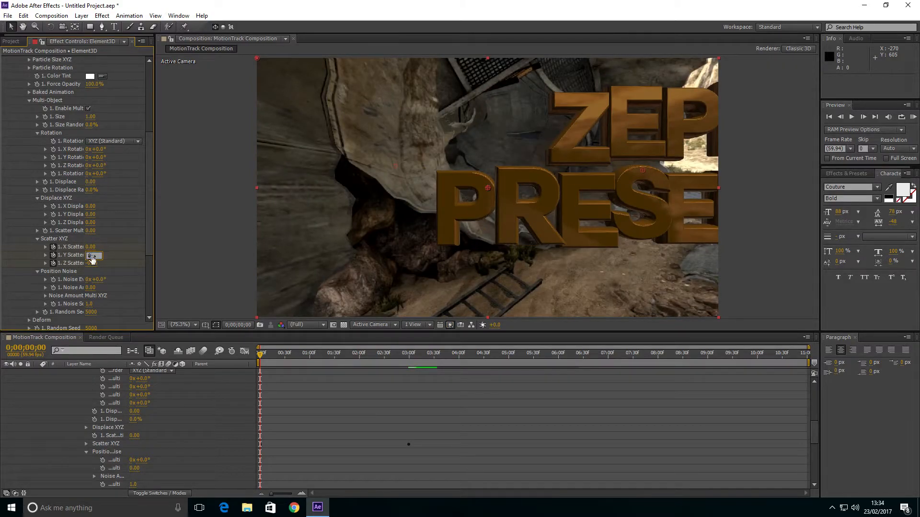
pyautogui.press('Return')
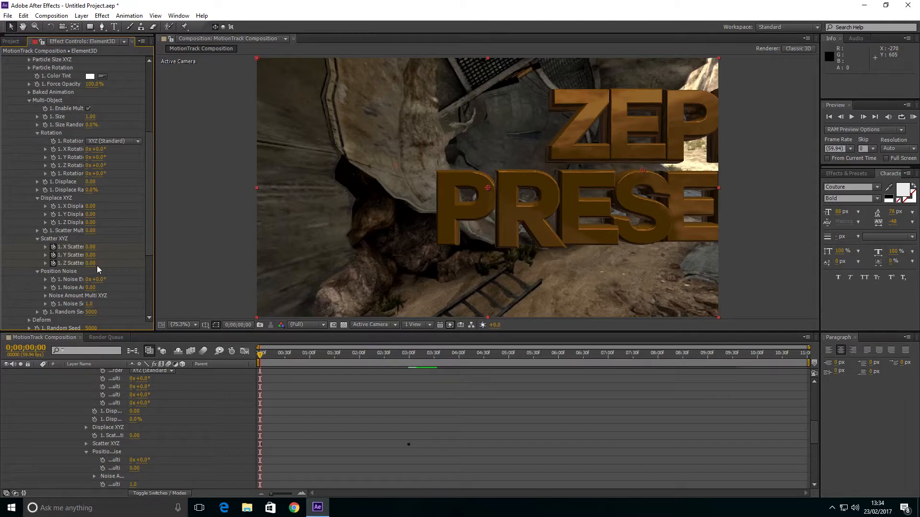
pyautogui.moveTo(92, 264); pyautogui.dragTo(210, 266)
pyautogui.moveTo(93, 257); pyautogui.dragTo(177, 255)
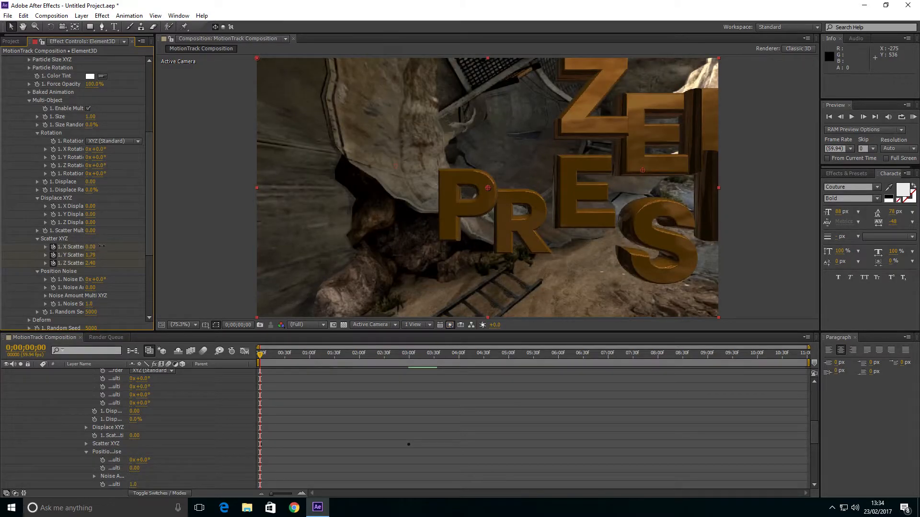
pyautogui.moveTo(99, 247); pyautogui.dragTo(192, 254)
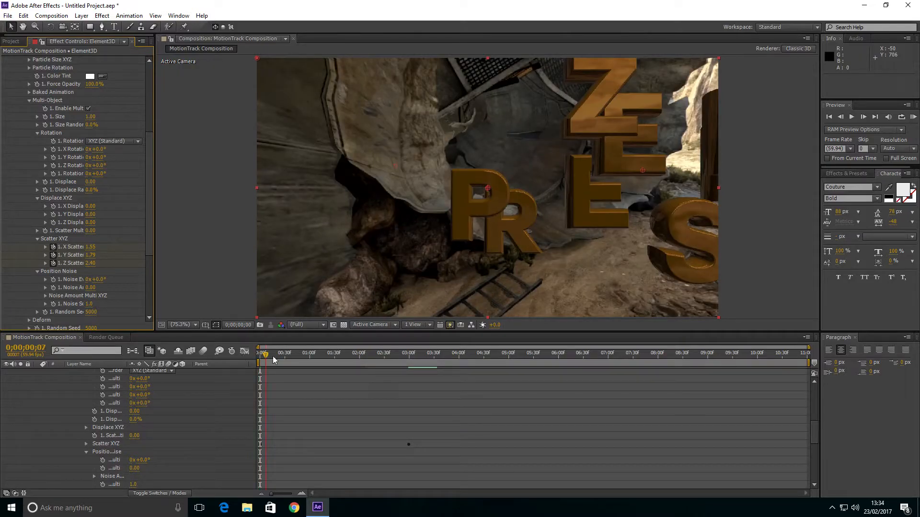
pyautogui.click(310, 355)
pyautogui.moveTo(323, 355); pyautogui.dragTo(252, 370)
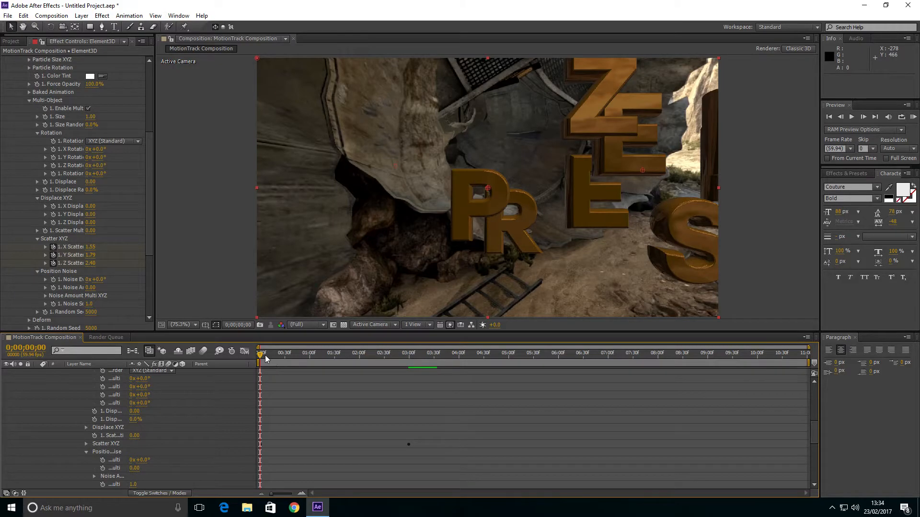
pyautogui.moveTo(96, 149); pyautogui.dragTo(105, 154)
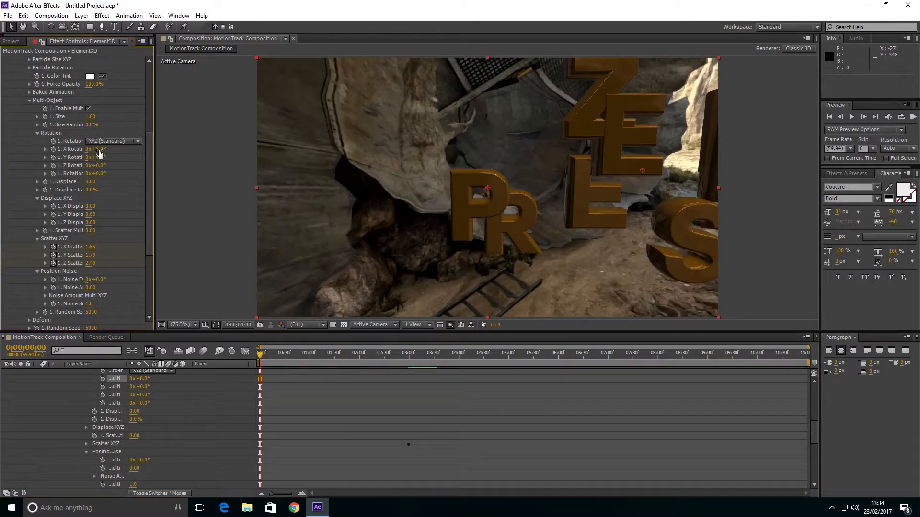
pyautogui.write('0')
pyautogui.press('Return')
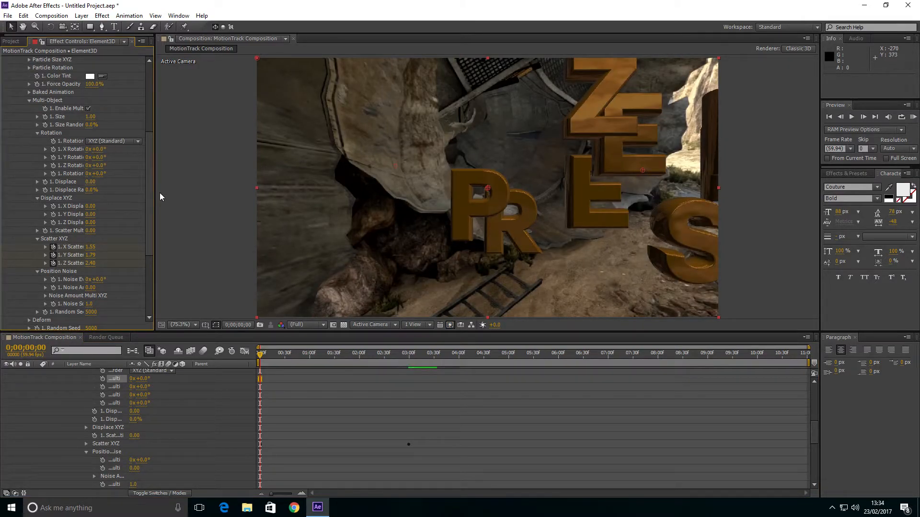
pyautogui.scroll(-1, 103, 217)
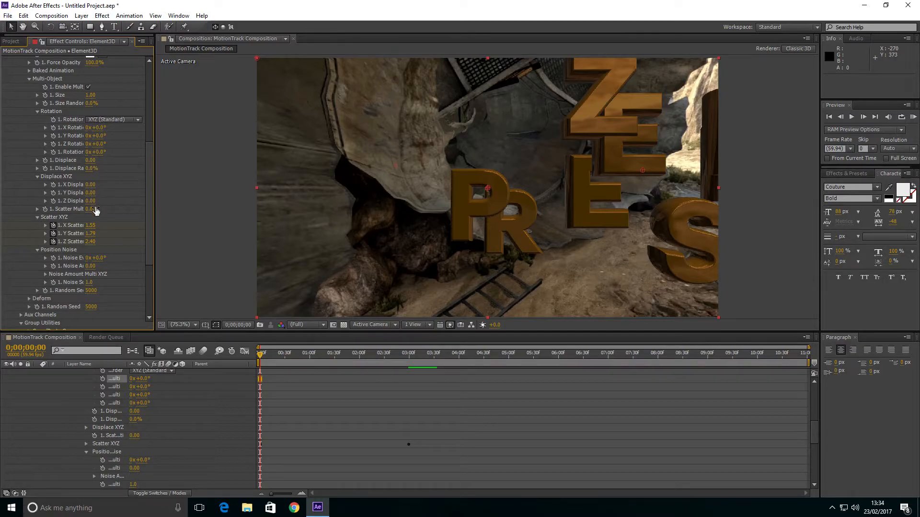
pyautogui.moveTo(92, 213); pyautogui.dragTo(71, 226)
pyautogui.hotkey('ctrl', 'z')
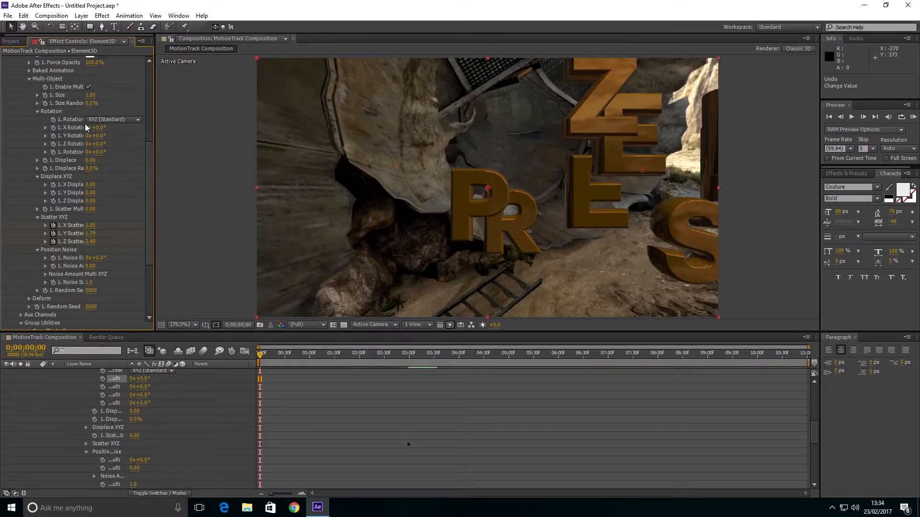
pyautogui.moveTo(103, 143); pyautogui.dragTo(107, 148)
pyautogui.hotkey('ctrl', 'z')
# Keyframe the Multi-Object Rotation property below Z Rotation from 46° at the first frame to 0° at 0;00;03;00
pyautogui.moveTo(98, 152); pyautogui.dragTo(135, 165)
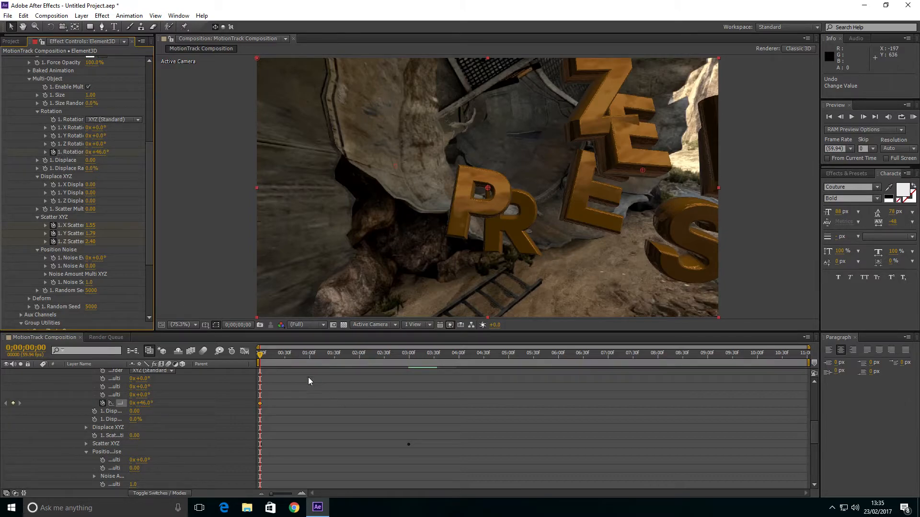
pyautogui.moveTo(301, 358); pyautogui.dragTo(409, 372)
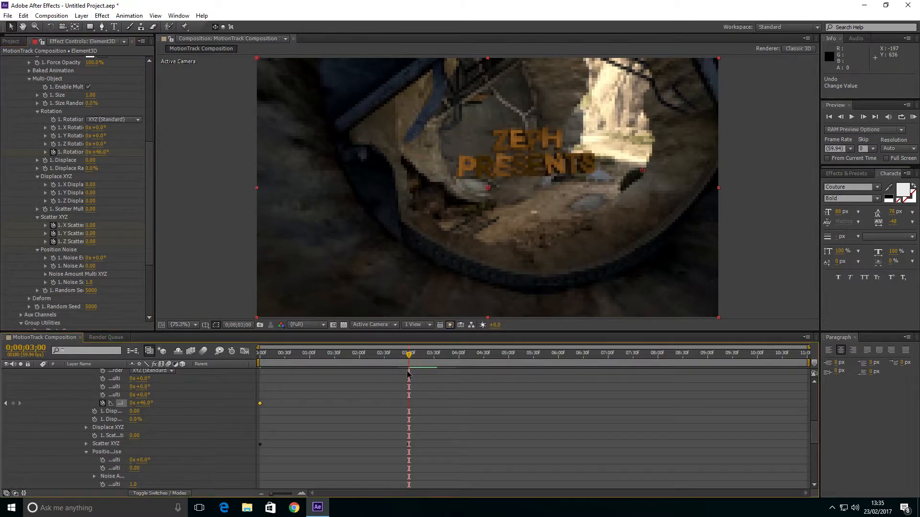
pyautogui.click(101, 153)
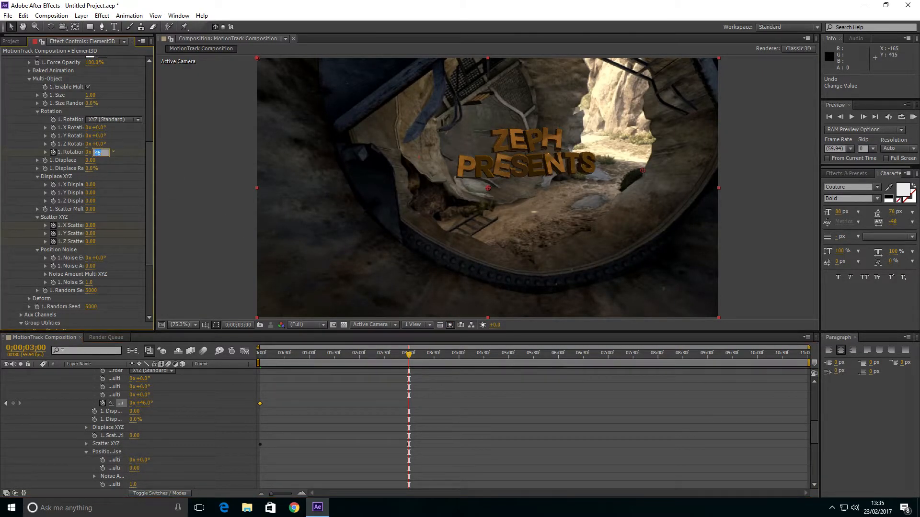
pyautogui.write('0')
pyautogui.press('Return')
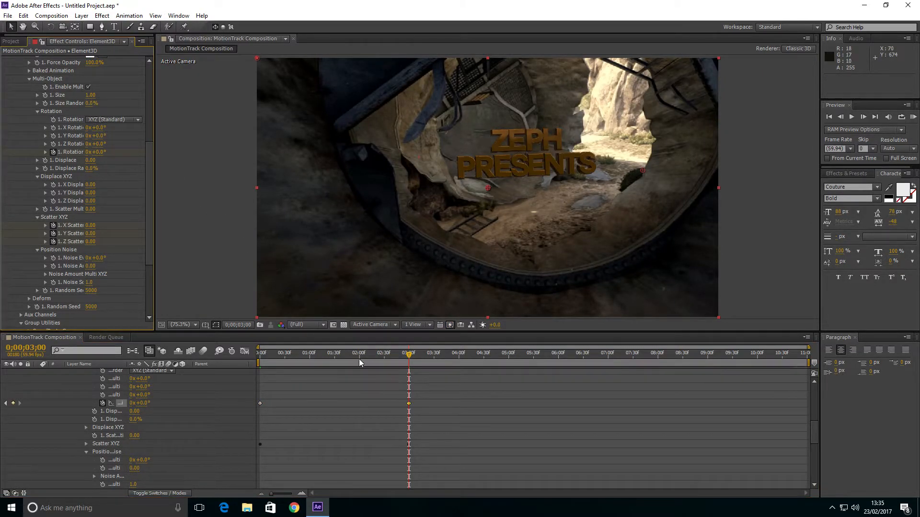
# Preview the combined letter rotation and scatter animation over the opening frames and return to the start
pyautogui.press('Home')
pyautogui.click(913, 117)
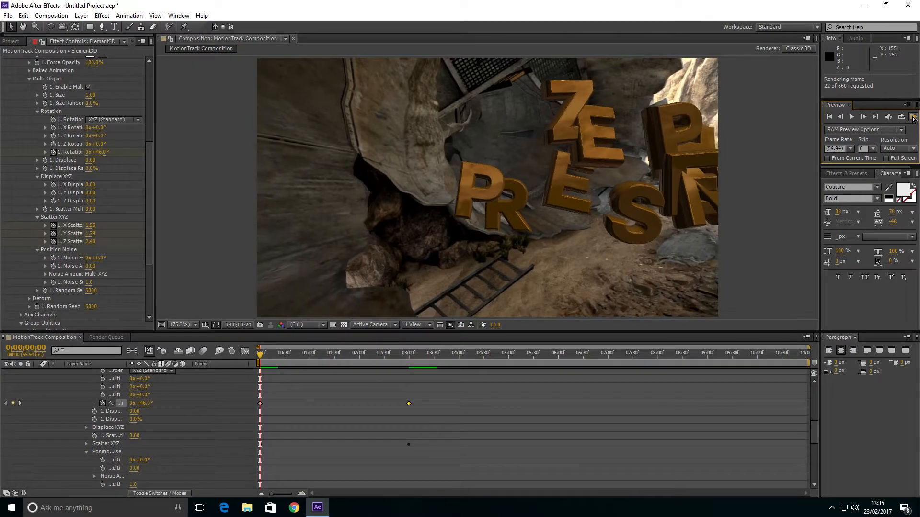
pyautogui.click(703, 186)
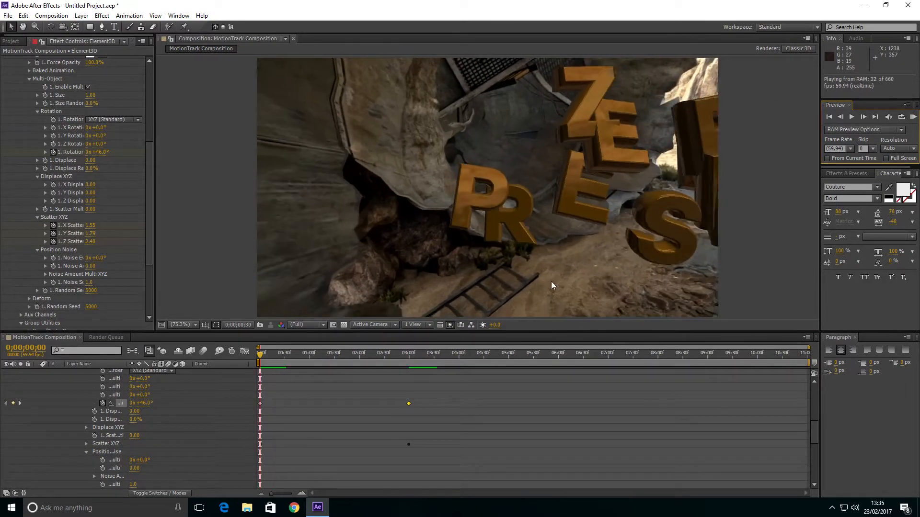
pyautogui.press('space')
pyautogui.moveTo(262, 360); pyautogui.dragTo(281, 361)
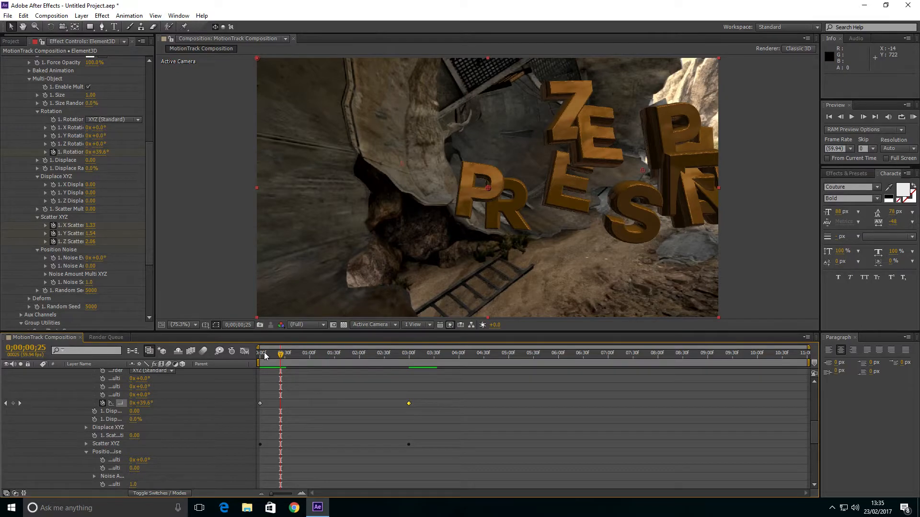
pyautogui.moveTo(264, 355); pyautogui.dragTo(257, 355)
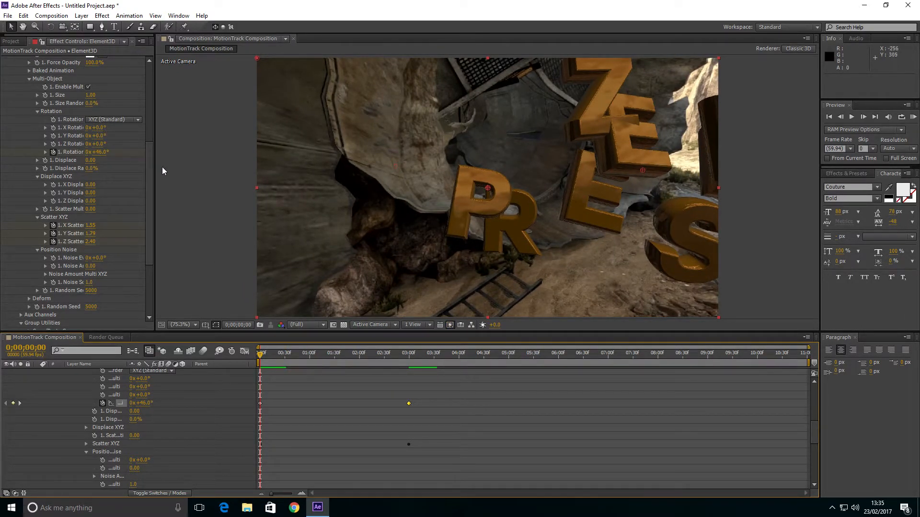
# Set the keyframed letter rotation to -20° at the first frame and to 0° at 0;00;00;51
pyautogui.moveTo(104, 158); pyautogui.dragTo(82, 166)
pyautogui.moveTo(270, 355); pyautogui.dragTo(302, 359)
pyautogui.moveTo(100, 151); pyautogui.dragTo(177, 211)
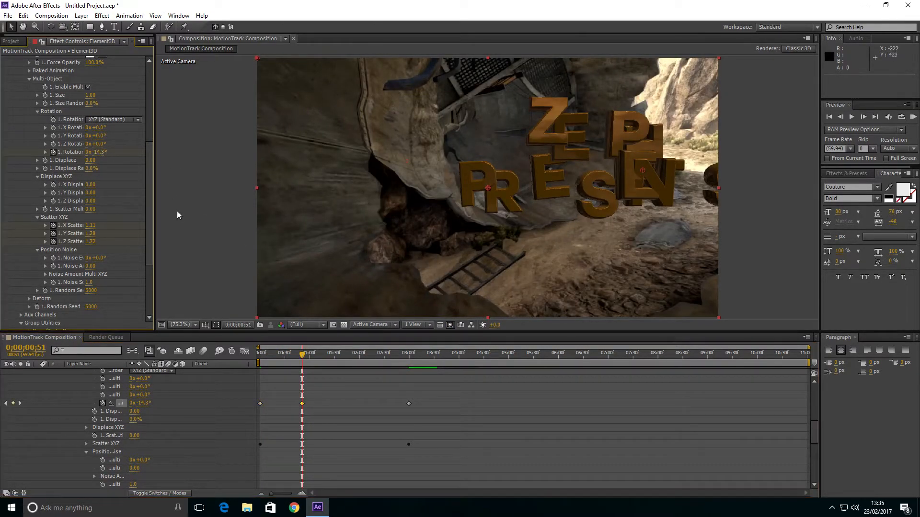
pyautogui.click(97, 152)
pyautogui.write('0')
pyautogui.press('Return')
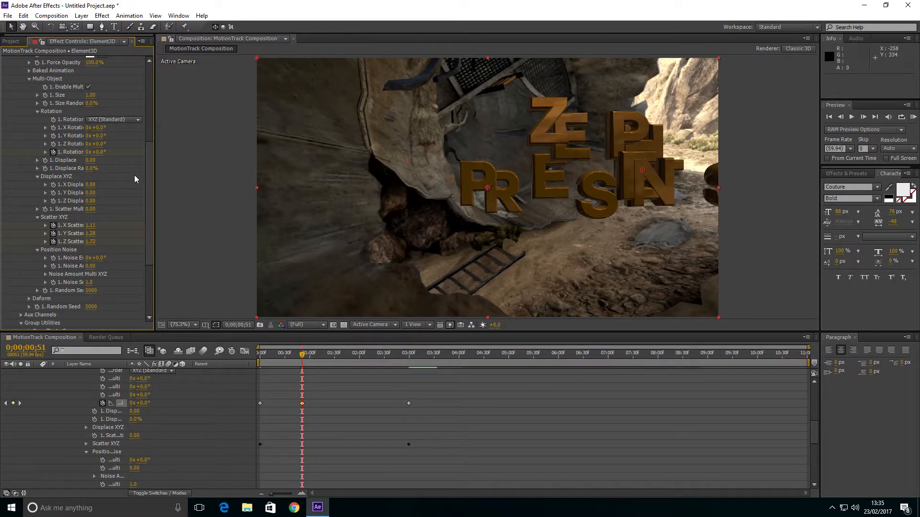
# Delete the rotation keyframe at 0;00;00;51 and set the first frame's rotation to 0°
pyautogui.click(282, 358)
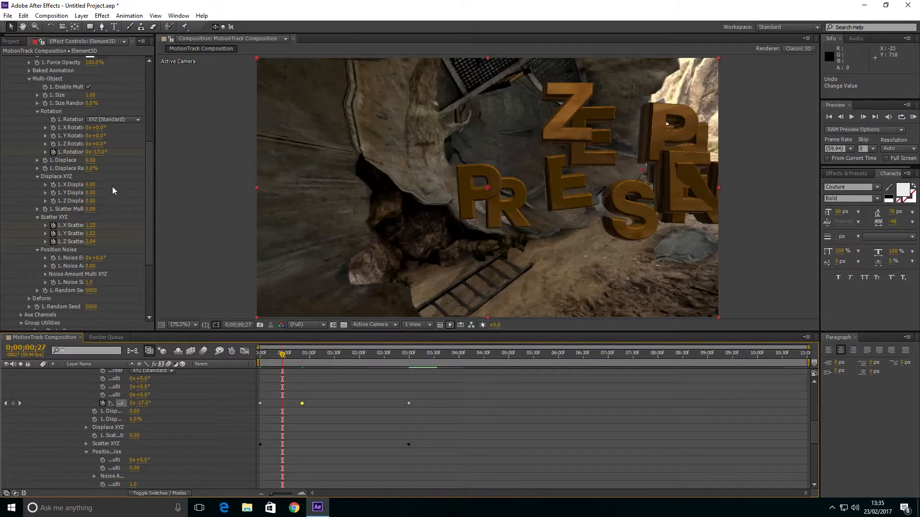
pyautogui.click(99, 153)
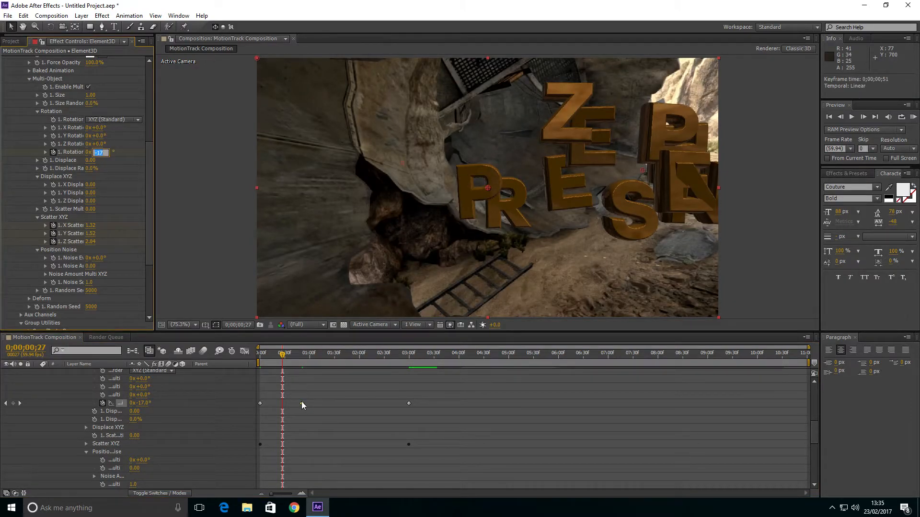
pyautogui.click(301, 403)
pyautogui.press('Delete')
pyautogui.moveTo(265, 357); pyautogui.dragTo(253, 360)
pyautogui.click(104, 152)
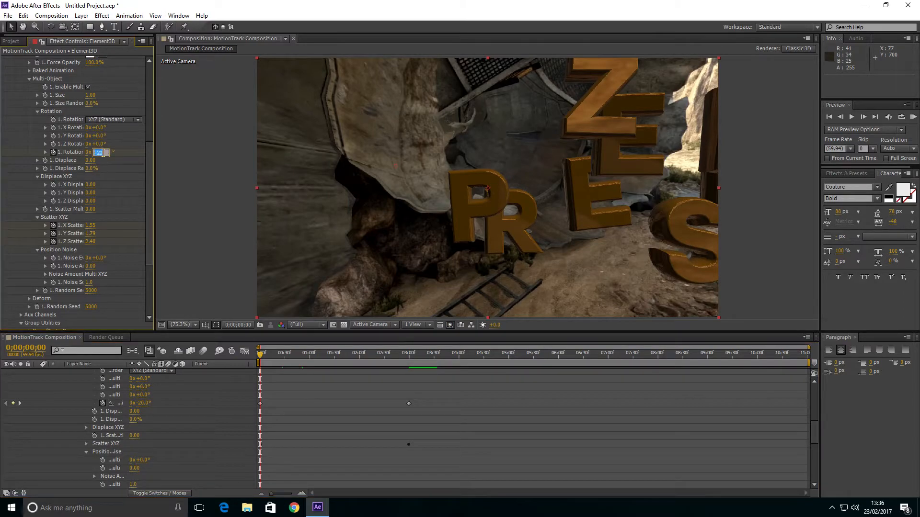
pyautogui.write('0')
pyautogui.press('Return')
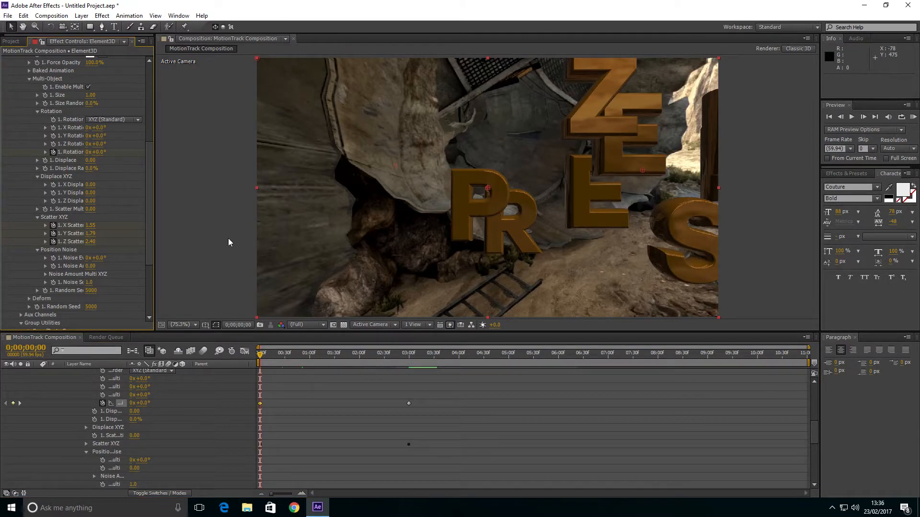
# At the first frame, set Y Scatter to 2.84 and Z Scatter to 3.38
pyautogui.moveTo(297, 354); pyautogui.dragTo(319, 357)
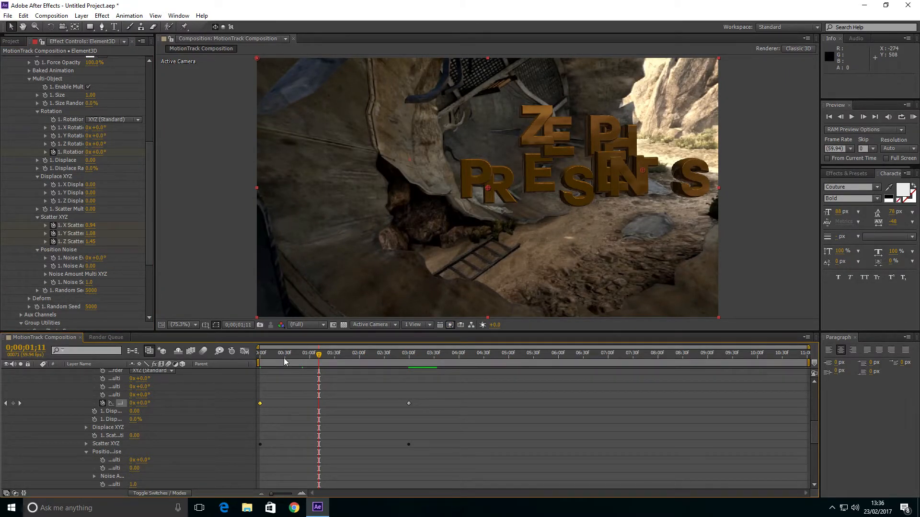
pyautogui.press('Home')
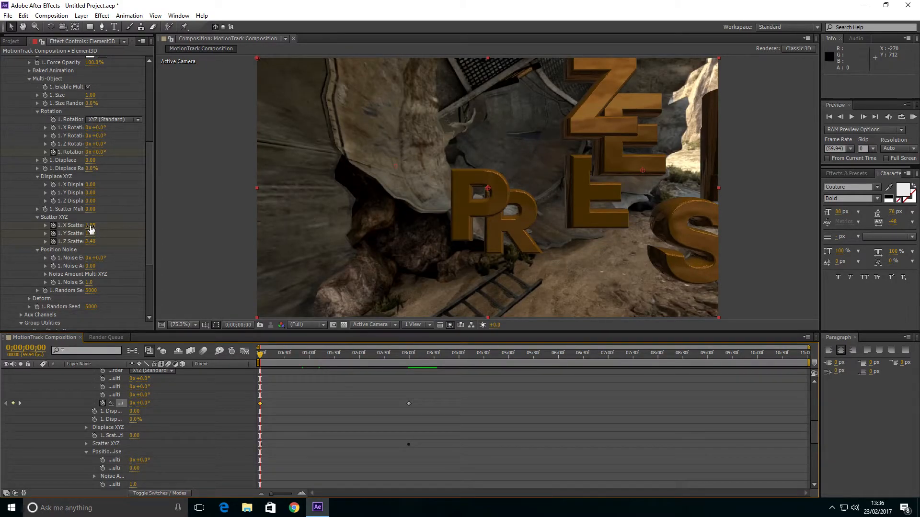
pyautogui.moveTo(91, 229)
pyautogui.mouseDown()
pyautogui.moveTo(100, 242)
pyautogui.moveTo(90, 236)
pyautogui.mouseUp()
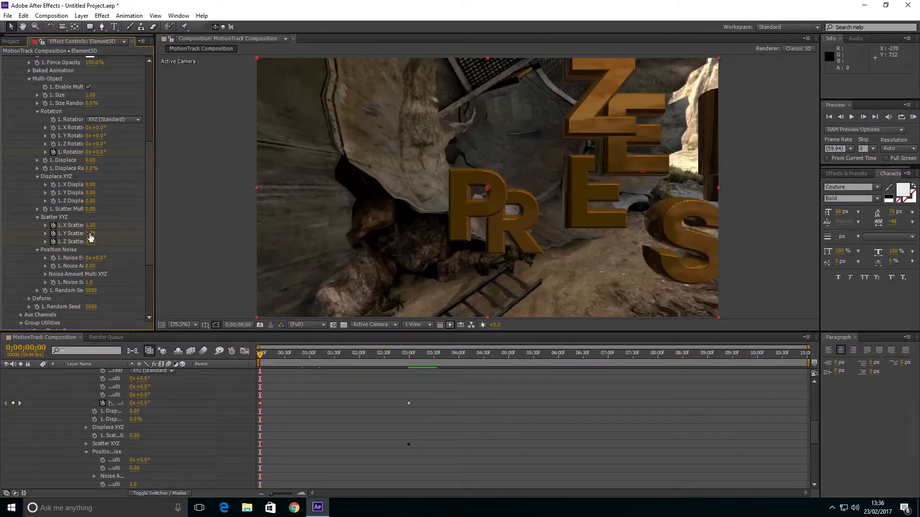
pyautogui.moveTo(90, 236); pyautogui.dragTo(301, 357)
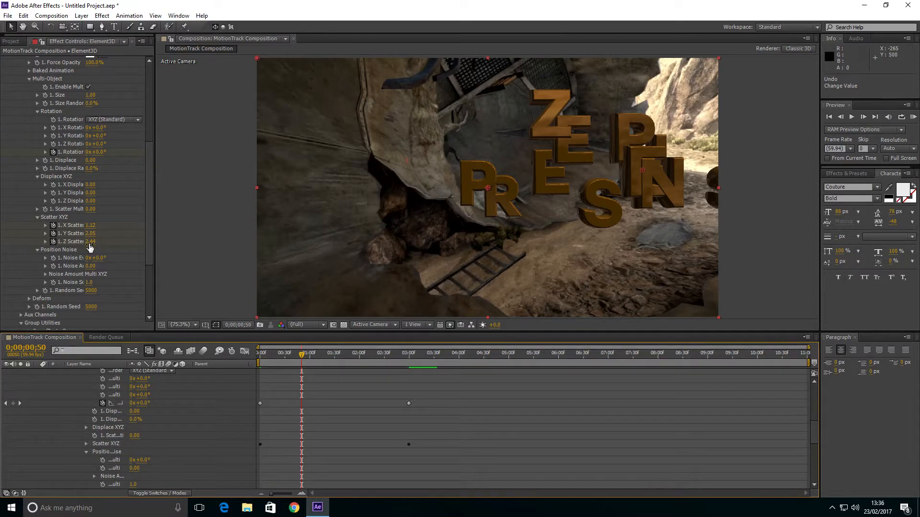
# Keyframe the scatter at 0;00;00;50 to X -1.45, Y 2.18 and Z 3.10, and preview the animation from the start
pyautogui.moveTo(89, 237); pyautogui.dragTo(156, 245)
pyautogui.moveTo(91, 225)
pyautogui.mouseDown()
pyautogui.moveTo(334, 257)
pyautogui.moveTo(252, 272)
pyautogui.mouseUp()
pyautogui.moveTo(165, 307); pyautogui.dragTo(90, 346)
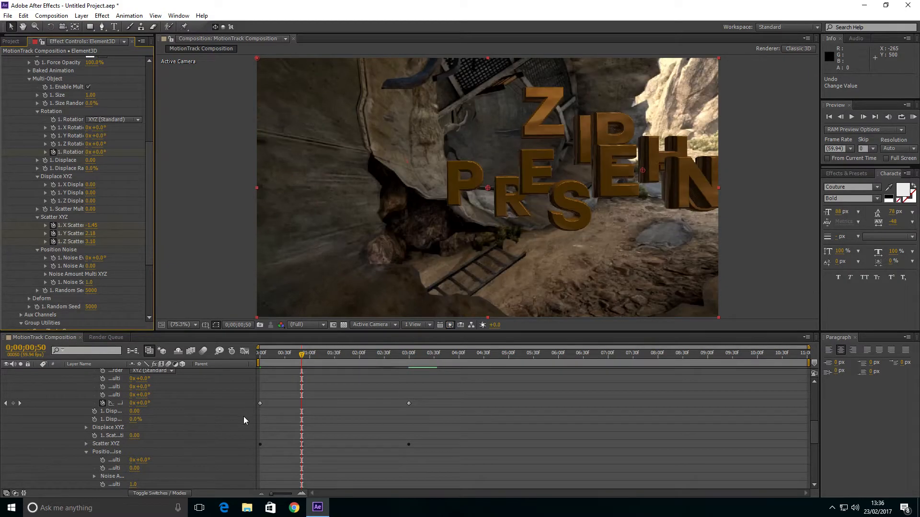
pyautogui.moveTo(272, 353); pyautogui.dragTo(247, 376)
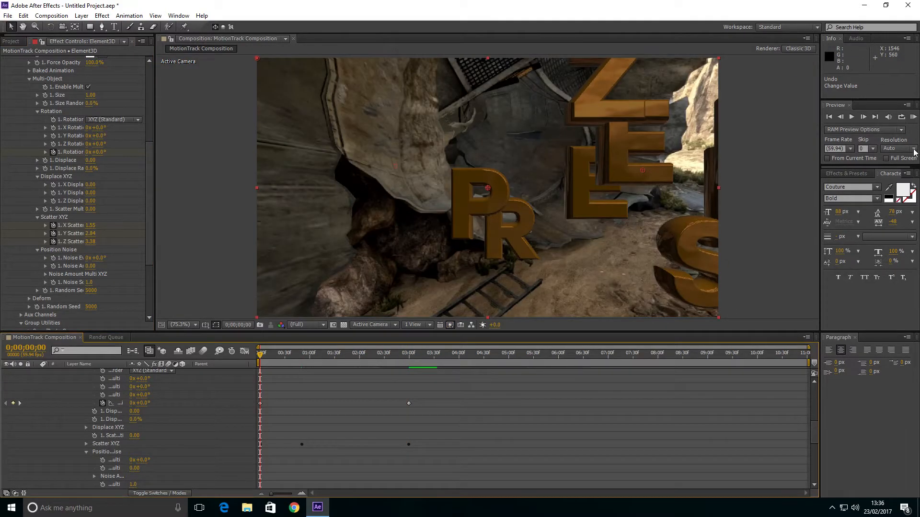
pyautogui.click(913, 117)
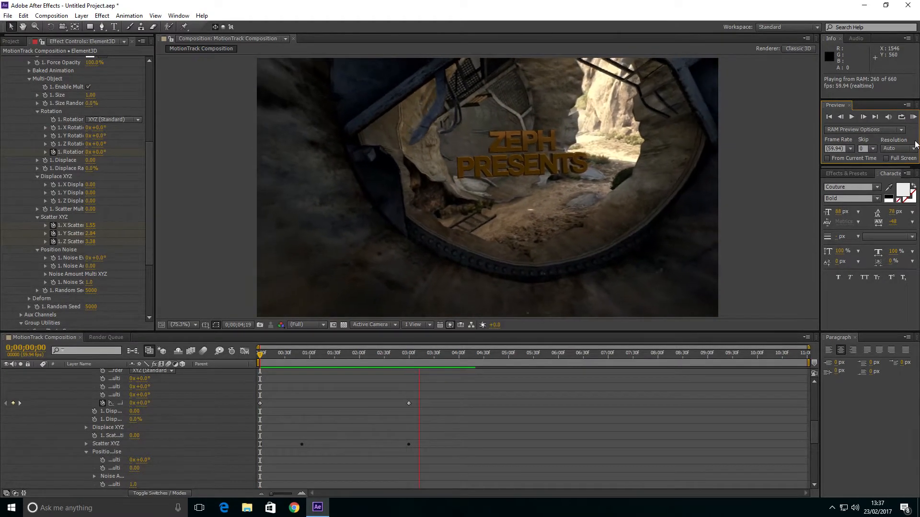
# Stop the preview and delete the X, Y and Z Scatter keyframes at 0;00;00;50
pyautogui.press('space')
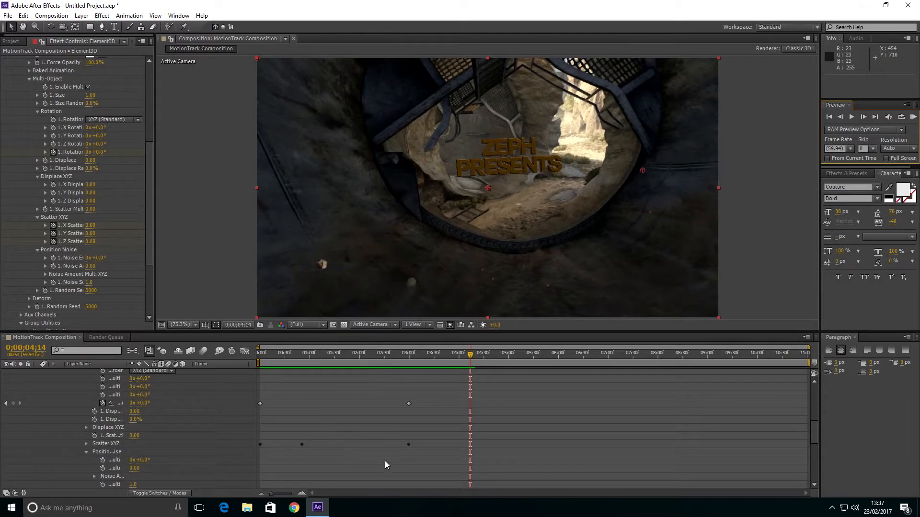
pyautogui.click(301, 445)
pyautogui.click(86, 444)
pyautogui.click(301, 460)
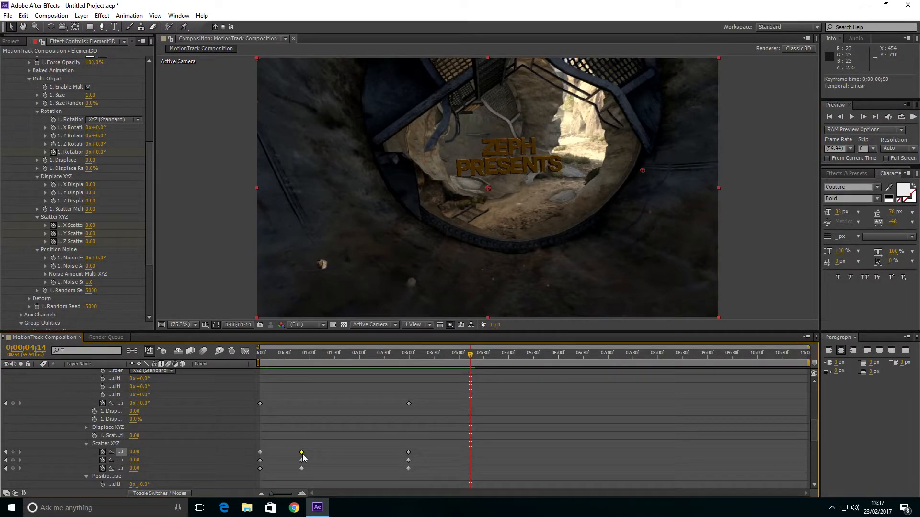
pyautogui.keyDown('shift'); pyautogui.click(301, 468); pyautogui.keyUp('shift')
pyautogui.press('Delete')
# At the first frame, set the X, Y and Z Scatter values of the title to 0
pyautogui.click(259, 452)
pyautogui.click(259, 460)
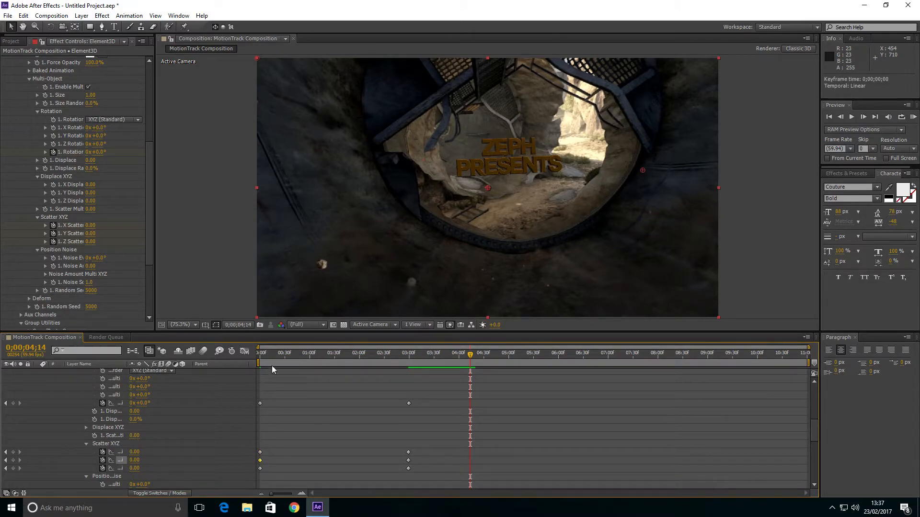
pyautogui.press('Home')
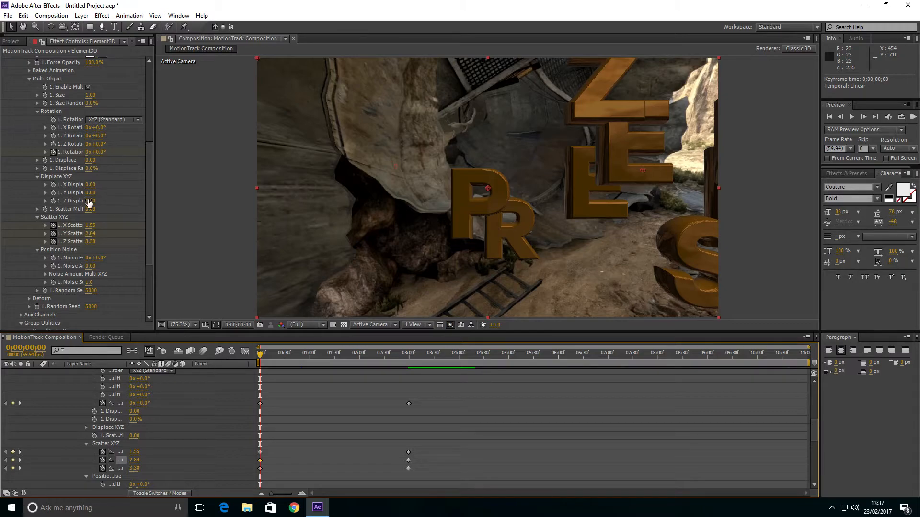
pyautogui.click(90, 225)
pyautogui.write('0')
pyautogui.press('Return')
pyautogui.click(90, 233)
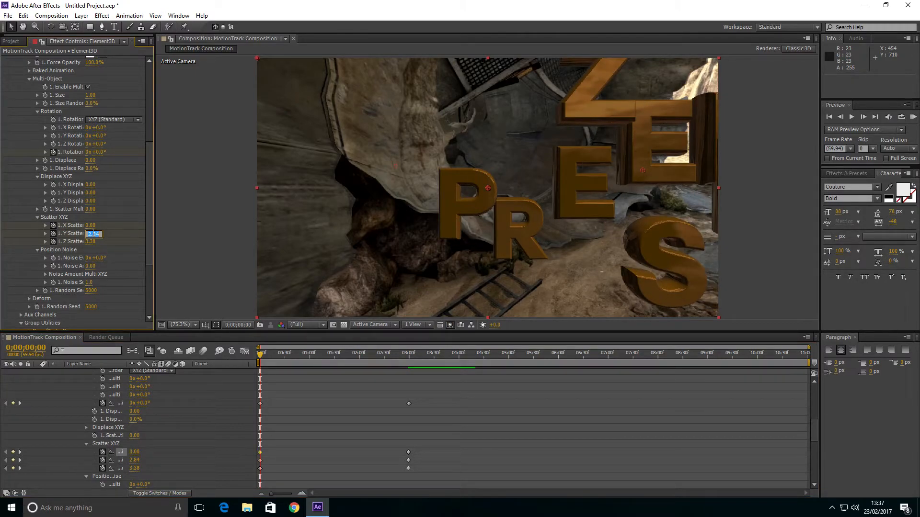
pyautogui.press('Return')
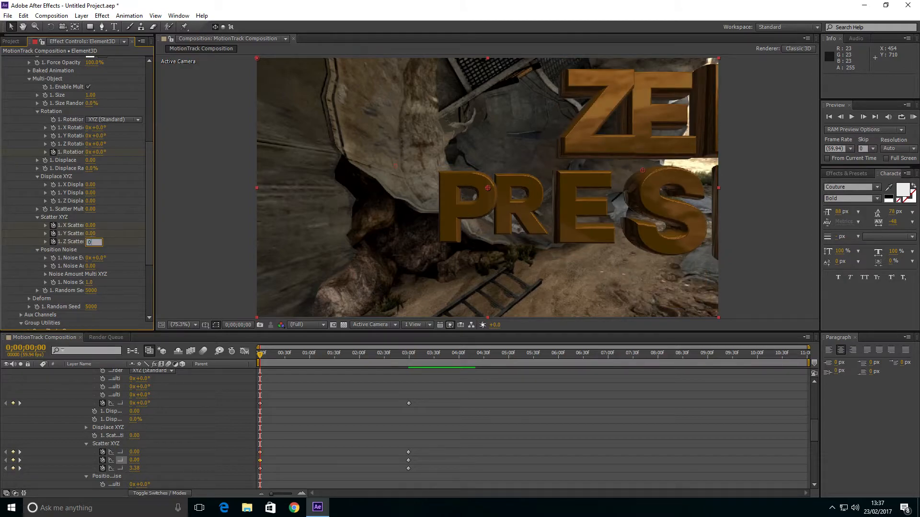
pyautogui.press('Return')
# Raise the first frame's Z Scatter to about 6.3, scrubbing through the opening frames to check the letter spread
pyautogui.moveTo(92, 244); pyautogui.dragTo(185, 260)
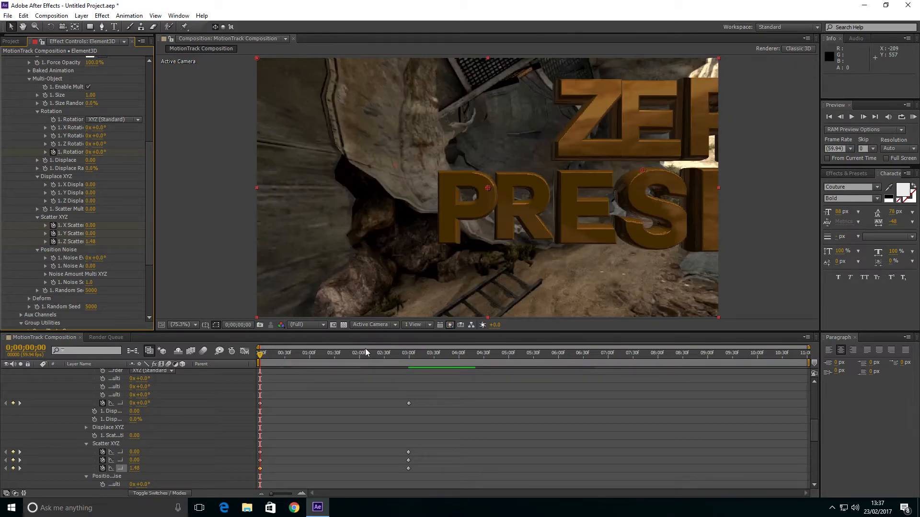
pyautogui.moveTo(277, 355); pyautogui.dragTo(313, 358)
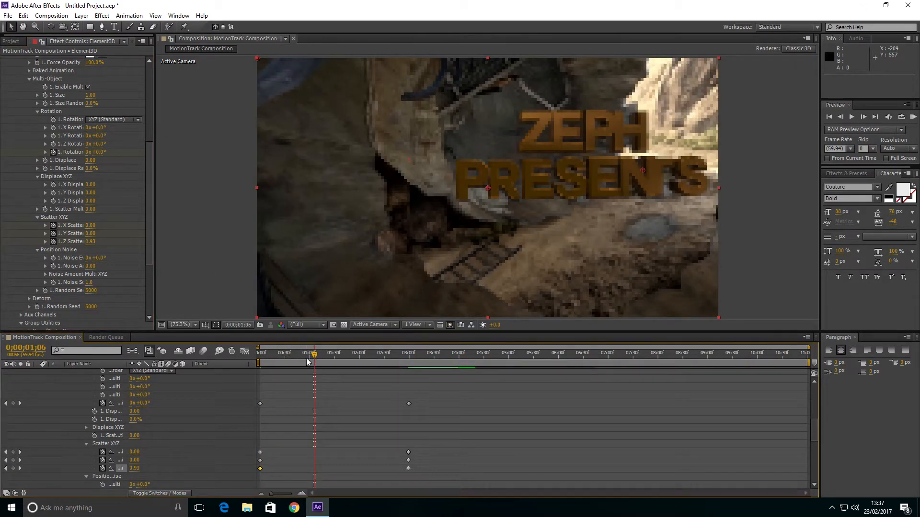
pyautogui.moveTo(272, 360); pyautogui.dragTo(250, 362)
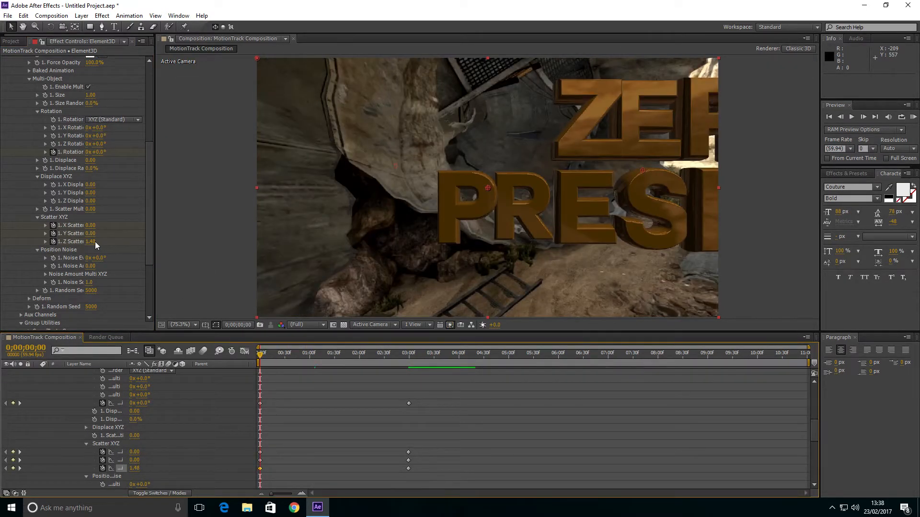
pyautogui.moveTo(98, 242); pyautogui.dragTo(304, 250)
pyautogui.moveTo(273, 356)
pyautogui.mouseDown()
pyautogui.moveTo(327, 362)
pyautogui.moveTo(266, 362)
pyautogui.mouseUp()
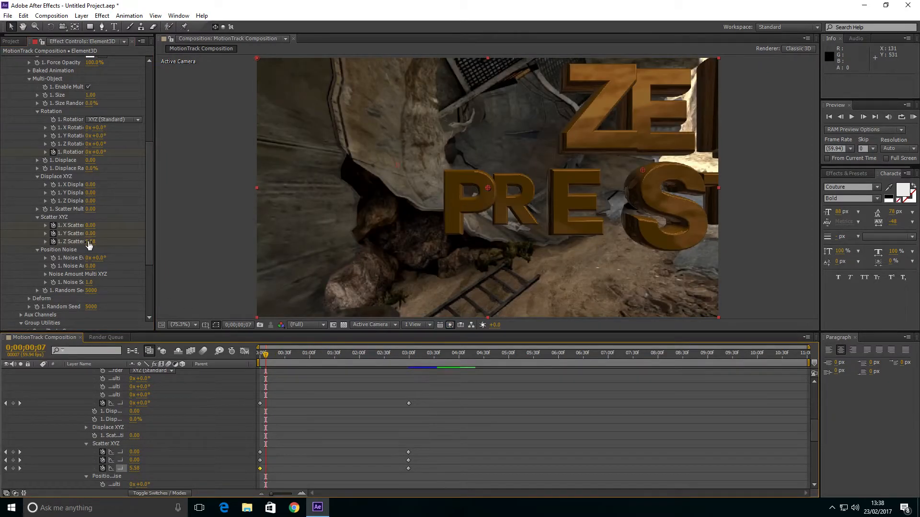
pyautogui.moveTo(261, 352); pyautogui.dragTo(248, 352)
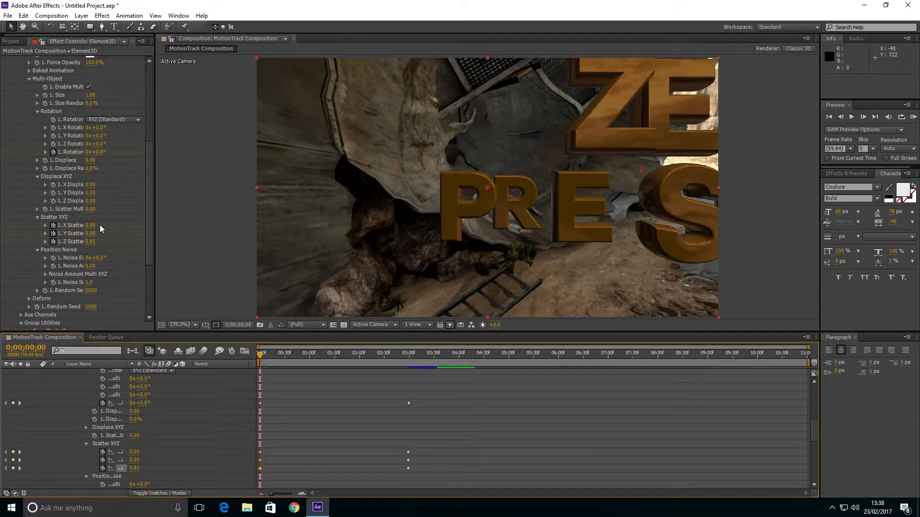
pyautogui.moveTo(90, 245); pyautogui.dragTo(213, 261)
pyautogui.moveTo(267, 358); pyautogui.dragTo(249, 364)
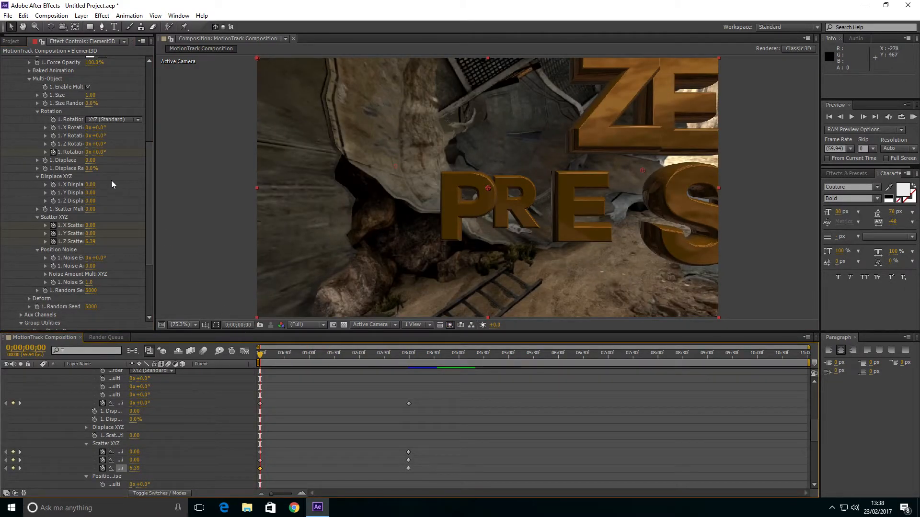
# Set the multi-object letter rotation to 70° at the first frame, preview the animation and return to the start
pyautogui.moveTo(98, 153); pyautogui.dragTo(123, 155)
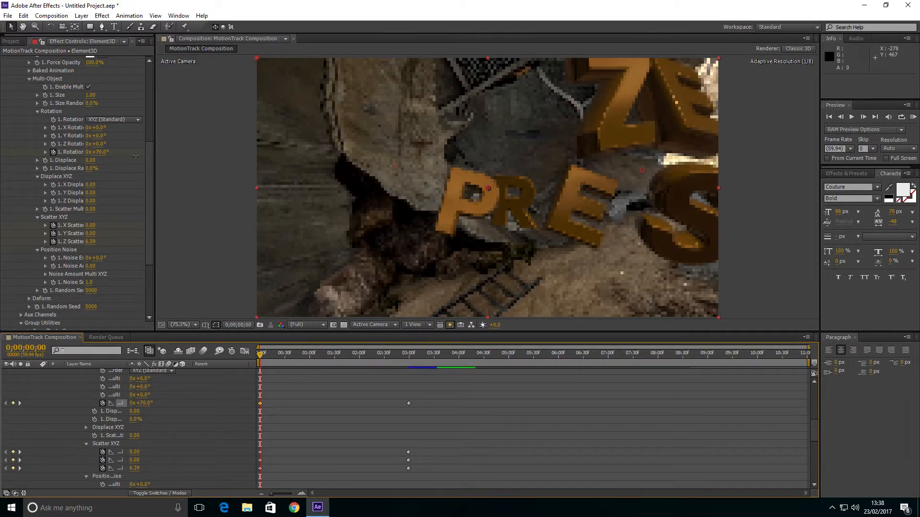
pyautogui.moveTo(268, 354)
pyautogui.mouseDown()
pyautogui.moveTo(403, 358)
pyautogui.moveTo(260, 361)
pyautogui.mouseUp()
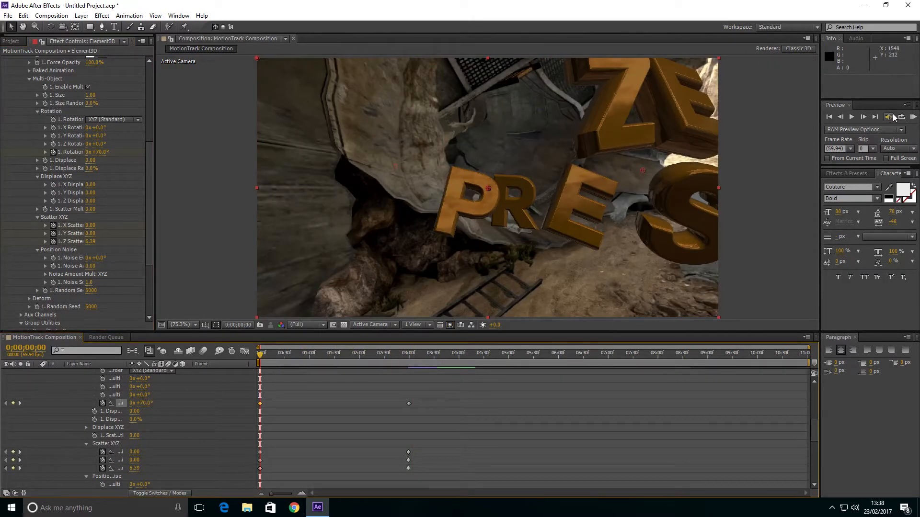
pyautogui.click(912, 117)
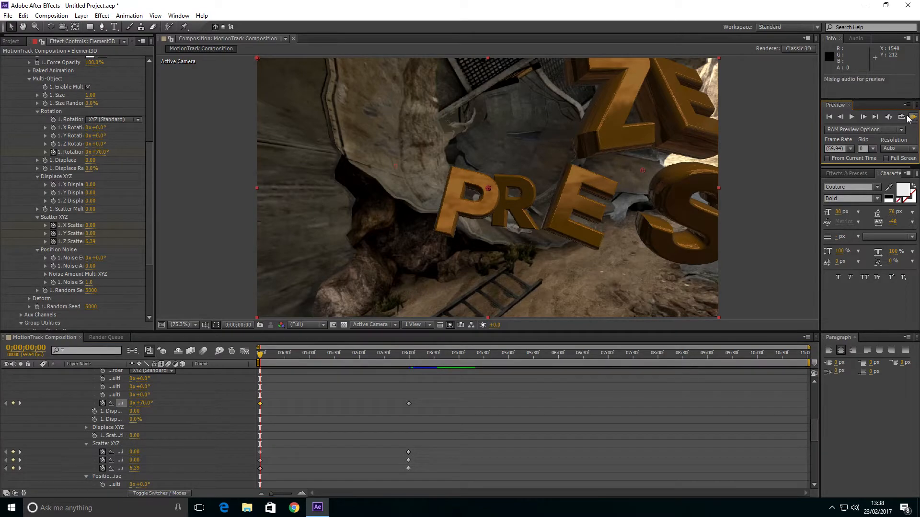
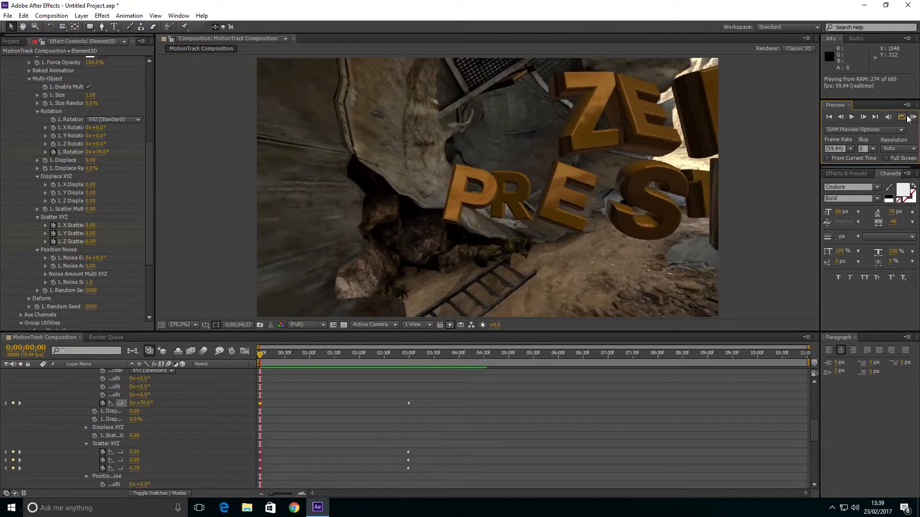
pyautogui.press('space')
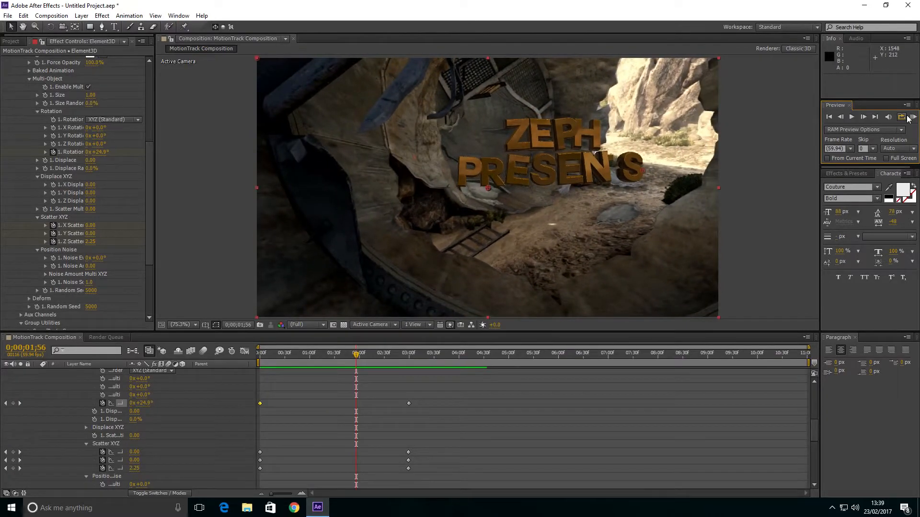
pyautogui.moveTo(265, 357); pyautogui.dragTo(214, 347)
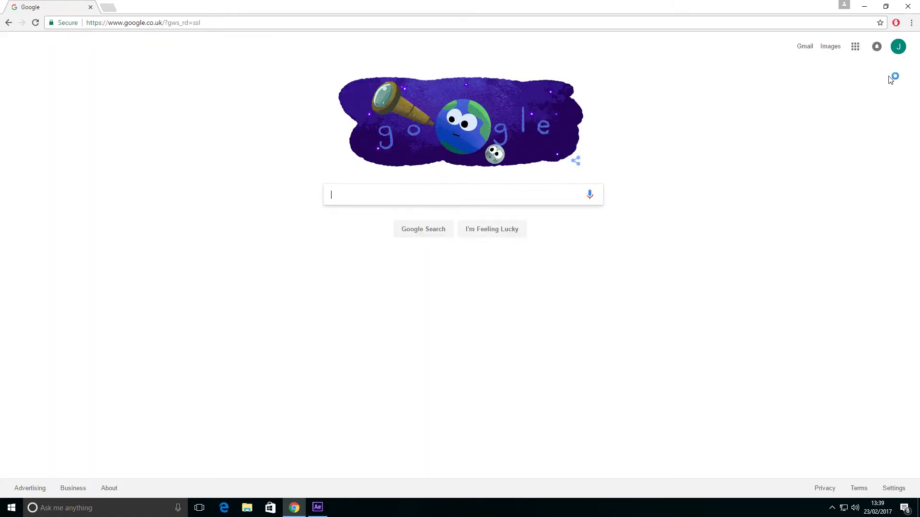
# Switch to Chrome, search Google Images for "Faze Logo" and open the plain red logo from Logonoid as a full image
pyautogui.click(824, 47)
pyautogui.write('Faze Lo')
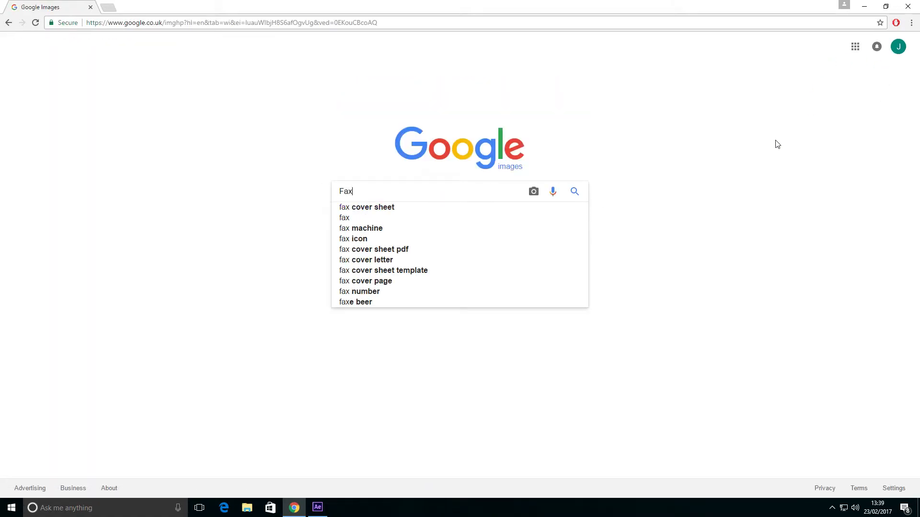
pyautogui.write('go')
pyautogui.press('Return')
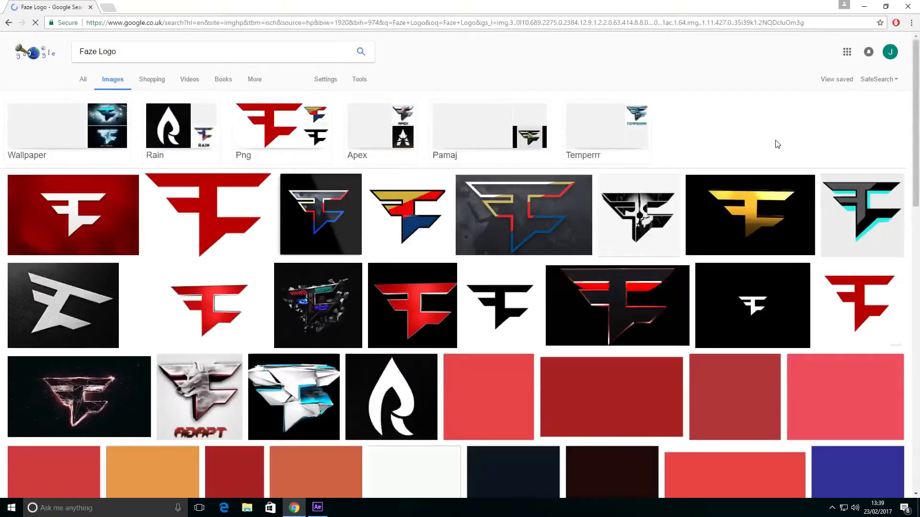
pyautogui.click(257, 211)
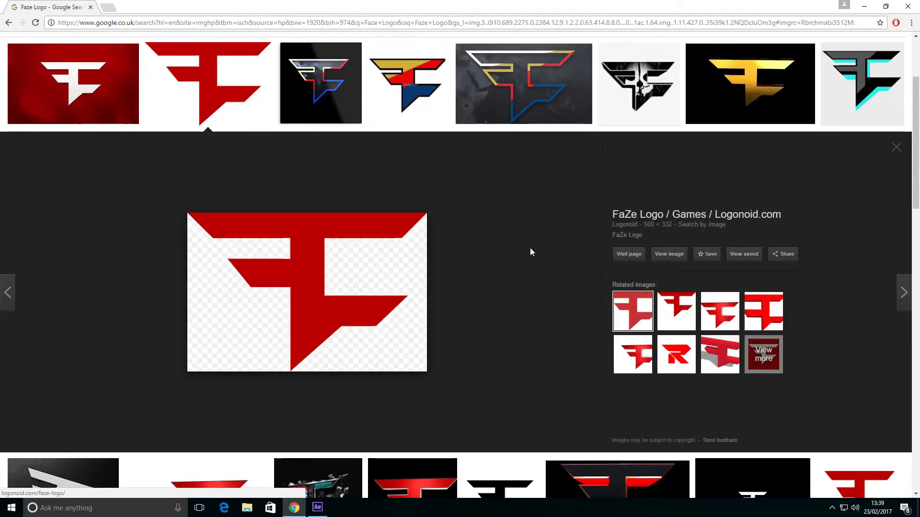
pyautogui.click(668, 253)
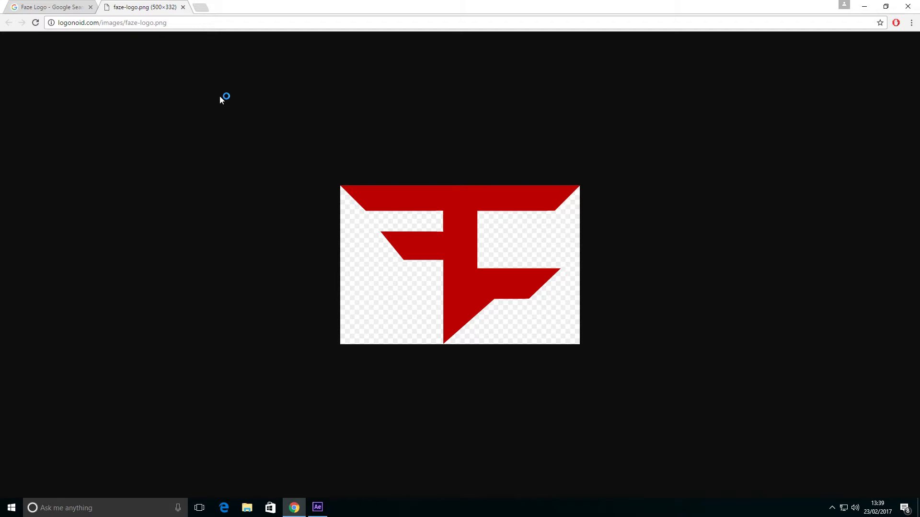
# Start saving the logo image and create a folder named Logs inside the Desktop's Editing folder
pyautogui.rightClick(457, 251)
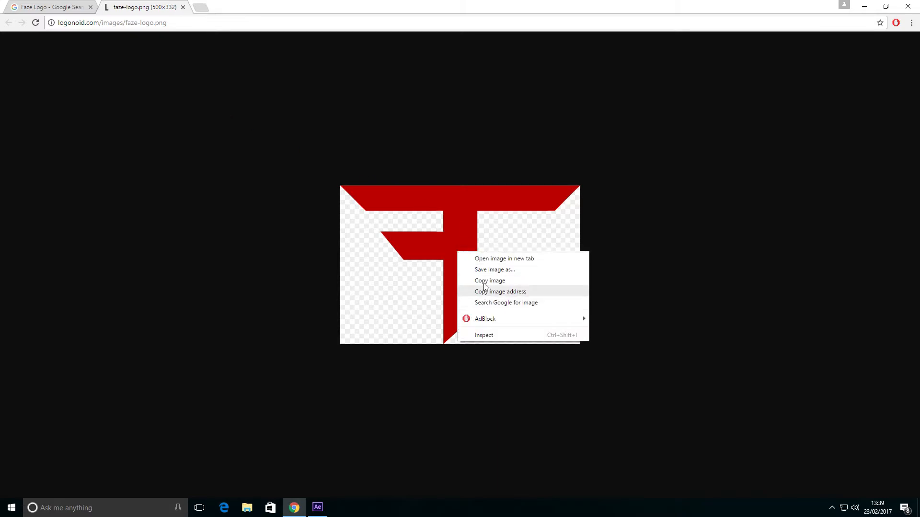
pyautogui.click(485, 269)
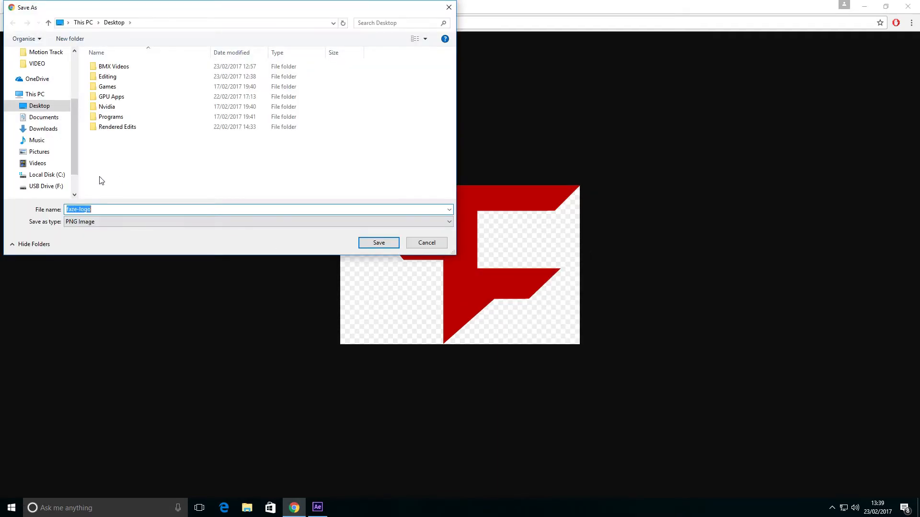
pyautogui.doubleClick(139, 78)
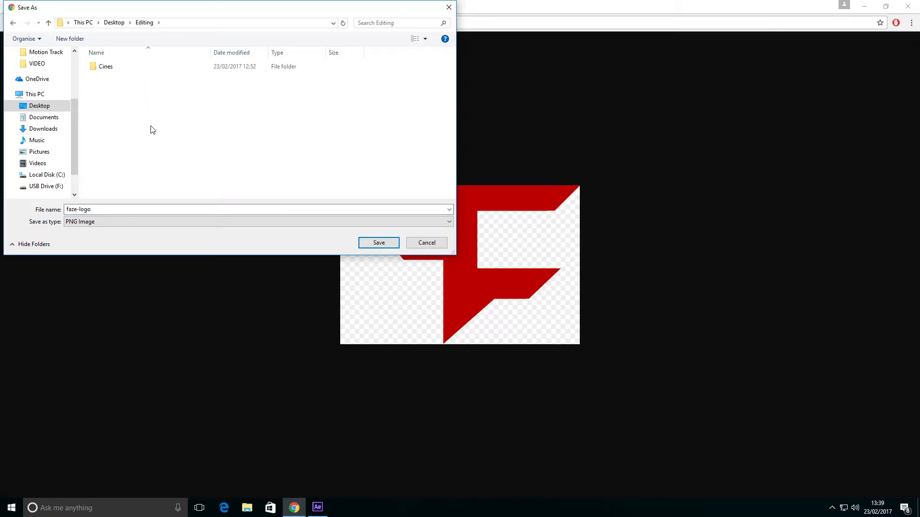
pyautogui.rightClick(149, 123)
pyautogui.moveTo(189, 225)
pyautogui.click(277, 225)
pyautogui.write('Log')
pyautogui.press('Return')
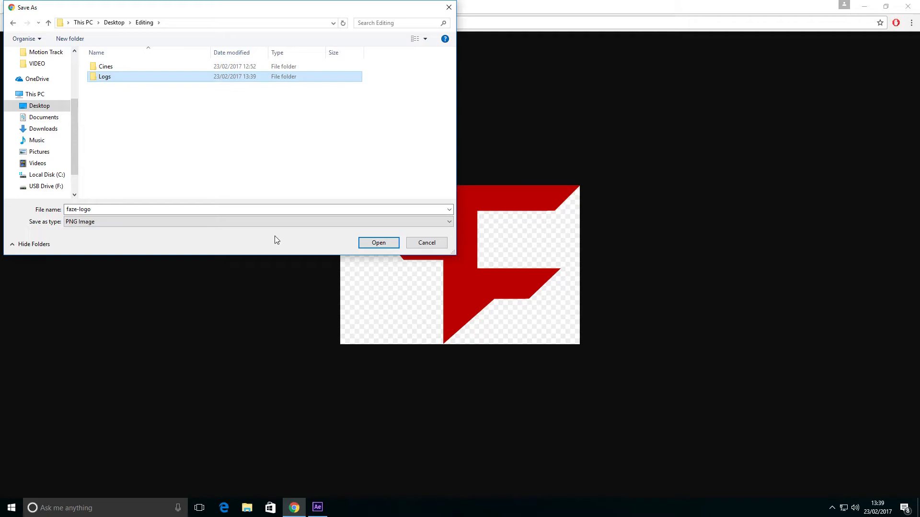
# Rename the Logs folder to Logos and open it as the save location
pyautogui.rightClick(283, 83)
pyautogui.click(315, 297)
pyautogui.write('Logos')
pyautogui.press('Return')
pyautogui.press('Return')
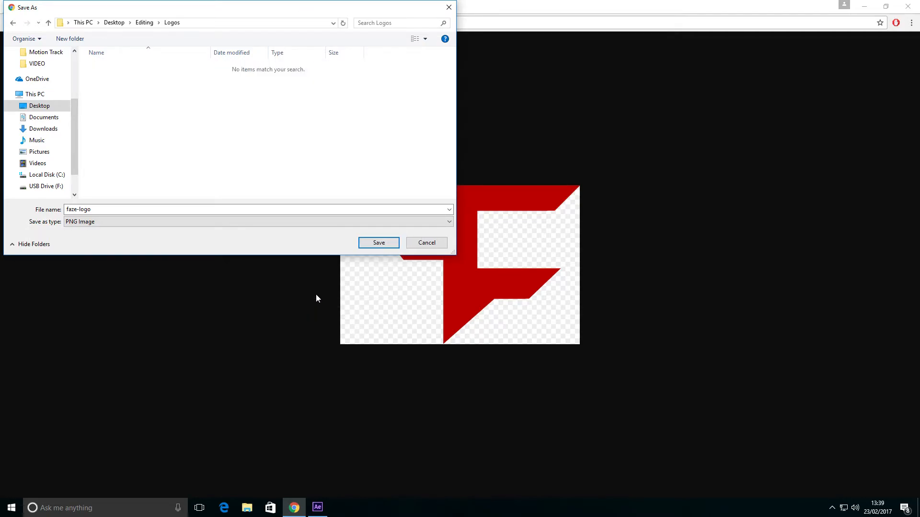
# Create a Faze folder inside Logos and save the image there as the PNG faze-logo
pyautogui.rightClick(353, 144)
pyautogui.moveTo(408, 242)
pyautogui.click(463, 239)
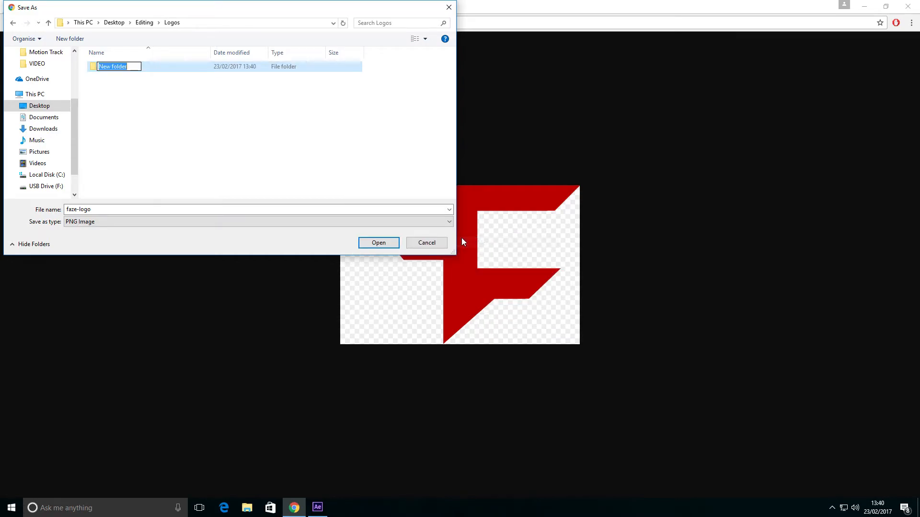
pyautogui.write('Faze')
pyautogui.press('Return')
pyautogui.press('Return')
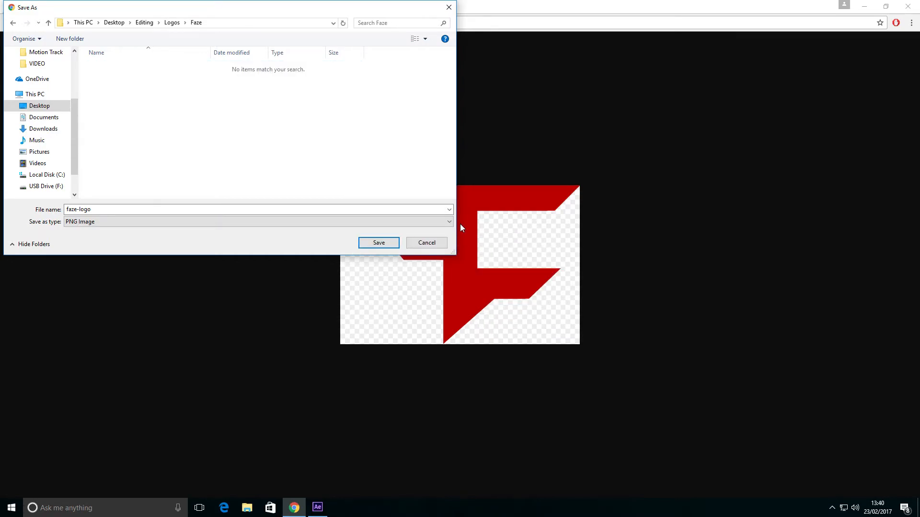
pyautogui.click(379, 243)
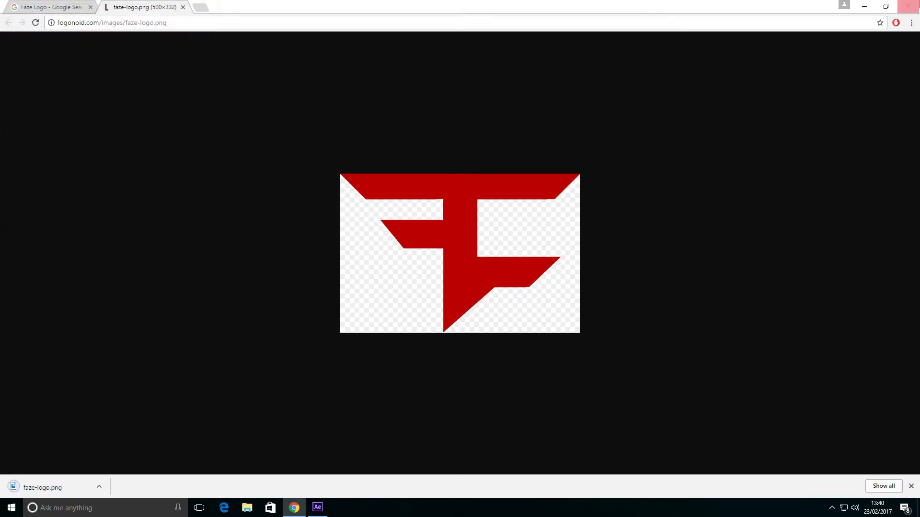
# Switch back to After Effects, collapse the expanded Element3D layer in the timeline and deselect all layers
pyautogui.hotkey('alt', 'Tab')
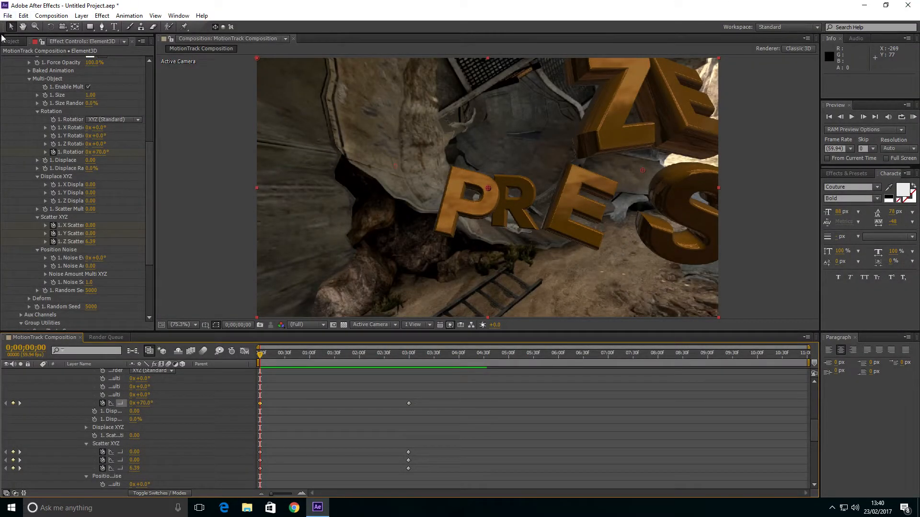
pyautogui.scroll(10, 59, 403)
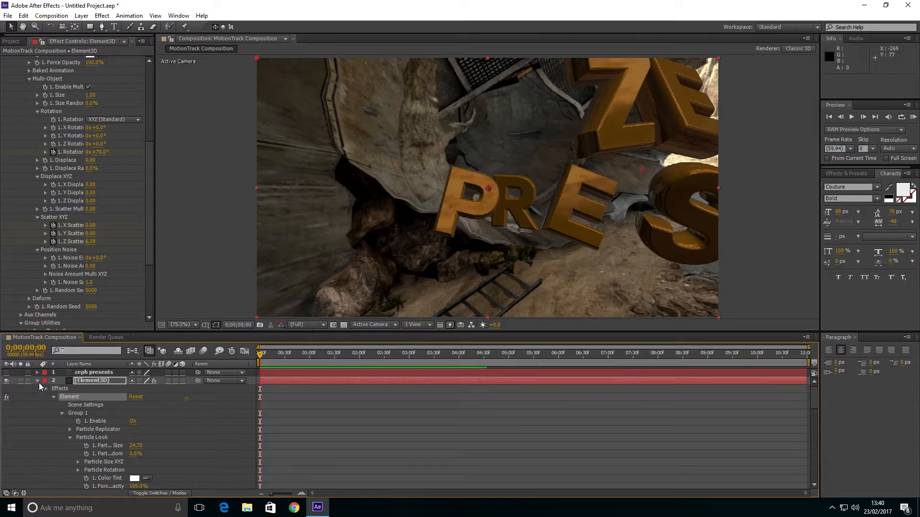
pyautogui.click(39, 382)
pyautogui.click(36, 413)
pyautogui.click(101, 433)
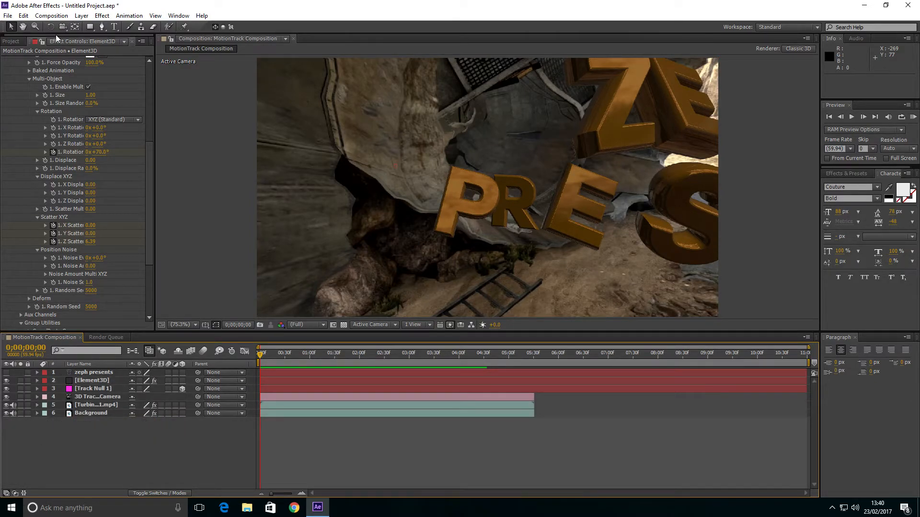
# Start importing a footage file and browse to the Editing folder on the Desktop
pyautogui.click(48, 16)
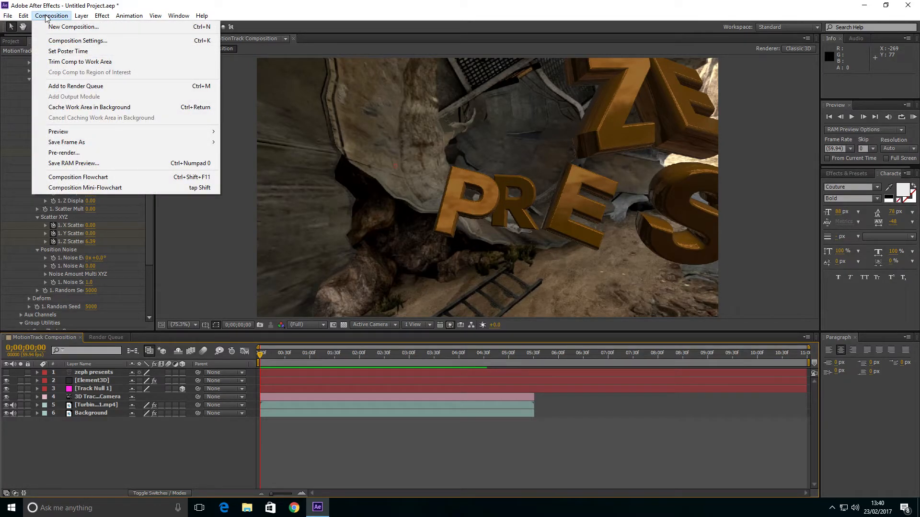
pyautogui.moveTo(8, 16)
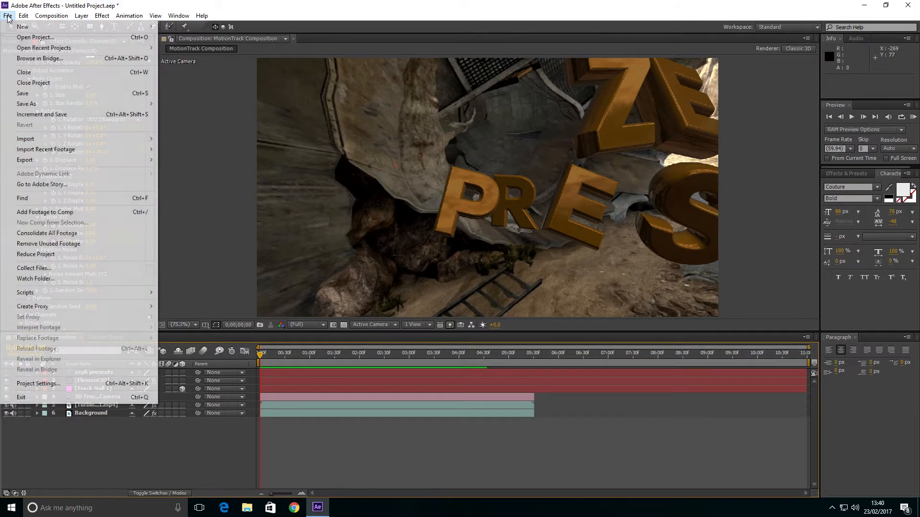
pyautogui.moveTo(26, 143)
pyautogui.click(173, 141)
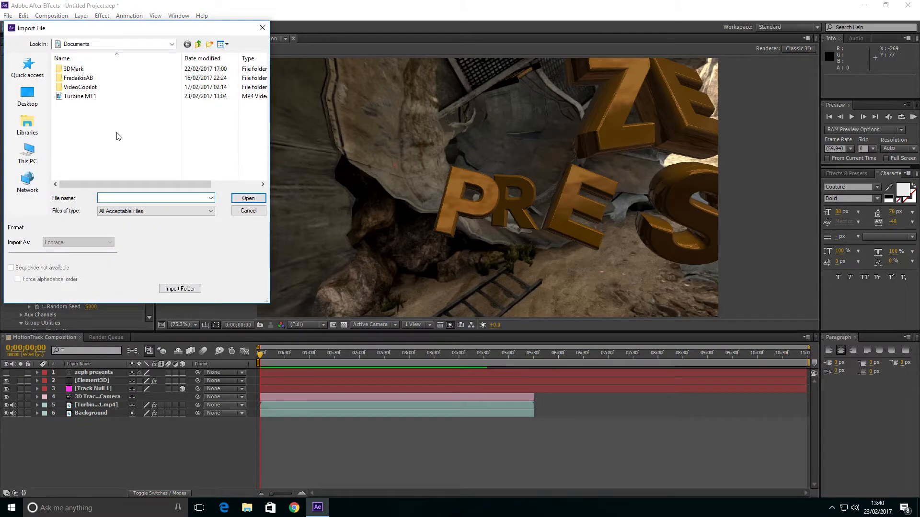
pyautogui.click(31, 132)
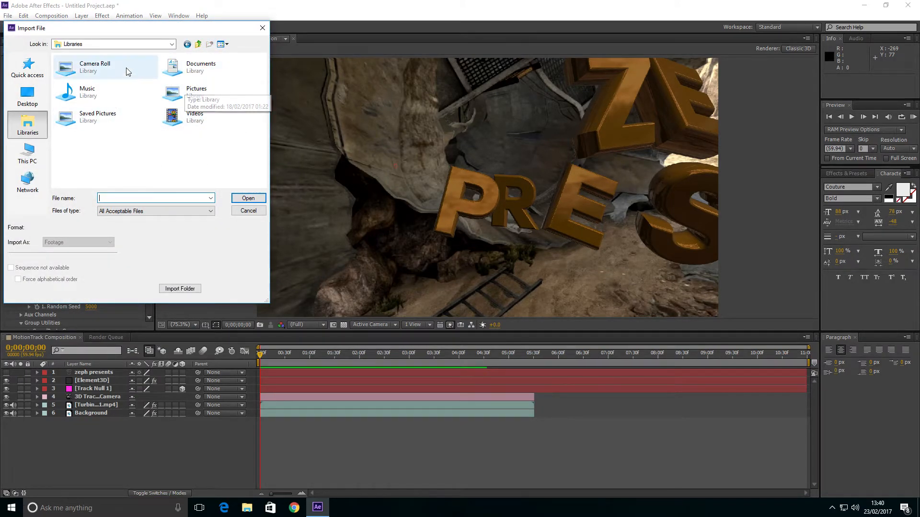
pyautogui.click(34, 99)
pyautogui.scroll(-5, 119, 139)
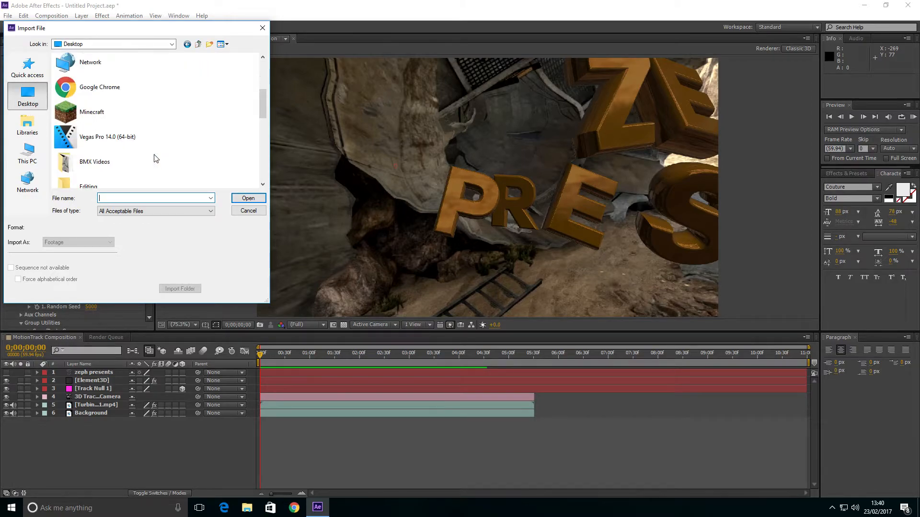
pyautogui.doubleClick(116, 125)
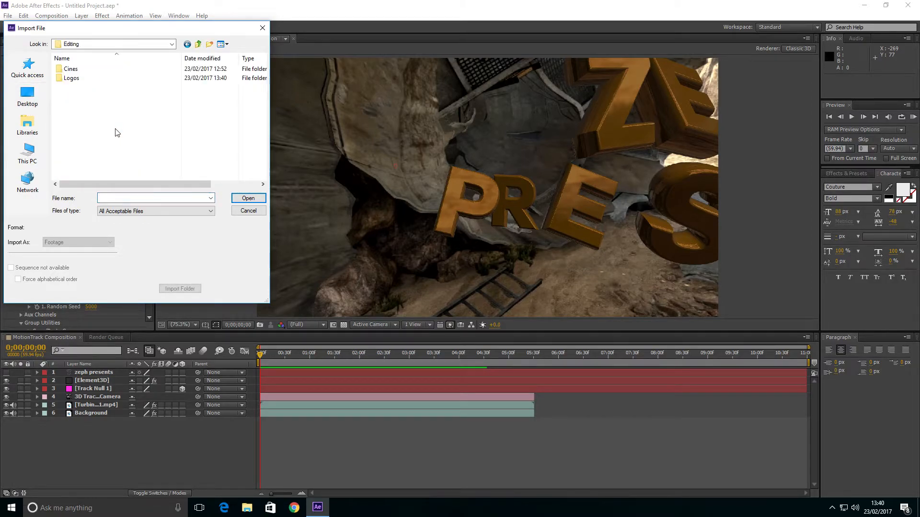
# Import faze-logo.png from the Faze folder inside Logos and add it as the top layer of MotionTrack Composition
pyautogui.doubleClick(102, 77)
pyautogui.doubleClick(102, 75)
pyautogui.click(78, 90)
pyautogui.click(248, 198)
pyautogui.moveTo(37, 127); pyautogui.dragTo(117, 369)
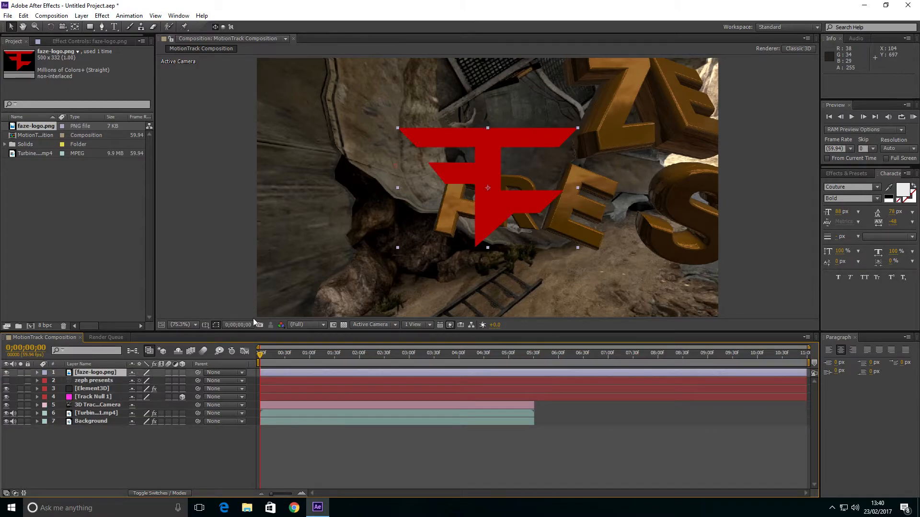
# Trace the FaZe logo's outline corner by corner with the Pen tool, making a closed 15-point mask on the faze-logo.png layer
pyautogui.scroll(2, 422, 204)
pyautogui.scroll(-1, 422, 204)
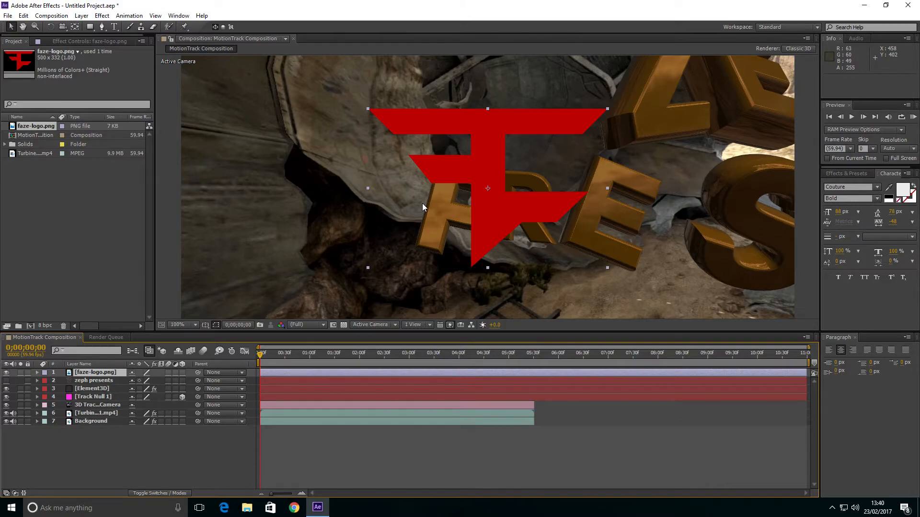
pyautogui.click(101, 26)
pyautogui.scroll(1, 385, 157)
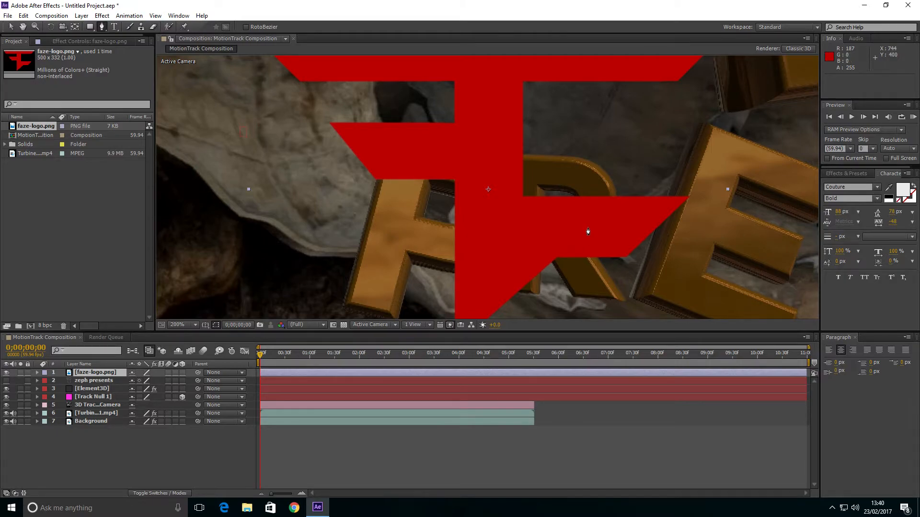
pyautogui.scroll(-1, 418, 204)
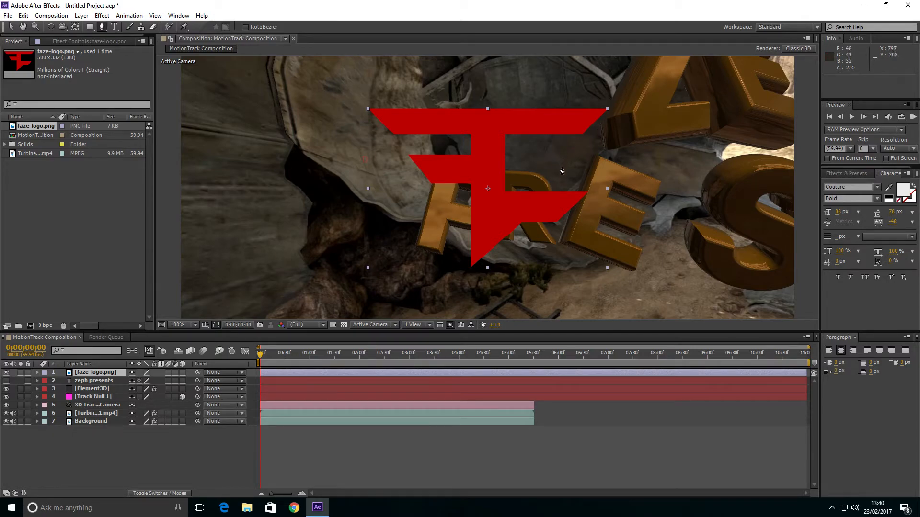
pyautogui.click(369, 109)
pyautogui.click(607, 111)
pyautogui.click(583, 134)
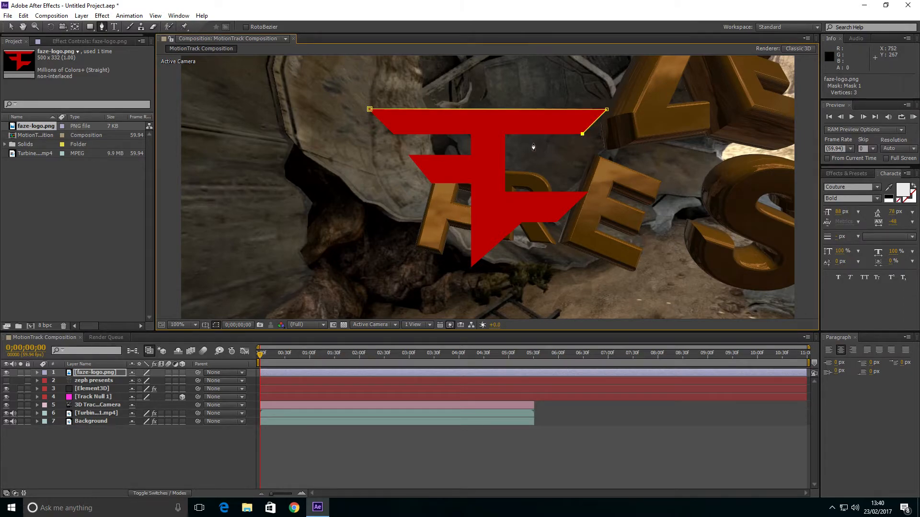
pyautogui.click(505, 135)
pyautogui.click(588, 193)
pyautogui.click(521, 223)
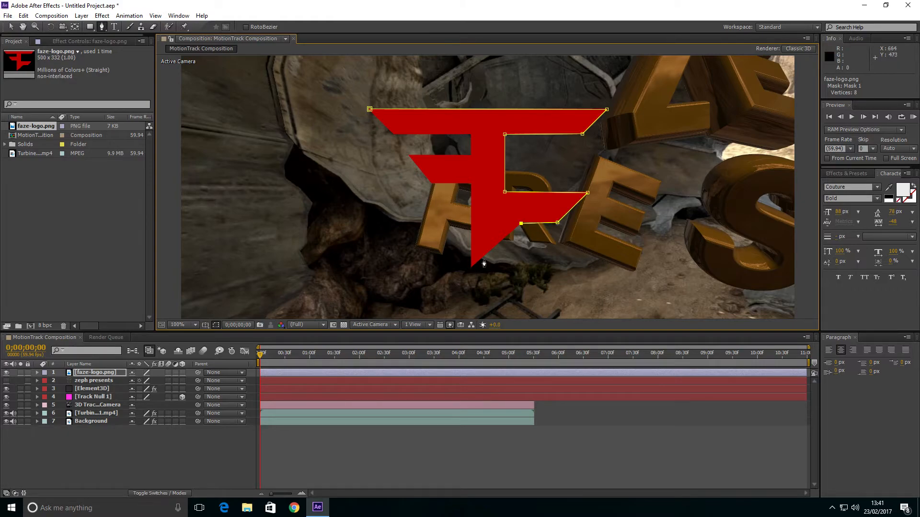
pyautogui.click(469, 184)
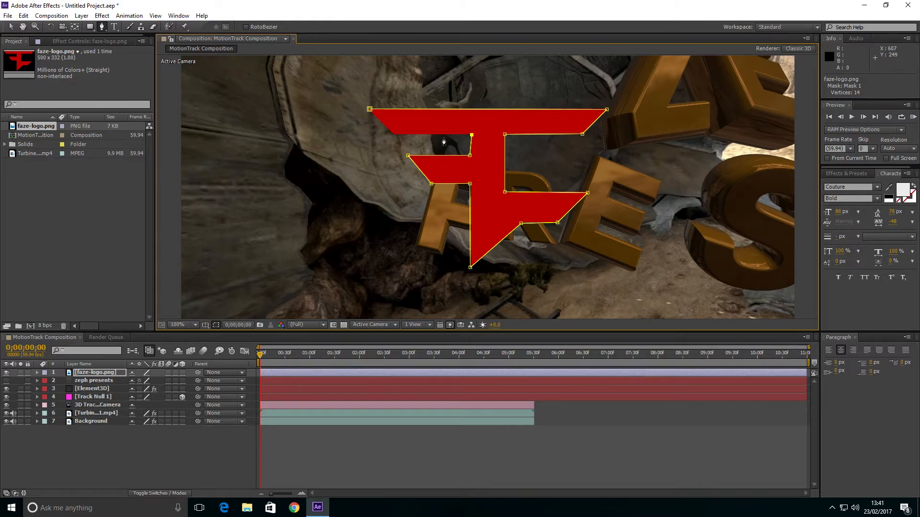
pyautogui.click(391, 133)
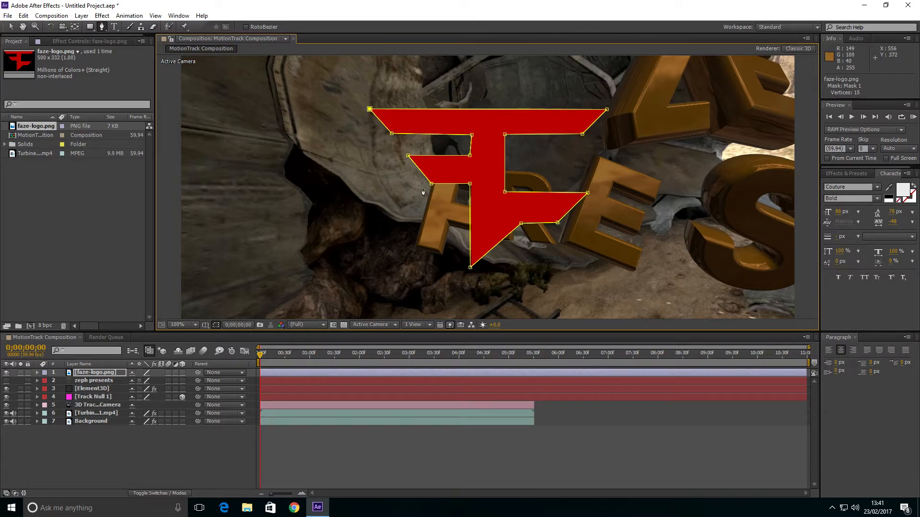
# Check the mask listed under the faze-logo.png layer, collapse the layer and hide it in the composition
pyautogui.click(37, 372)
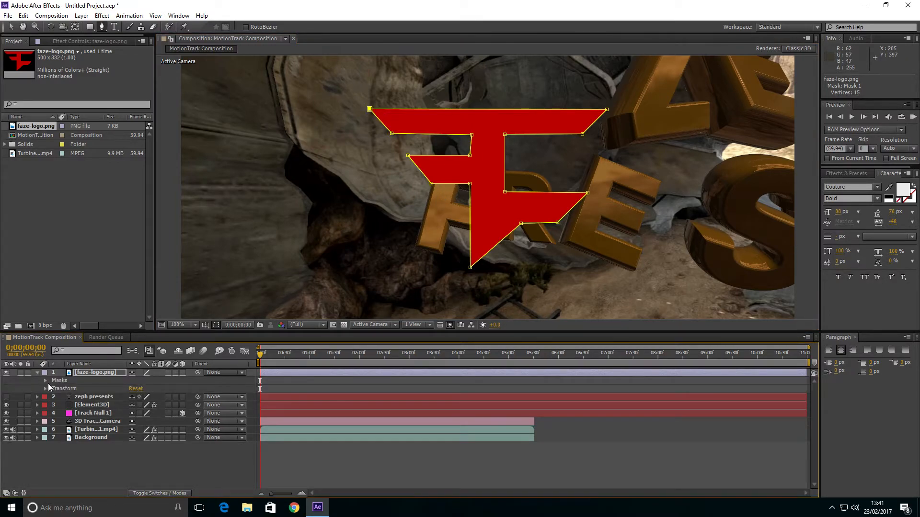
pyautogui.click(47, 381)
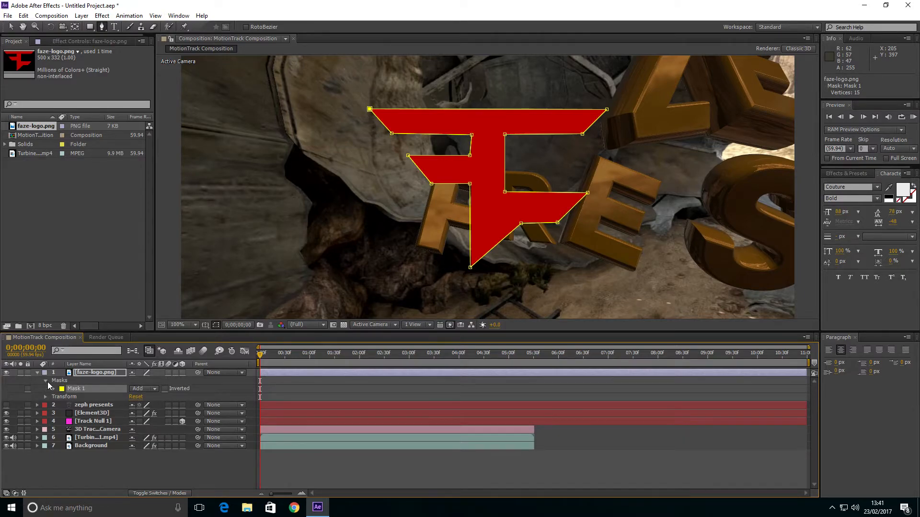
pyautogui.click(37, 373)
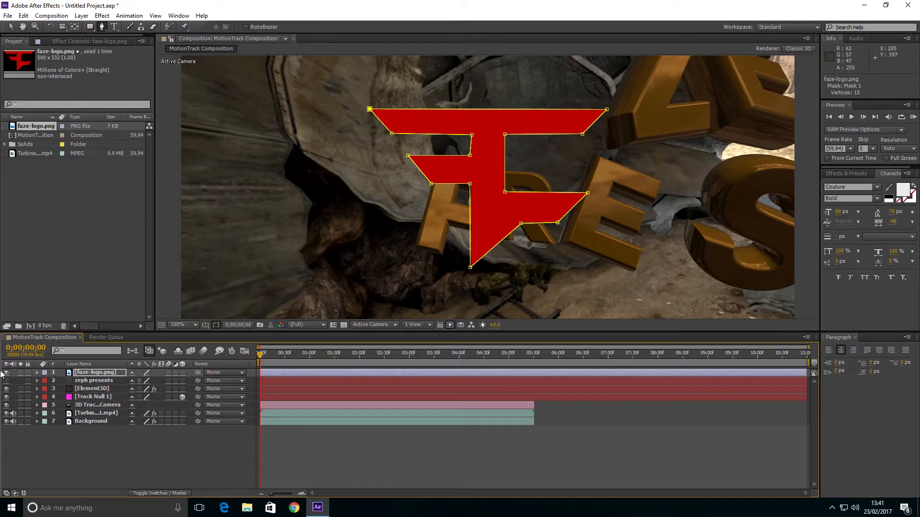
pyautogui.click(17, 372)
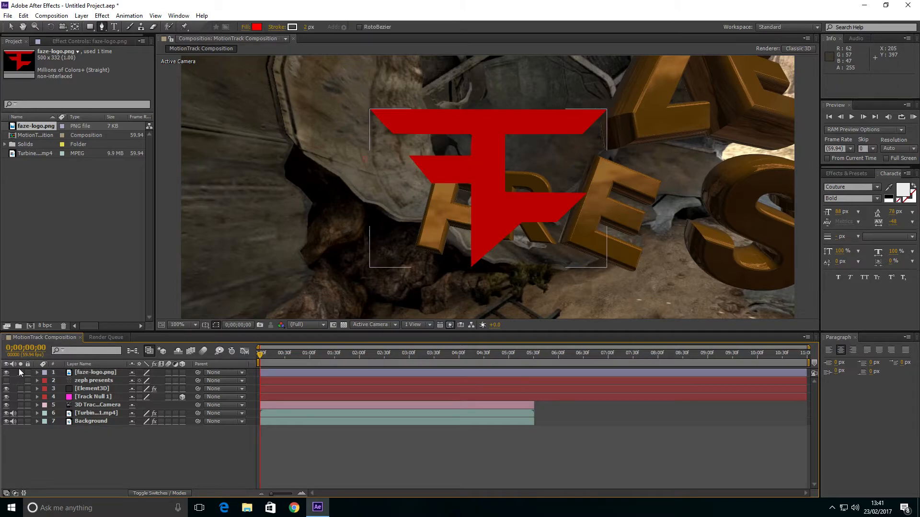
pyautogui.click(6, 372)
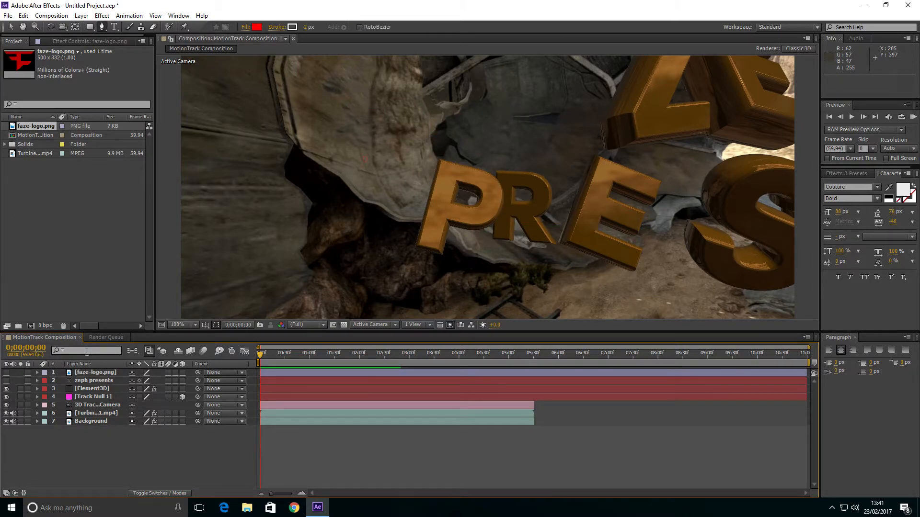
# In the Element3D layer's Custom Text and Masks settings, set Path Layer 2 to the faze-logo.png layer
pyautogui.click(95, 387)
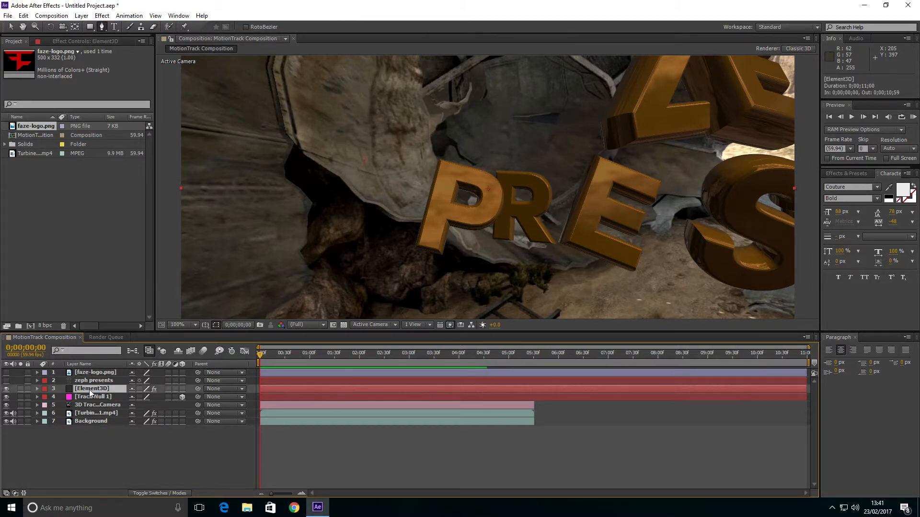
pyautogui.click(74, 42)
pyautogui.click(21, 107)
pyautogui.click(21, 116)
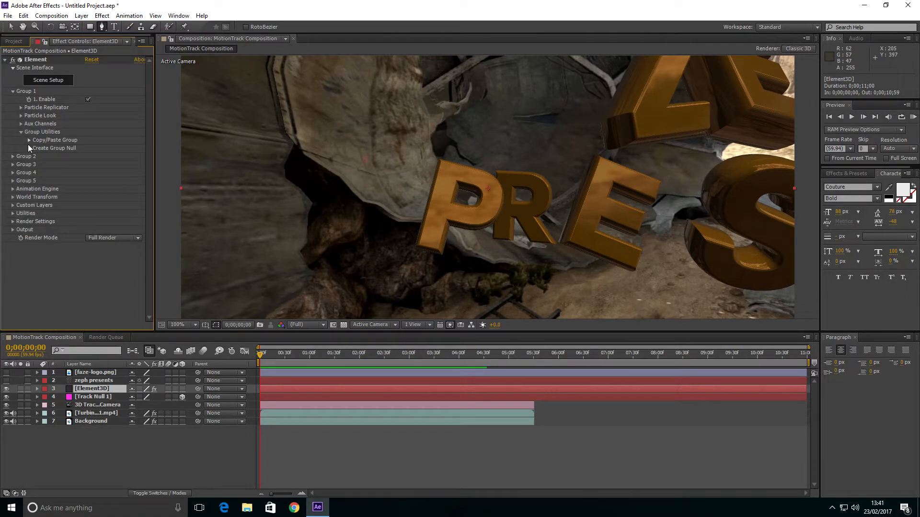
pyautogui.click(21, 132)
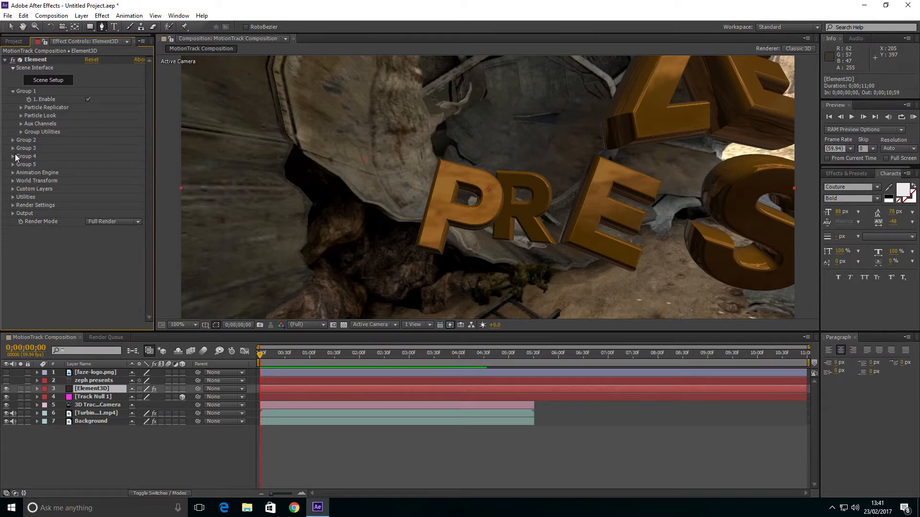
pyautogui.click(12, 91)
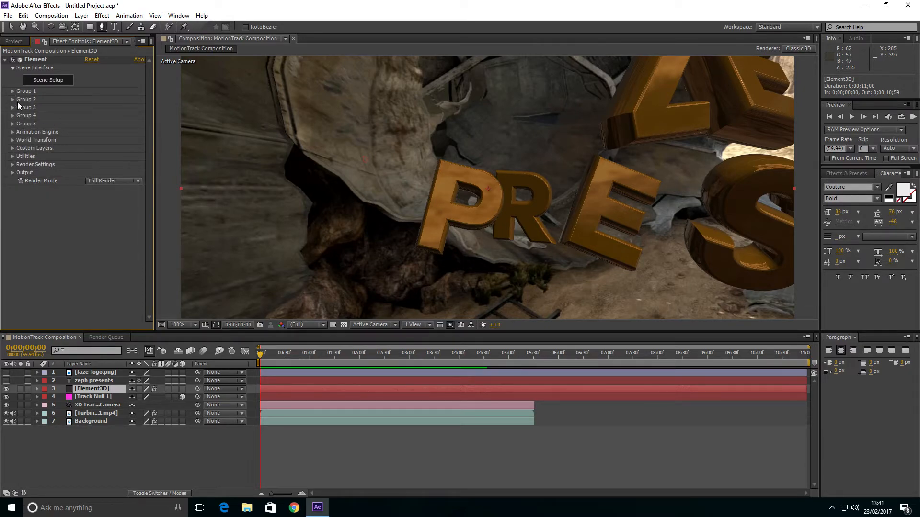
pyautogui.click(14, 148)
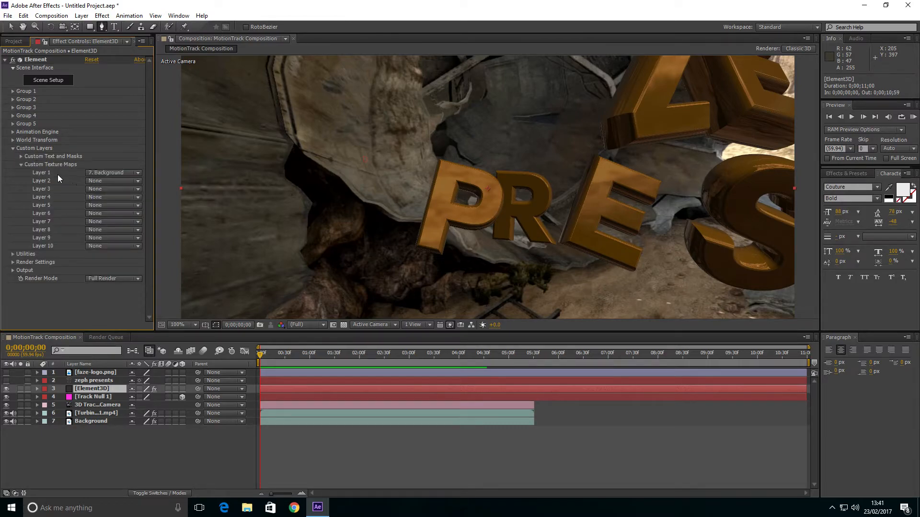
pyautogui.click(22, 164)
pyautogui.click(22, 156)
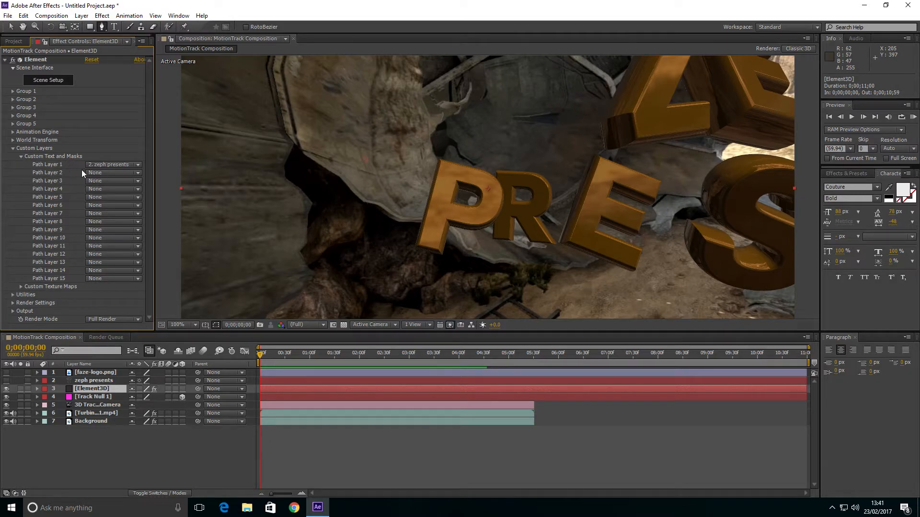
pyautogui.click(96, 173)
pyautogui.click(109, 198)
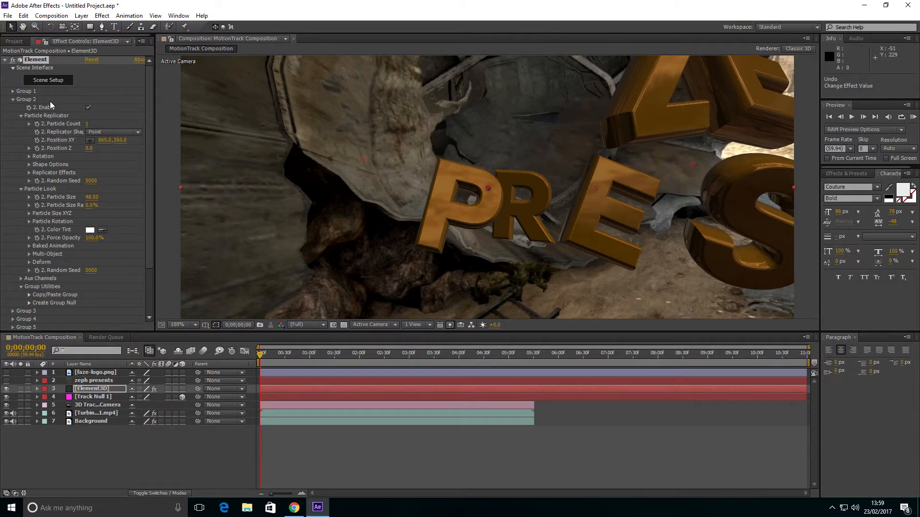
# Open the Element effect's Scene Setup and add a new group folder to the scene
pyautogui.click(15, 99)
pyautogui.click(11, 148)
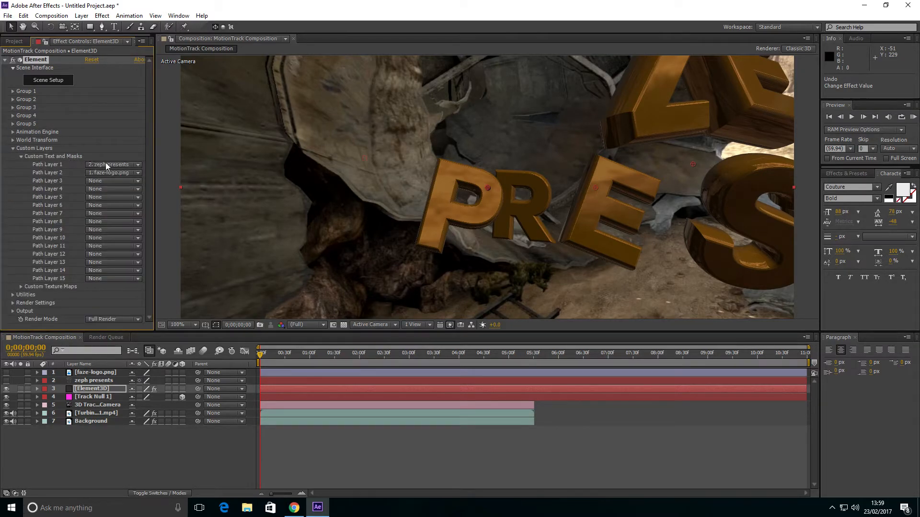
pyautogui.click(42, 81)
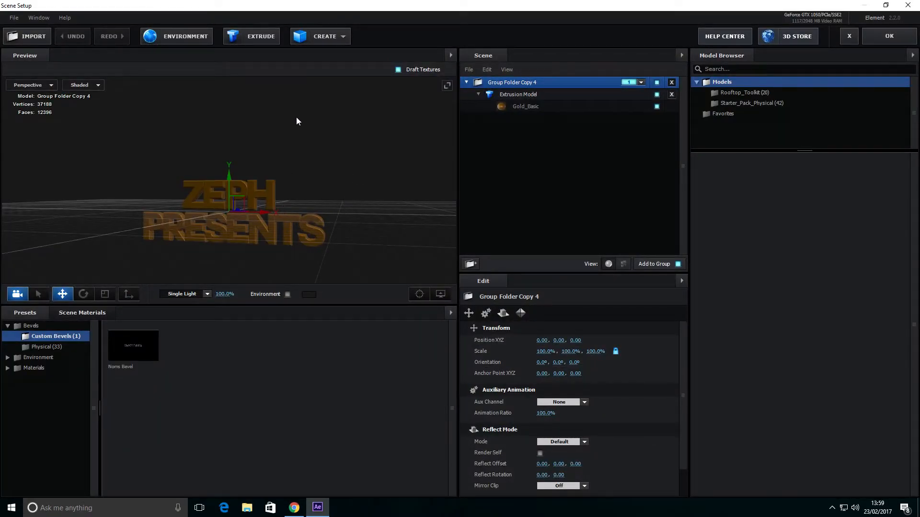
pyautogui.rightClick(524, 185)
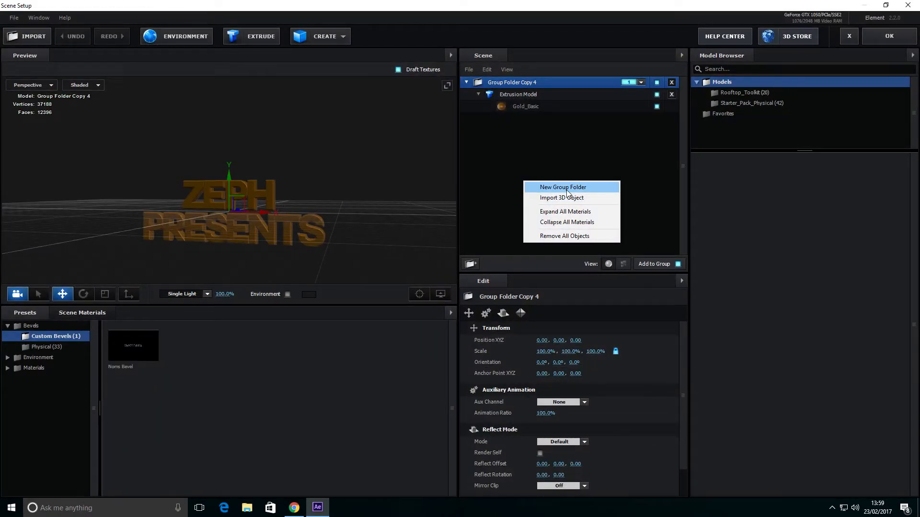
pyautogui.click(567, 188)
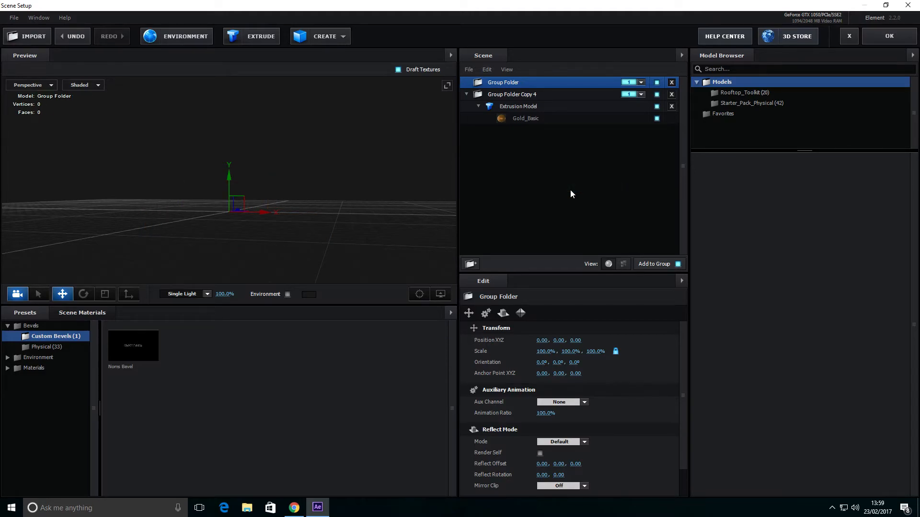
# Duplicate the title's Extrusion Model and set the copy's Custom Path to Custom Path 2
pyautogui.click(537, 108)
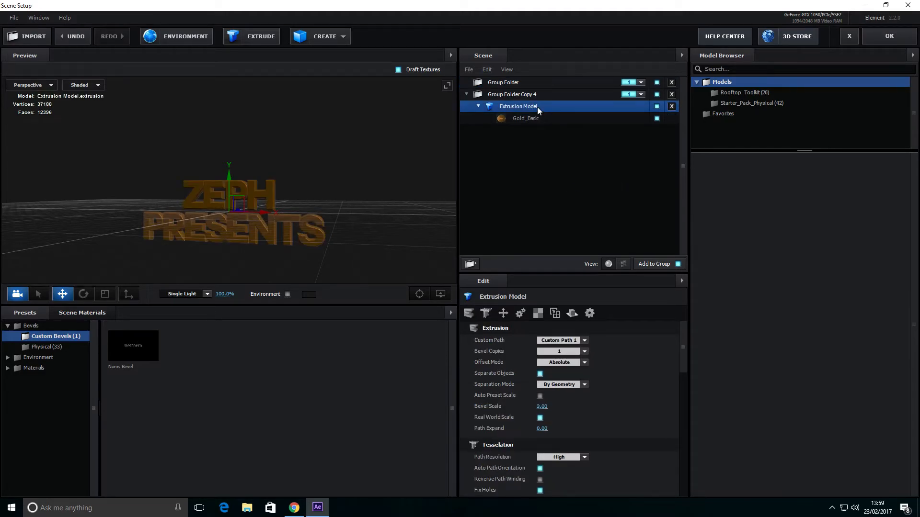
pyautogui.hotkey('ctrl', 'd')
pyautogui.click(536, 127)
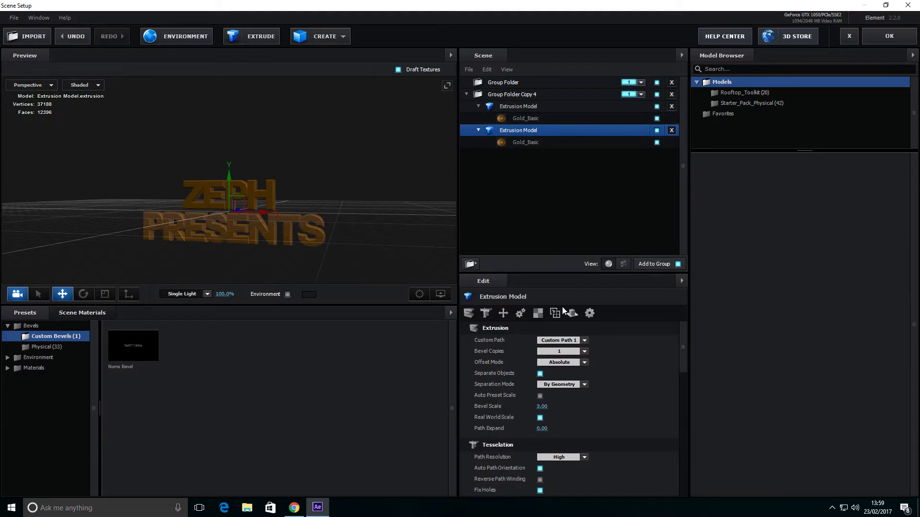
pyautogui.click(570, 340)
pyautogui.click(573, 355)
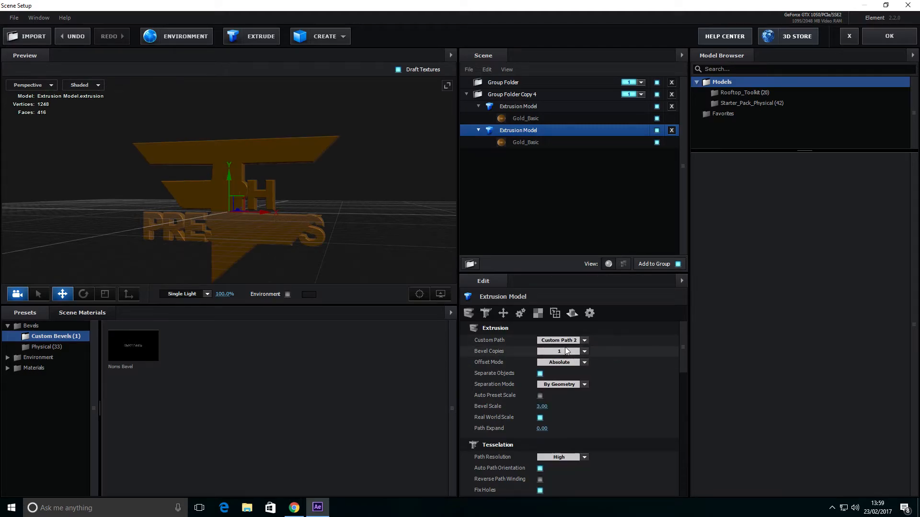
# Move the Custom Path 2 Extrusion Model into the empty Group Folder and assign that folder to group 2
pyautogui.moveTo(540, 130); pyautogui.dragTo(540, 80)
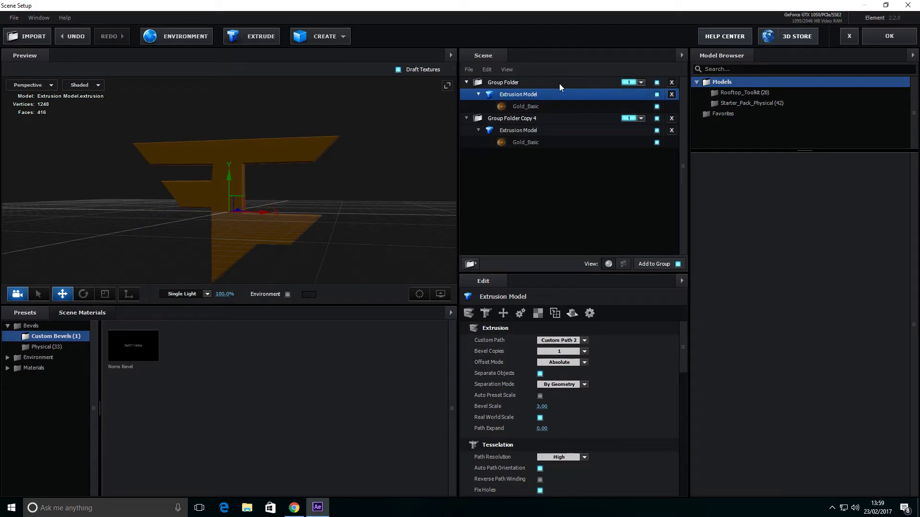
pyautogui.click(641, 83)
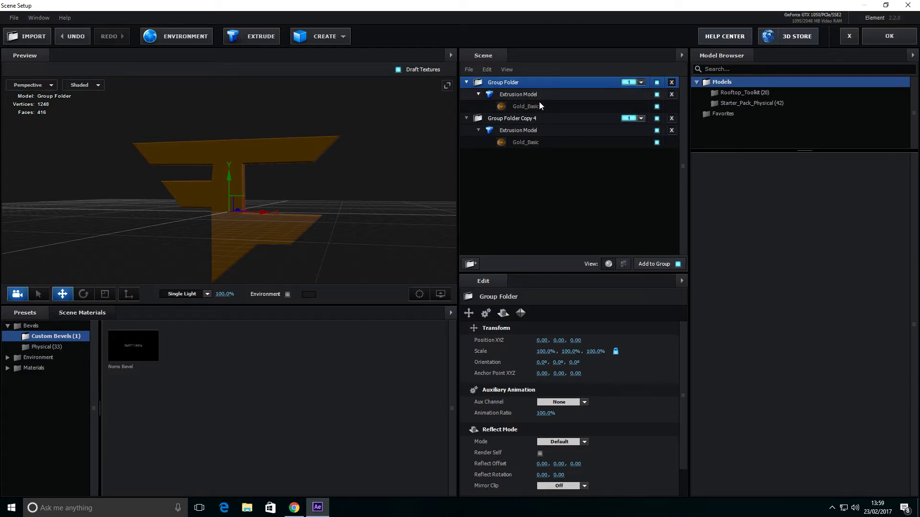
pyautogui.click(637, 83)
pyautogui.click(643, 98)
pyautogui.click(619, 173)
pyautogui.moveTo(229, 179); pyautogui.dragTo(205, 251)
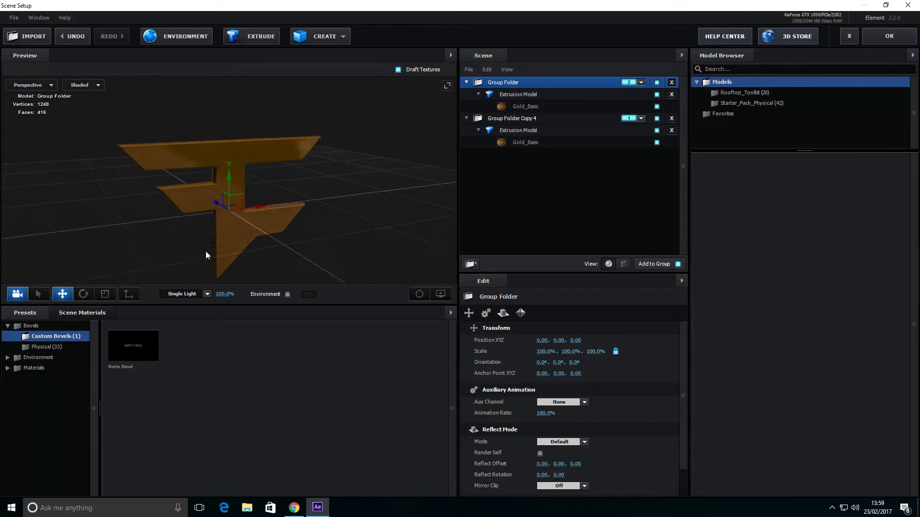
# Apply the Noms Bevel preset to the logo's Extrusion Model and accept the scene setup
pyautogui.click(526, 94)
pyautogui.moveTo(143, 346); pyautogui.dragTo(153, 227)
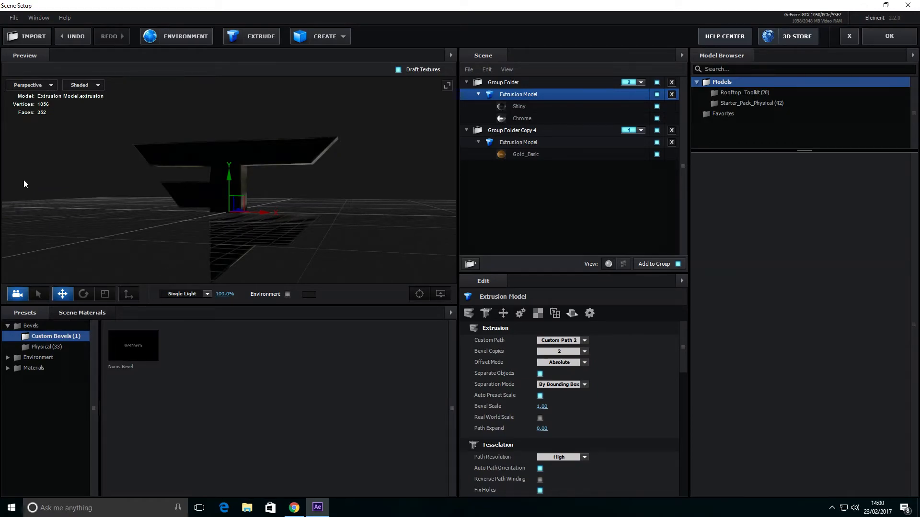
pyautogui.click(876, 37)
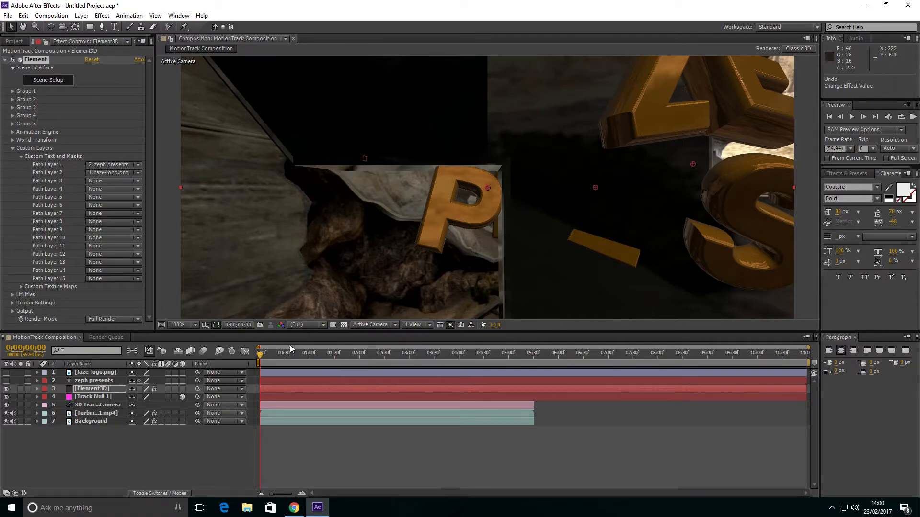
# At 0;00;04;31, set Group 2's Particle Size to 22.50 and its Position XY to 1075.0, 360.0
pyautogui.moveTo(338, 355); pyautogui.dragTo(480, 361)
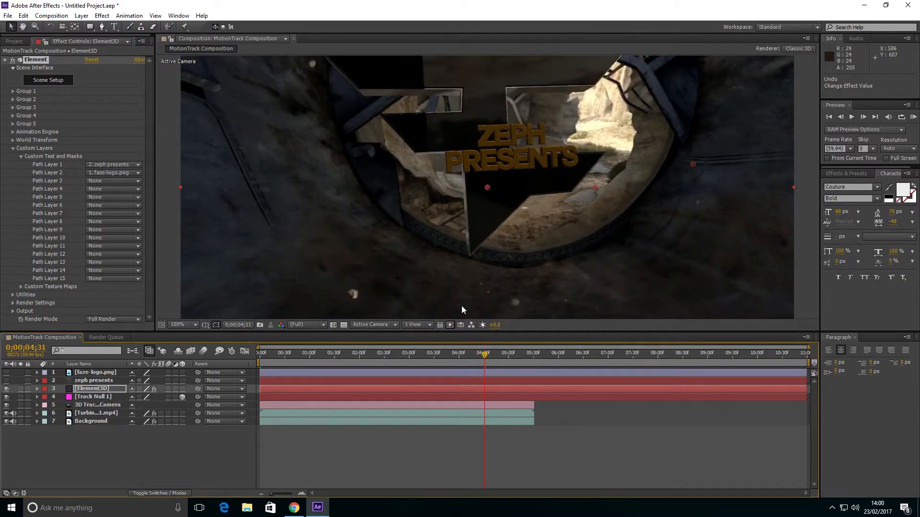
pyautogui.click(13, 149)
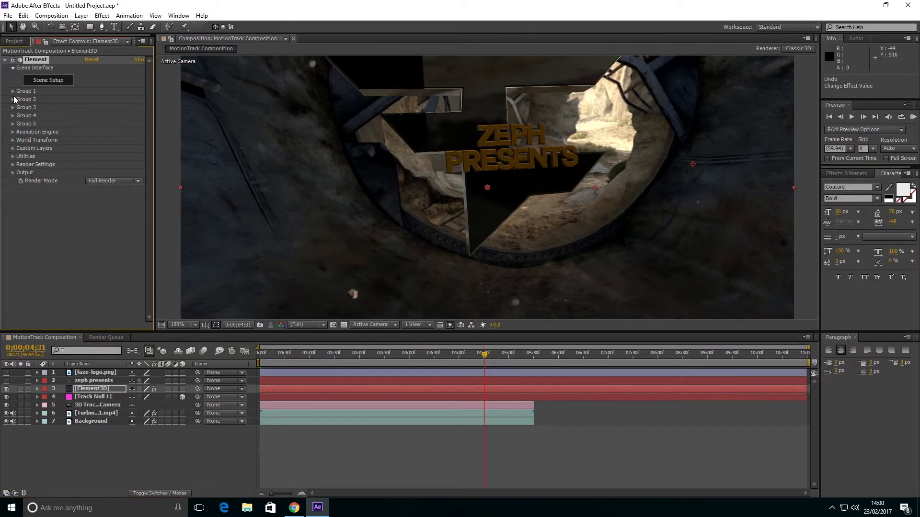
pyautogui.click(13, 99)
pyautogui.moveTo(103, 141); pyautogui.dragTo(180, 141)
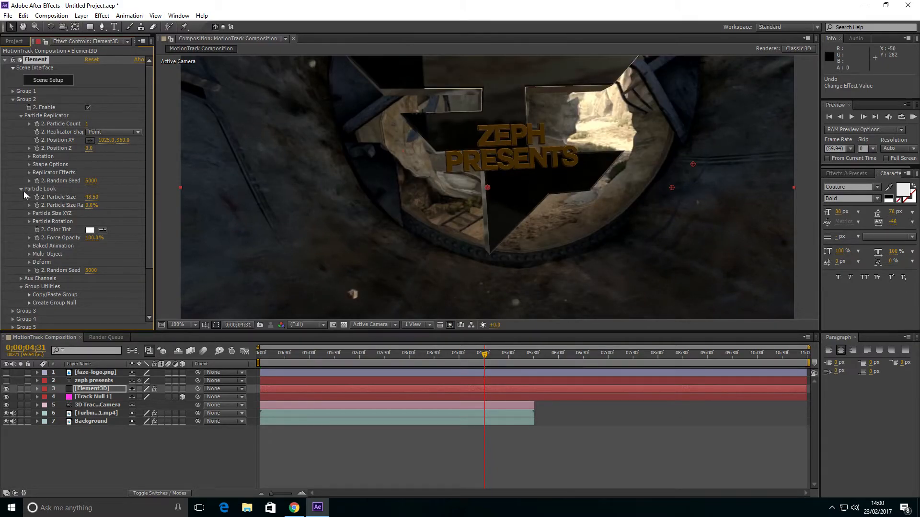
pyautogui.moveTo(88, 197); pyautogui.dragTo(4, 197)
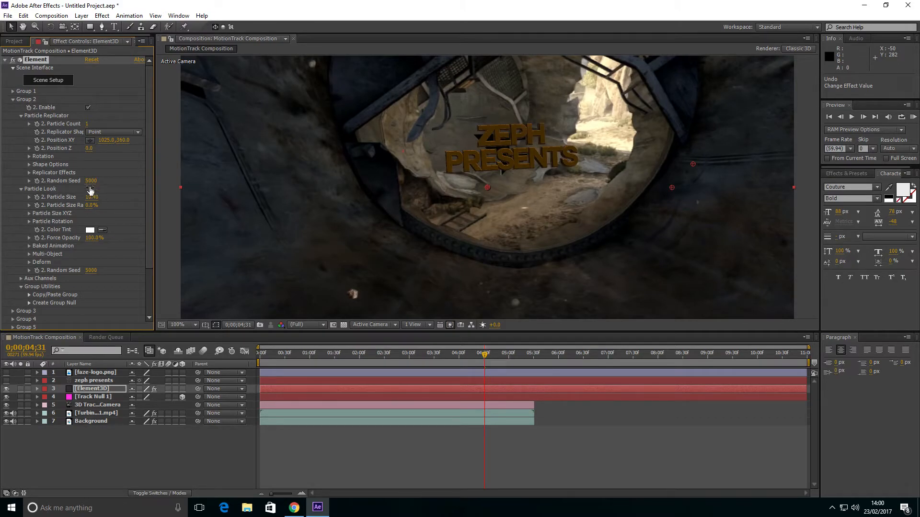
pyautogui.moveTo(90, 200); pyautogui.dragTo(160, 208)
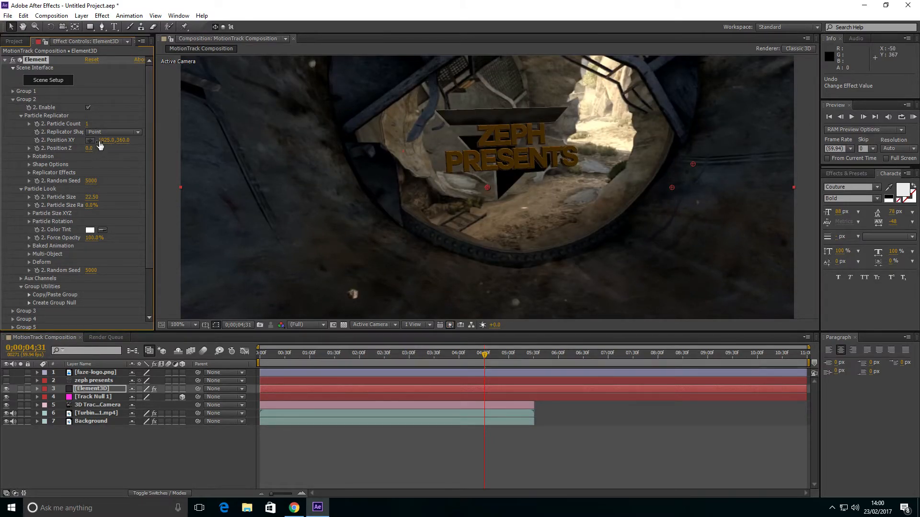
pyautogui.moveTo(102, 139); pyautogui.dragTo(139, 139)
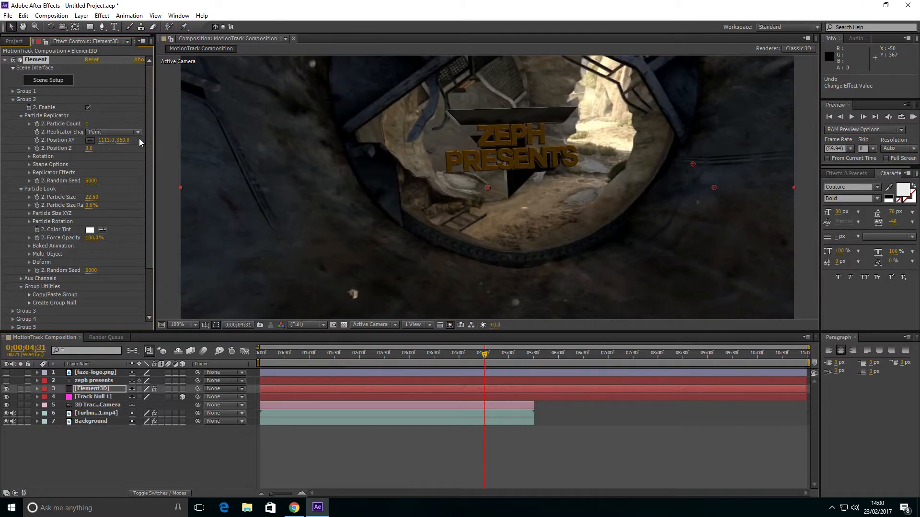
pyautogui.moveTo(103, 140); pyautogui.dragTo(84, 140)
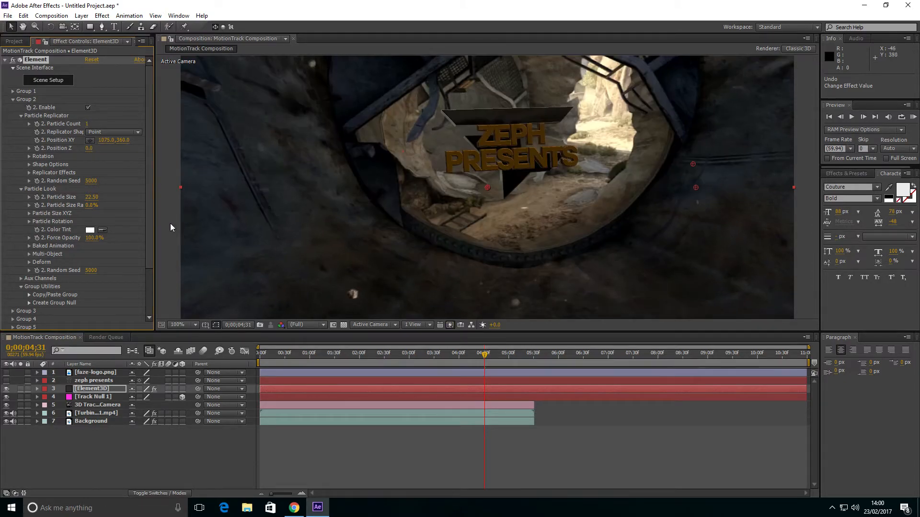
# Scrub through the composition and play a RAM preview to examine the logo behind the title
pyautogui.click(255, 357)
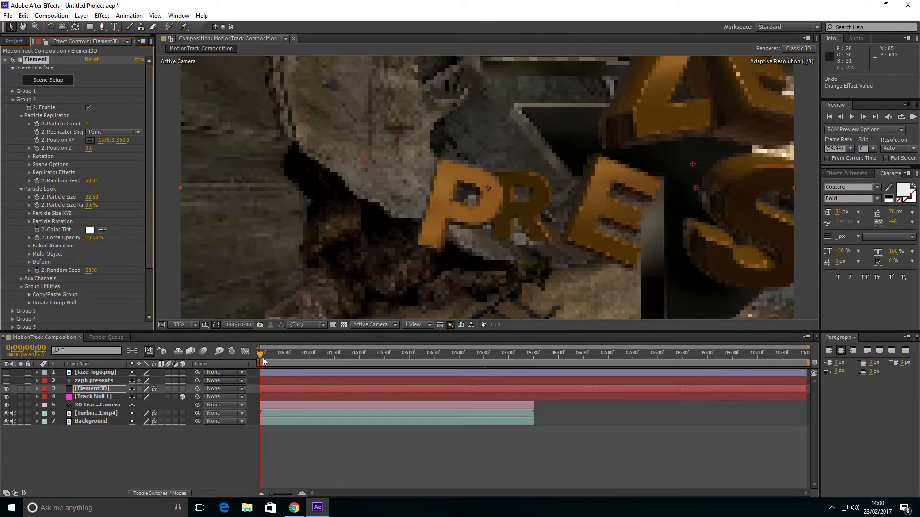
pyautogui.press('space')
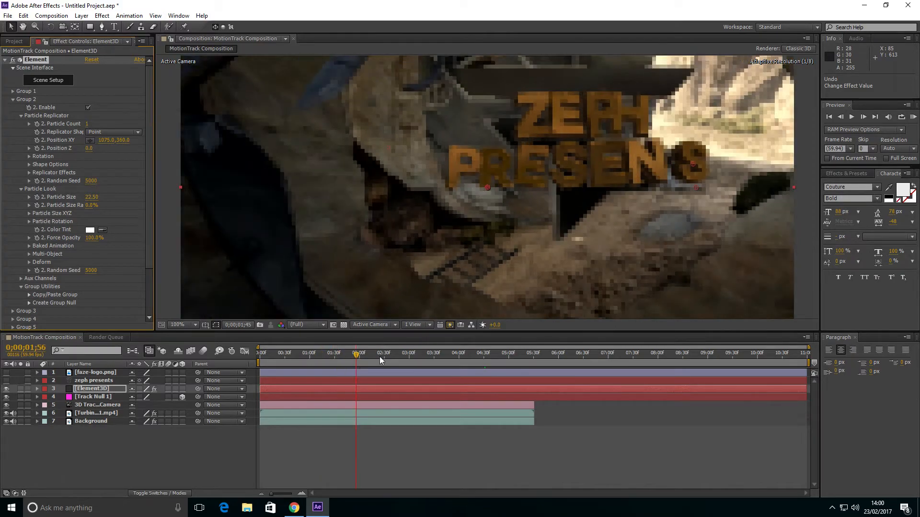
pyautogui.moveTo(356, 352); pyautogui.dragTo(250, 360)
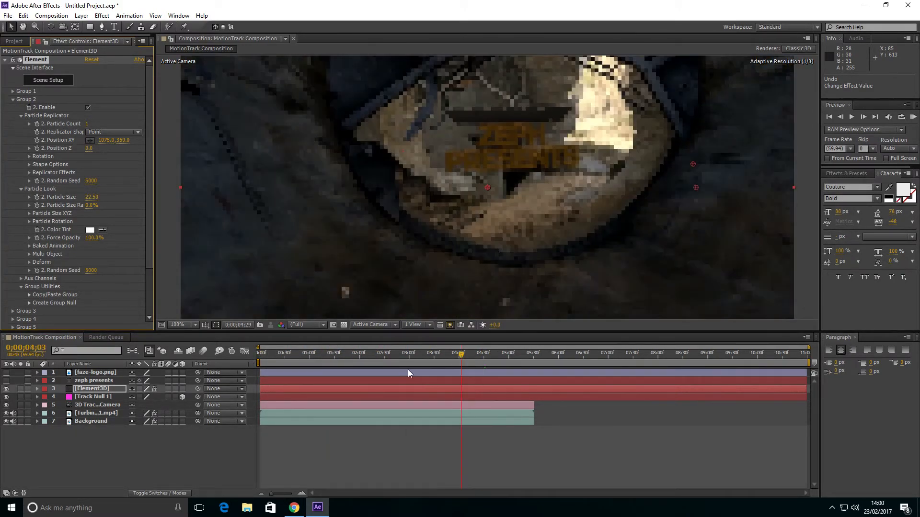
pyautogui.moveTo(317, 357); pyautogui.dragTo(246, 353)
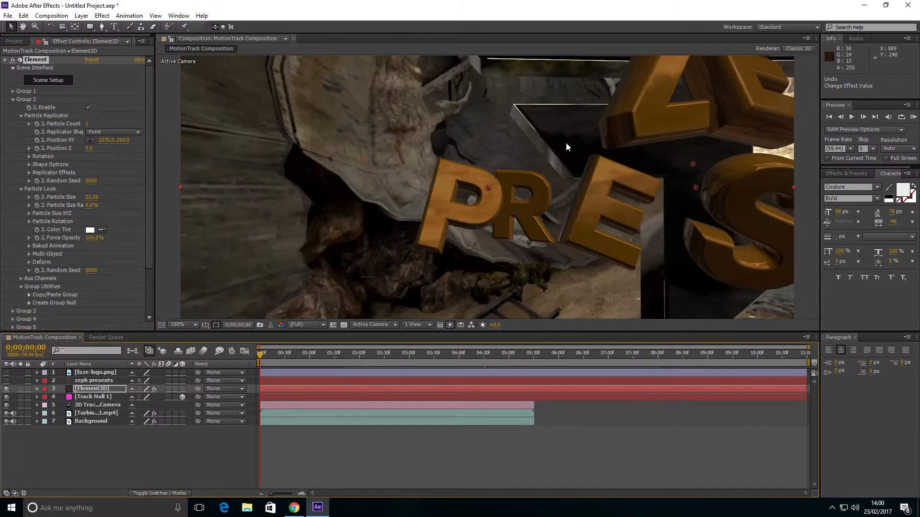
pyautogui.click(913, 117)
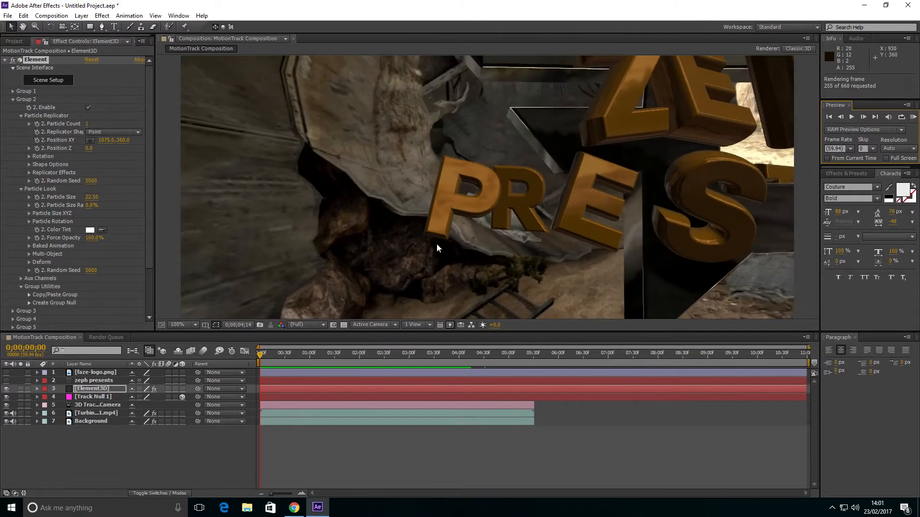
pyautogui.press('space')
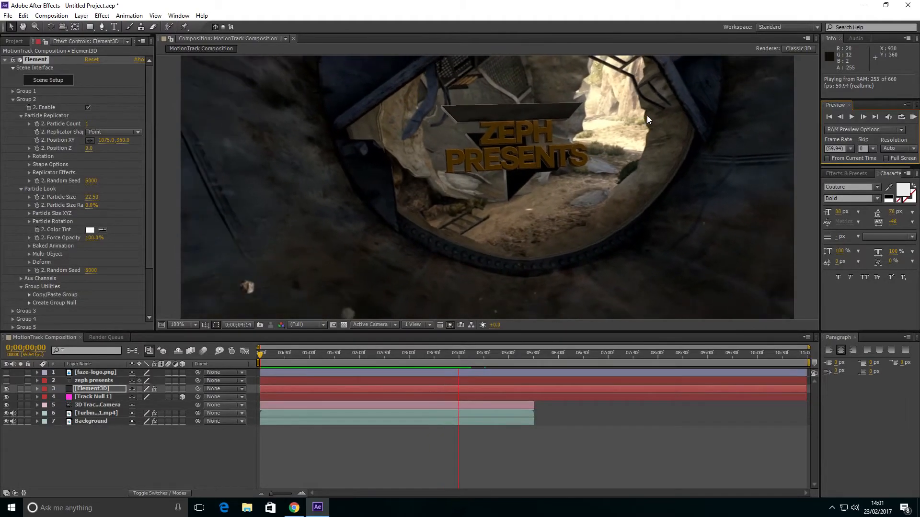
pyautogui.press('space')
pyautogui.moveTo(293, 360)
pyautogui.mouseDown()
pyautogui.moveTo(349, 360)
pyautogui.moveTo(282, 366)
pyautogui.moveTo(439, 366)
pyautogui.moveTo(301, 371)
pyautogui.mouseUp()
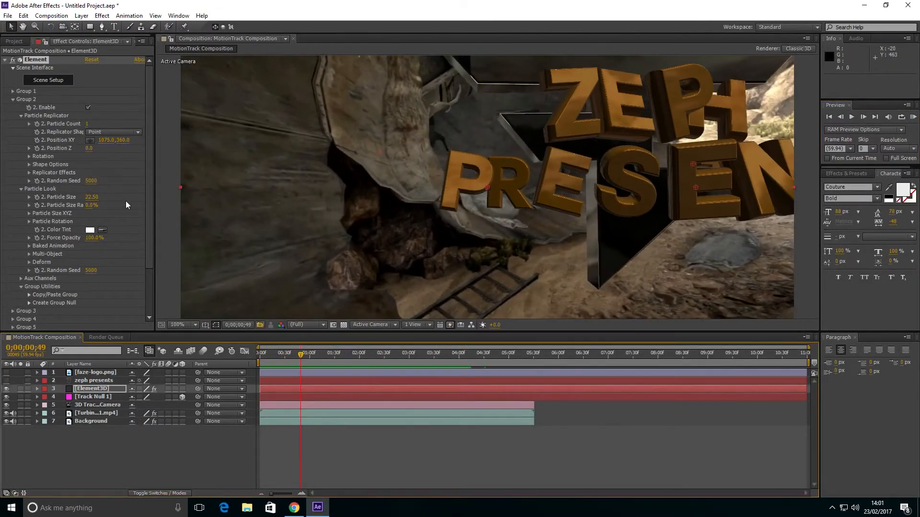
# In Scene Setup, keep Custom Layer 1 as the environment texture, show the environment in the preview and accept the scene
pyautogui.click(47, 80)
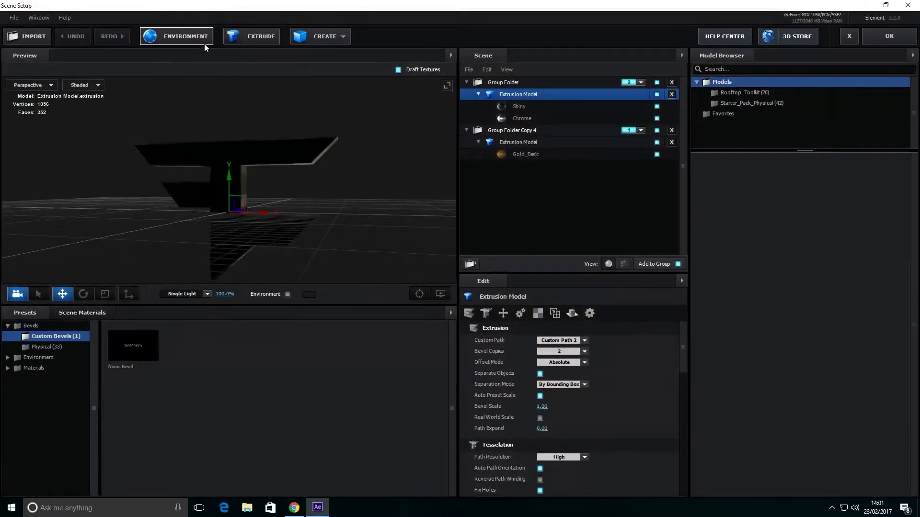
pyautogui.click(522, 82)
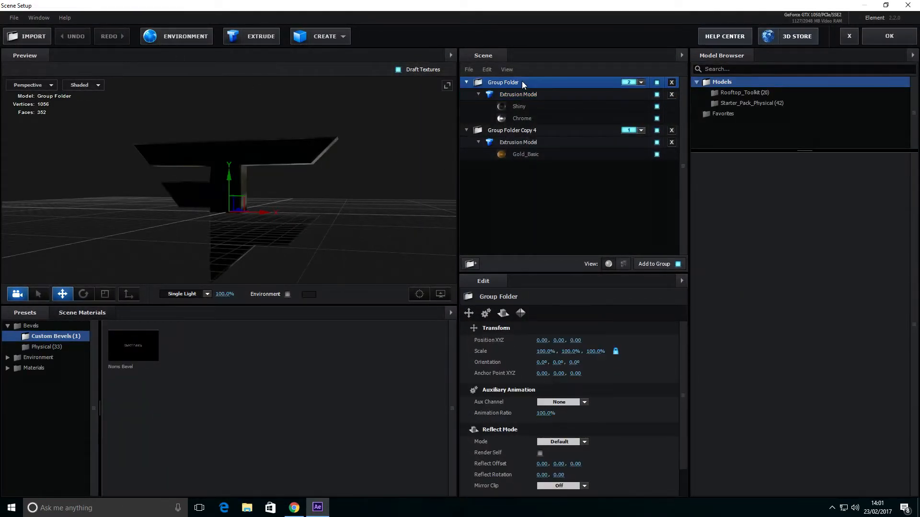
pyautogui.click(183, 36)
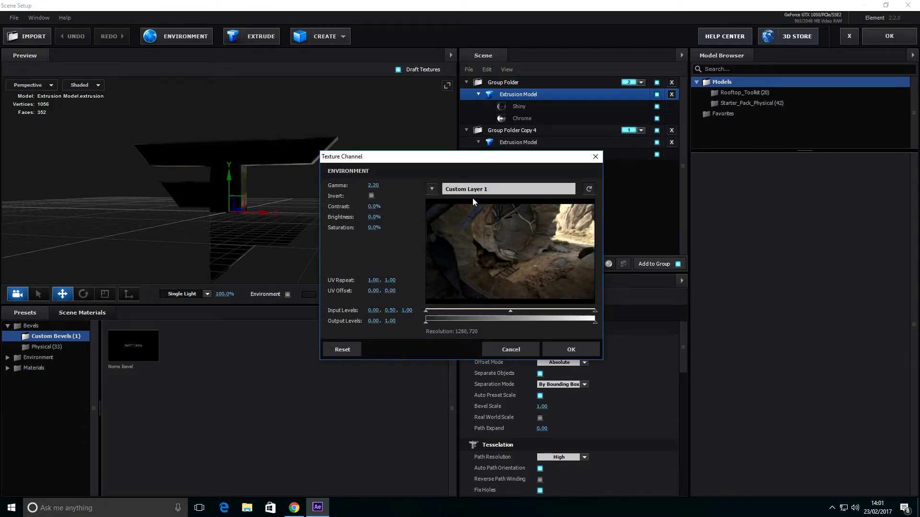
pyautogui.click(569, 349)
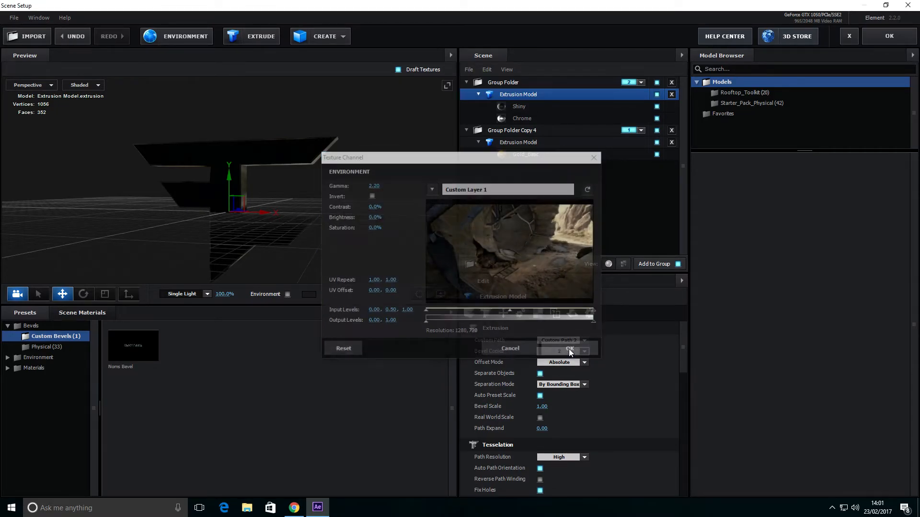
pyautogui.click(287, 294)
pyautogui.moveTo(284, 276); pyautogui.dragTo(306, 238)
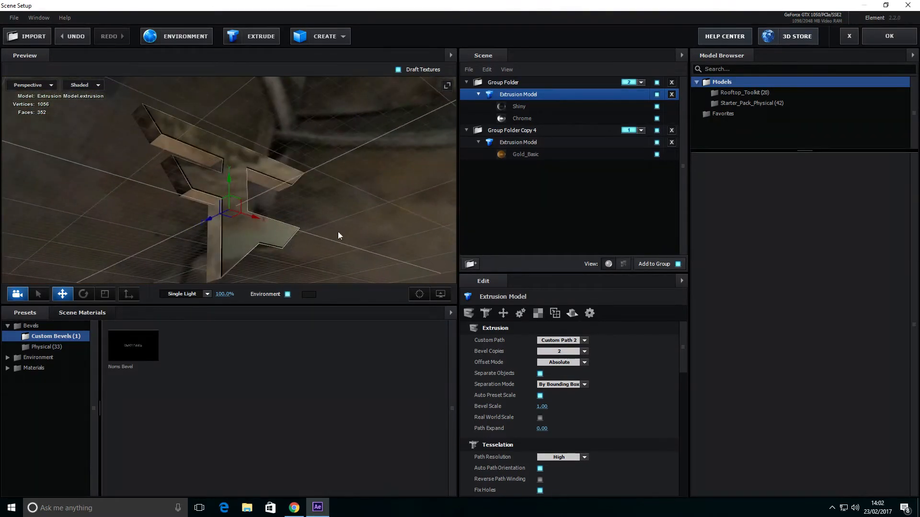
pyautogui.click(887, 35)
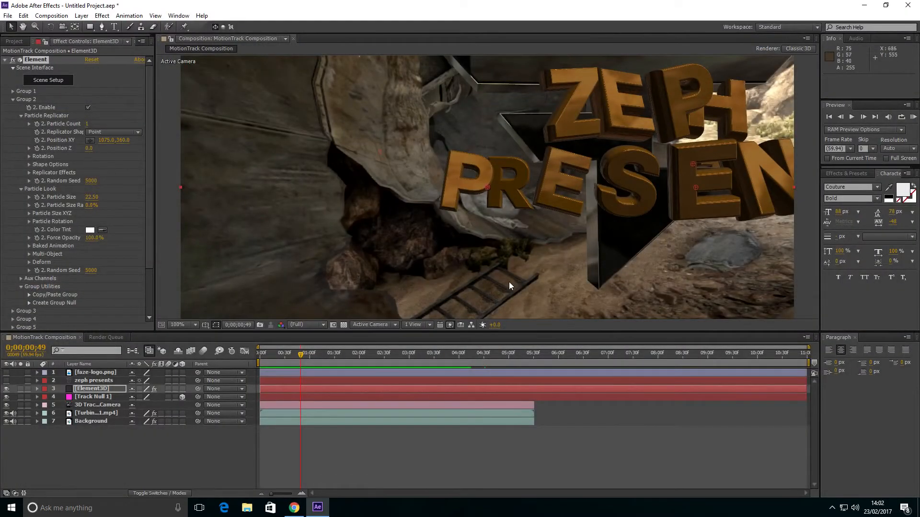
# Add an adjustment layer, split it at 0;00;02;46 and delete the part before that time
pyautogui.moveTo(322, 352); pyautogui.dragTo(398, 368)
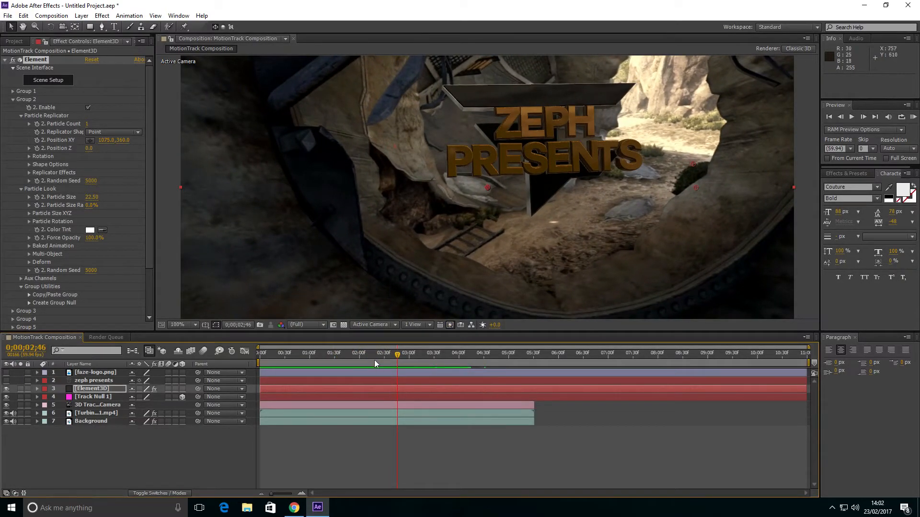
pyautogui.click(81, 15)
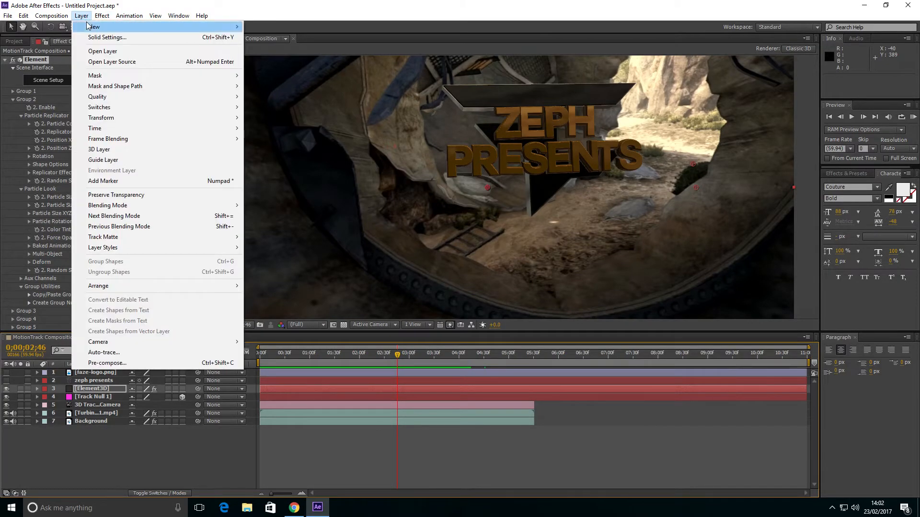
pyautogui.moveTo(107, 27)
pyautogui.click(279, 90)
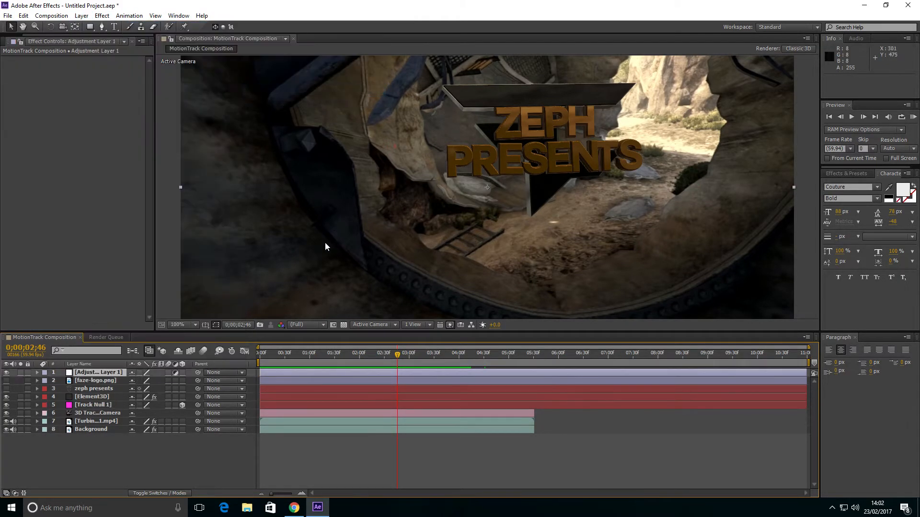
pyautogui.hotkey('ctrl', 'shift', 'd')
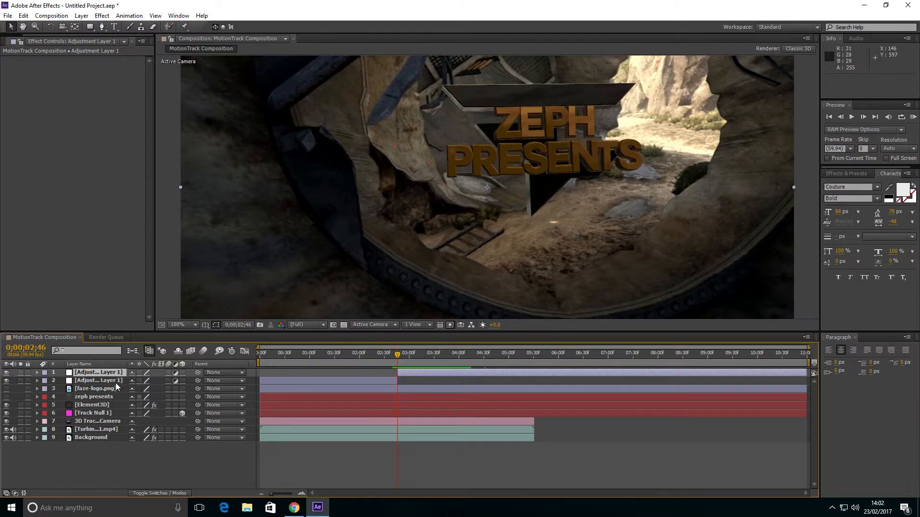
pyautogui.click(116, 382)
pyautogui.press('Delete')
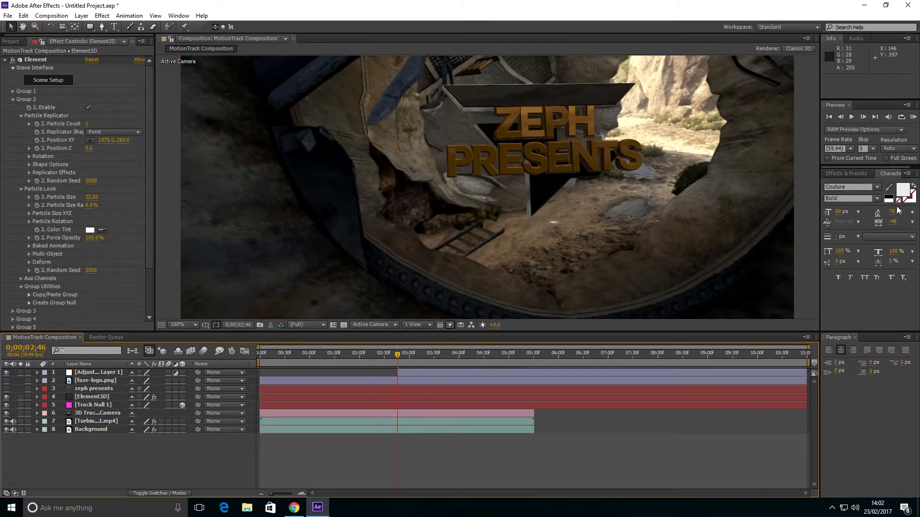
# Apply CC Light Burst 2.5 to the adjustment layer and set its Center on the title at 766.0, 261.0
pyautogui.click(857, 173)
pyautogui.click(866, 186)
pyautogui.write('CC')
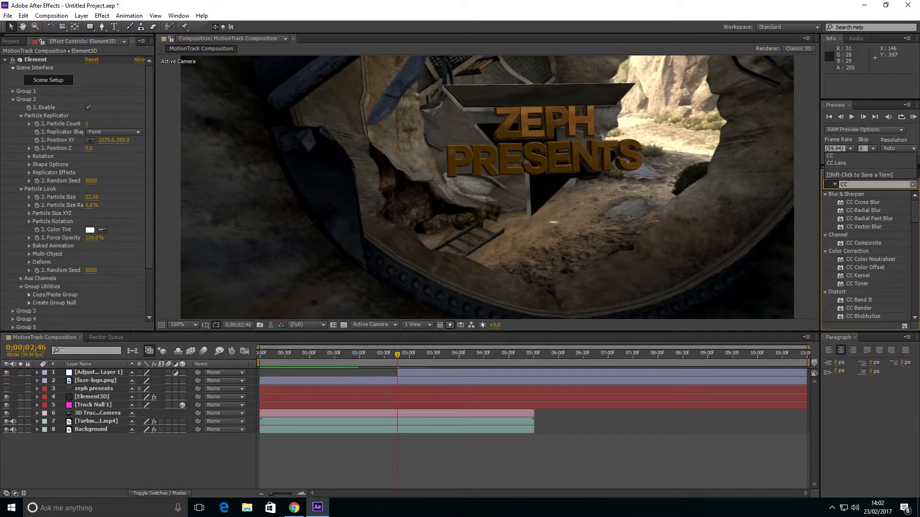
pyautogui.write(' Light')
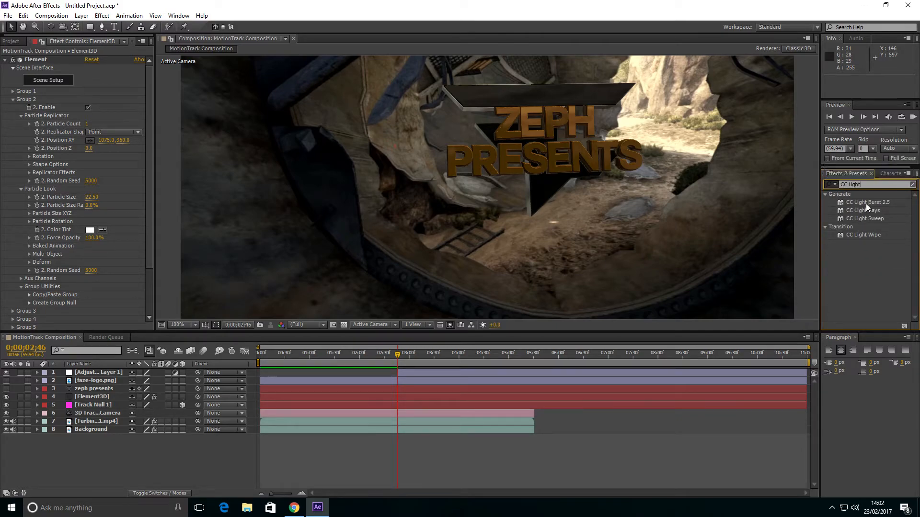
pyautogui.moveTo(866, 203); pyautogui.dragTo(471, 337)
pyautogui.moveTo(422, 369); pyautogui.dragTo(421, 372)
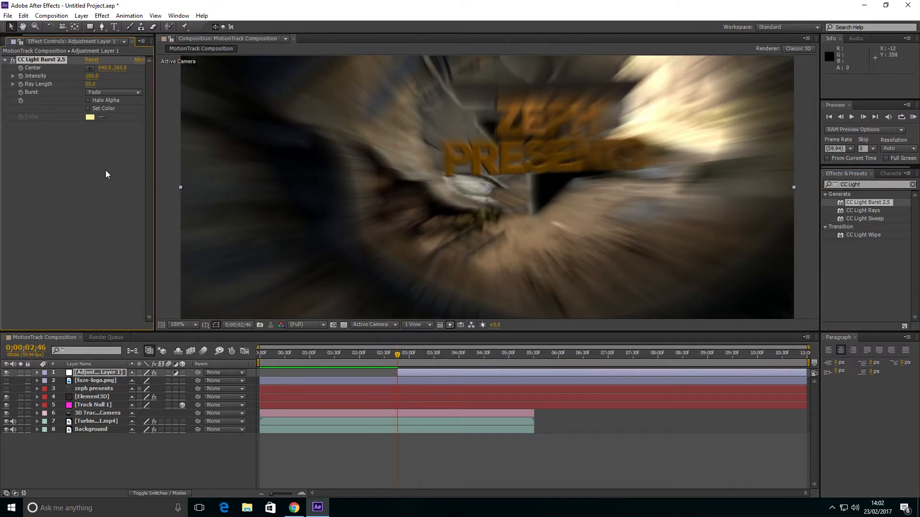
pyautogui.click(90, 67)
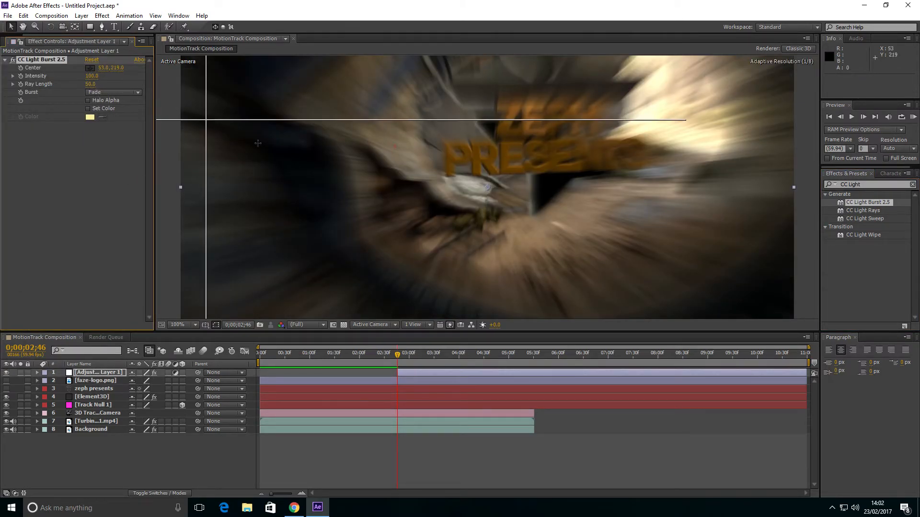
pyautogui.click(547, 140)
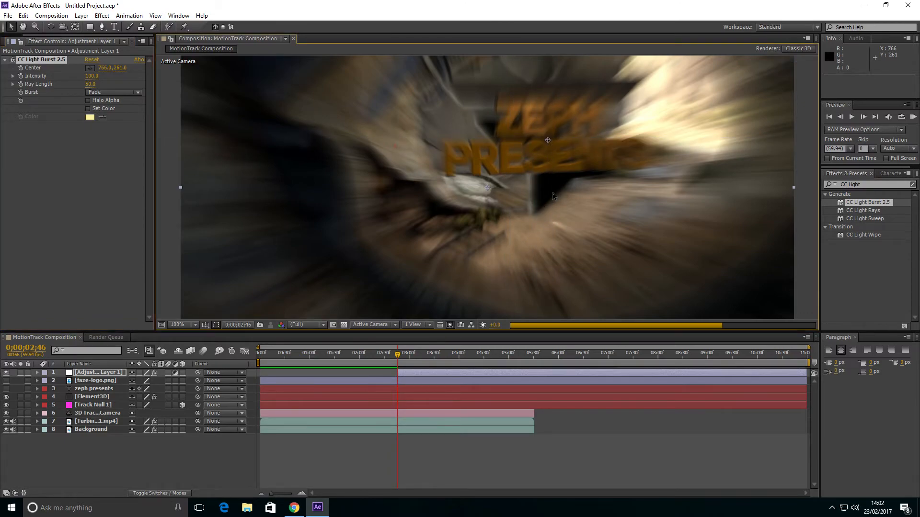
# Move the light burst's Center to 759.0, 260.0 and keyframe Intensity at 180 and Ray Length at 35 at 0;00;02;46
pyautogui.moveTo(548, 140)
pyautogui.mouseDown()
pyautogui.moveTo(536, 139)
pyautogui.moveTo(544, 139)
pyautogui.mouseUp()
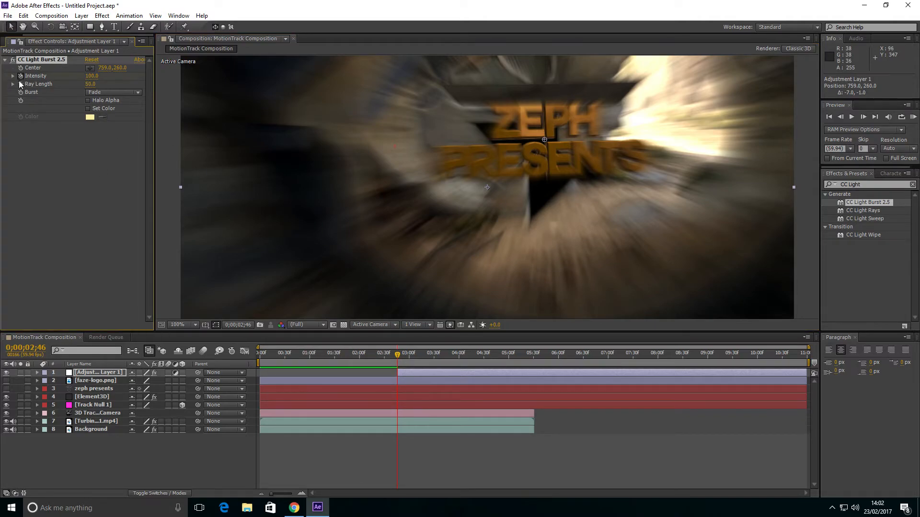
pyautogui.moveTo(90, 84)
pyautogui.mouseDown()
pyautogui.moveTo(77, 85)
pyautogui.moveTo(111, 79)
pyautogui.moveTo(99, 84)
pyautogui.mouseUp()
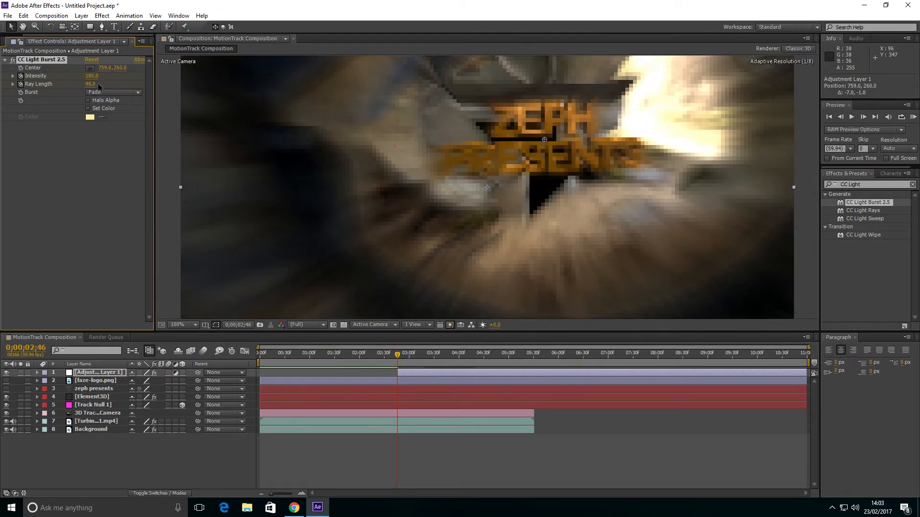
pyautogui.moveTo(98, 84); pyautogui.dragTo(88, 90)
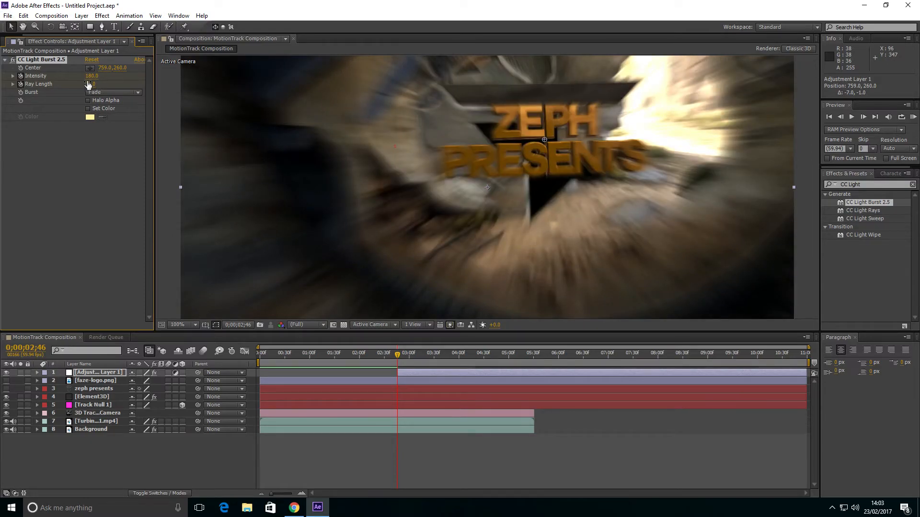
# At 0;00;04;09, keyframe the light burst's Intensity and Ray Length both at 0
pyautogui.moveTo(401, 359); pyautogui.dragTo(468, 357)
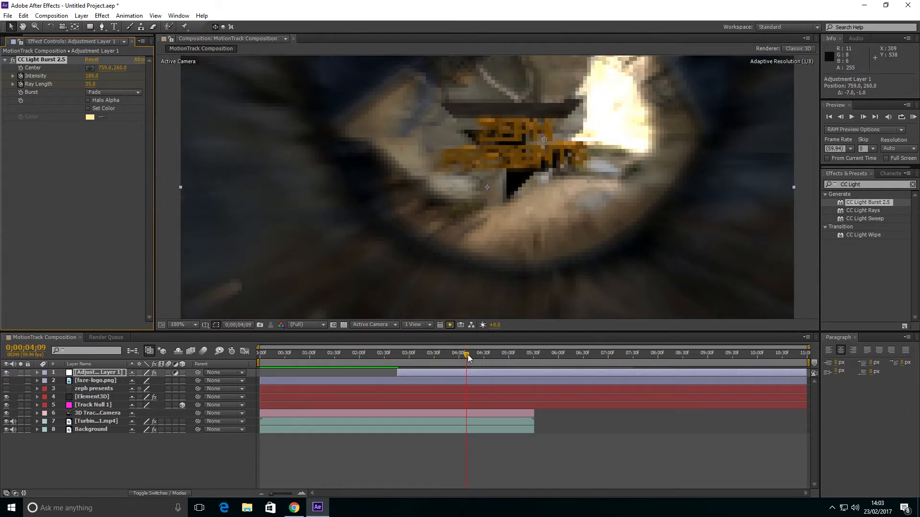
pyautogui.click(92, 76)
pyautogui.write('0')
pyautogui.press('Tab')
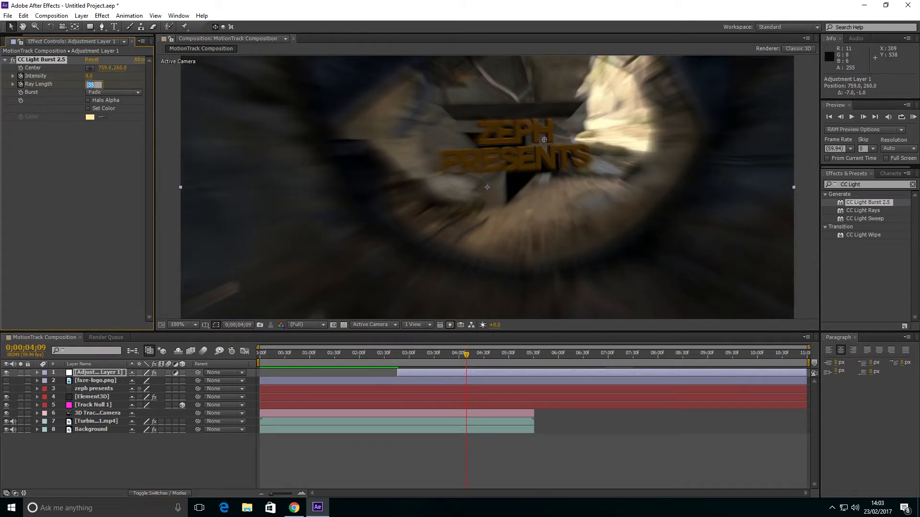
pyautogui.write('0')
pyautogui.press('Return')
# Play a RAM preview from the start of the composition to check the animated light burst
pyautogui.moveTo(418, 358); pyautogui.dragTo(259, 355)
pyautogui.click(913, 118)
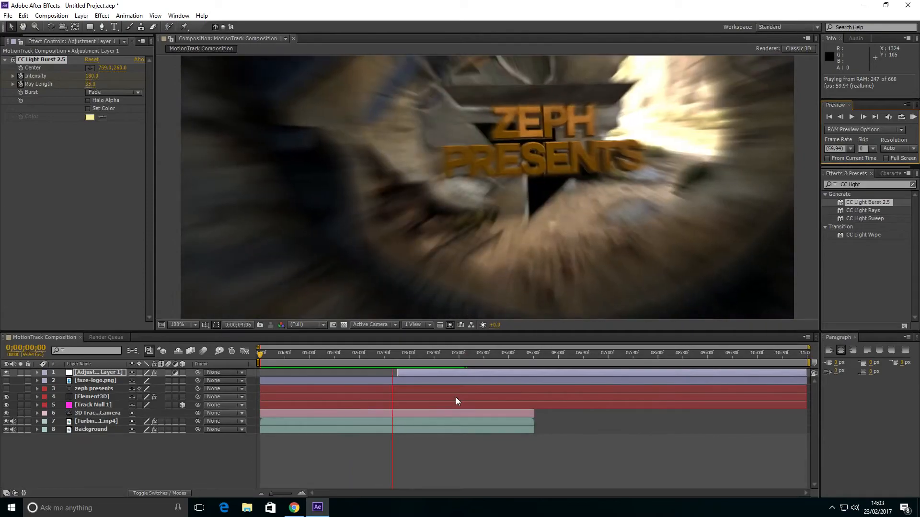
pyautogui.press('space')
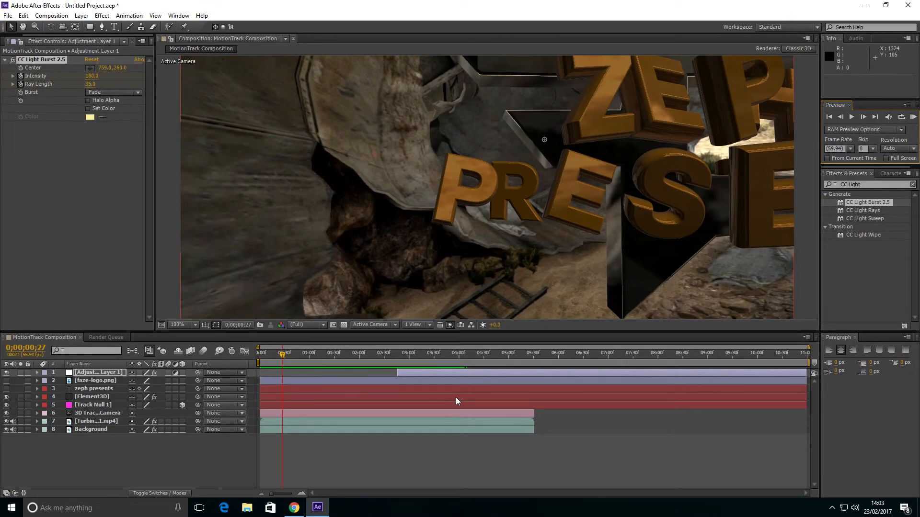
# Find where the footage ends and shorten the composition's duration to 0;00;05;00
pyautogui.moveTo(368, 357); pyautogui.dragTo(535, 366)
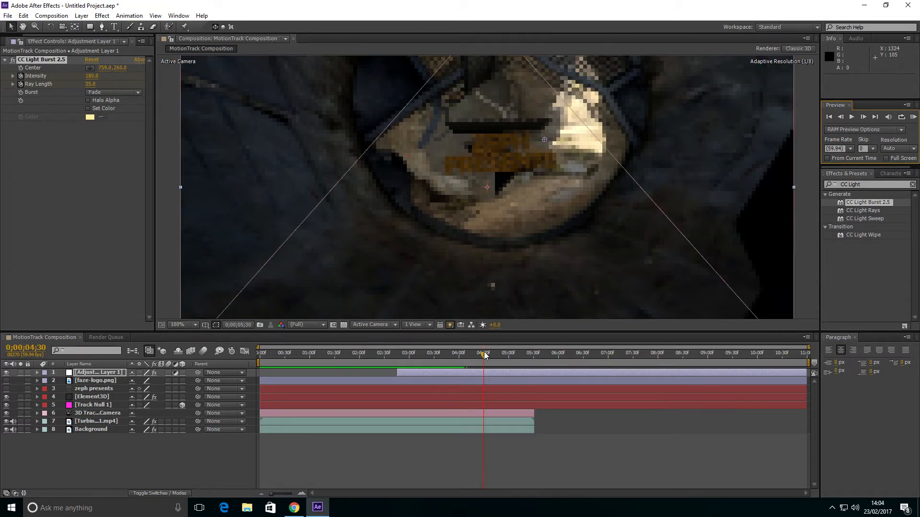
pyautogui.moveTo(490, 356); pyautogui.dragTo(530, 361)
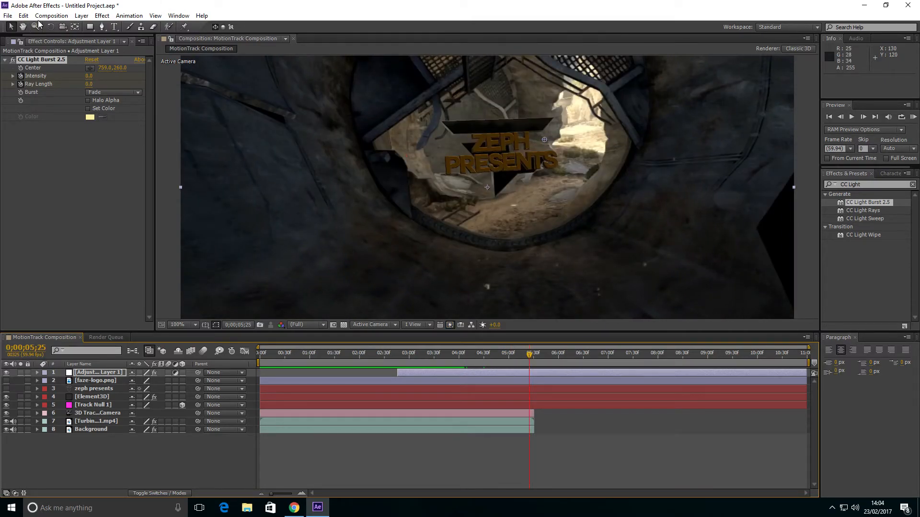
pyautogui.click(51, 16)
pyautogui.click(77, 40)
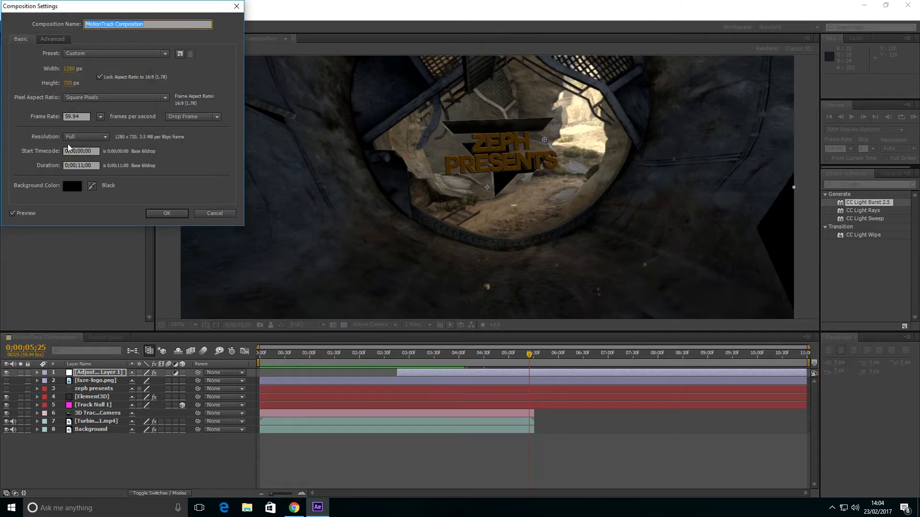
pyautogui.click(84, 159)
pyautogui.click(84, 166)
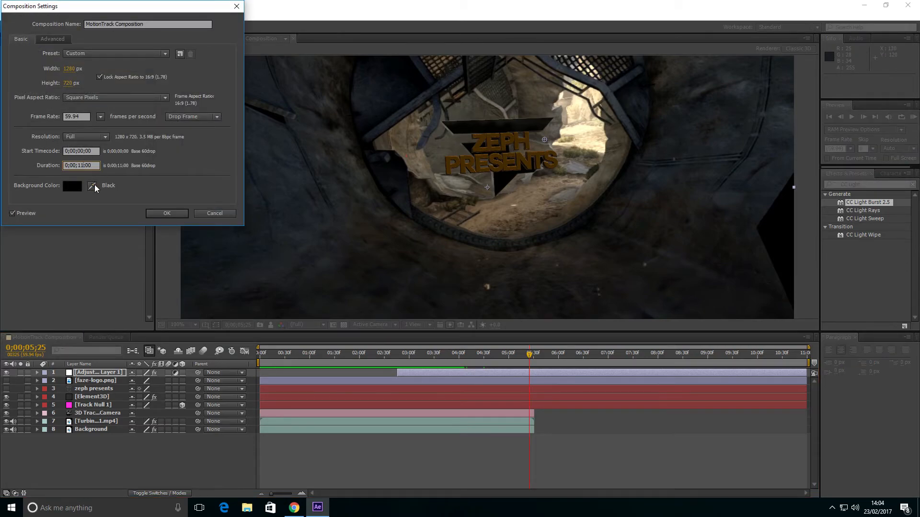
pyautogui.write('500')
pyautogui.click(176, 213)
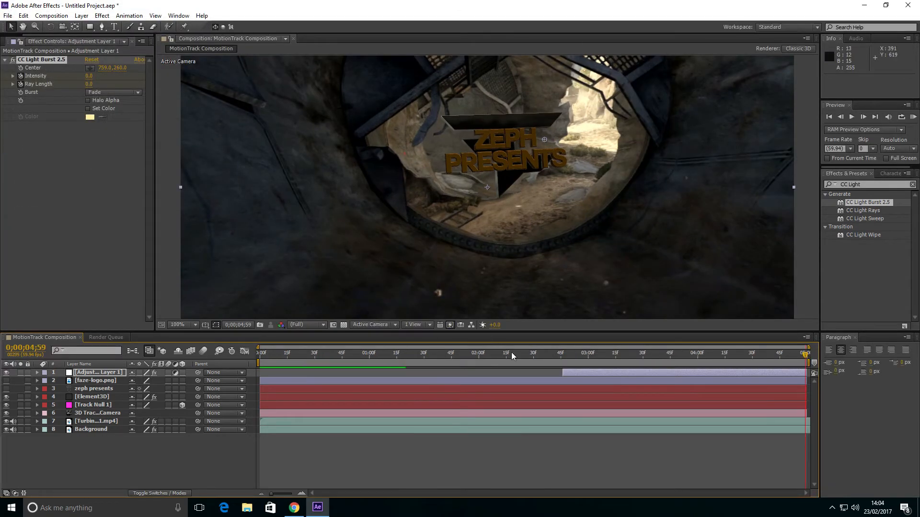
# Return to the start of the timeline and add MotionTrack Composition to the render queue
pyautogui.moveTo(545, 367); pyautogui.dragTo(226, 359)
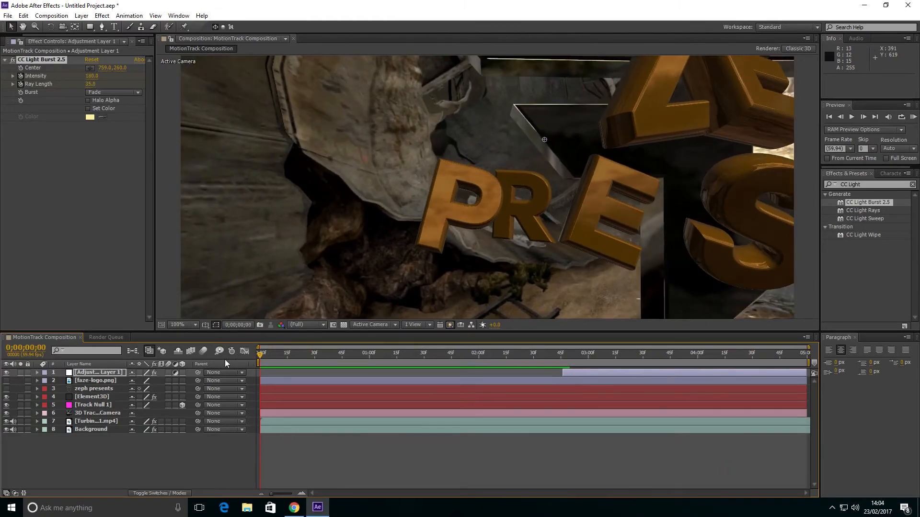
pyautogui.click(50, 17)
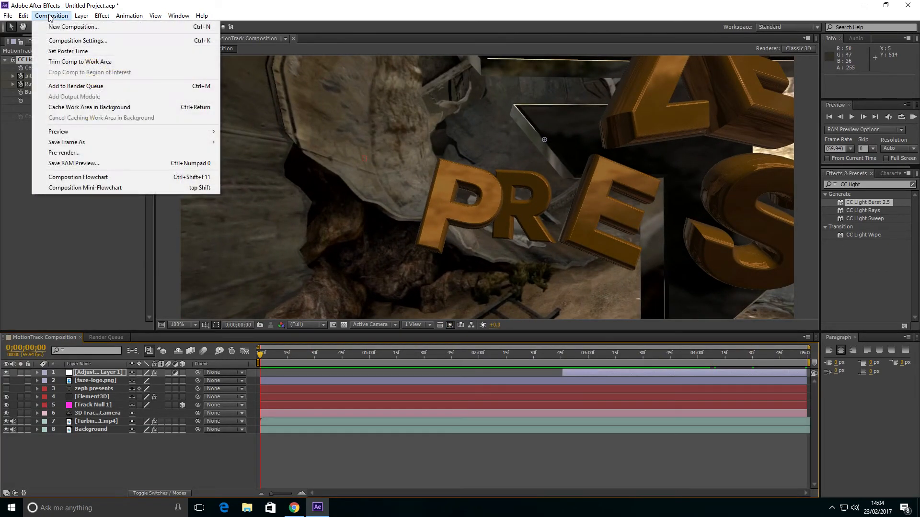
pyautogui.click(107, 337)
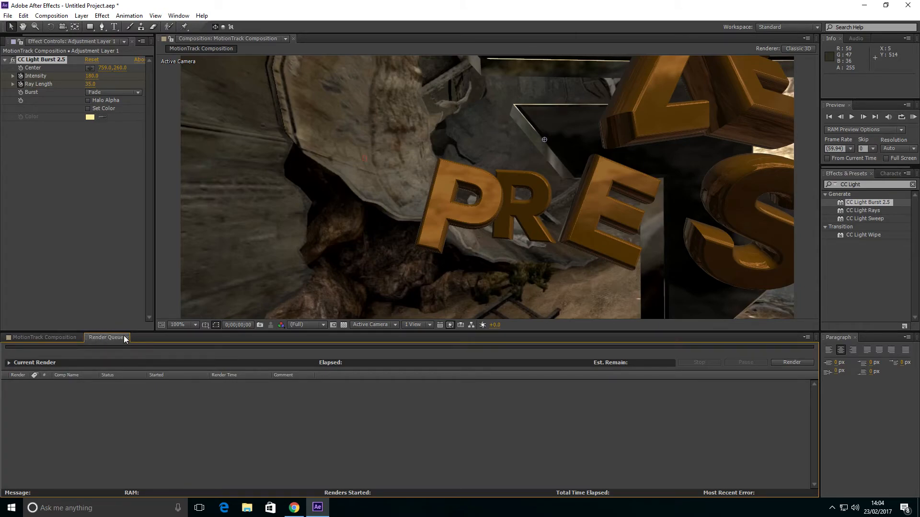
pyautogui.click(126, 338)
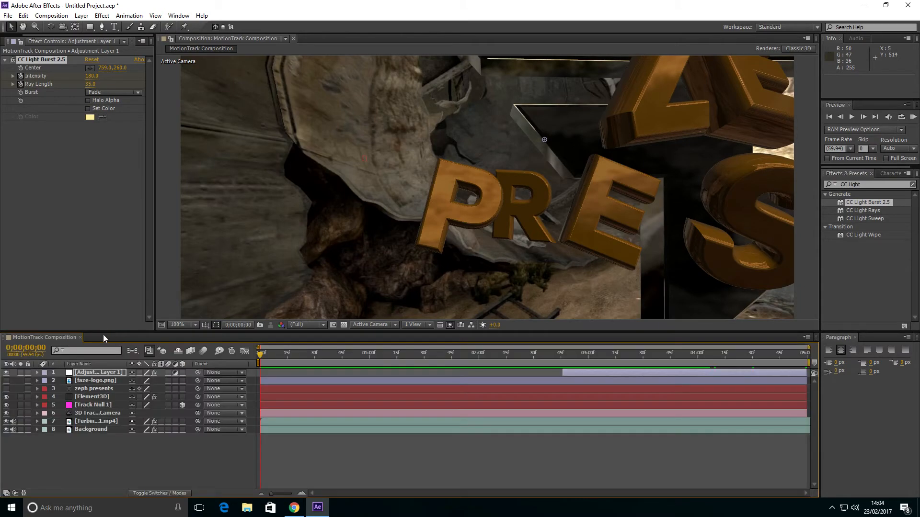
pyautogui.click(51, 16)
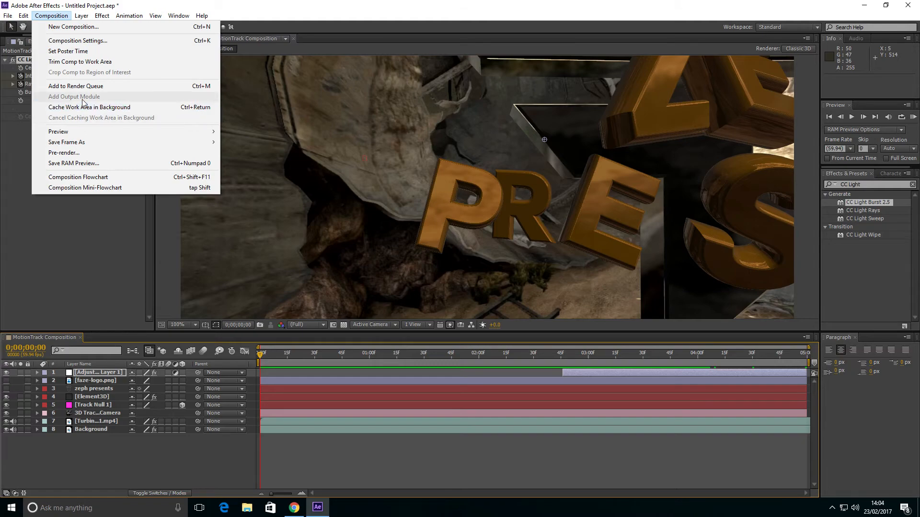
pyautogui.click(76, 86)
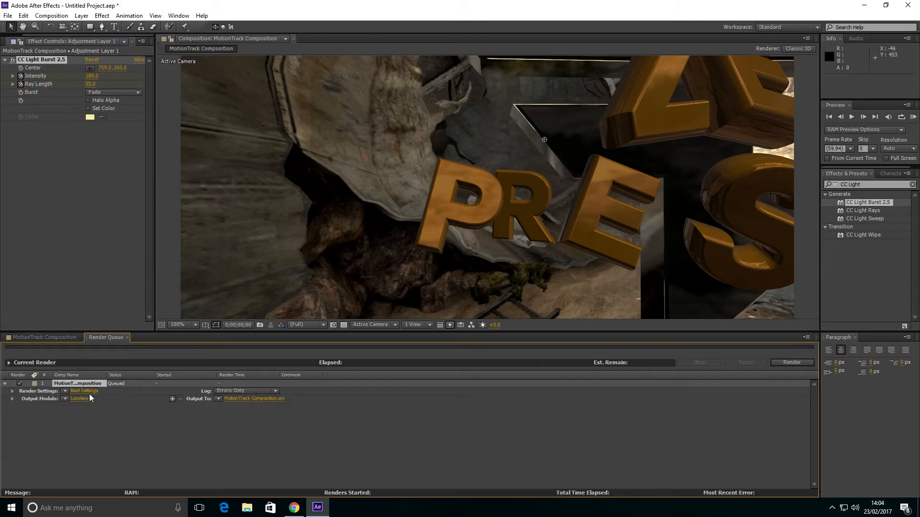
# In the queued item's render settings, use a custom frame rate instead of the composition's frame rate
pyautogui.click(89, 391)
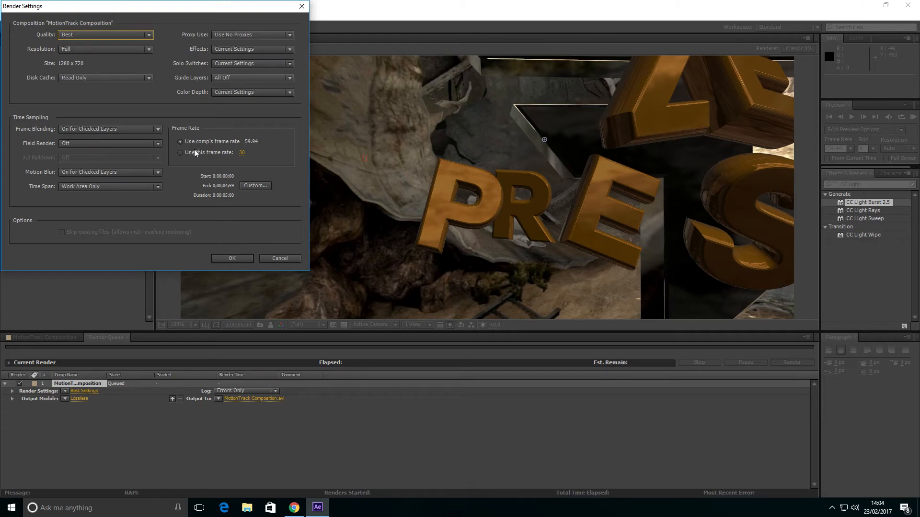
pyautogui.click(180, 152)
pyautogui.click(246, 259)
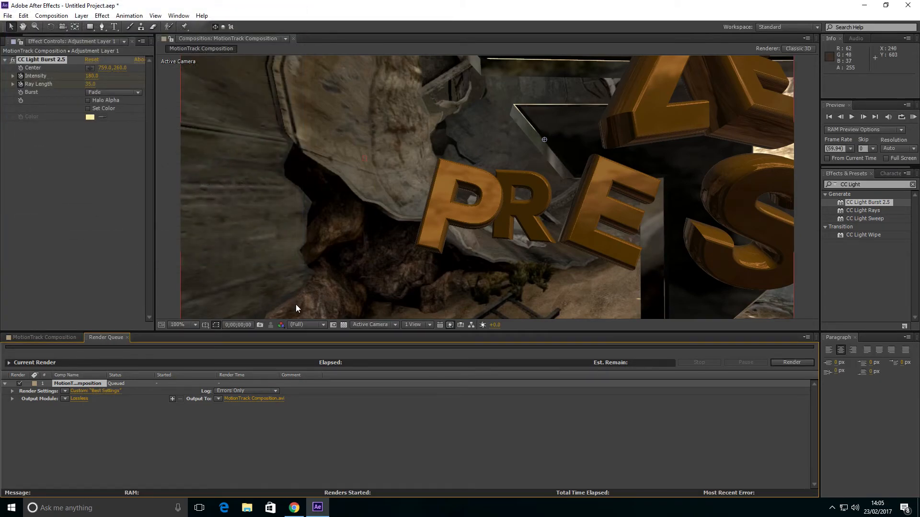
# Set the output module's format to H.264 with a maximum bitrate of 150 Mbps
pyautogui.click(75, 399)
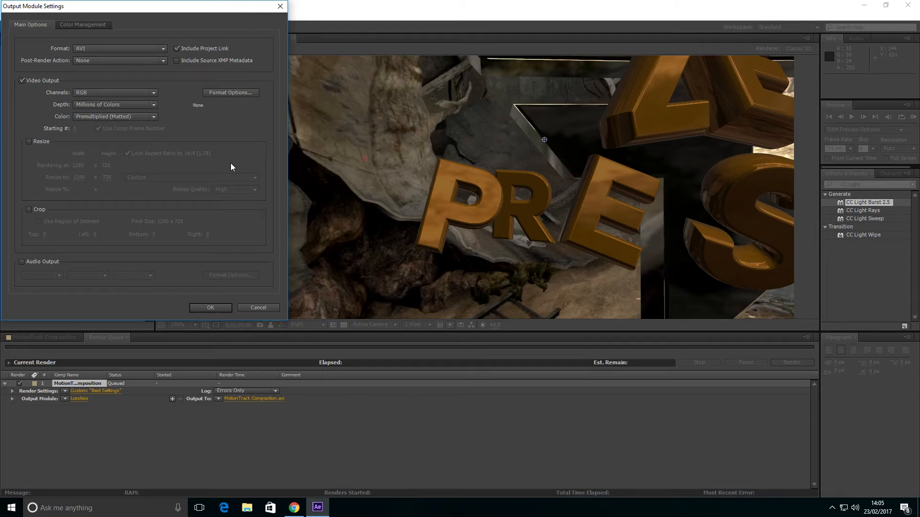
pyautogui.click(128, 47)
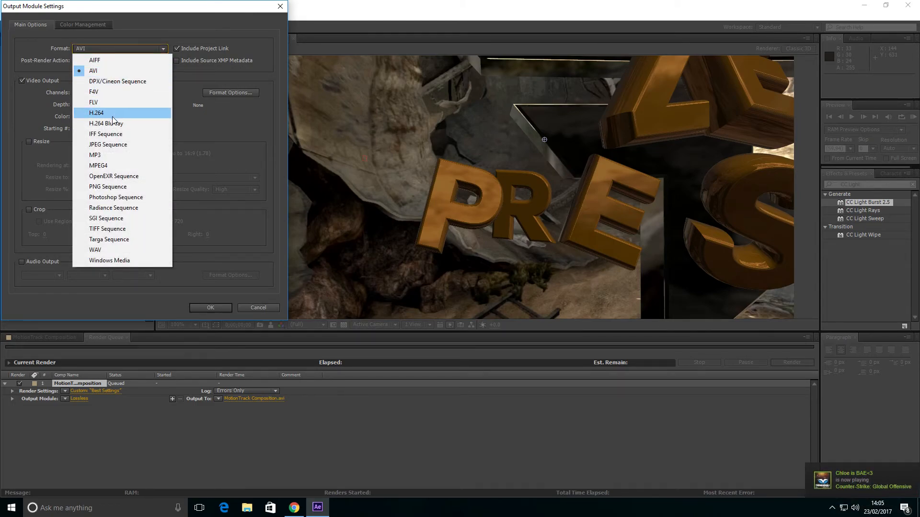
pyautogui.click(119, 67)
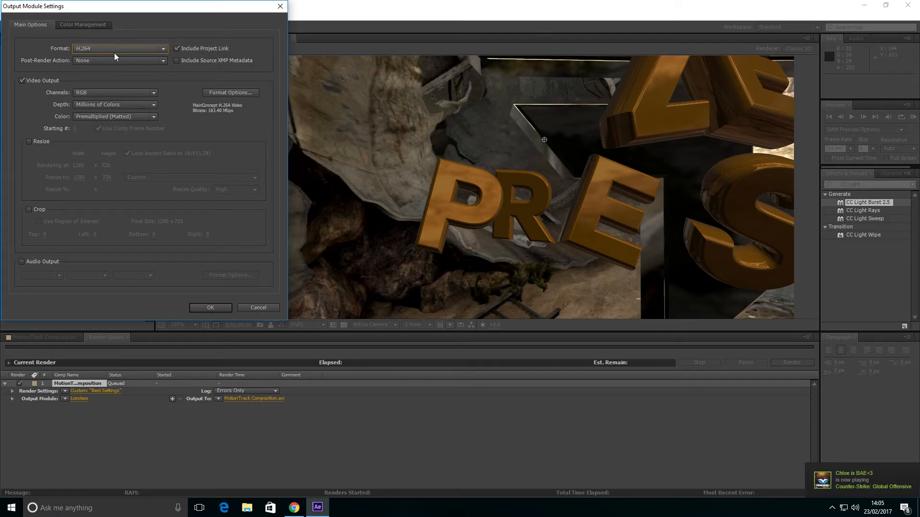
pyautogui.click(224, 94)
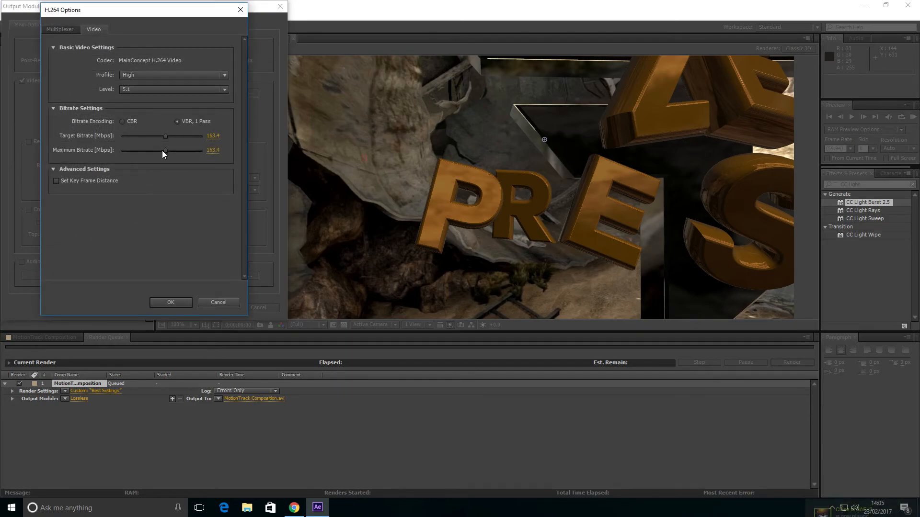
pyautogui.moveTo(165, 150); pyautogui.dragTo(163, 150)
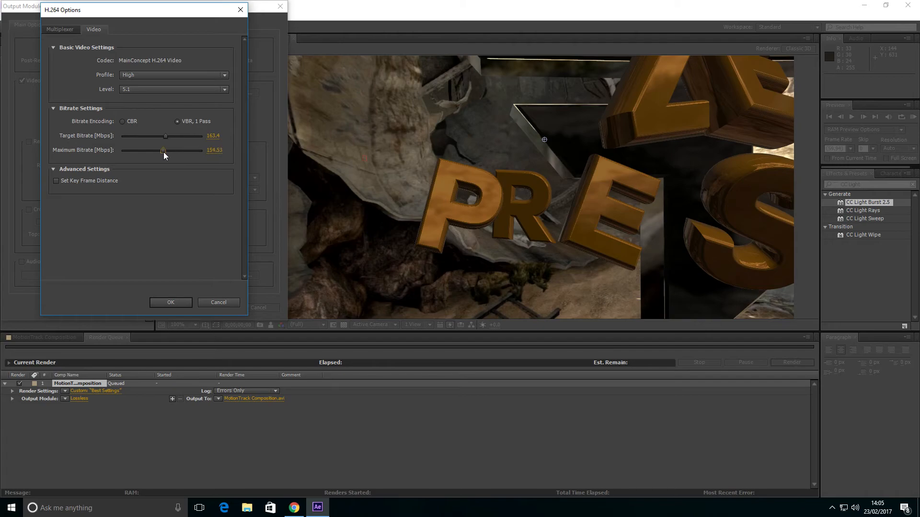
pyautogui.click(221, 150)
pyautogui.write('150')
pyautogui.press('Return')
pyautogui.click(182, 303)
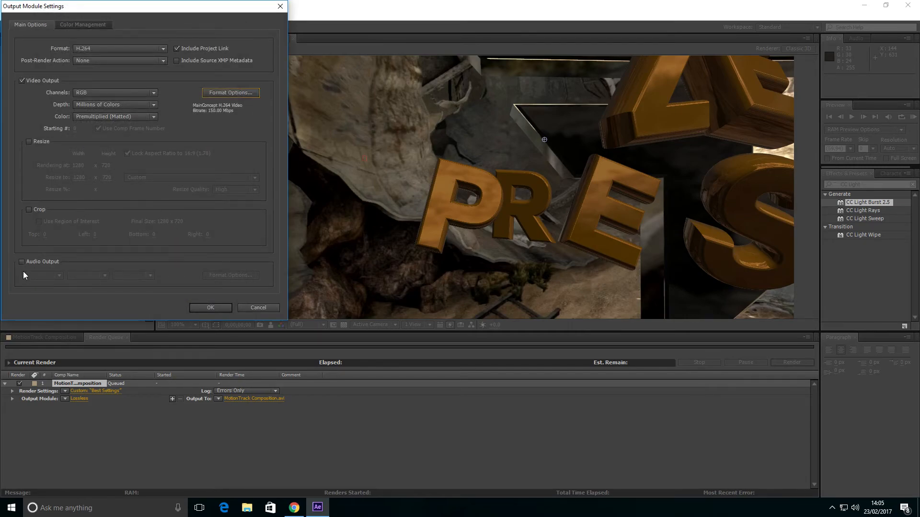
pyautogui.click(197, 308)
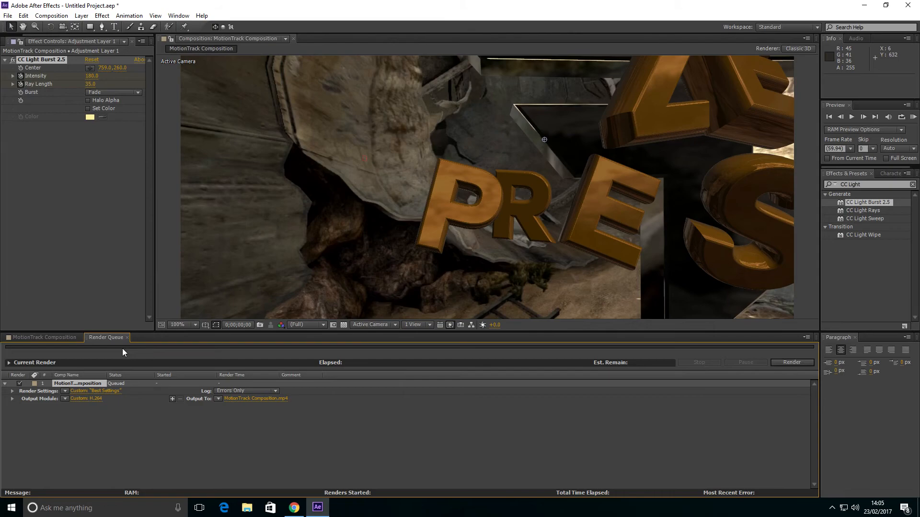
# Set the output file to MotionTrack Composition.mp4 on the Desktop and render the queue
pyautogui.click(243, 399)
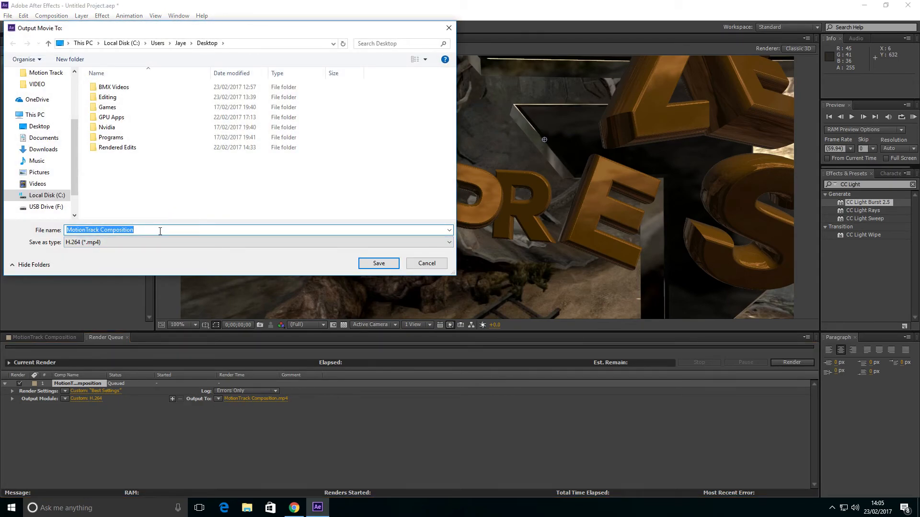
pyautogui.click(368, 265)
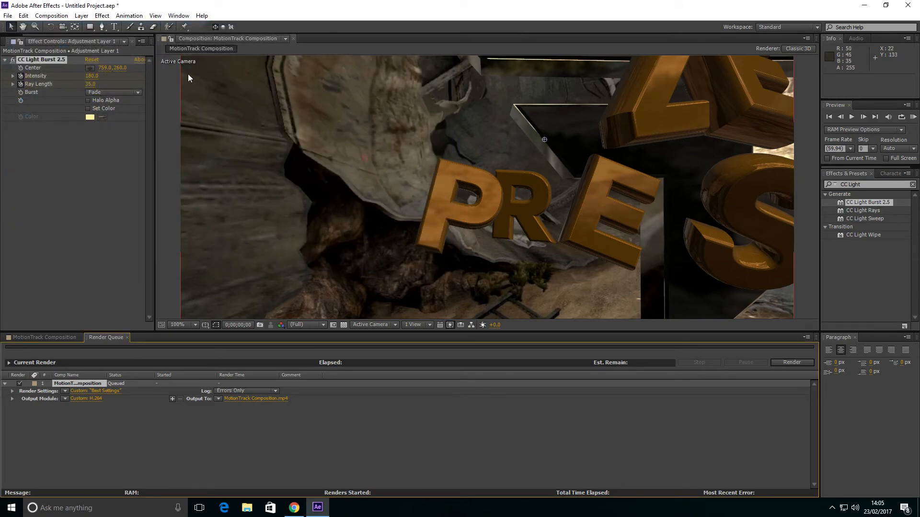
pyautogui.click(792, 366)
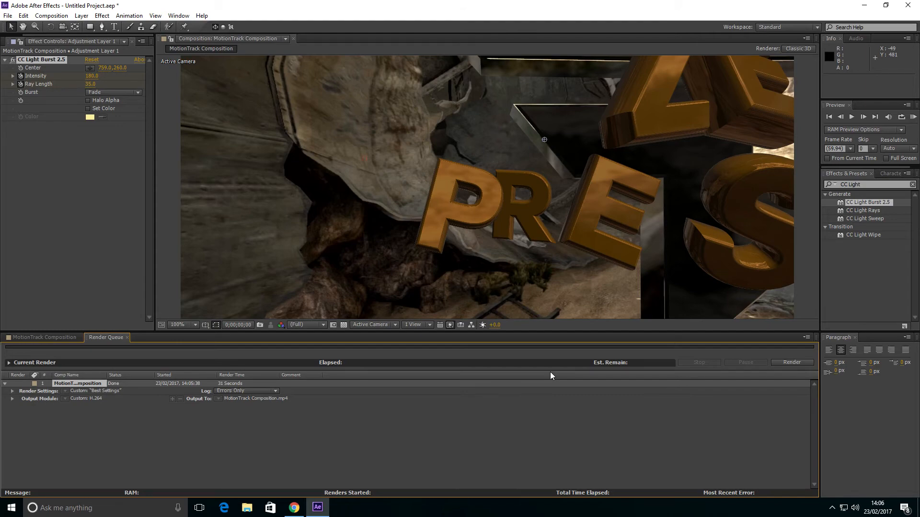
# Switch to the desktop, open the rendered MotionTrack Composition video in the media player and watch it in full screen
pyautogui.click(864, 5)
pyautogui.click(864, 5)
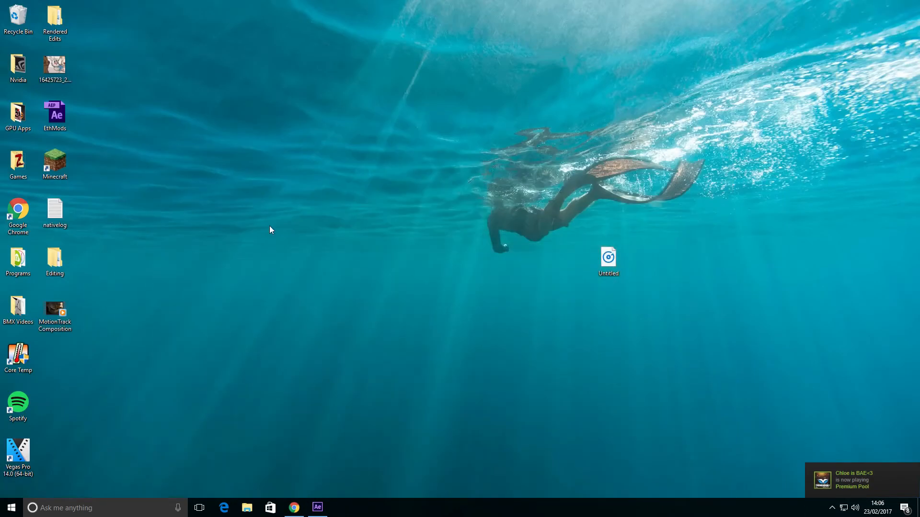
pyautogui.doubleClick(52, 311)
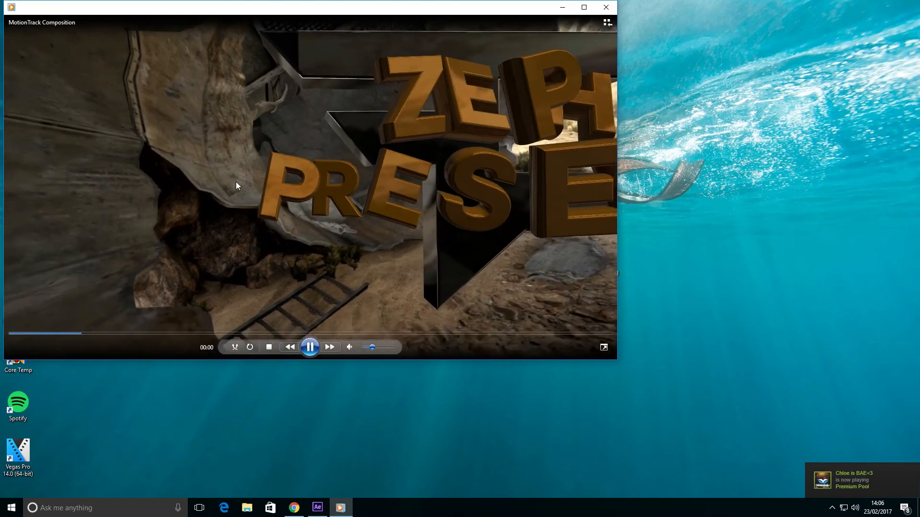
pyautogui.doubleClick(389, 174)
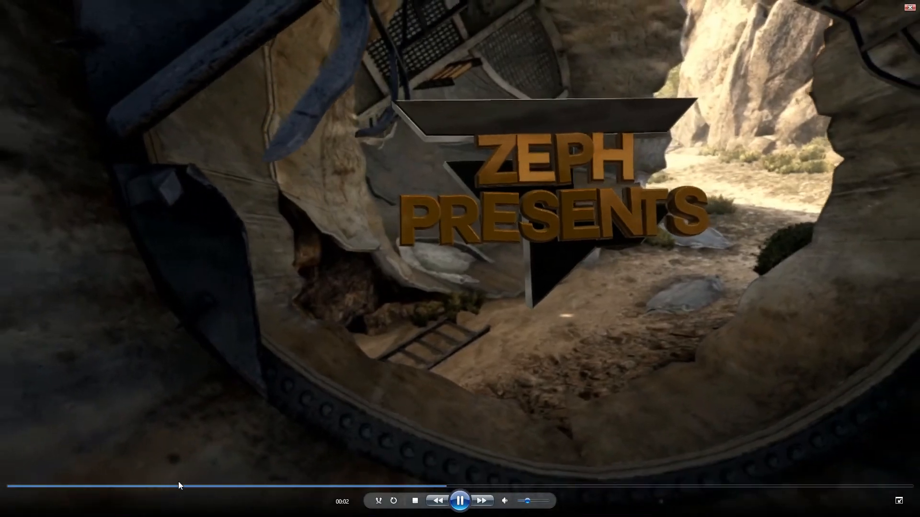
pyautogui.click(179, 486)
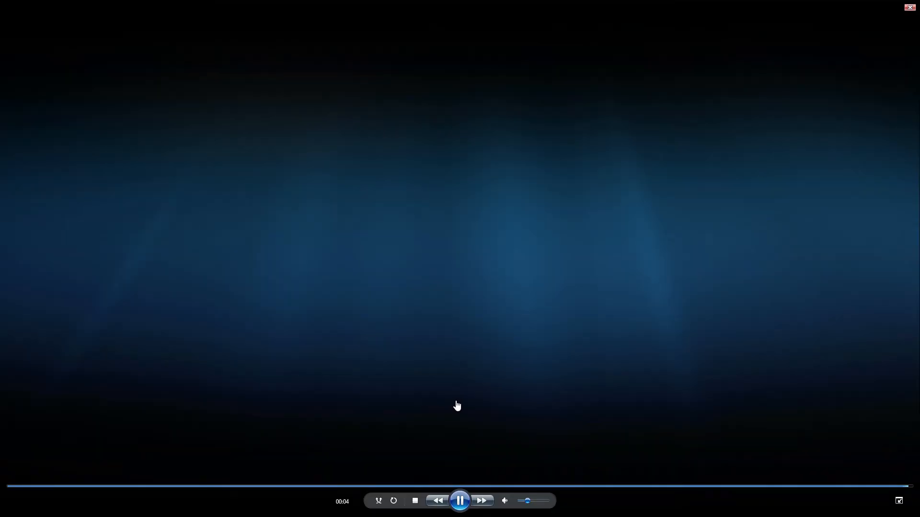
pyautogui.click(460, 503)
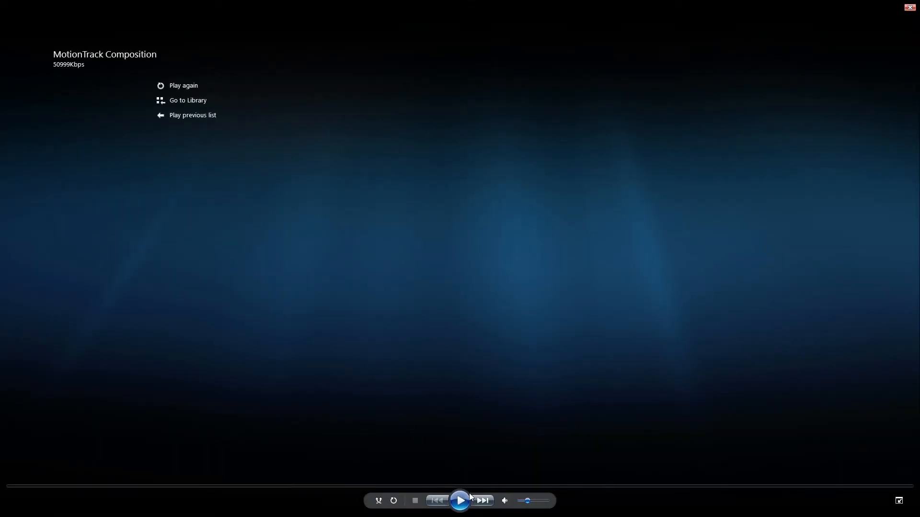
# Play the rendered MotionTrack Composition video again
pyautogui.click(469, 498)
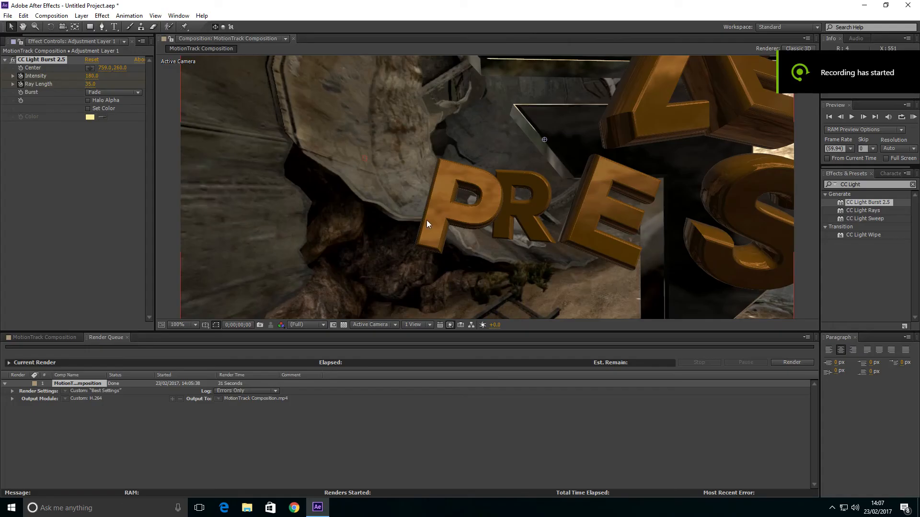
# Return to After Effects, save the project to the Desktop as Element3D Tutorial Pack, and close the program
pyautogui.click(7, 15)
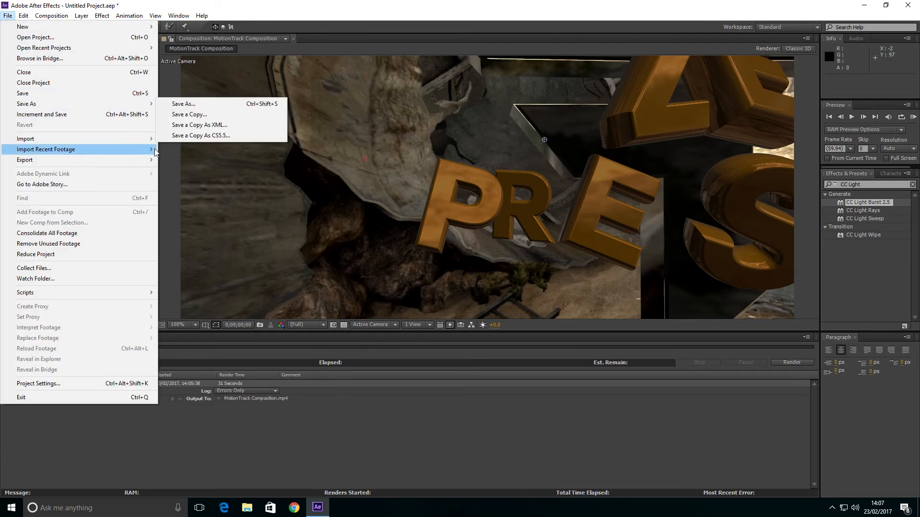
pyautogui.click(187, 103)
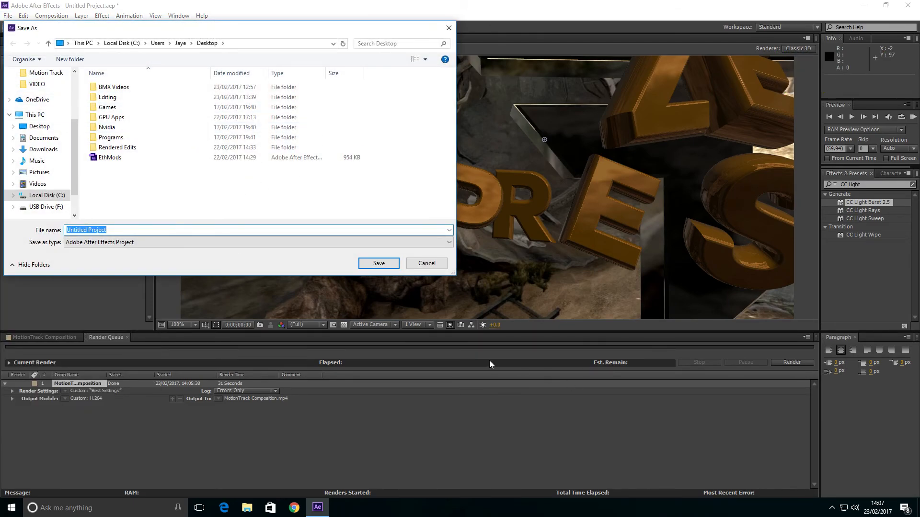
pyautogui.click(35, 115)
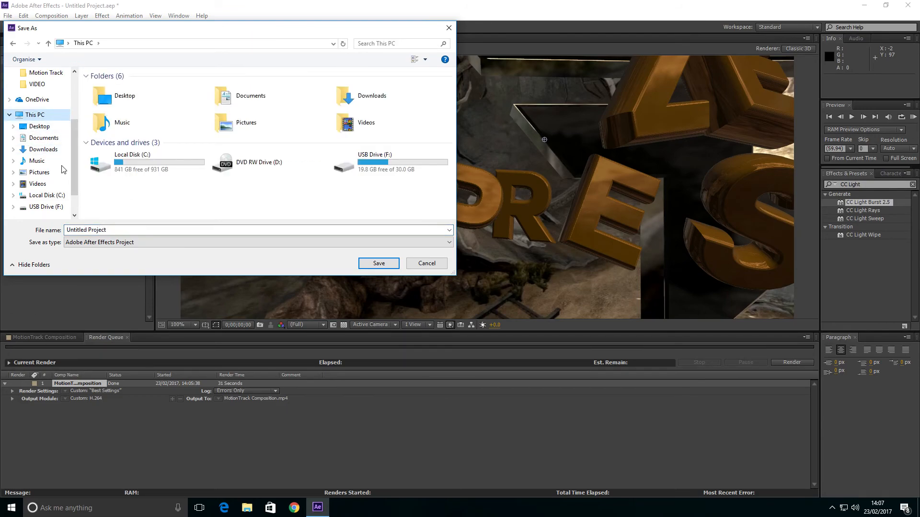
pyautogui.click(40, 126)
pyautogui.click(130, 229)
pyautogui.write('eleme')
pyautogui.press('BackSpace')
pyautogui.press('BackSpace')
pyautogui.press('BackSpace')
pyautogui.press('BackSpace')
pyautogui.press('BackSpace')
pyautogui.write('Element3D Tut')
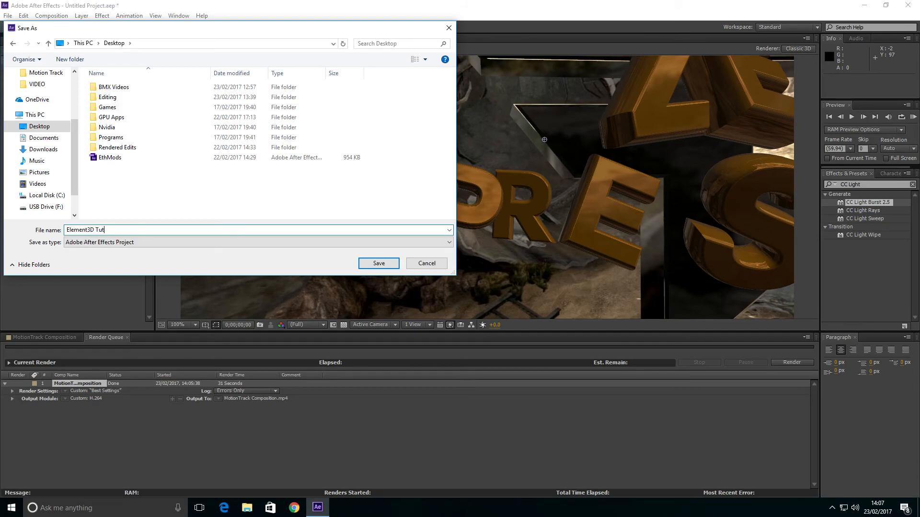
pyautogui.write('oruial p')
pyautogui.write('k')
pyautogui.press('Return')
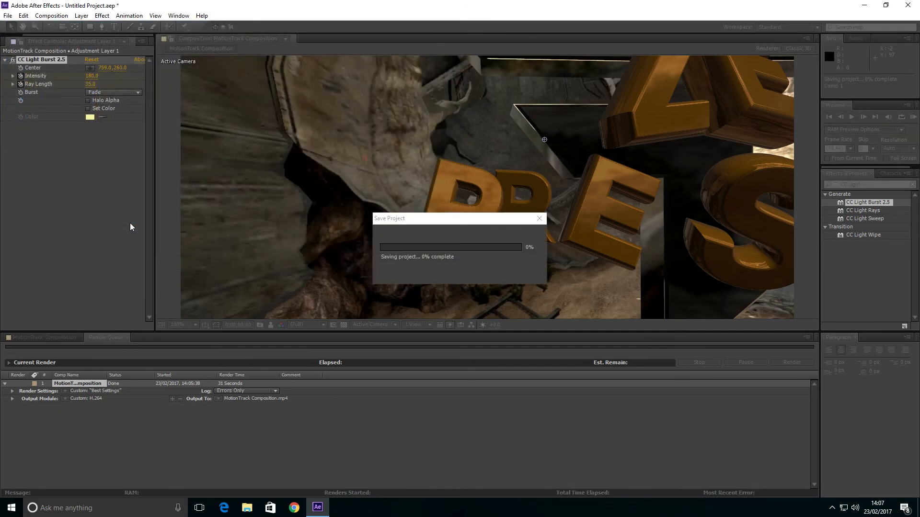
pyautogui.click(906, 5)
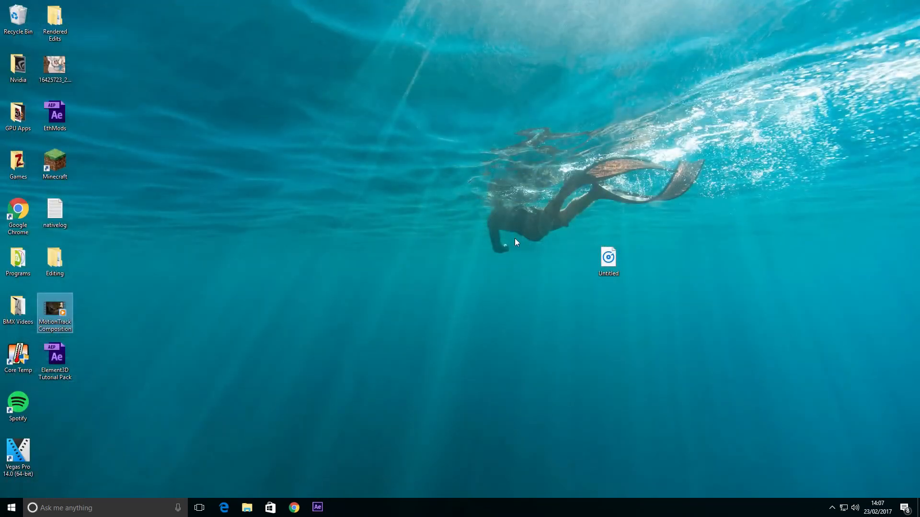
# Create a desktop folder named Element3D Tutorial Pack and move the Element3D Tutorial Pack project file into it
pyautogui.click(225, 274)
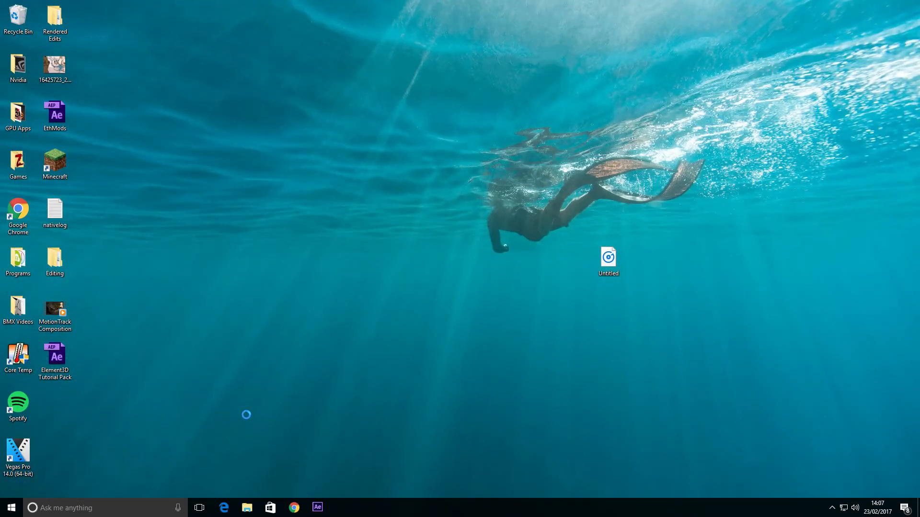
pyautogui.rightClick(211, 293)
pyautogui.moveTo(246, 400)
pyautogui.click(322, 396)
pyautogui.write('Element3D T')
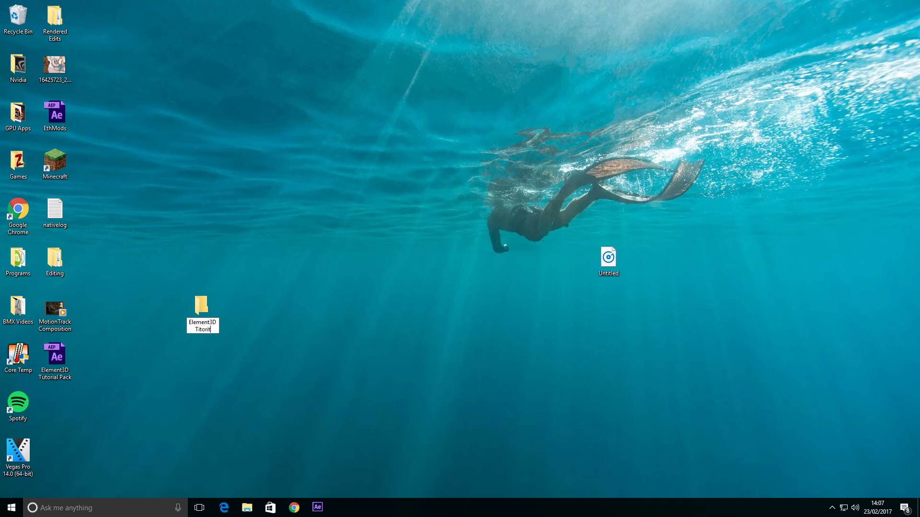
pyautogui.write('i')
pyautogui.press('BackSpace')
pyautogui.write('utorial Pack')
pyautogui.press('Return')
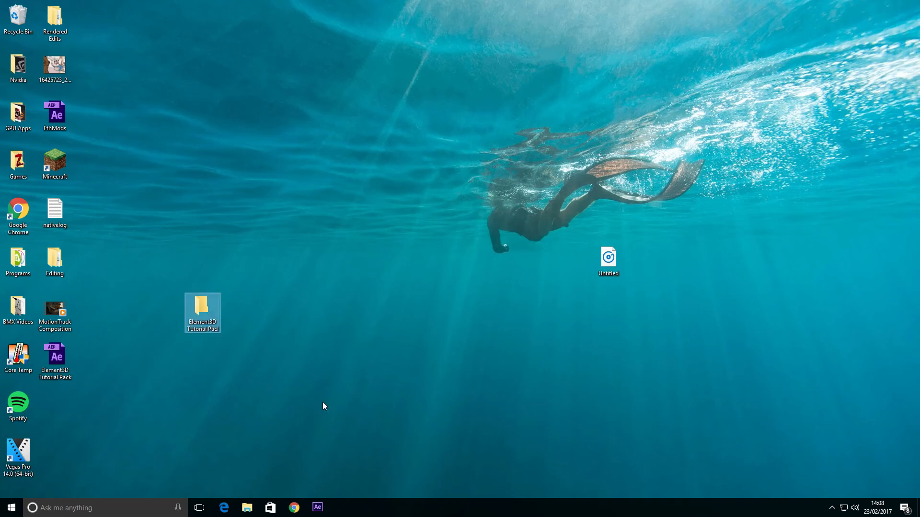
pyautogui.rightClick(211, 316)
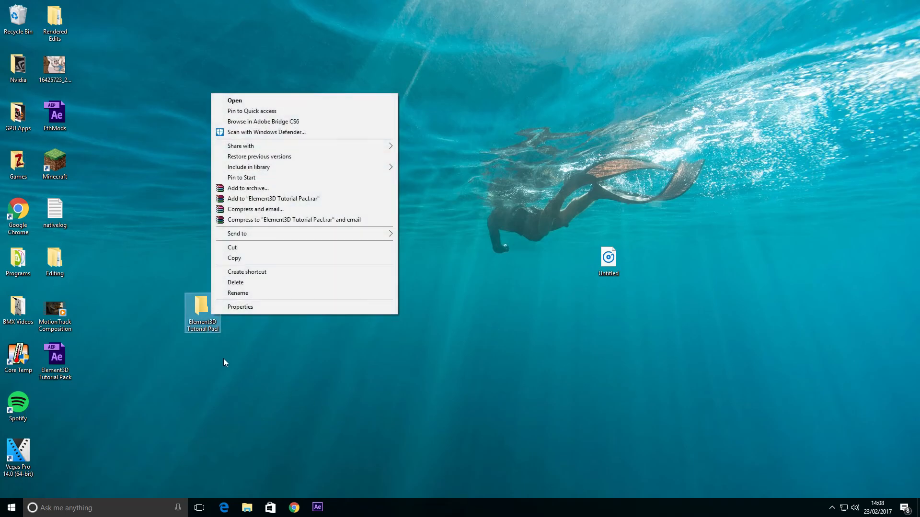
pyautogui.click(243, 293)
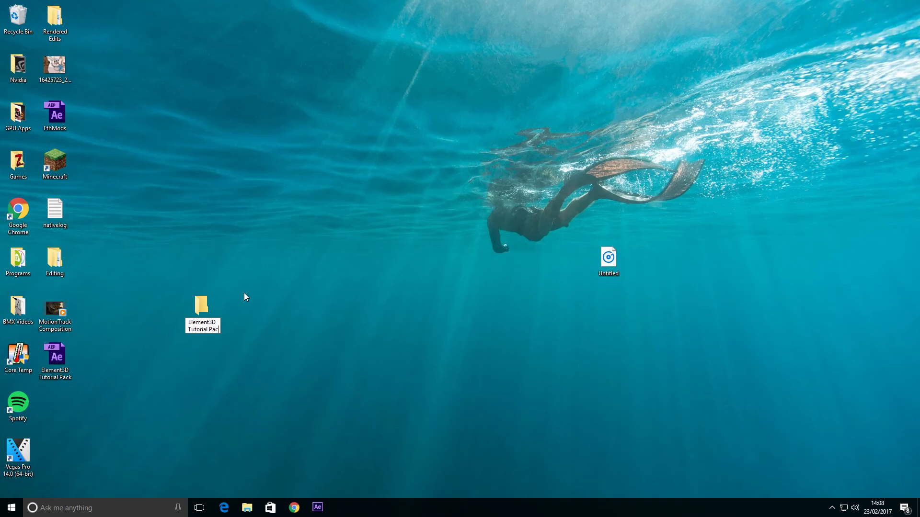
pyautogui.press('Return')
pyautogui.moveTo(62, 360); pyautogui.dragTo(205, 314)
pyautogui.doubleClick(60, 263)
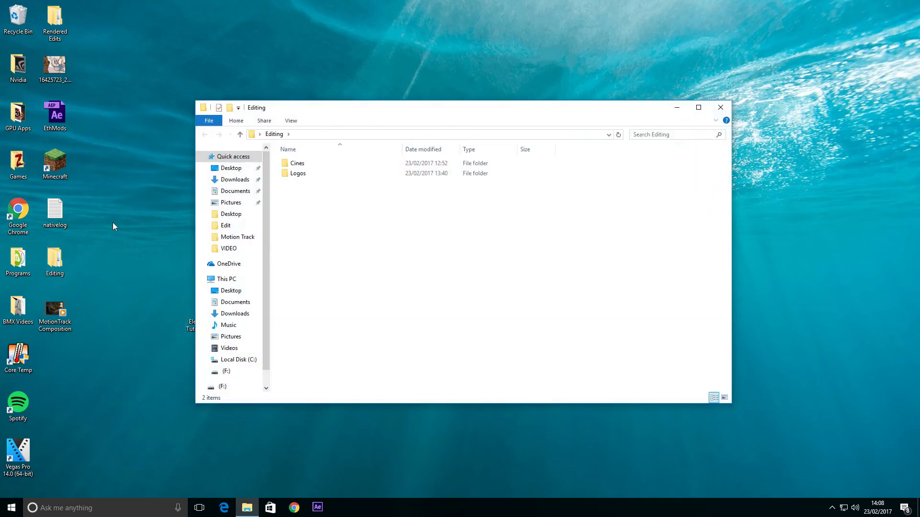
pyautogui.doubleClick(349, 163)
pyautogui.doubleClick(332, 174)
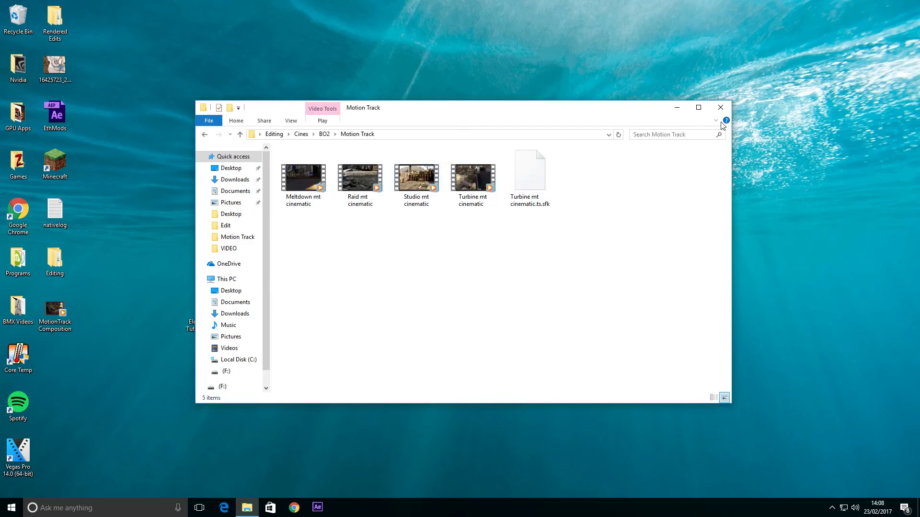
pyautogui.click(720, 107)
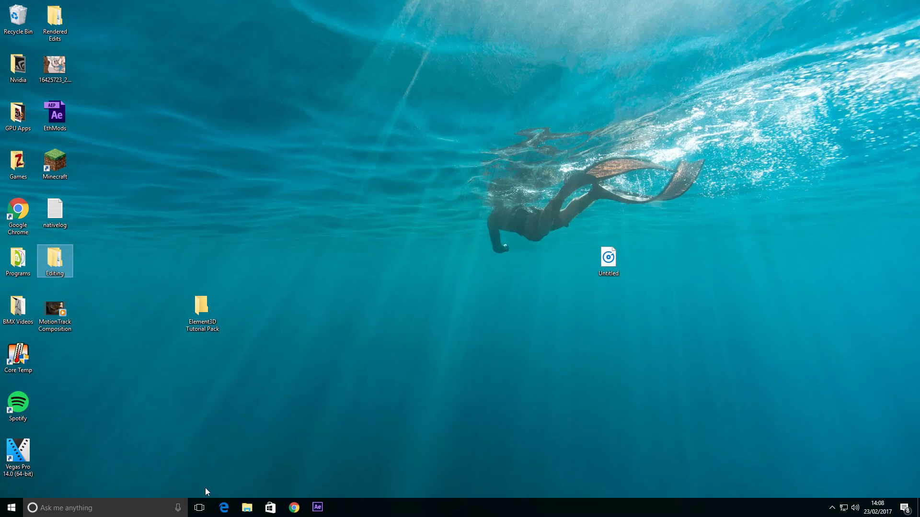
# Copy the Turbine MT1 video from Documents into the Element3D Tutorial Pack folder on the desktop
pyautogui.click(247, 508)
pyautogui.click(235, 214)
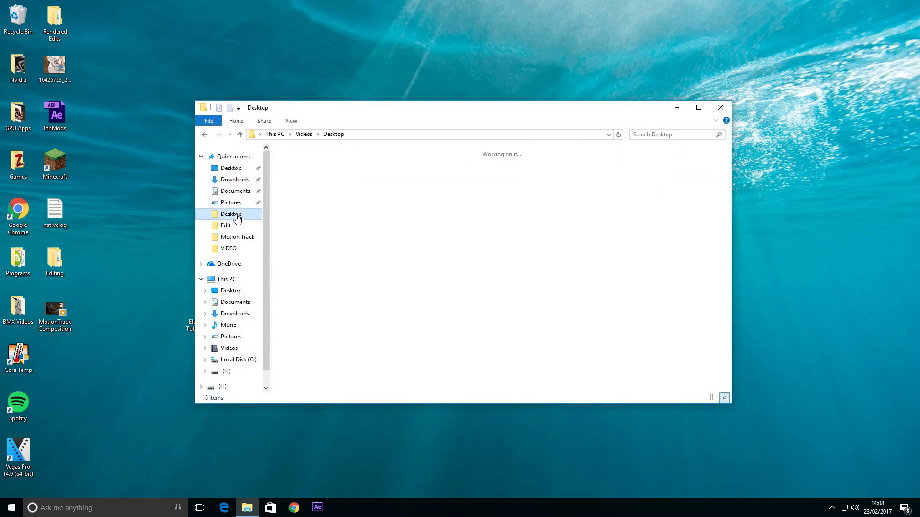
pyautogui.click(232, 191)
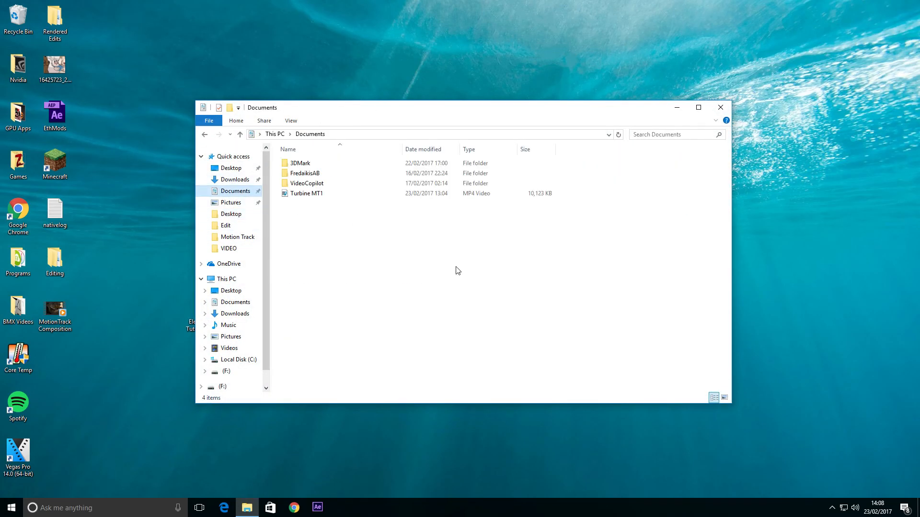
pyautogui.click(346, 195)
pyautogui.click(677, 108)
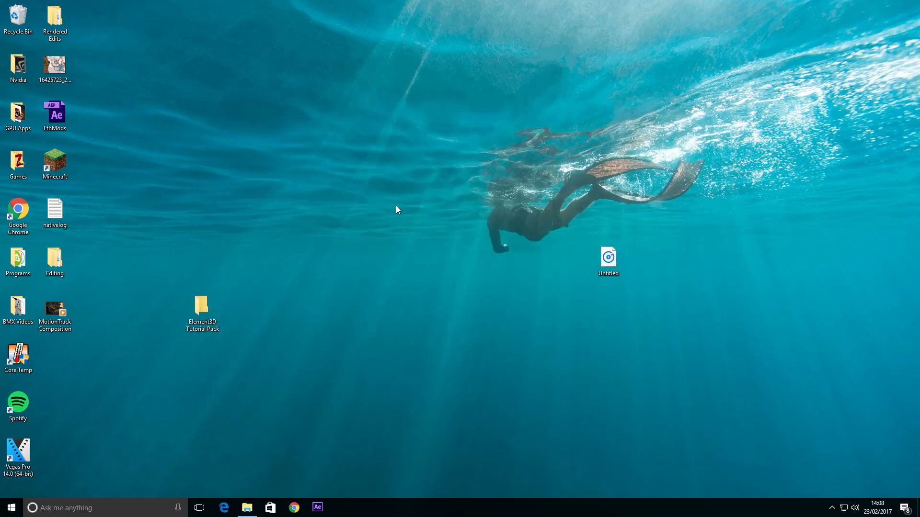
pyautogui.doubleClick(215, 317)
pyautogui.rightClick(445, 259)
pyautogui.click(482, 318)
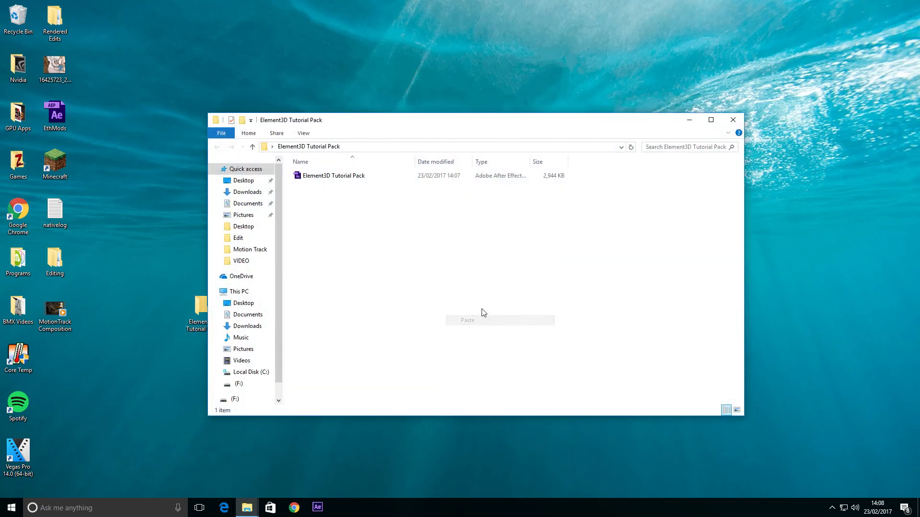
# Open the couture archive in Downloads and extract couture-bld.otf and couture-bldit.otf to the Documents folder
pyautogui.moveTo(413, 126); pyautogui.dragTo(564, 68)
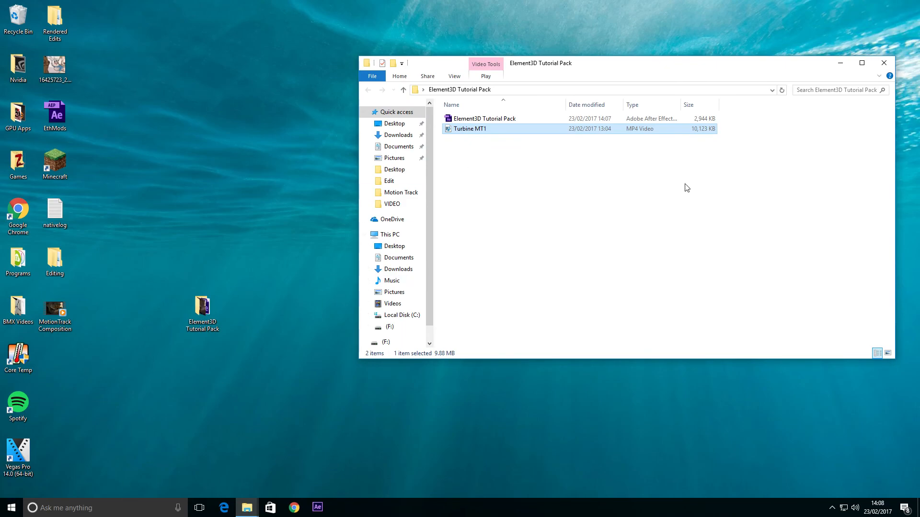
pyautogui.click(393, 135)
pyautogui.click(493, 169)
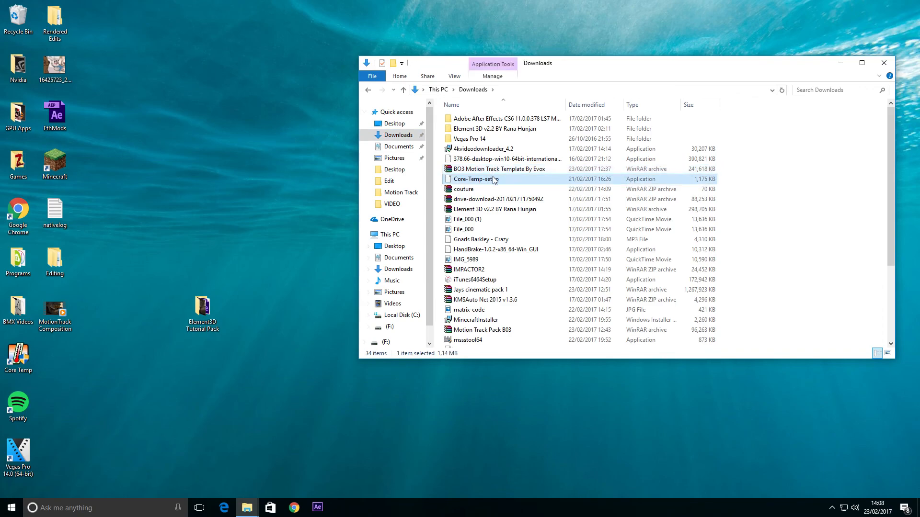
pyautogui.click(493, 190)
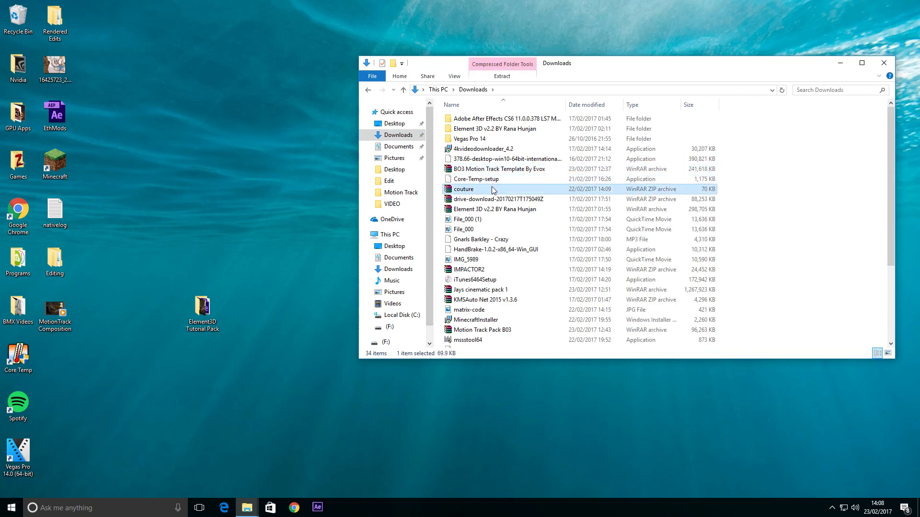
pyautogui.doubleClick(594, 189)
pyautogui.moveTo(54, 142); pyautogui.dragTo(53, 116)
pyautogui.click(47, 146)
pyautogui.click(55, 117)
pyautogui.keyDown('shift'); pyautogui.click(58, 109); pyautogui.keyUp('shift')
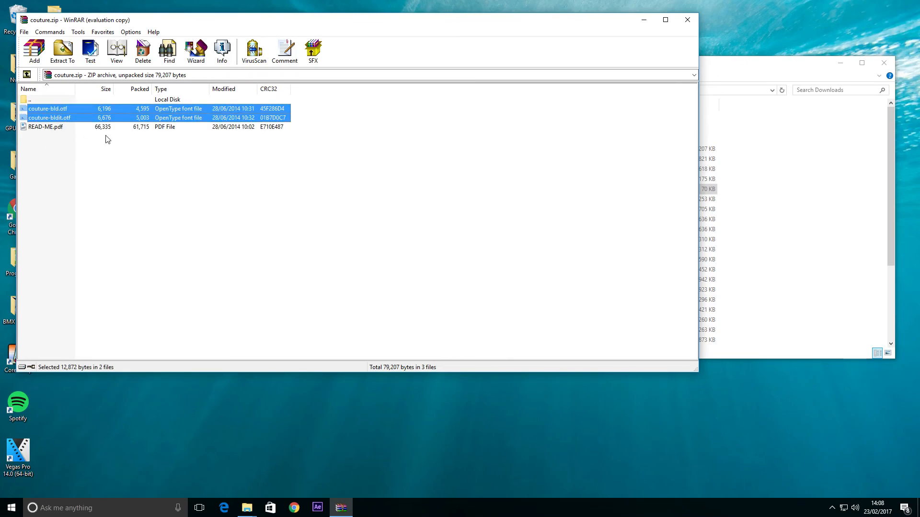
pyautogui.moveTo(58, 110); pyautogui.dragTo(493, 279)
pyautogui.click(392, 242)
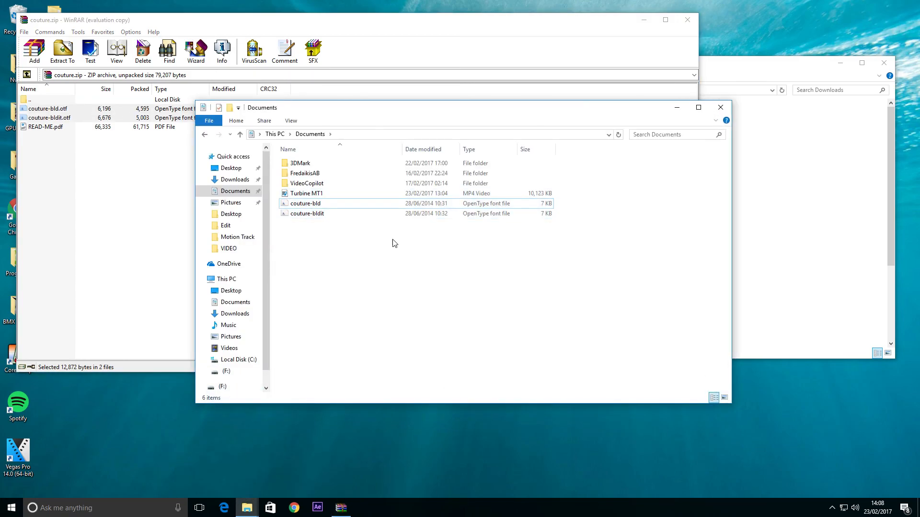
# Paste the couture-bld and couture-bldit font files from Documents into the Element3D Tutorial Pack folder and close its window
pyautogui.moveTo(389, 233); pyautogui.dragTo(390, 205)
pyautogui.press('super+d')
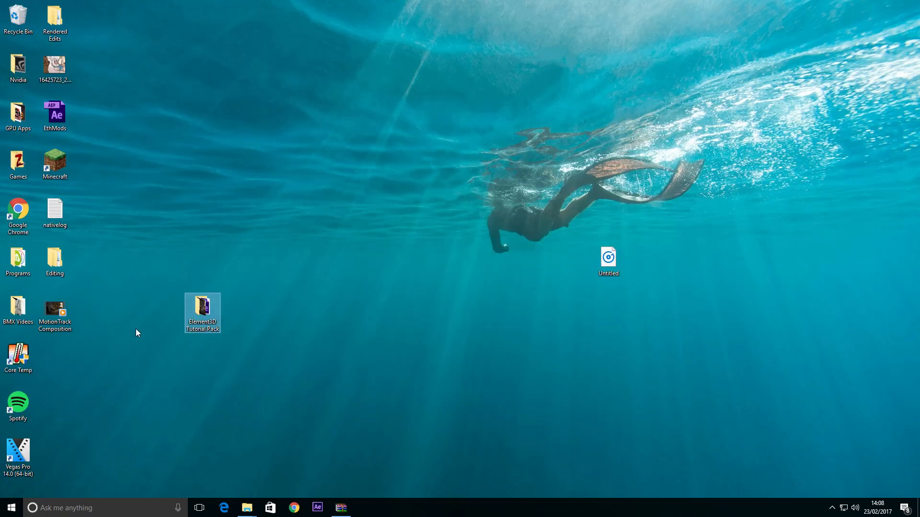
pyautogui.doubleClick(218, 299)
pyautogui.rightClick(577, 244)
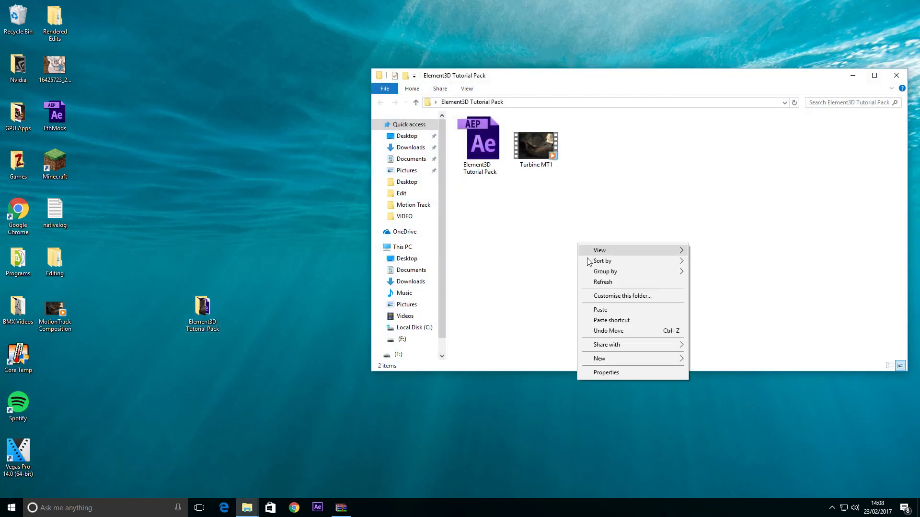
pyautogui.click(615, 308)
pyautogui.moveTo(694, 244); pyautogui.dragTo(412, 132)
pyautogui.click(532, 190)
pyautogui.moveTo(654, 190); pyautogui.dragTo(434, 147)
pyautogui.click(519, 206)
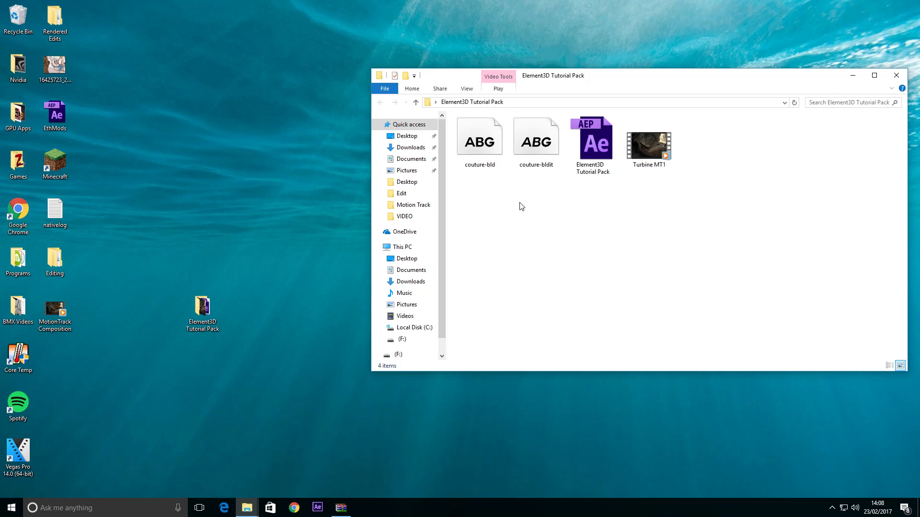
pyautogui.click(896, 75)
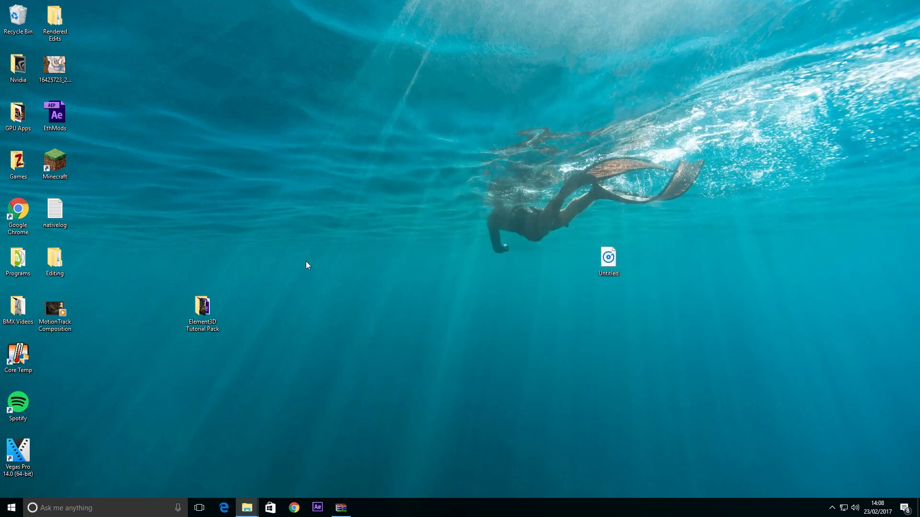
# Compress the Element3D Tutorial Pack folder into a zipped archive on the desktop and delete the original folder
pyautogui.rightClick(192, 314)
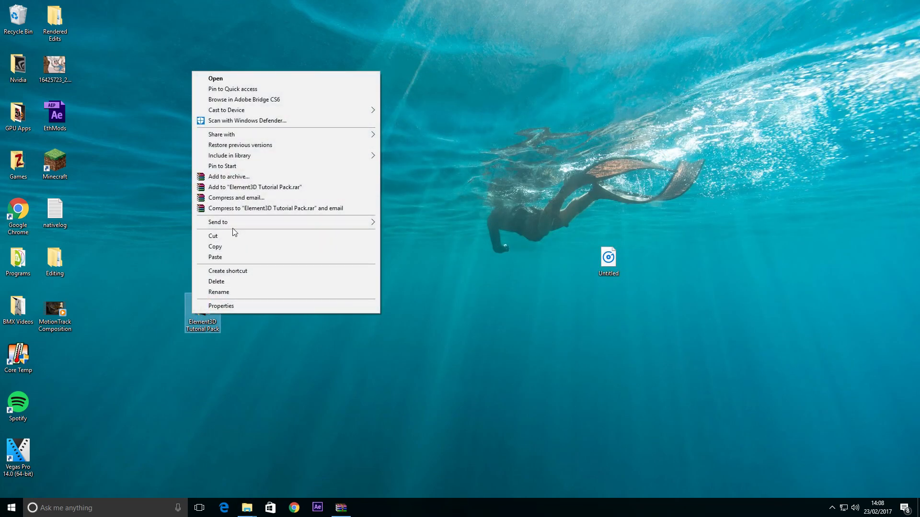
pyautogui.moveTo(249, 221)
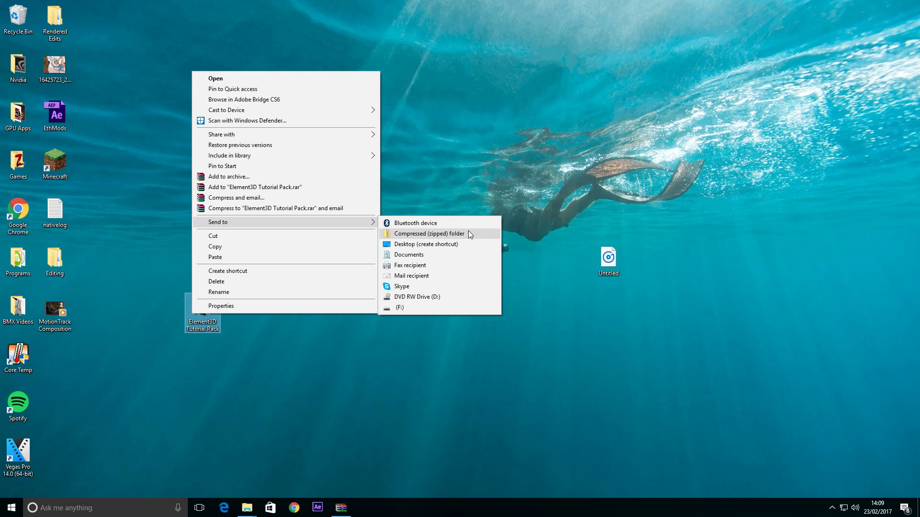
pyautogui.click(469, 232)
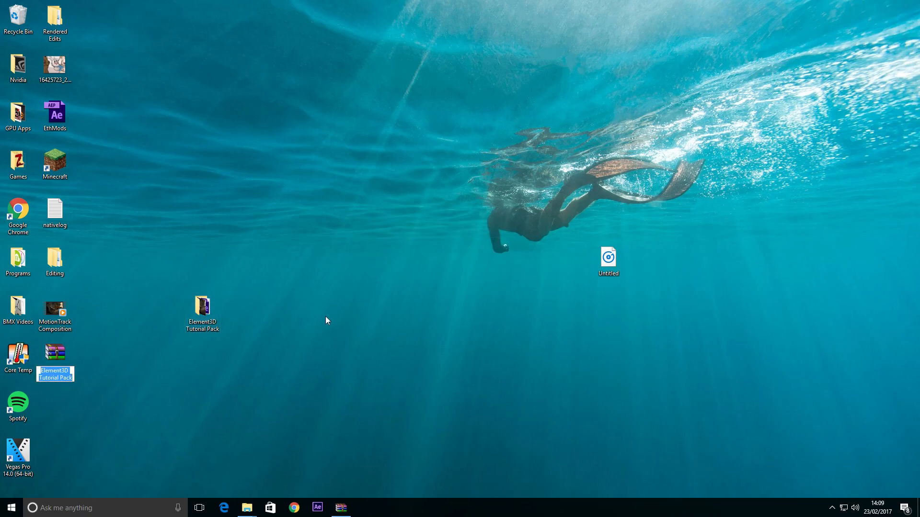
pyautogui.press('Return')
pyautogui.click(217, 322)
pyautogui.press('Delete')
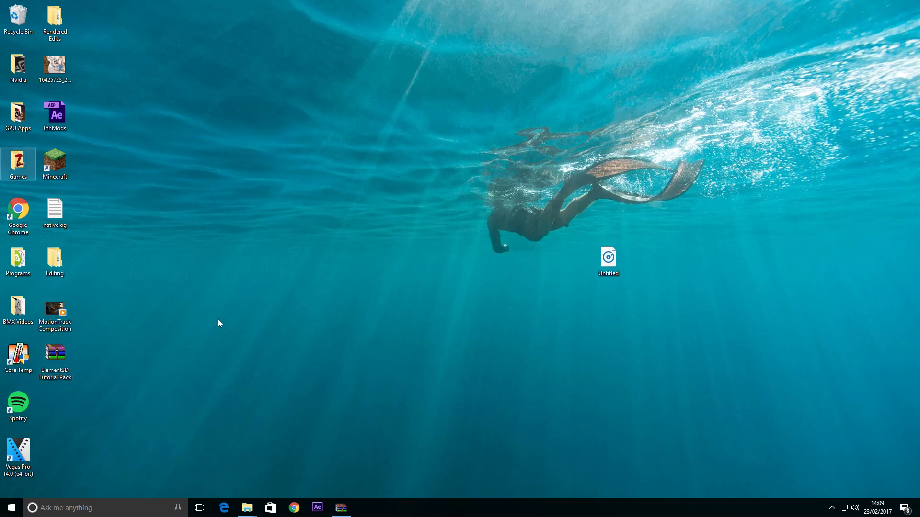